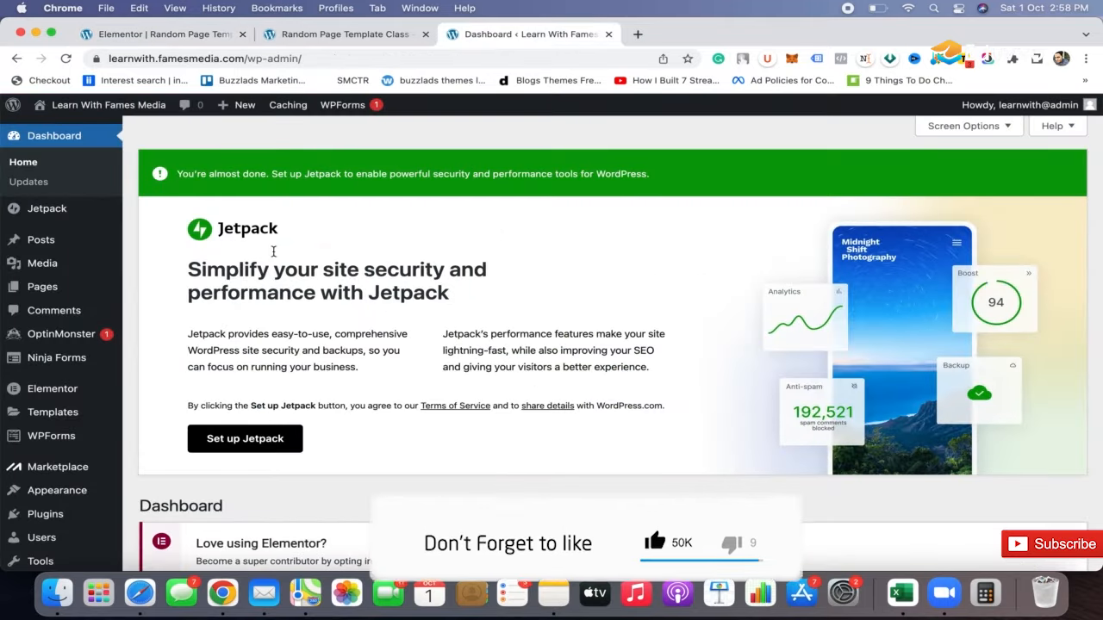
Step: Search for "woocommerce" among the plugins available to add, and install and activate the WooCommerce plugin
scroll(103, 405, "down", 2)
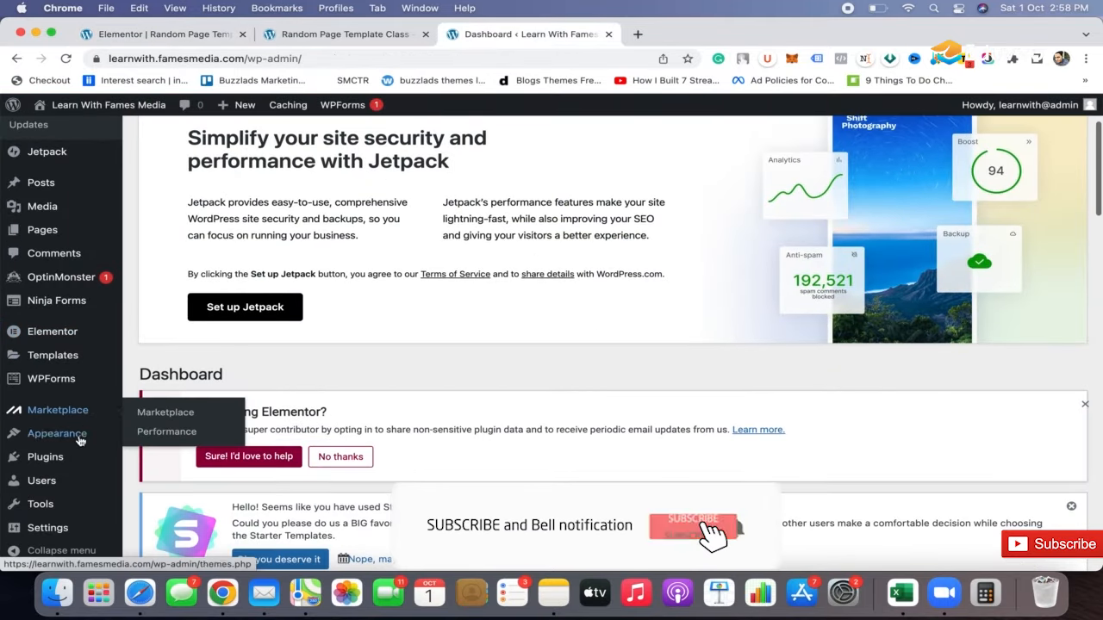
mouse_move(74, 456)
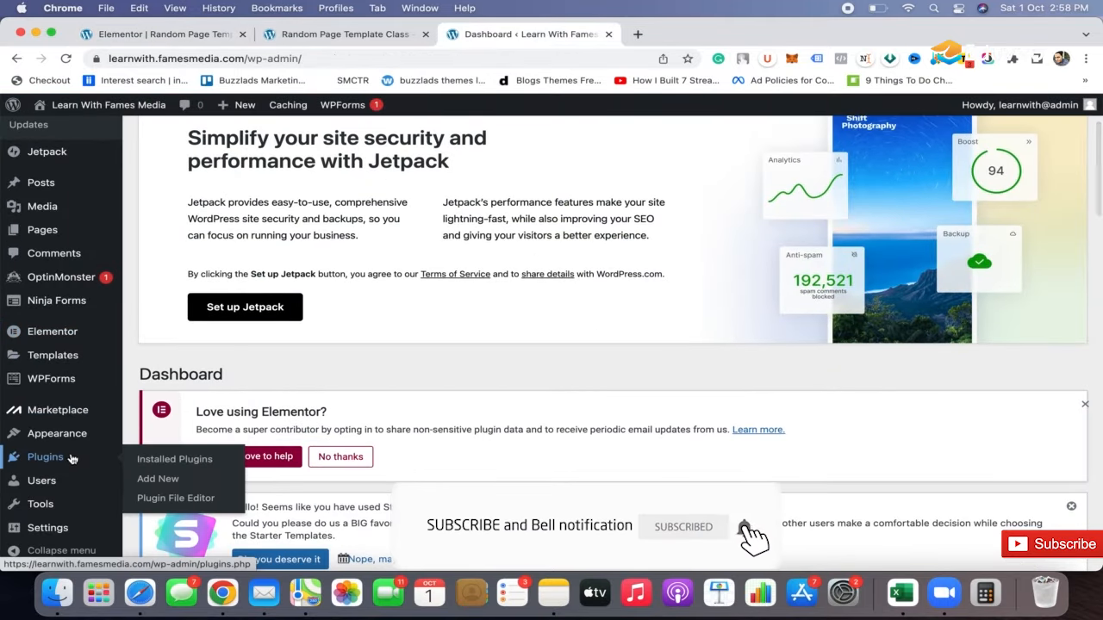
left_click(160, 479)
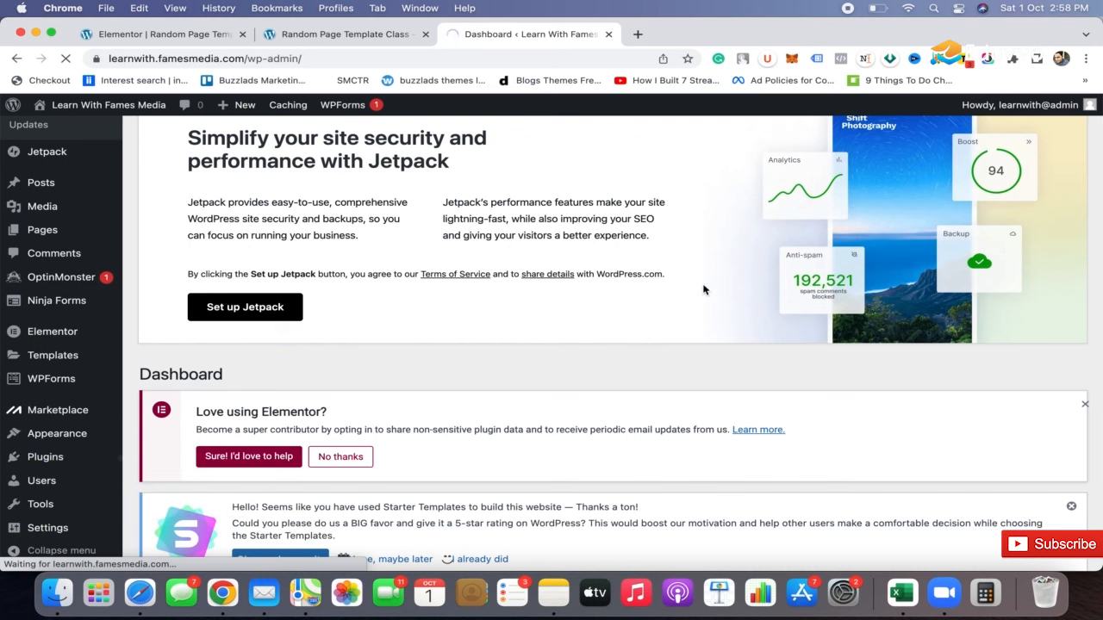
scroll(703, 290, "down", 3)
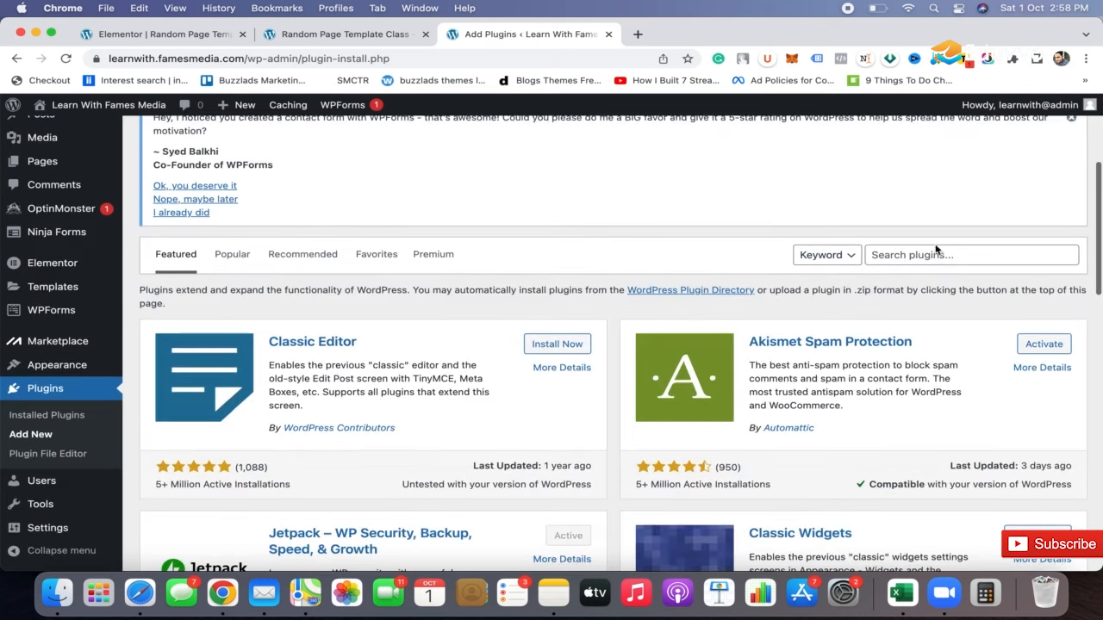
left_click(931, 255)
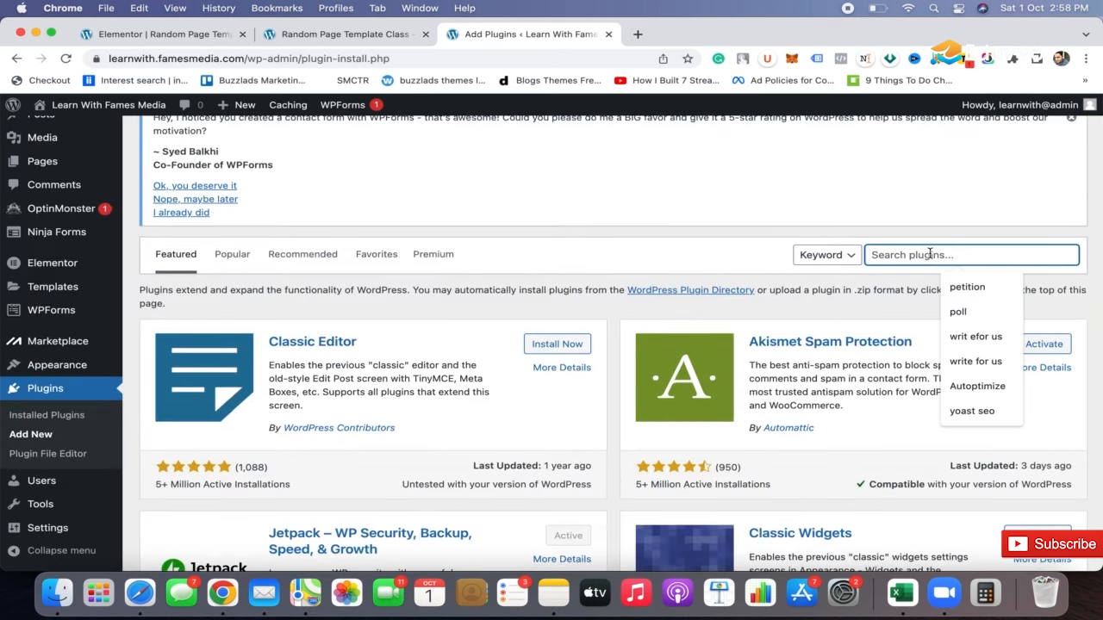
type("woocommer")
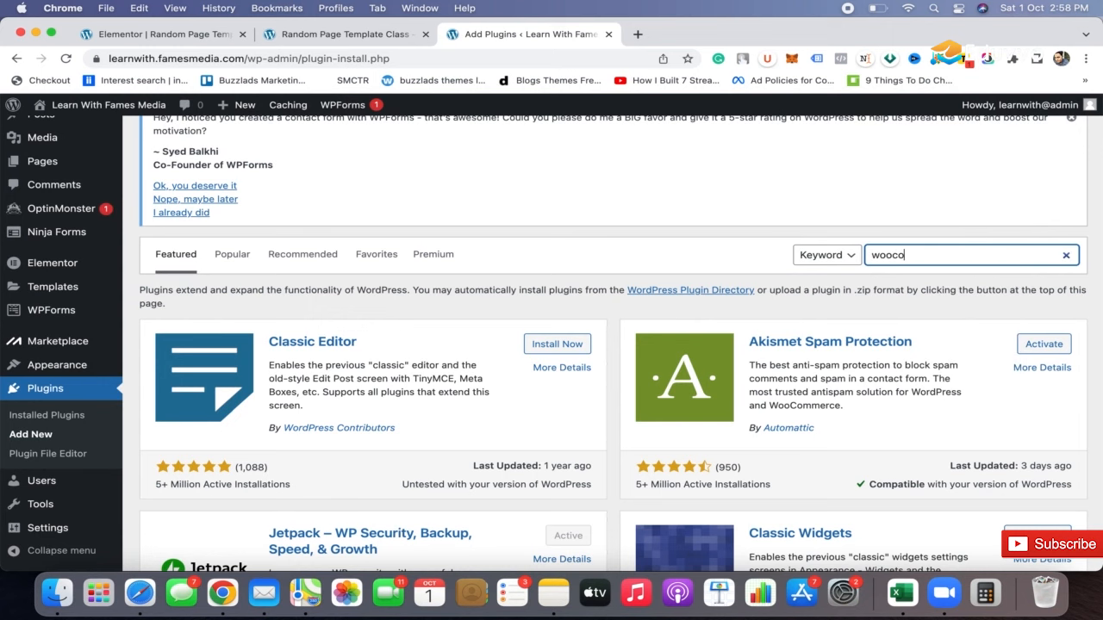
type("ce")
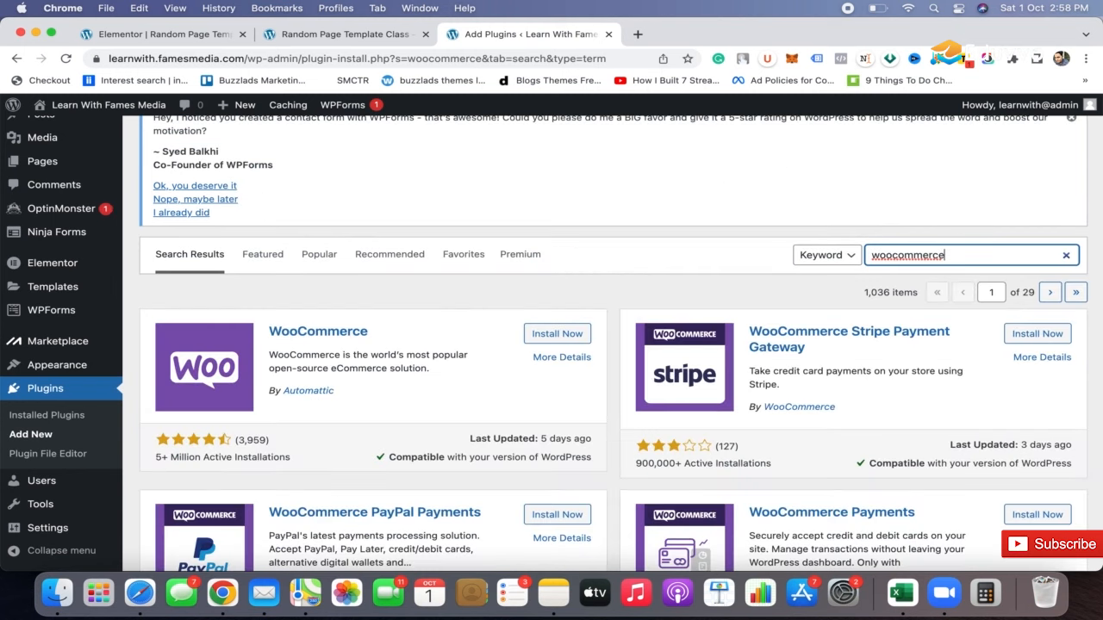
left_click(556, 334)
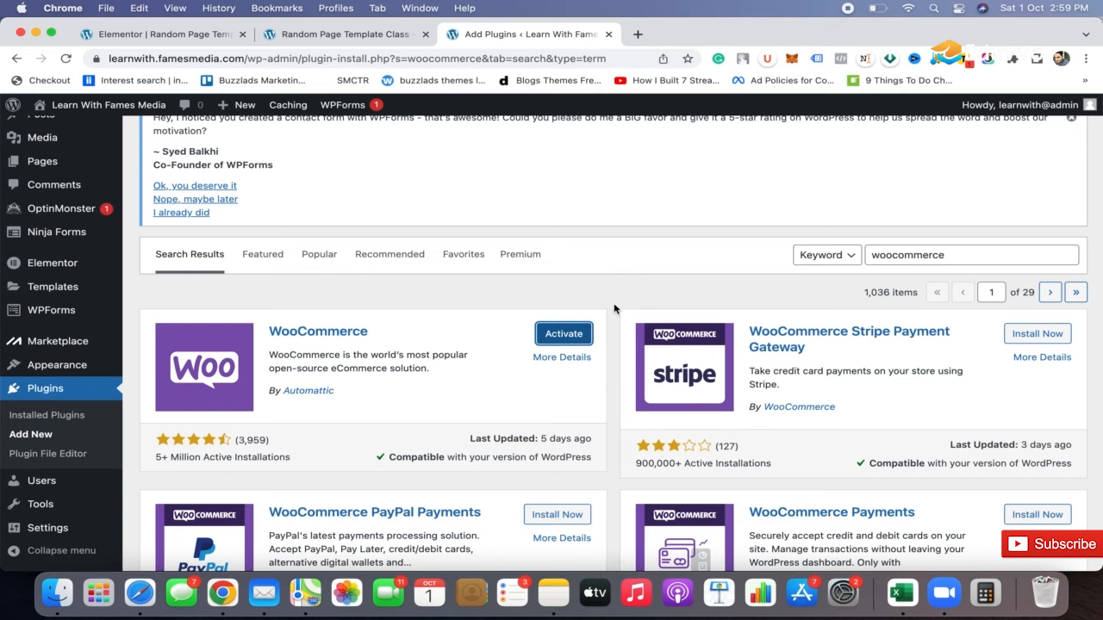
left_click(579, 333)
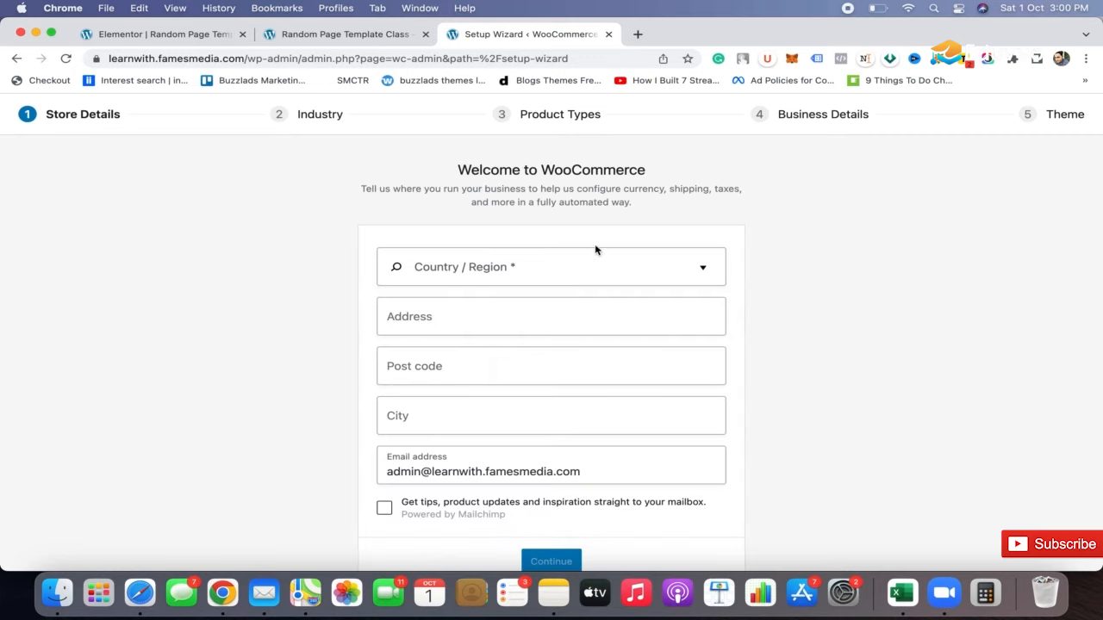
Step: Set the store's country and region to Canada — Alberta and enter the store's street address
left_click(598, 269)
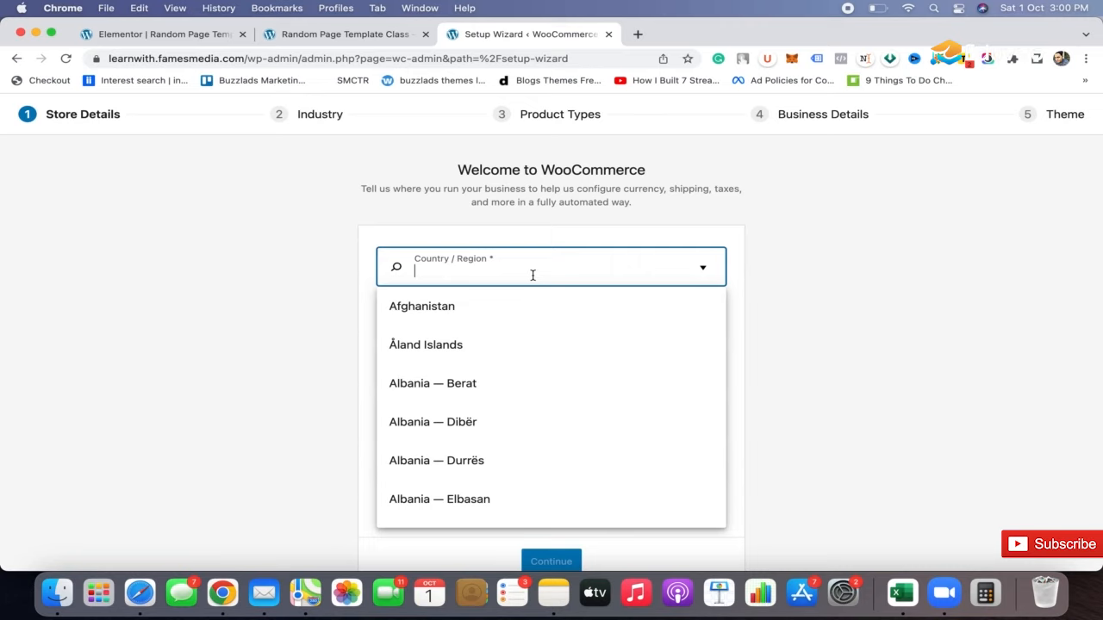
type("canada")
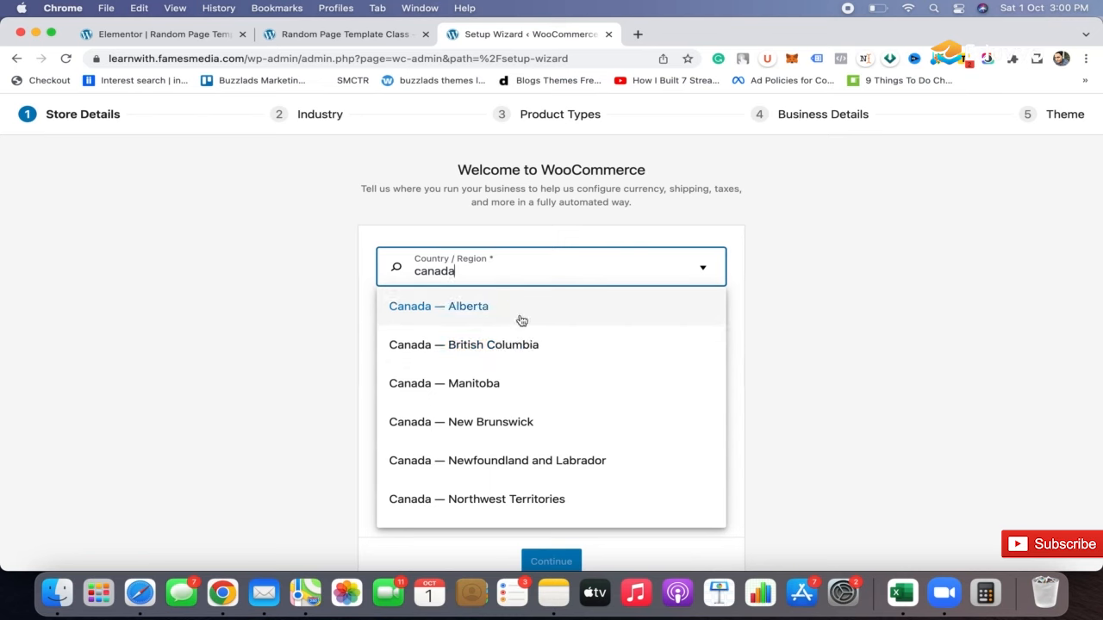
left_click(519, 315)
left_click(477, 323)
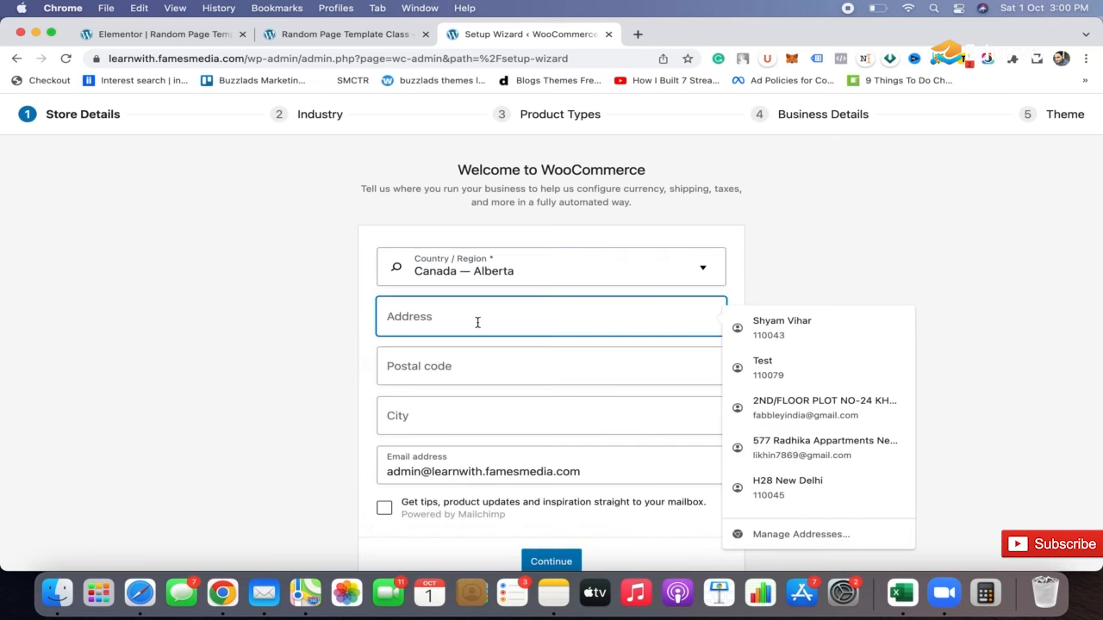
type("405 St")
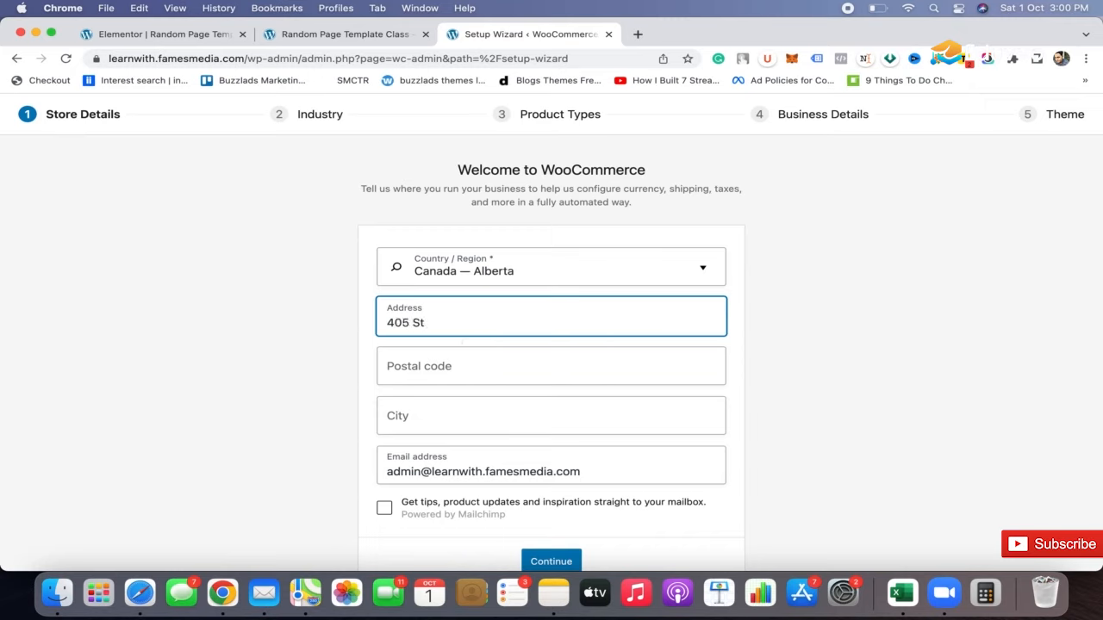
type(" new Alberta")
Step: Search the web for "postal code alberta canada" and view the Alberta codes listed on worldpostalcode.com
left_click(488, 360)
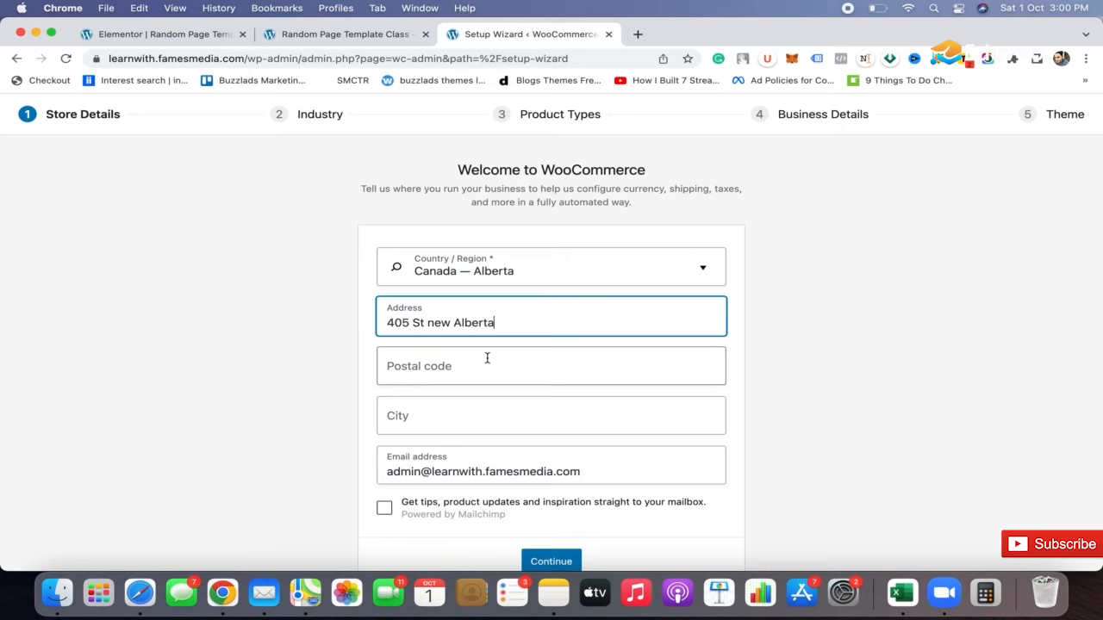
left_click(642, 34)
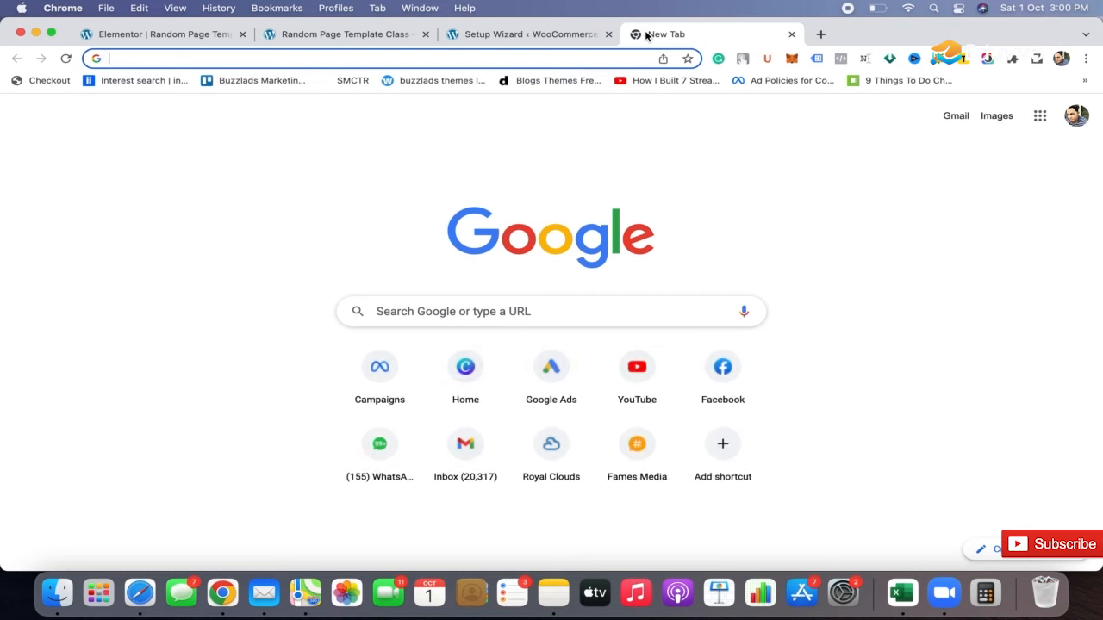
type("postal code")
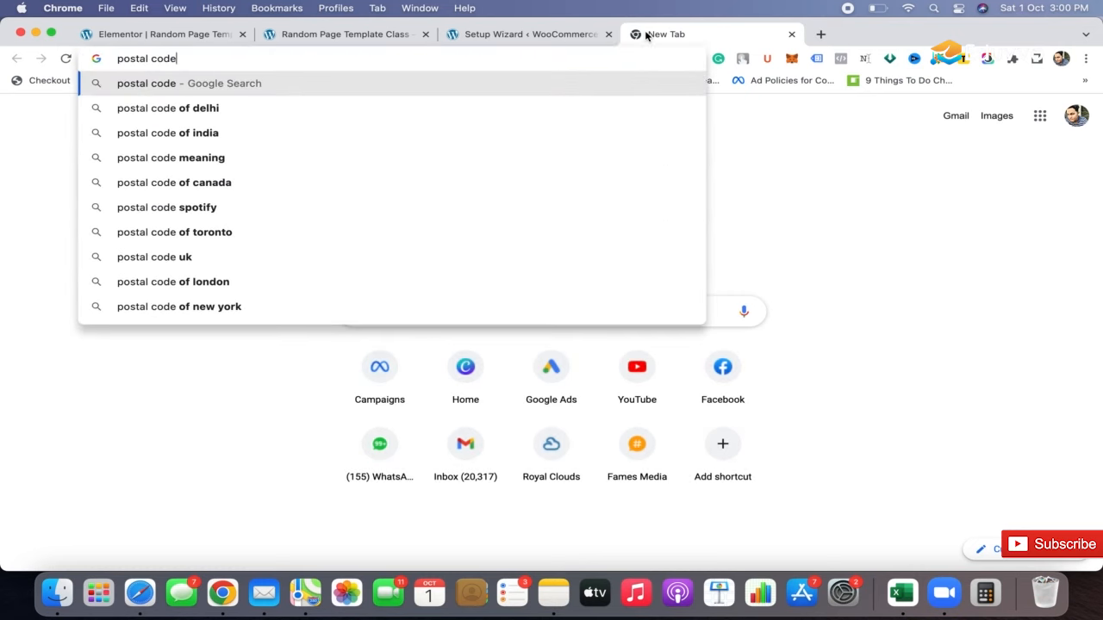
type(" alberta c")
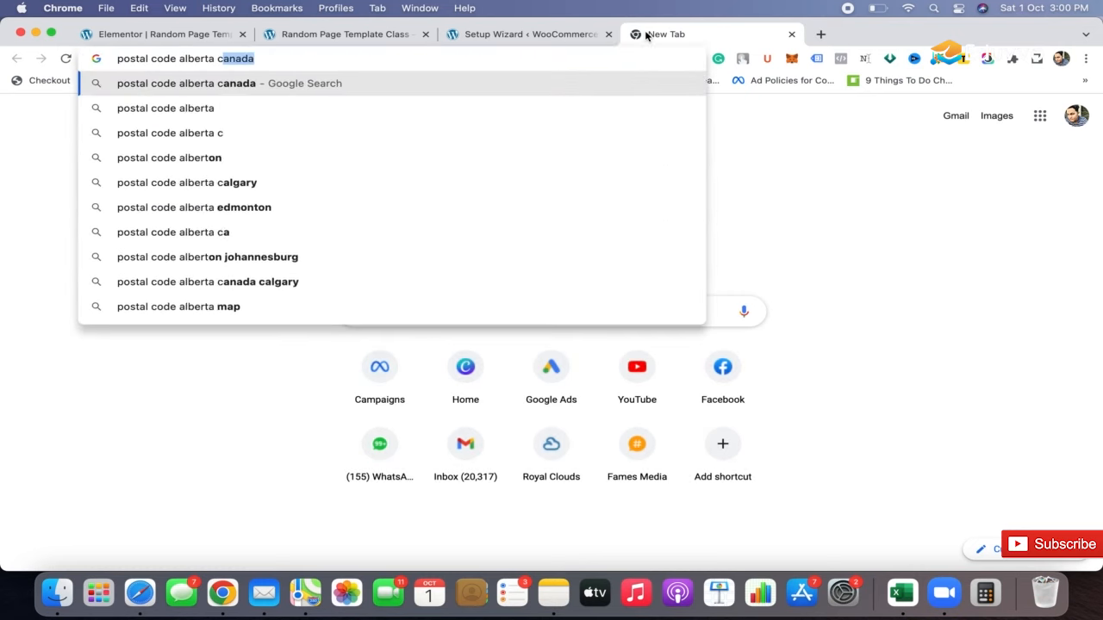
key("Return")
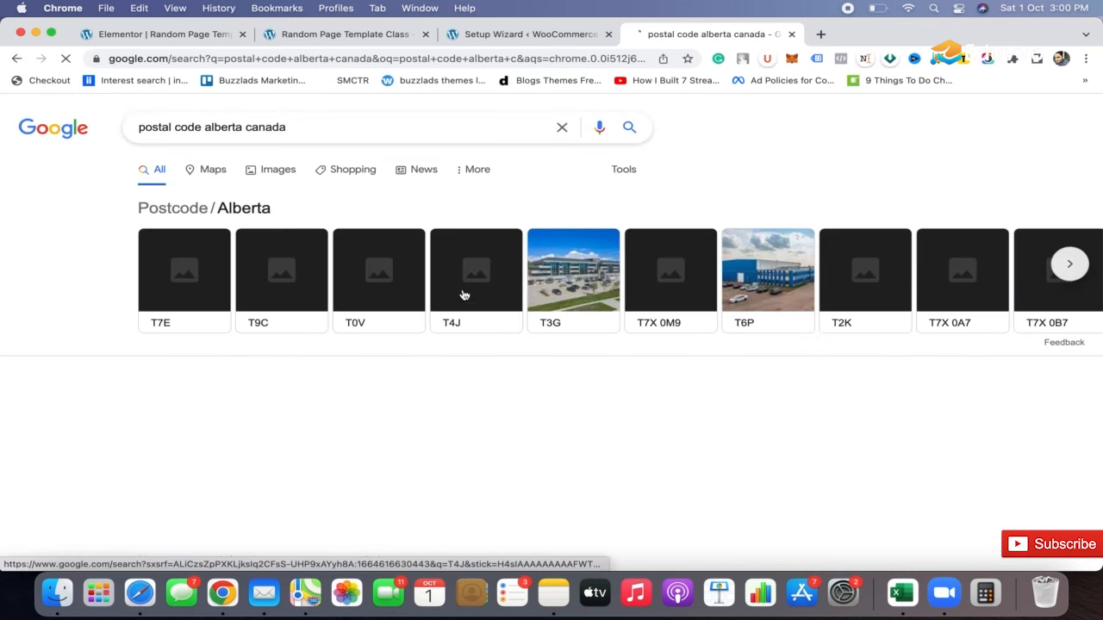
scroll(537, 371, "down", 2)
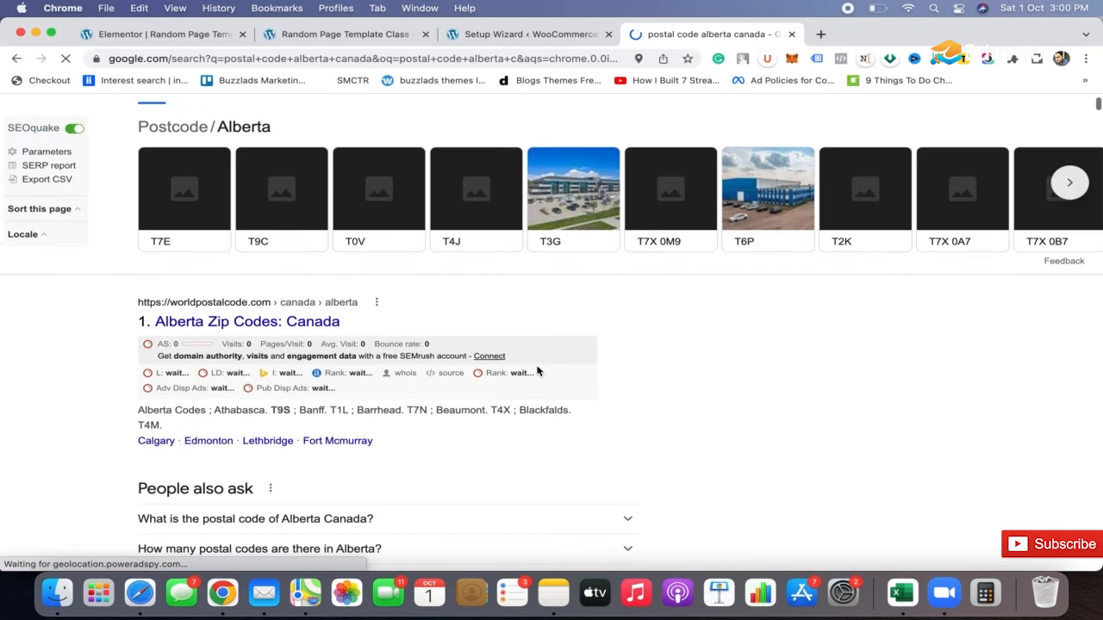
left_click(321, 322)
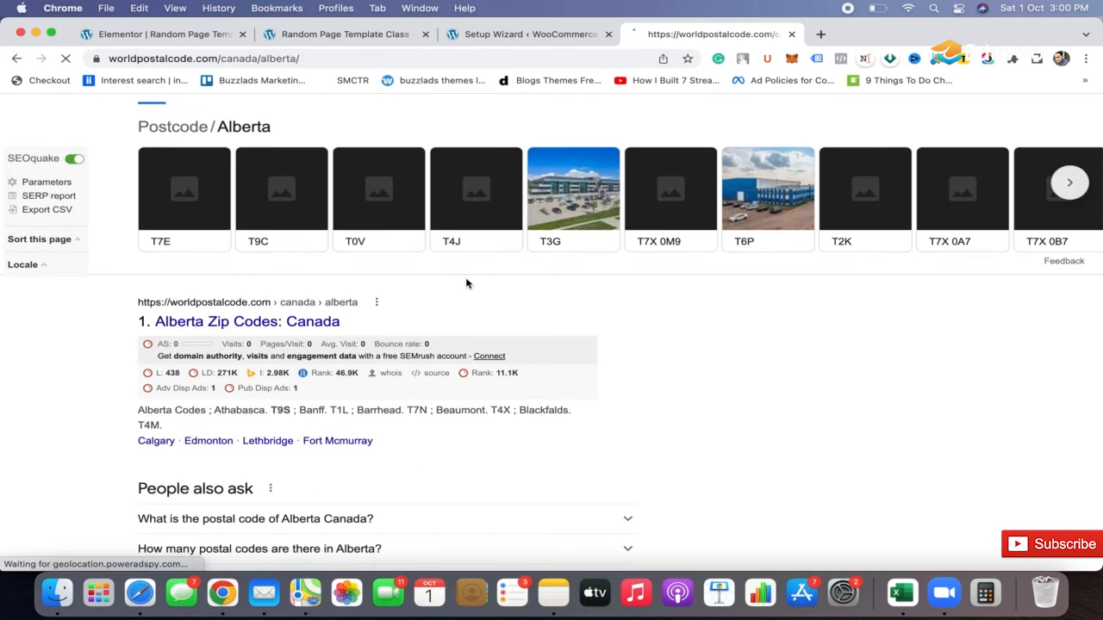
scroll(467, 283, "down", 5)
scroll(466, 283, "down", 4)
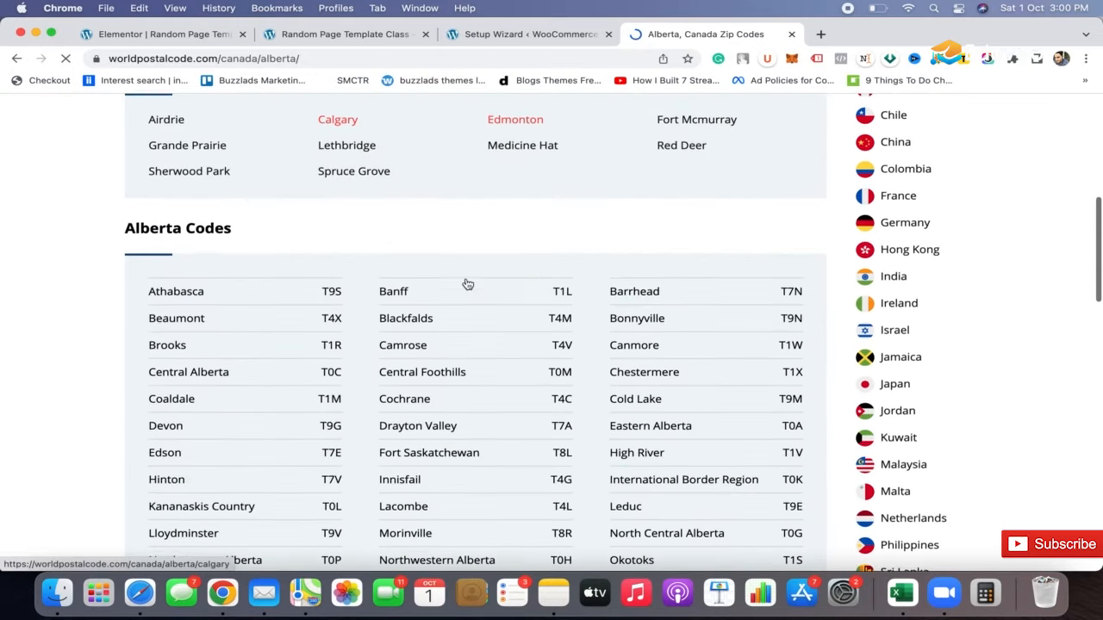
scroll(466, 283, "down", 3)
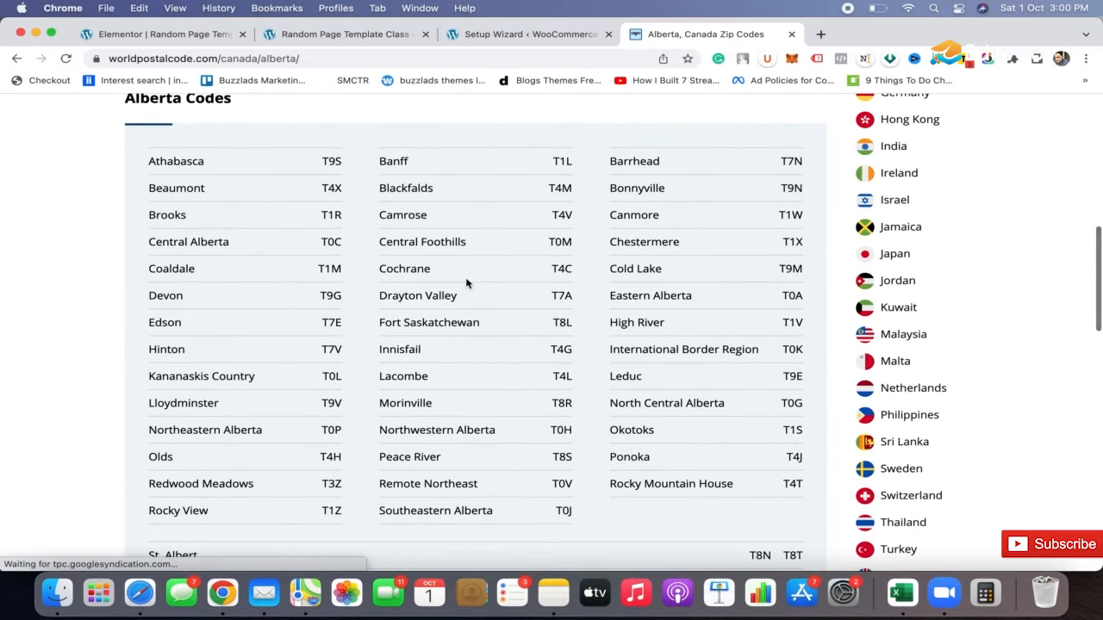
scroll(466, 283, "down", 2)
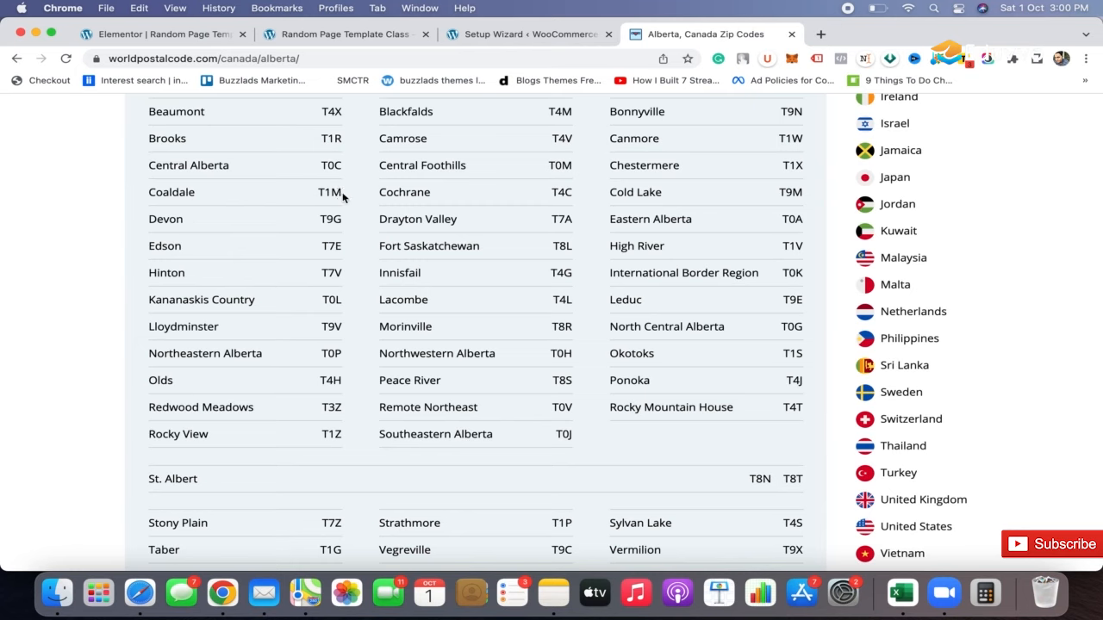
Step: Copy the code listed for Coaldale into the postal code field of the WooCommerce store details
left_click_drag(343, 196, 319, 193)
key("super+c")
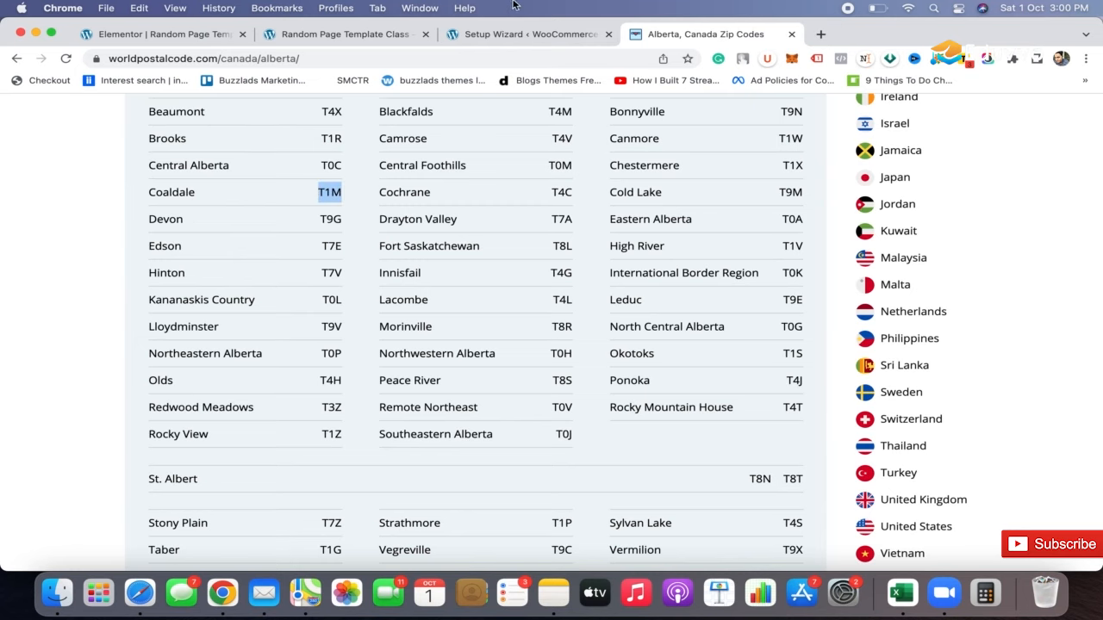
left_click(508, 34)
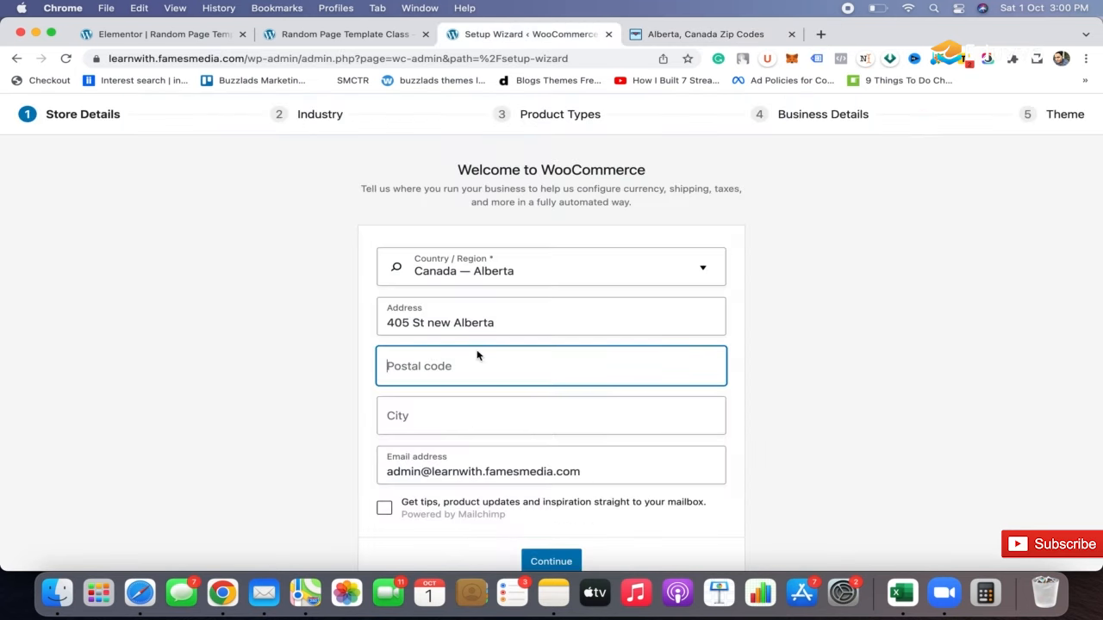
key("super+v")
Step: Complete the store details with the city and continue without agreeing to usage tracking
left_click(462, 419)
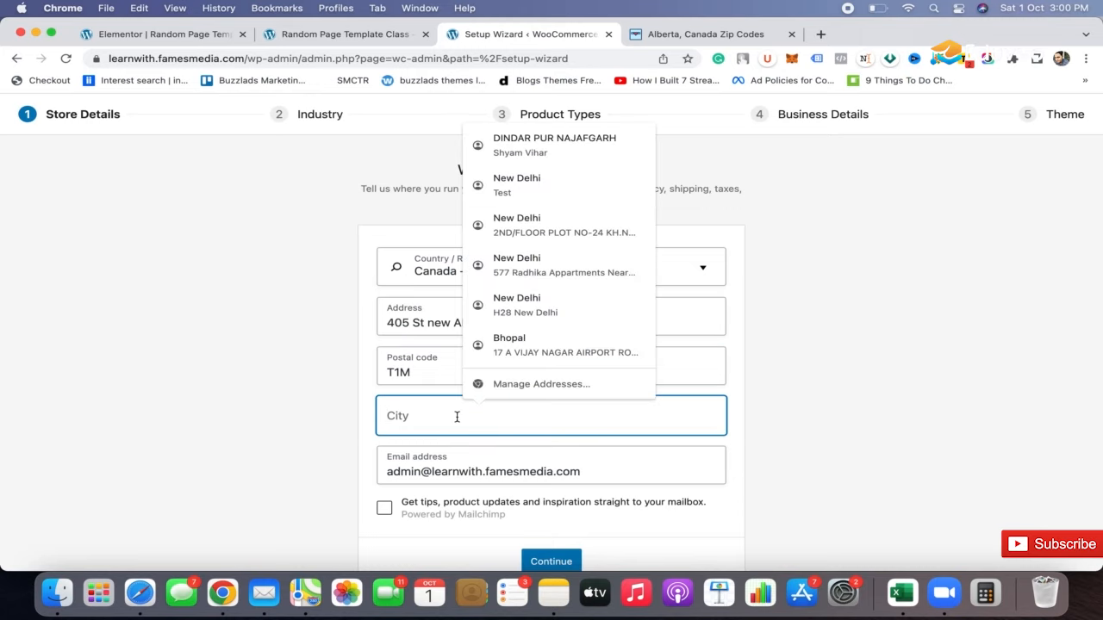
type("Alberta")
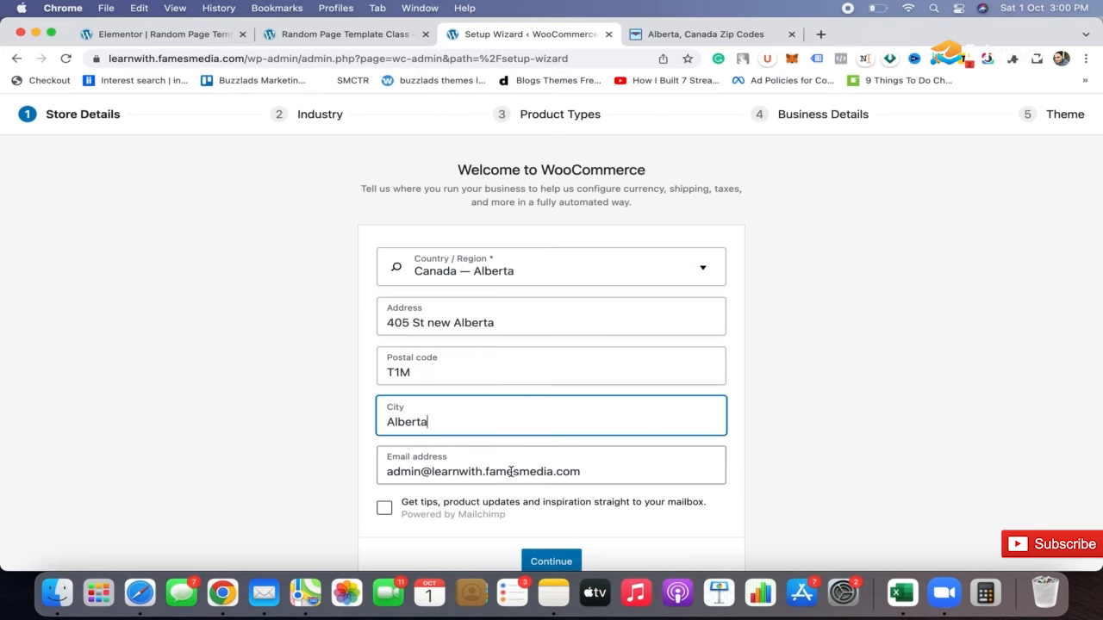
scroll(500, 469, "down", 2)
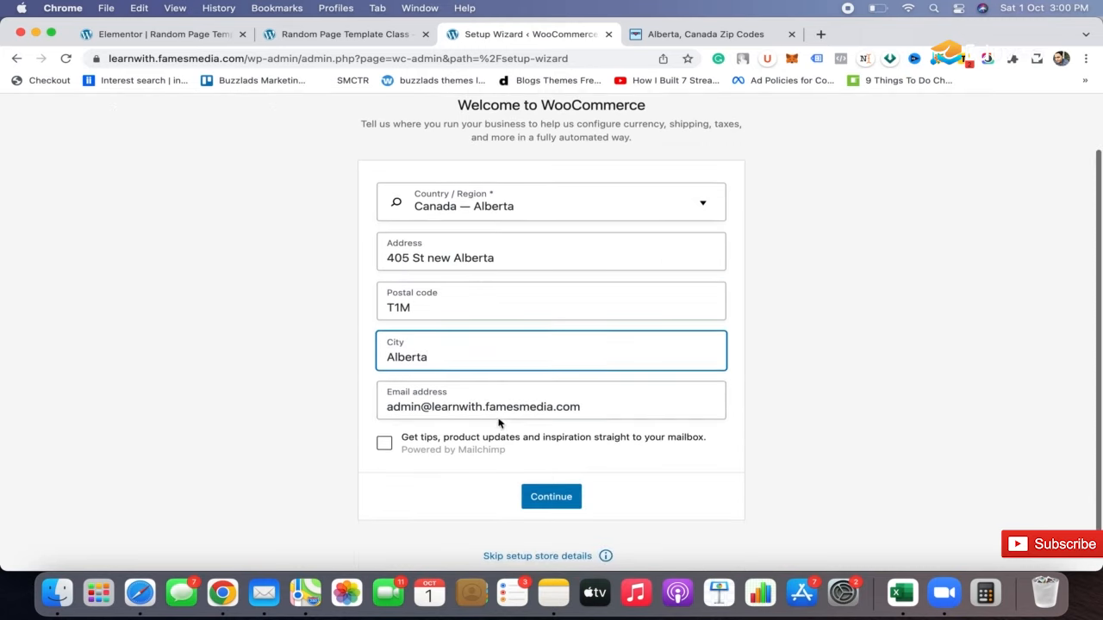
left_click(542, 504)
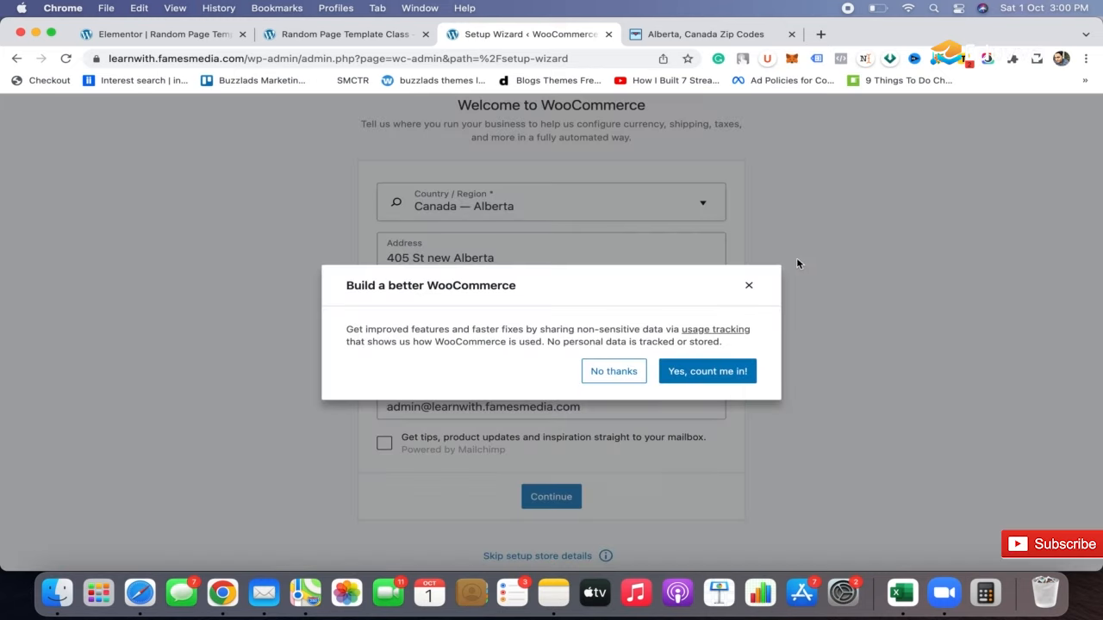
left_click(612, 377)
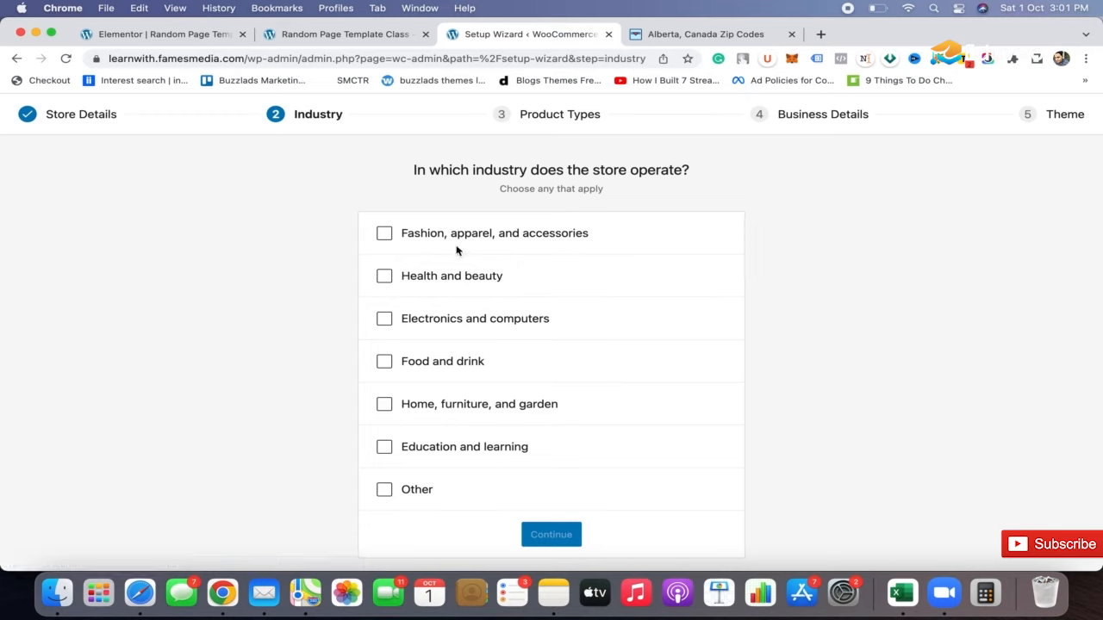
Step: Choose Fashion, apparel, and accessories as the industry, and submit the product types with Downloads added to Physical products
left_click(384, 234)
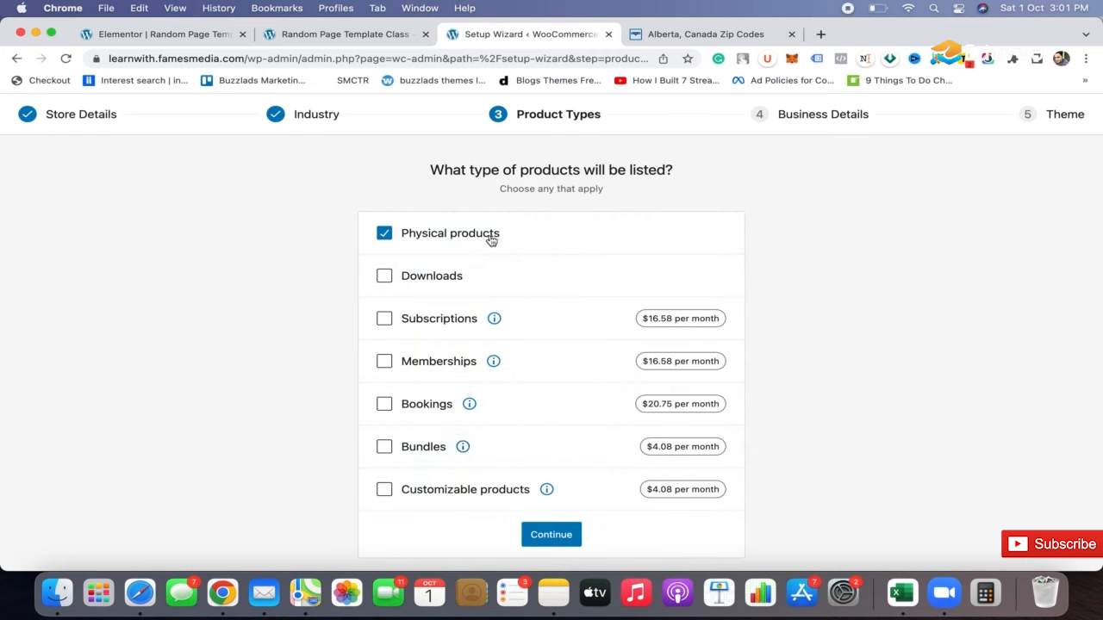
left_click(387, 278)
left_click(547, 542)
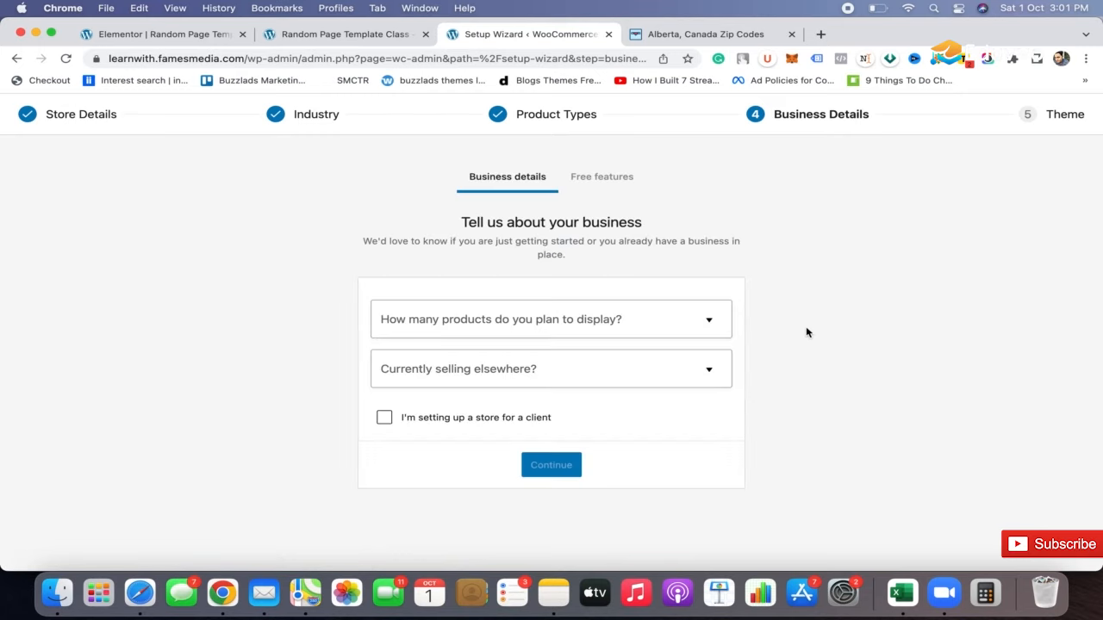
Step: Submit the business details with 11 - 100 products planned and No for currently selling elsewhere
left_click(671, 318)
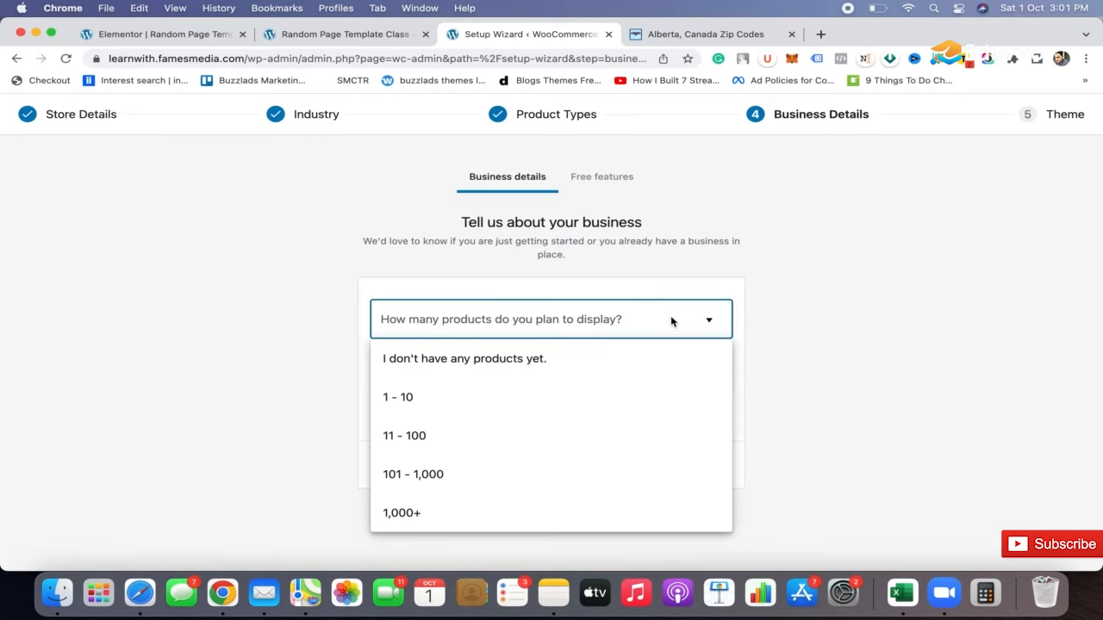
left_click(568, 454)
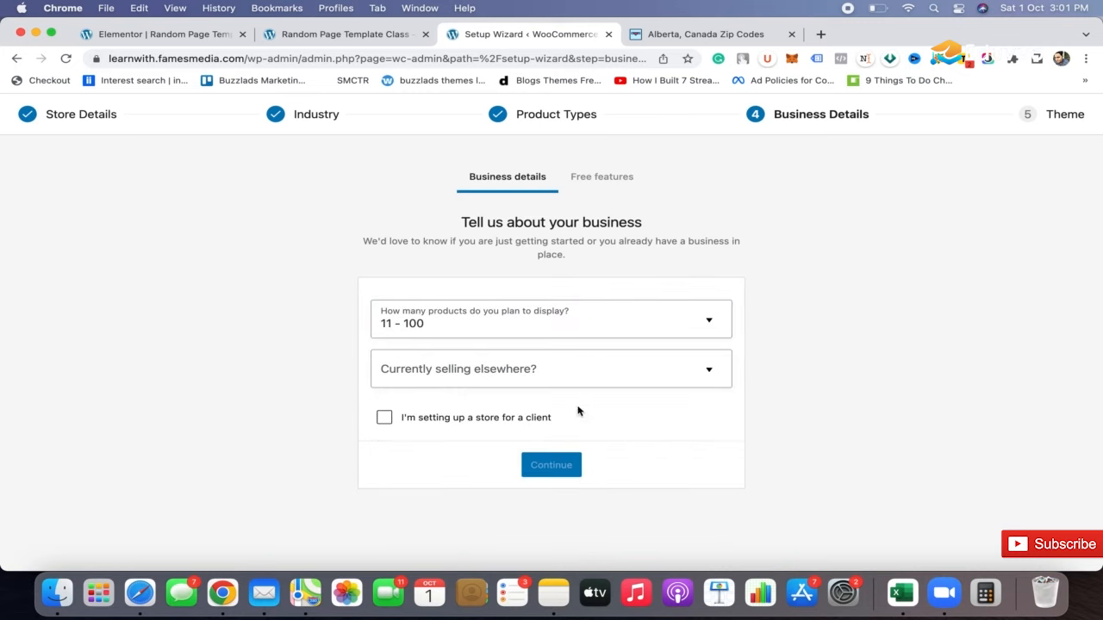
left_click(589, 365)
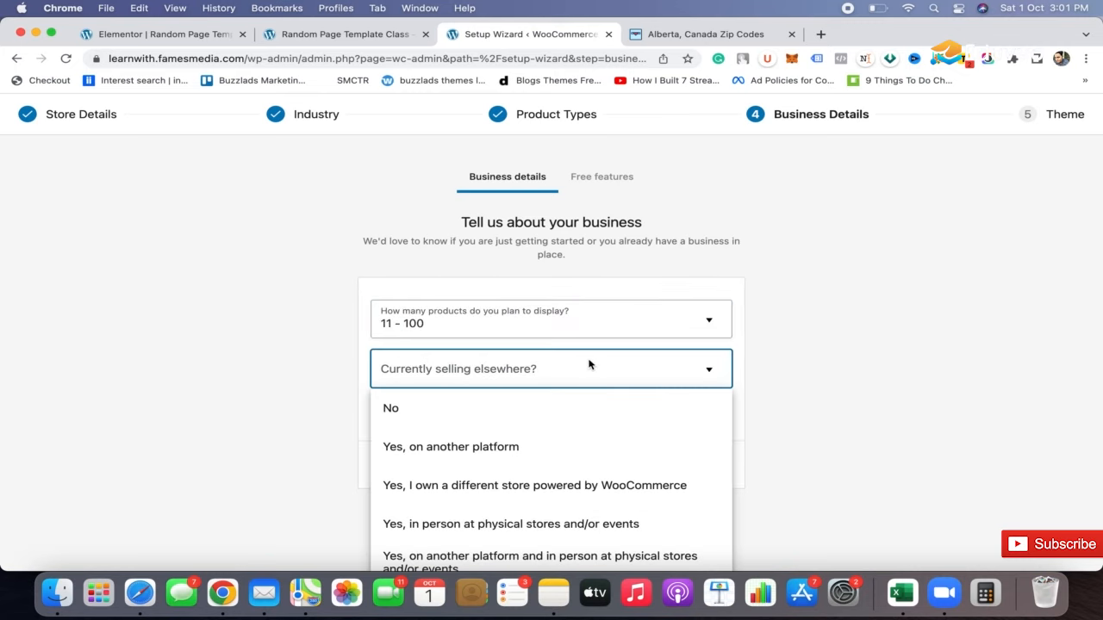
left_click(535, 407)
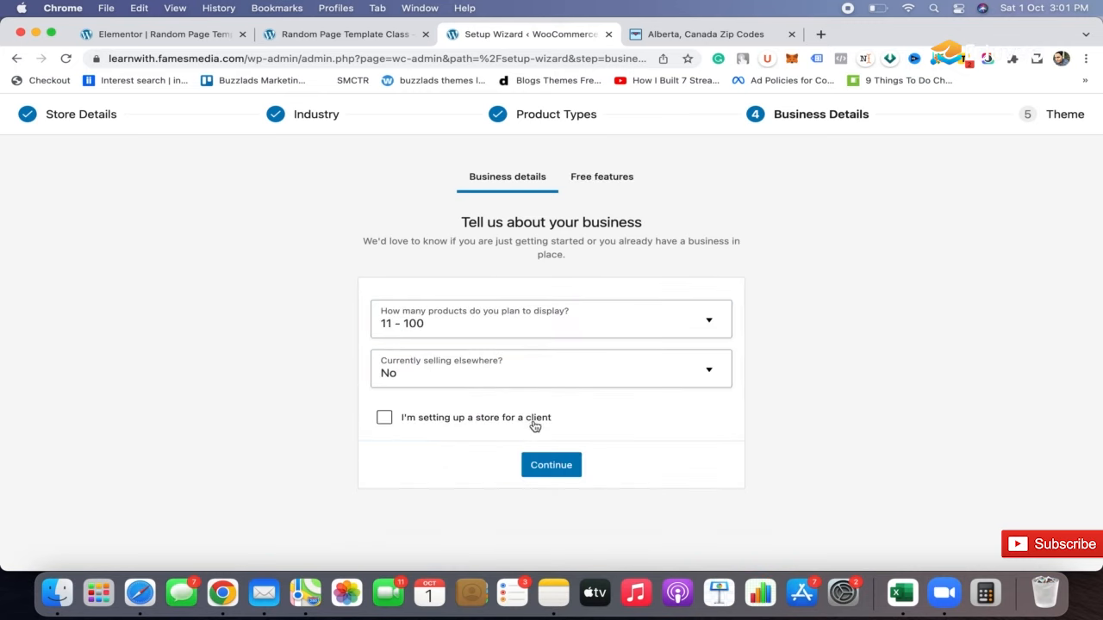
left_click(545, 468)
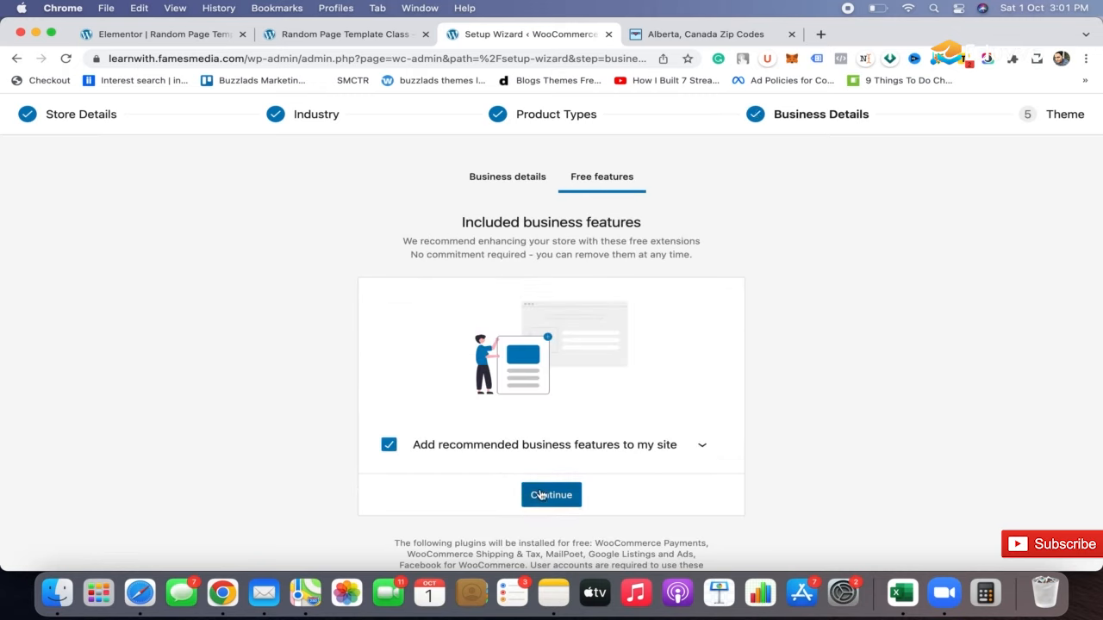
Step: Add the recommended business features to the site, expanding their list for review, and close the Alberta postal codes page
left_click(545, 487)
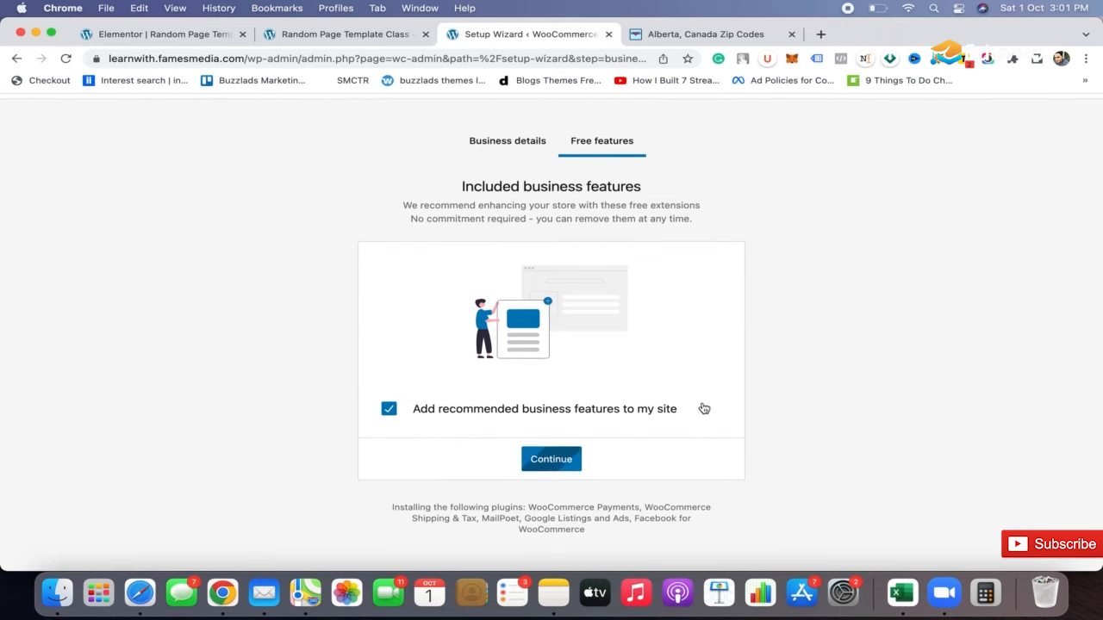
left_click(703, 409)
scroll(703, 411, "down", 3)
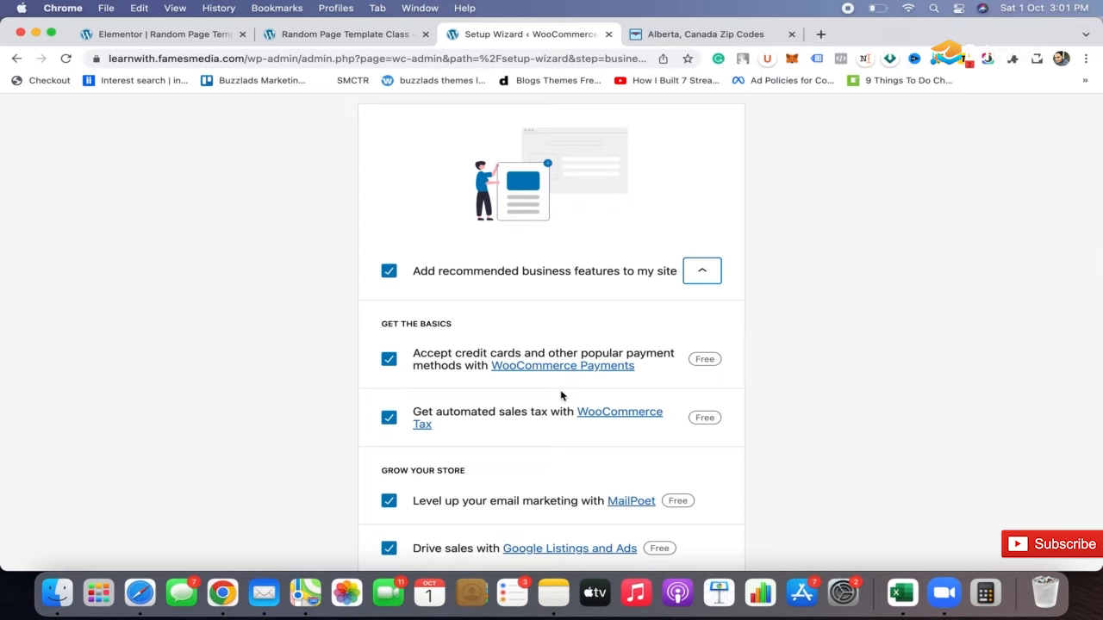
scroll(608, 460, "down", 1)
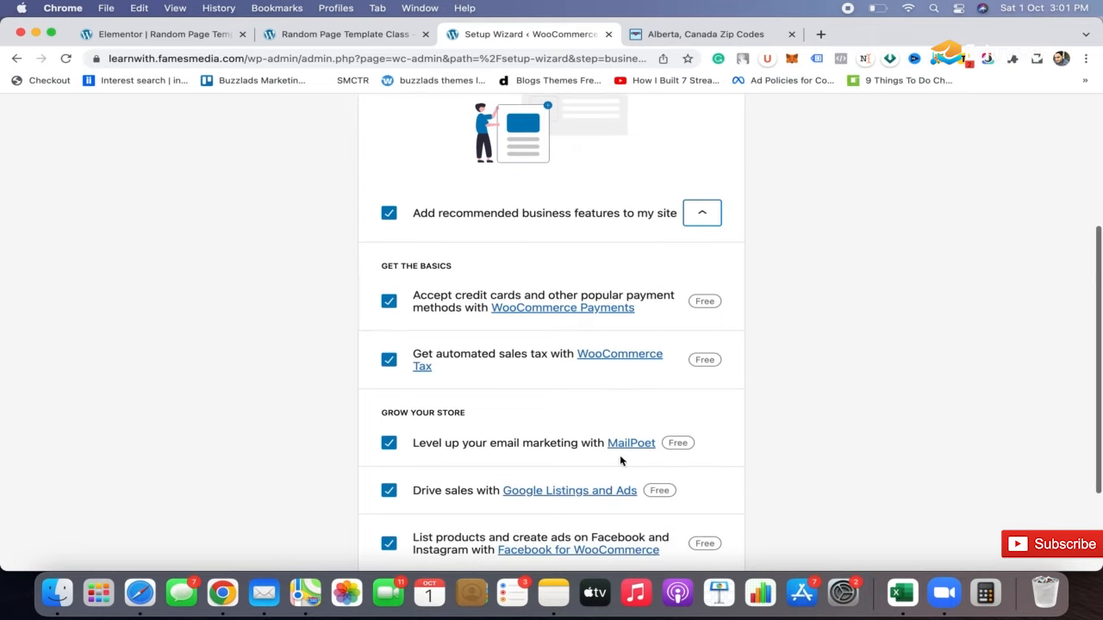
scroll(632, 460, "down", 1)
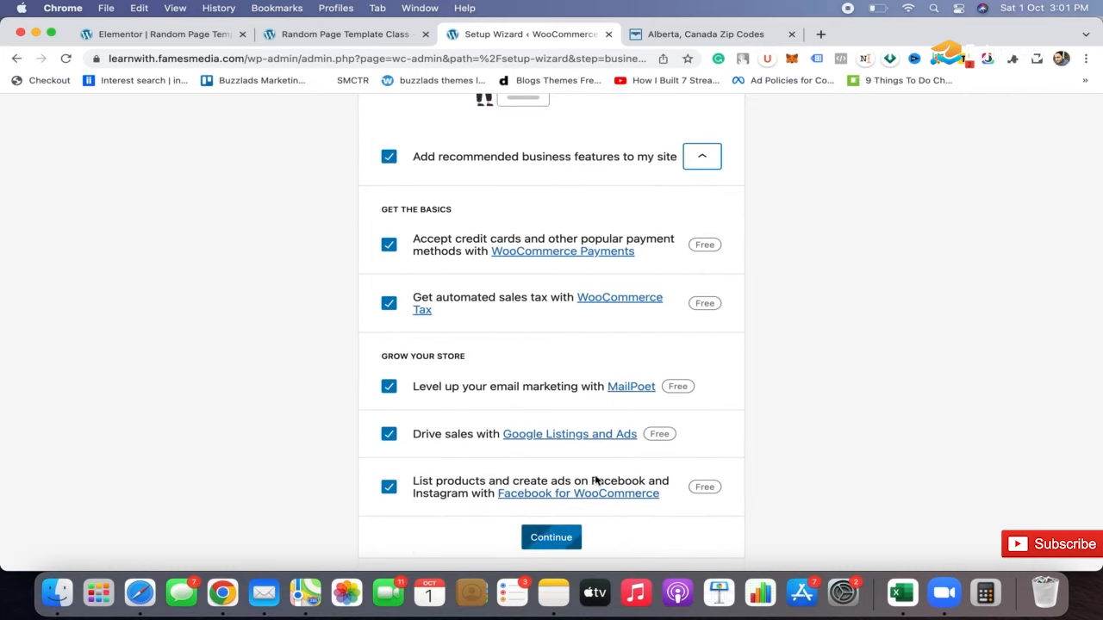
scroll(624, 388, "up", 1)
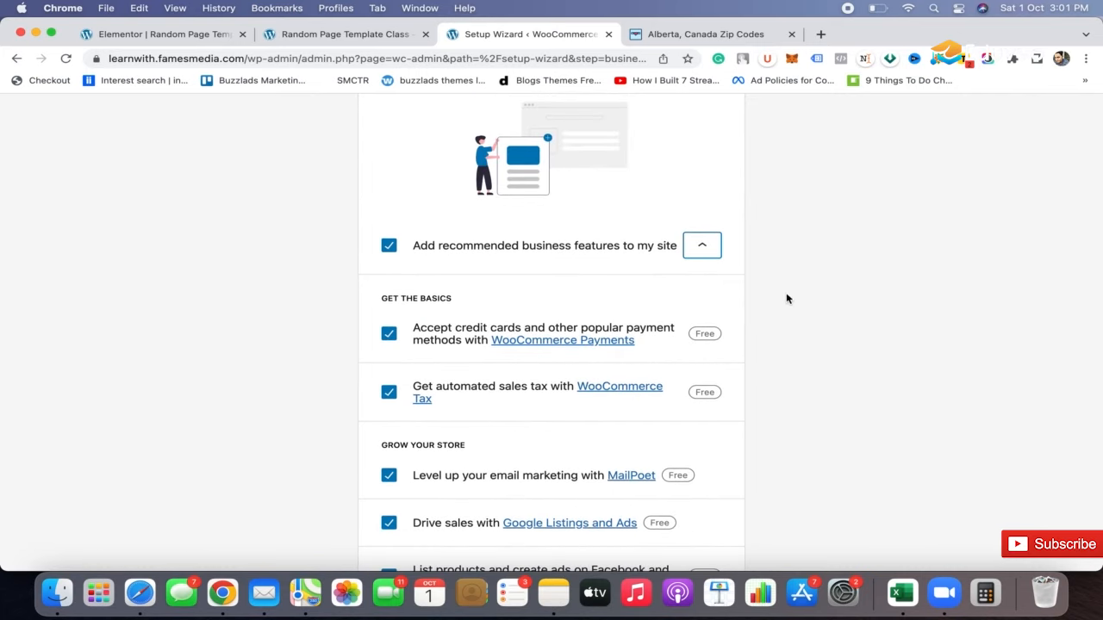
scroll(786, 299, "down", 3)
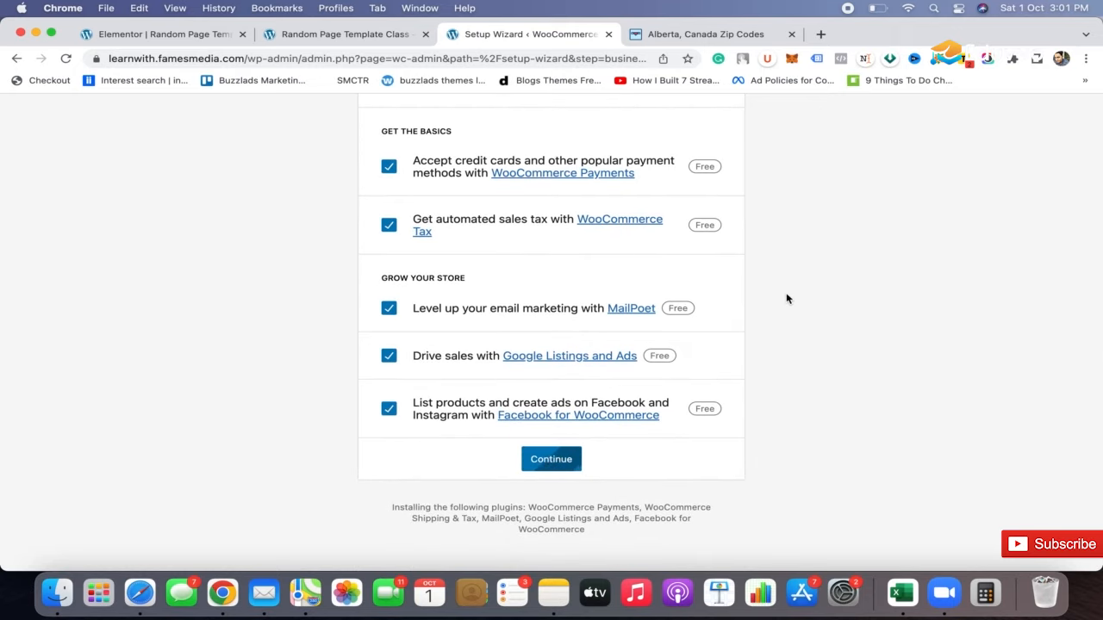
left_click(791, 35)
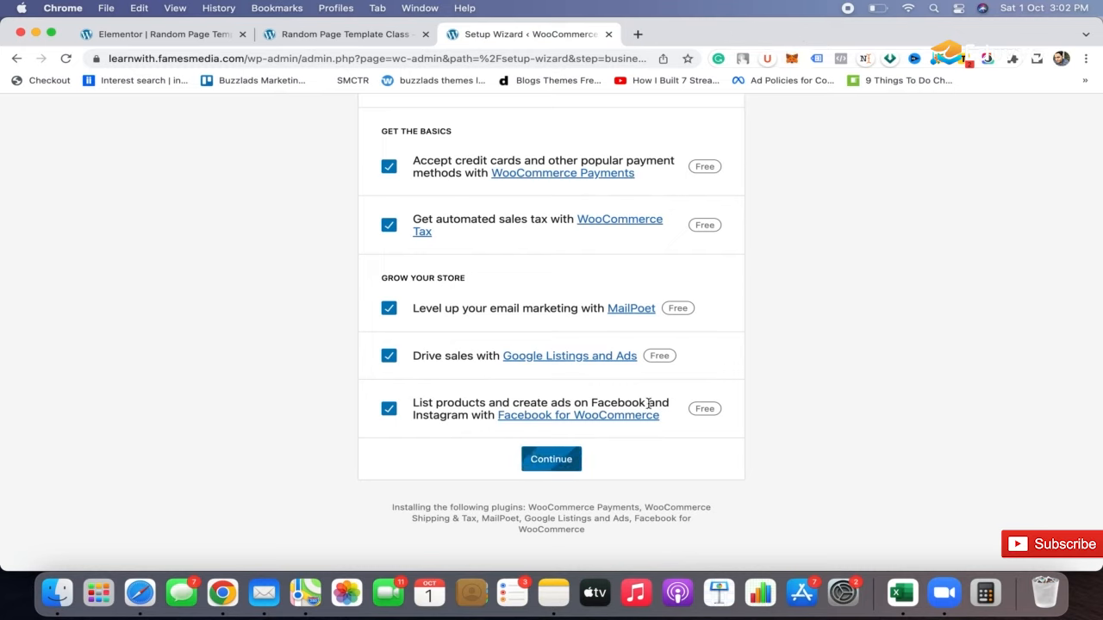
scroll(801, 258, "up", 3)
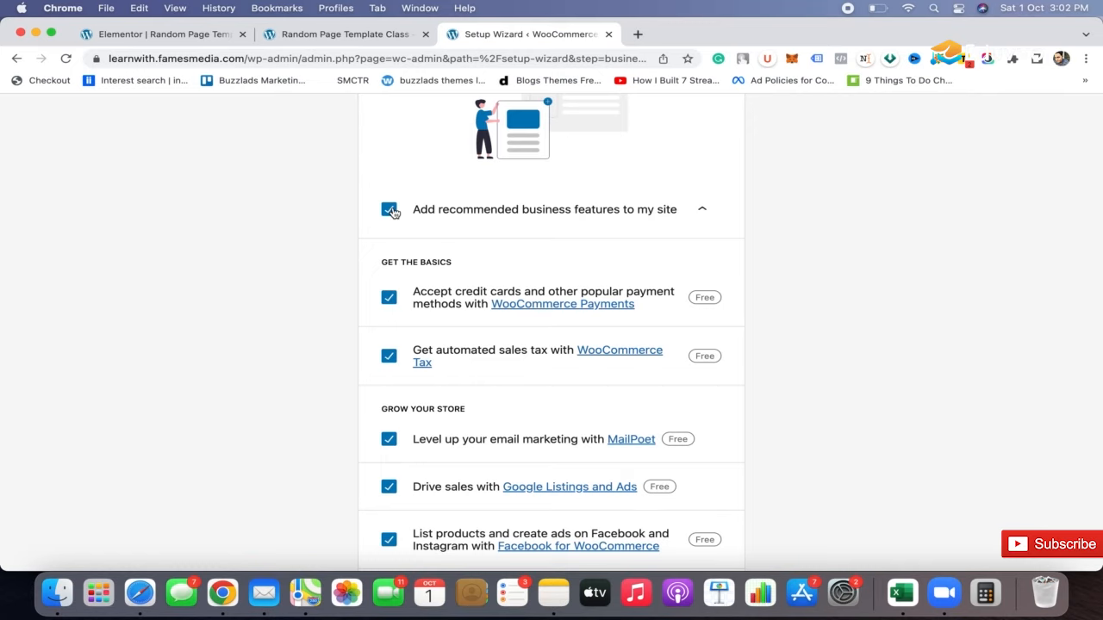
scroll(390, 212, "down", 3)
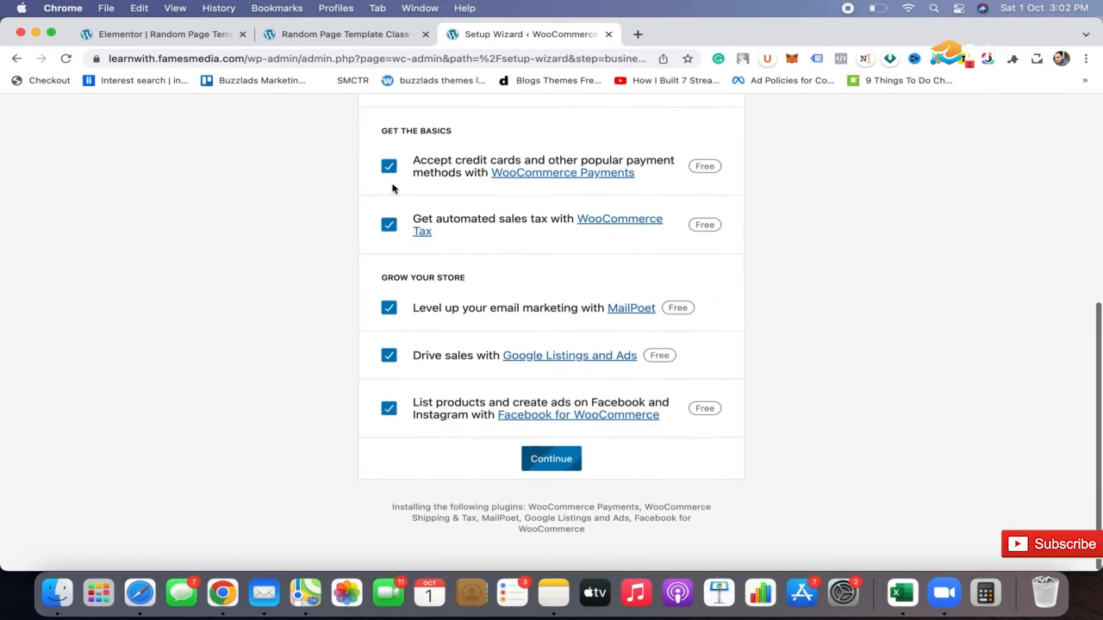
scroll(789, 236, "up", 1)
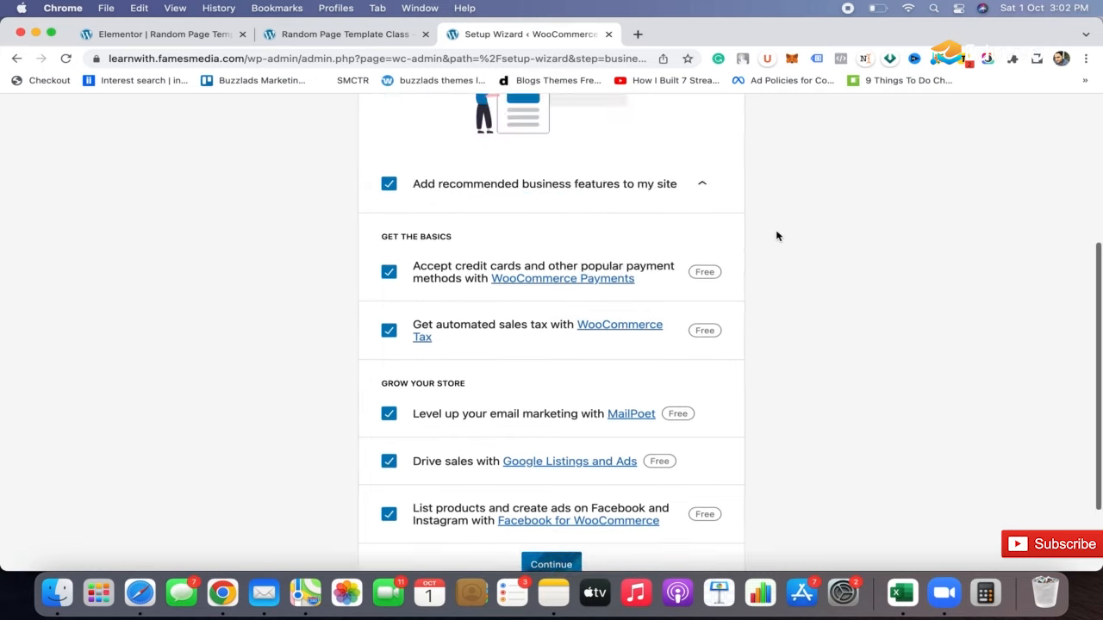
scroll(776, 235, "up", 5)
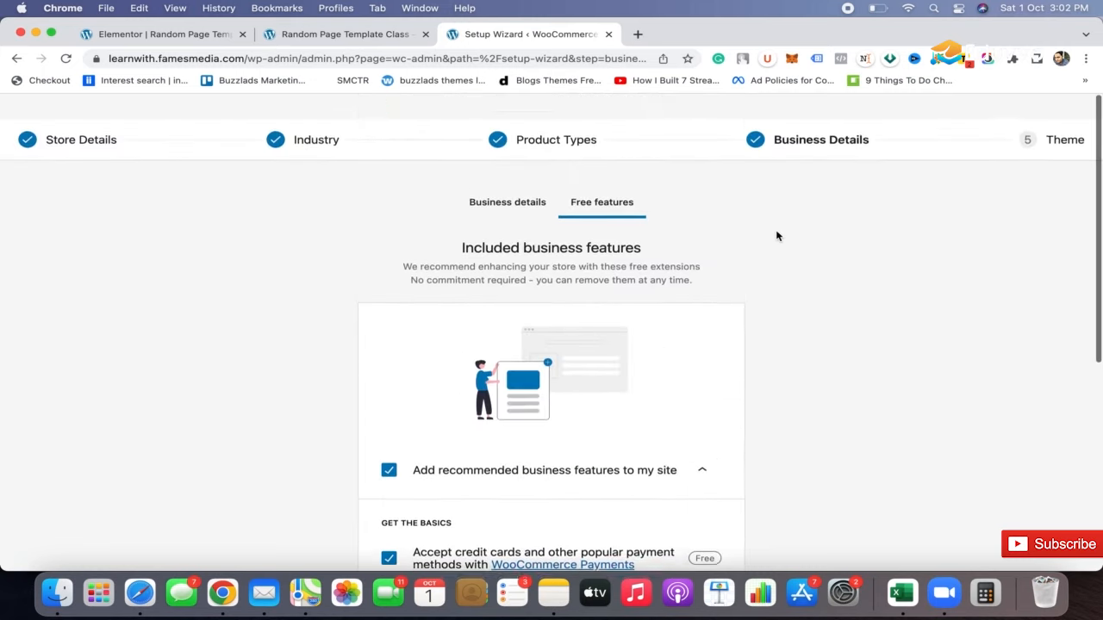
scroll(776, 235, "down", 3)
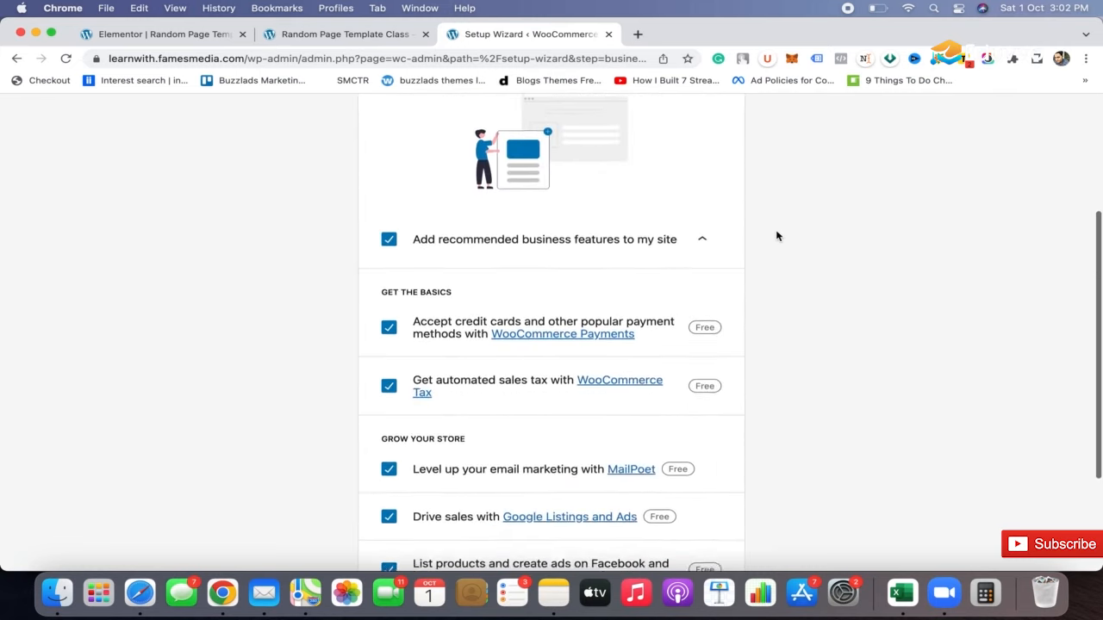
scroll(776, 235, "up", 5)
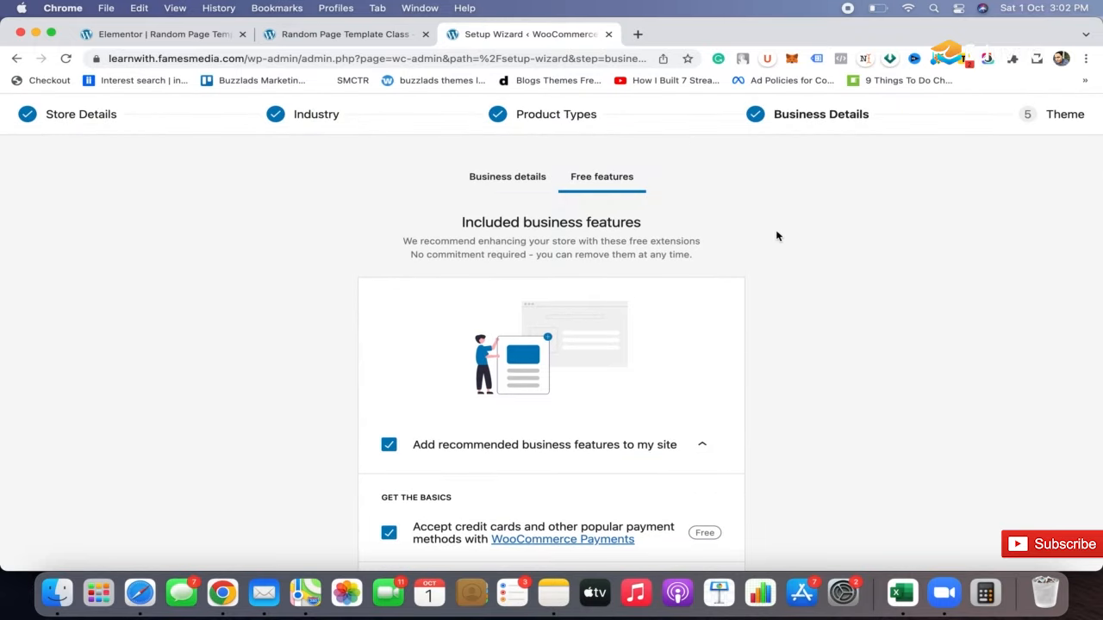
scroll(776, 235, "down", 5)
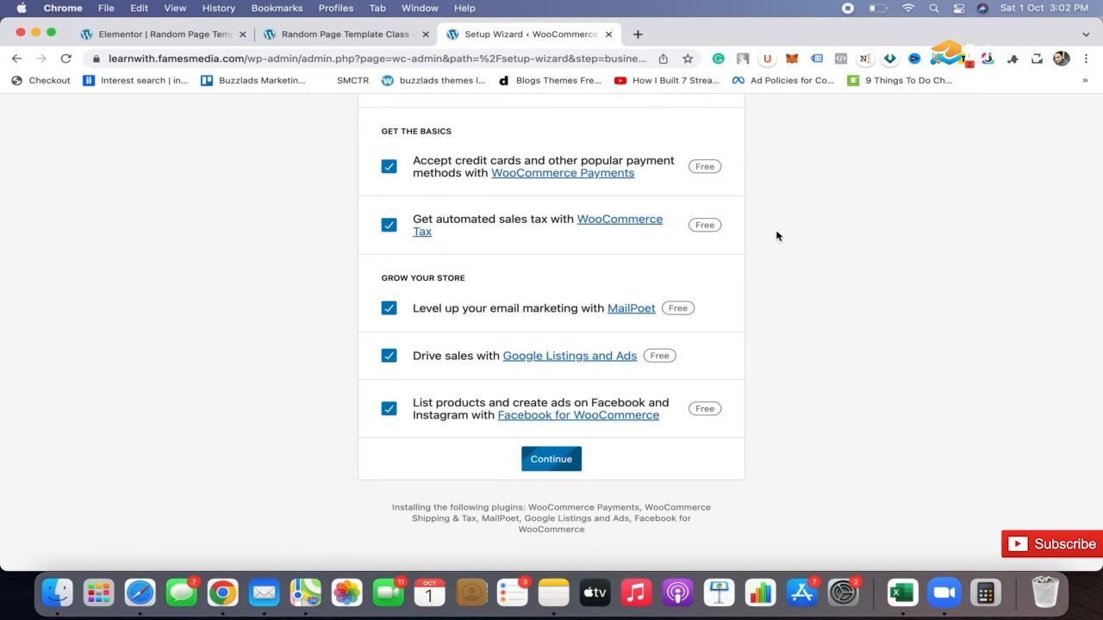
Step: Finish the theme step of the setup wizard by continuing with the active Astra theme
scroll(776, 235, "down", 3)
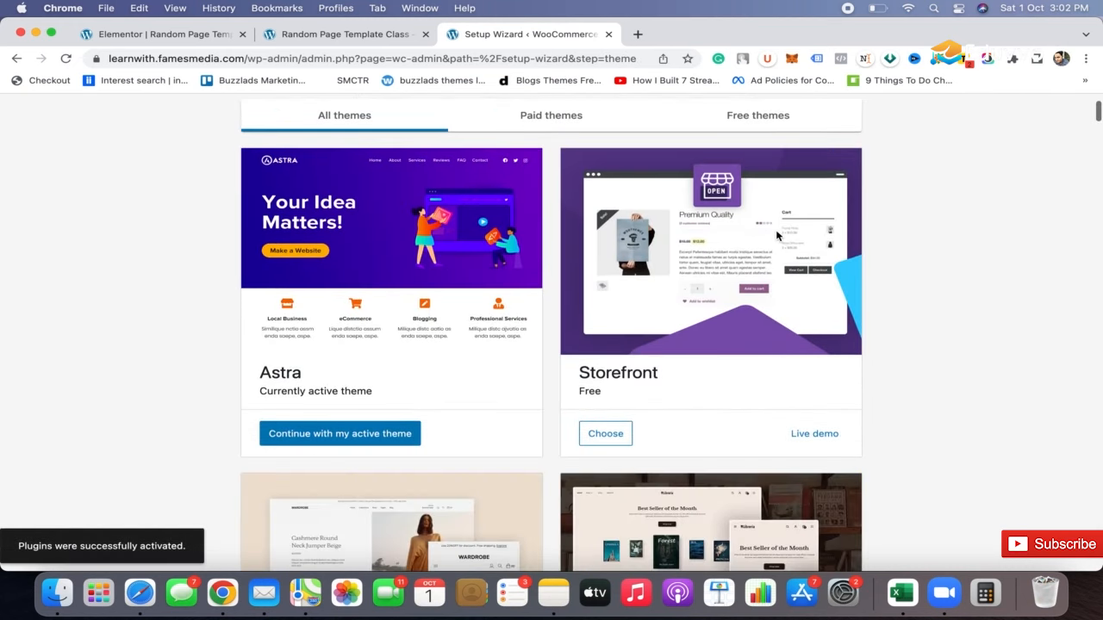
left_click(339, 441)
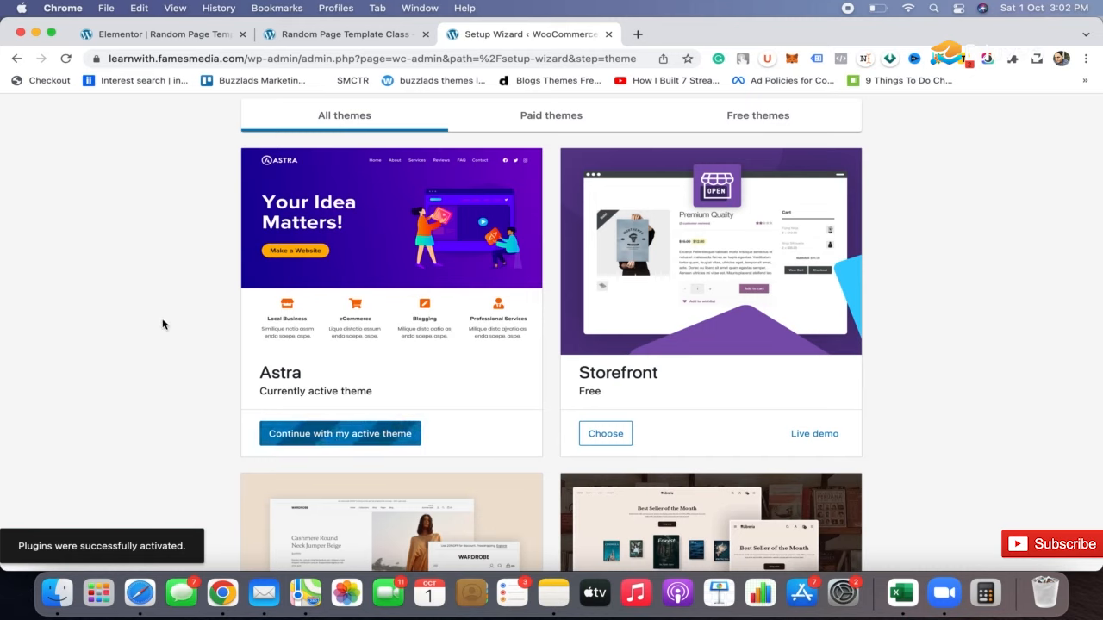
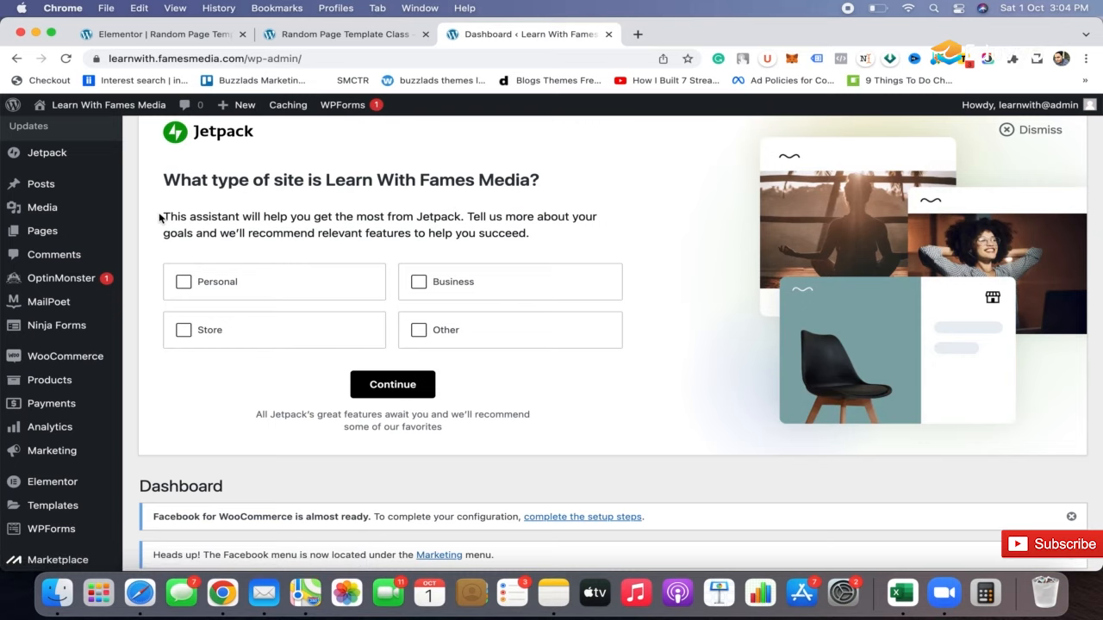
Step: Open the site's list of all pages in a separate tab, look through it, and close it
mouse_move(57, 240)
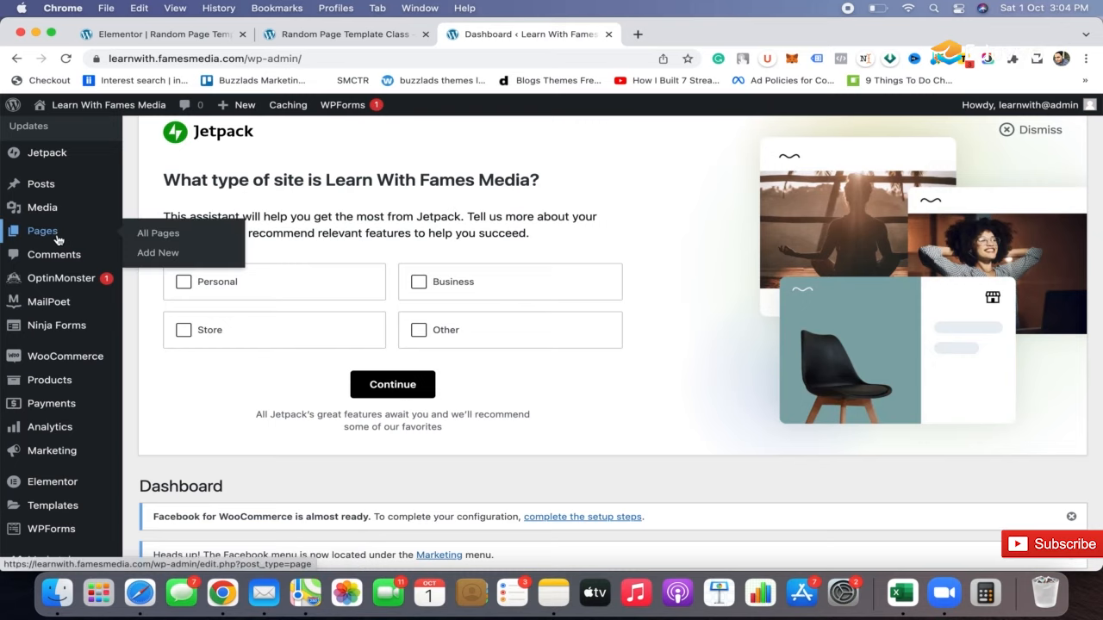
left_click(160, 242, "super")
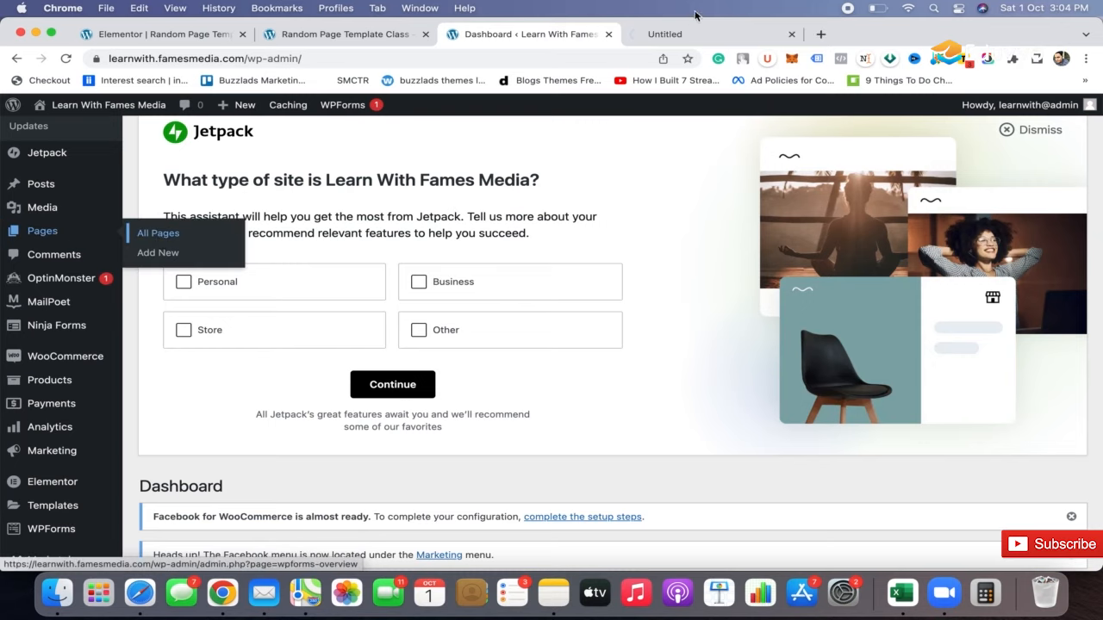
left_click(691, 35)
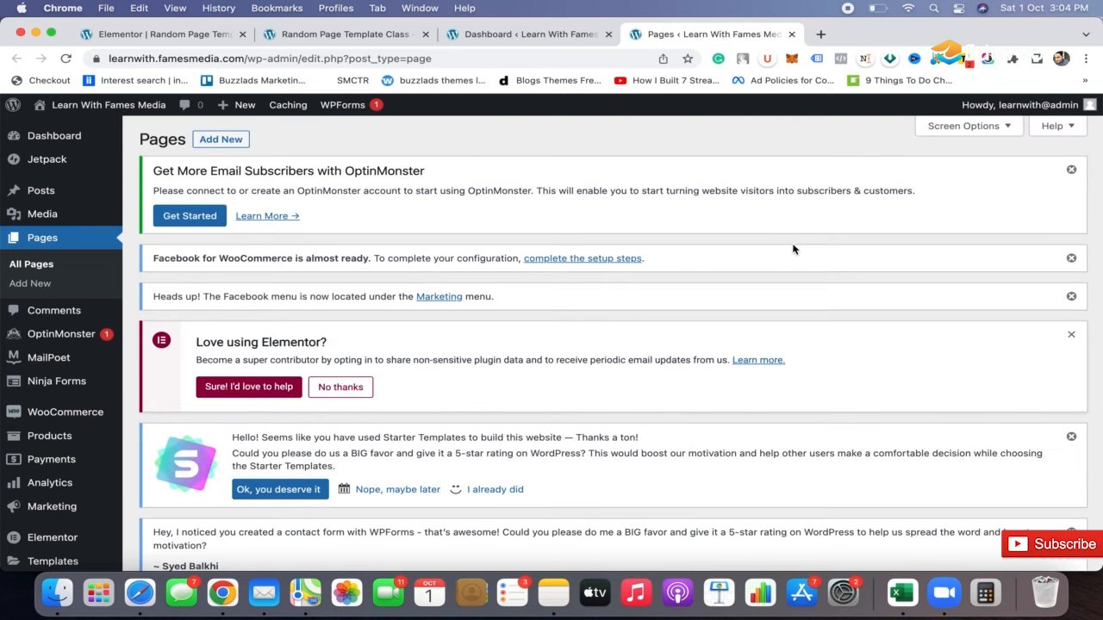
scroll(794, 249, "down", 10)
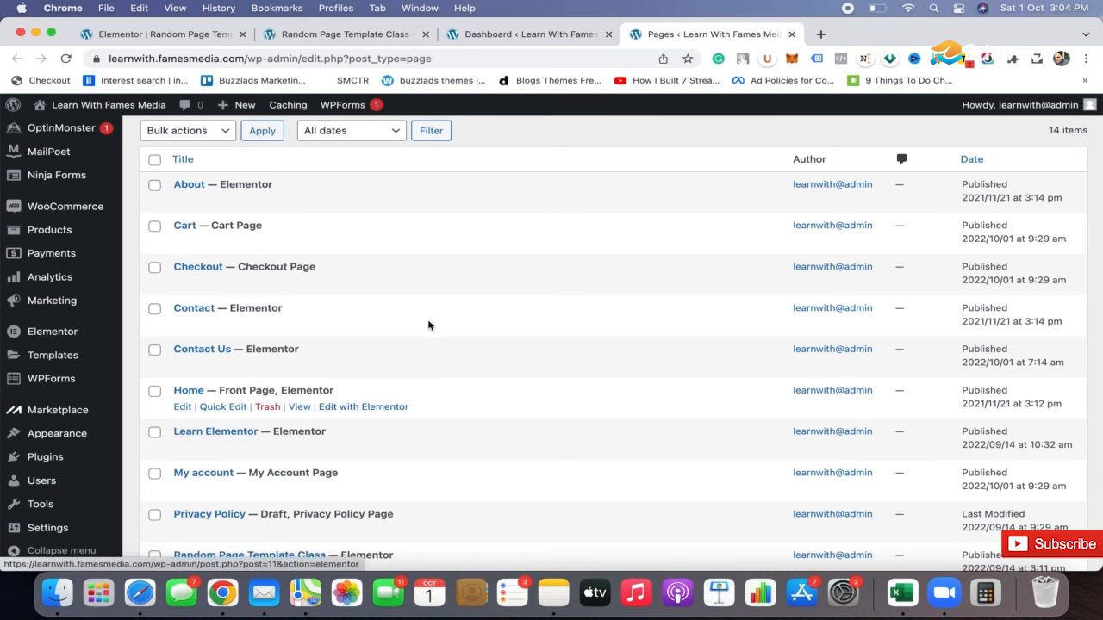
scroll(551, 310, "up", 10)
left_click(791, 37)
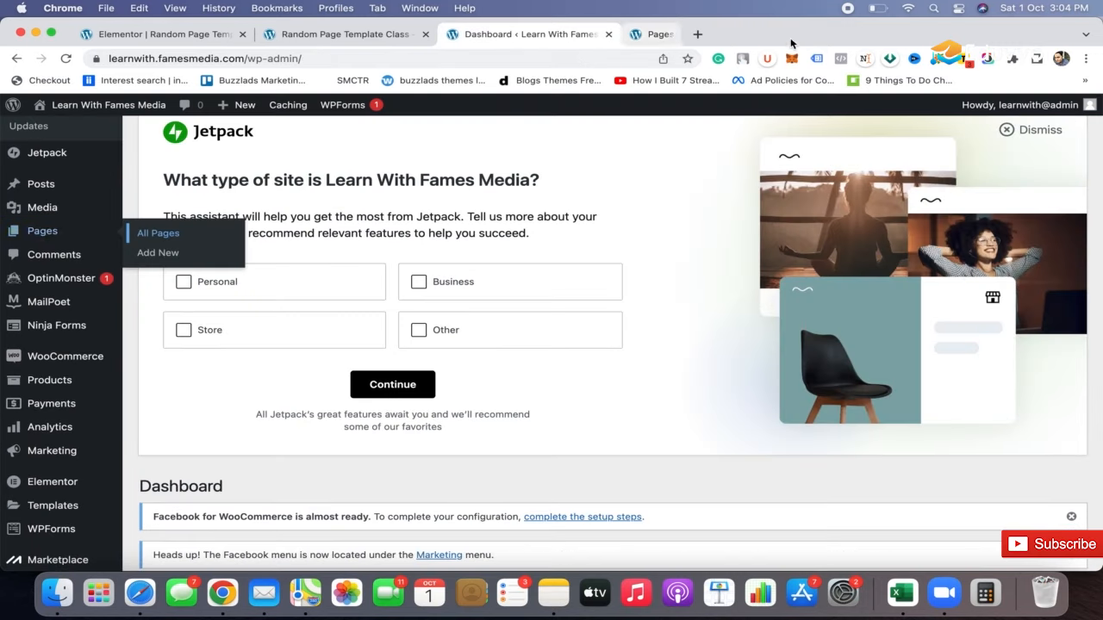
Step: Start adding a new WooCommerce product in a separate browser tab
mouse_move(69, 387)
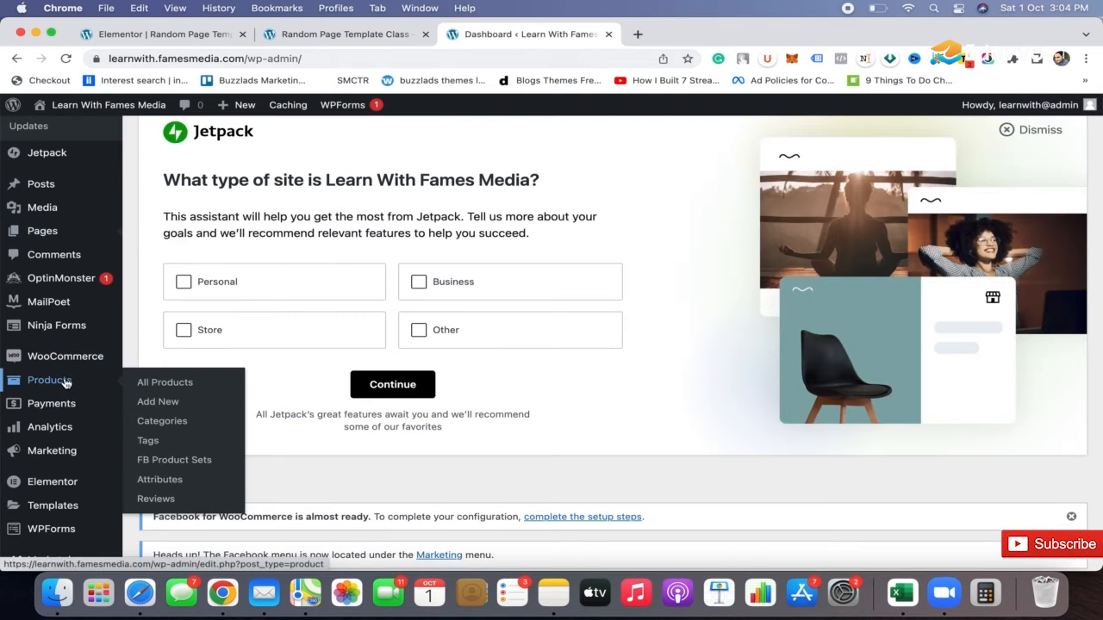
left_click(166, 404, "super")
left_click(713, 34)
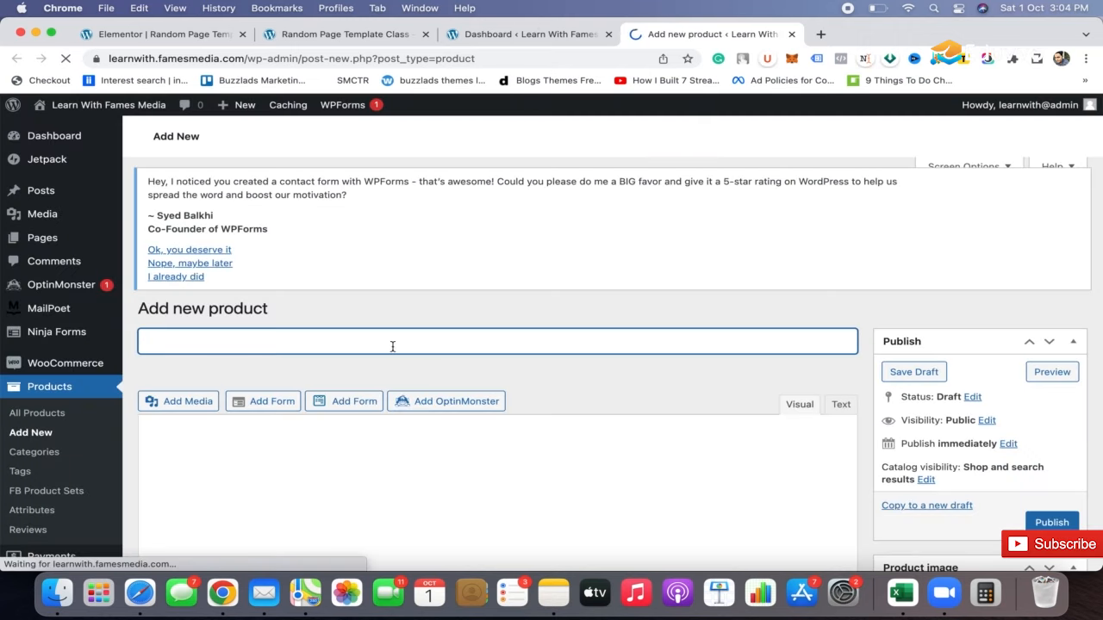
Step: Name the new product "Ecommerce Website"
scroll(378, 343, "down", 5)
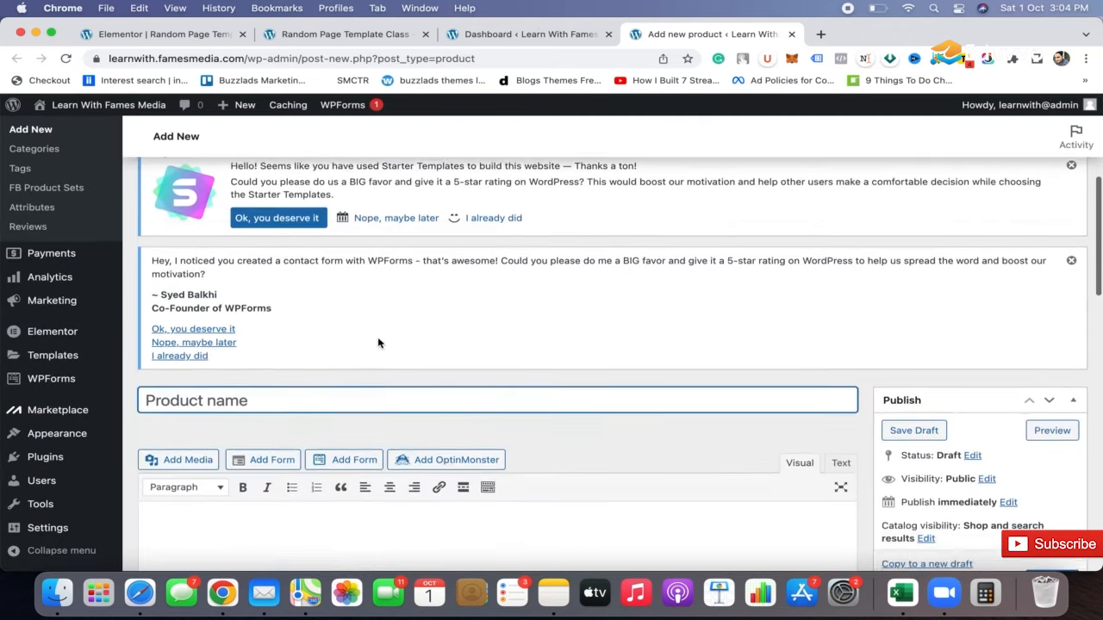
left_click(376, 339)
type("Ecom")
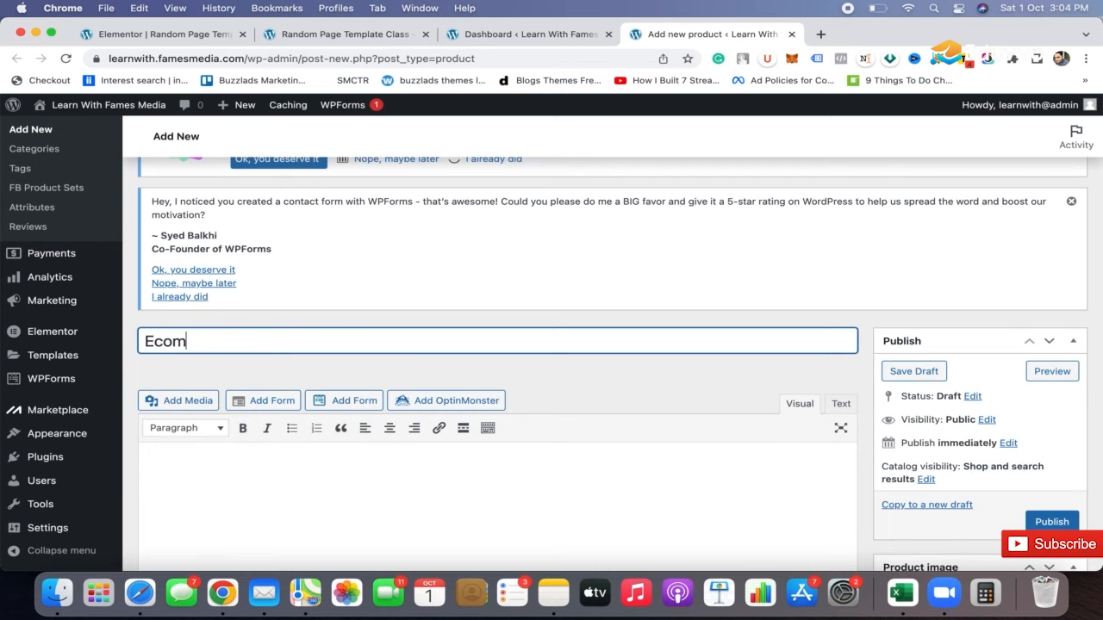
type("merce Webiste")
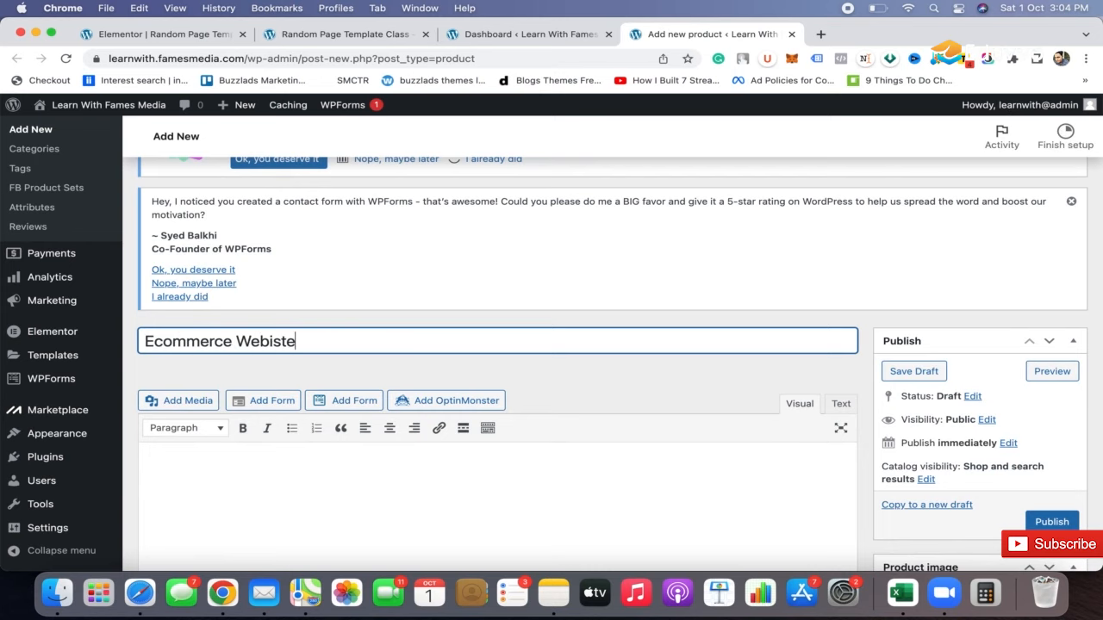
scroll(376, 339, "down", 1)
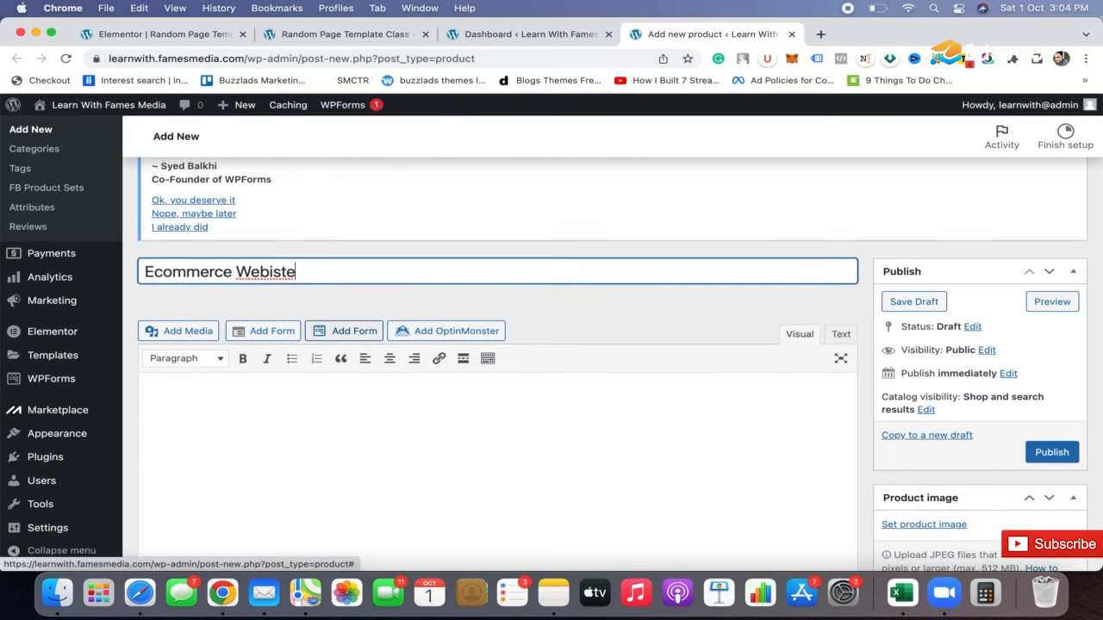
key("BackSpace")
key("BackSpace")
key("BackSpace")
type("siut")
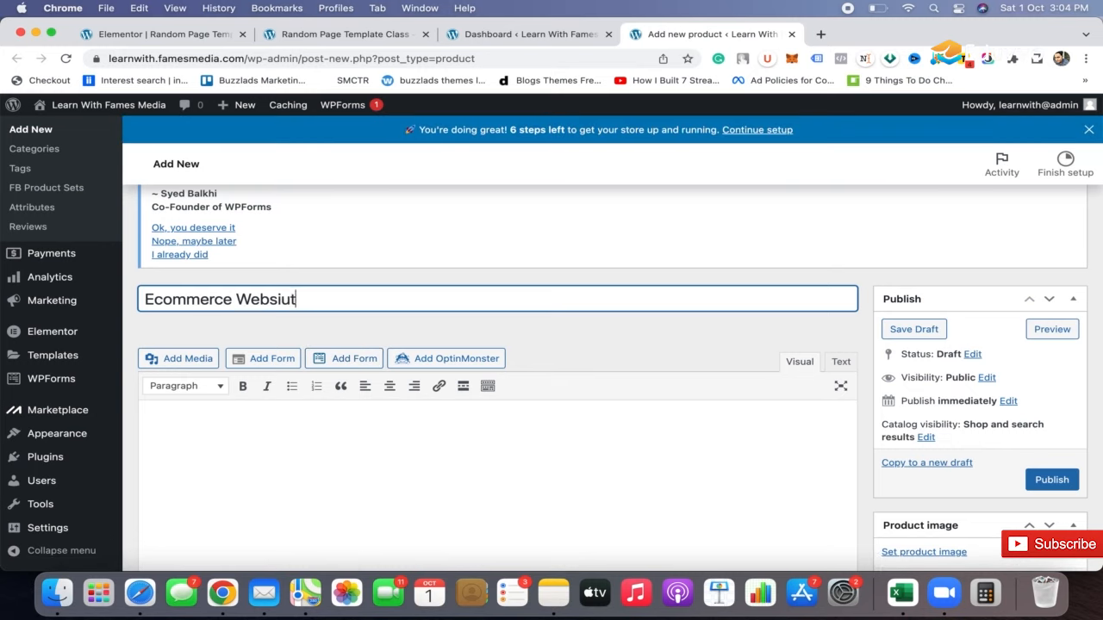
key("BackSpace")
key("BackSpace")
type("te")
scroll(337, 416, "down", 2)
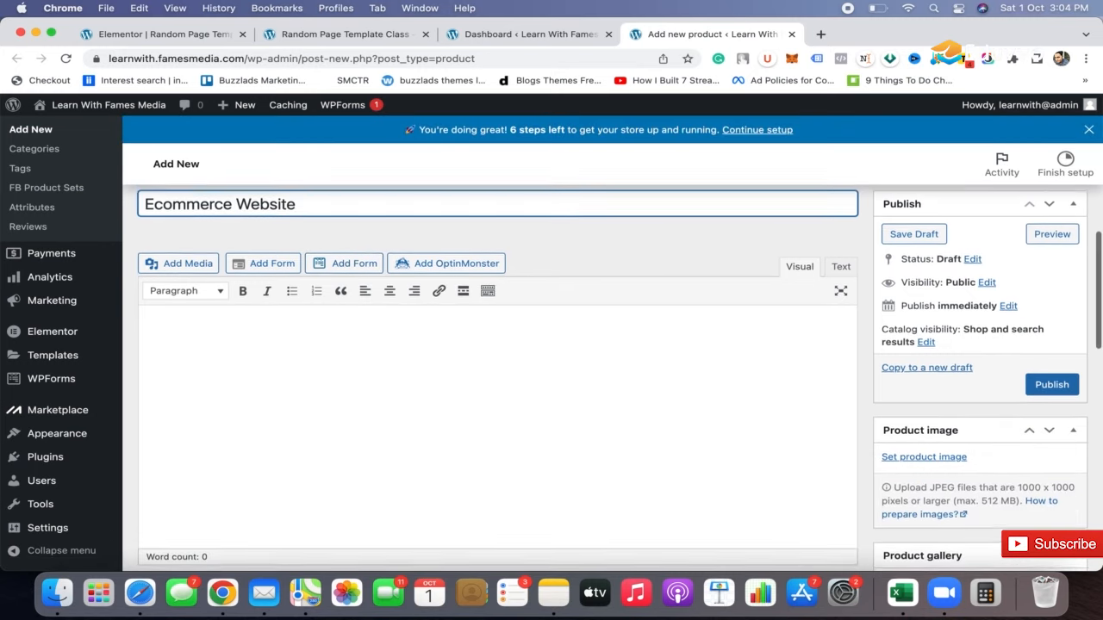
Step: Enter "you can add the description here." as the main product description
scroll(345, 400, "down", 2)
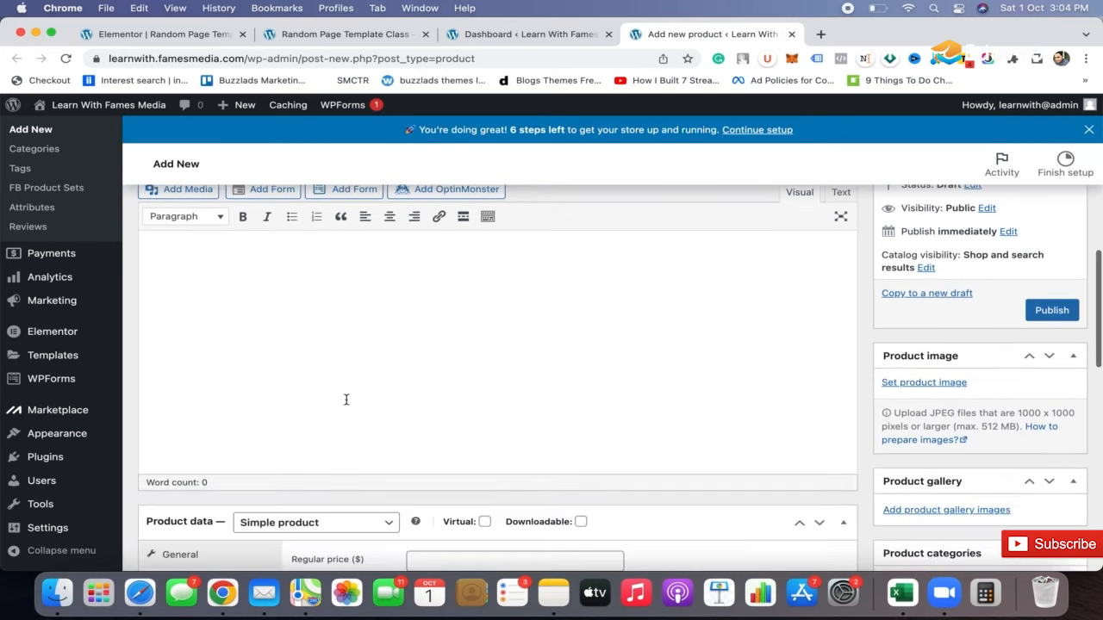
left_click(440, 290)
type("you ca")
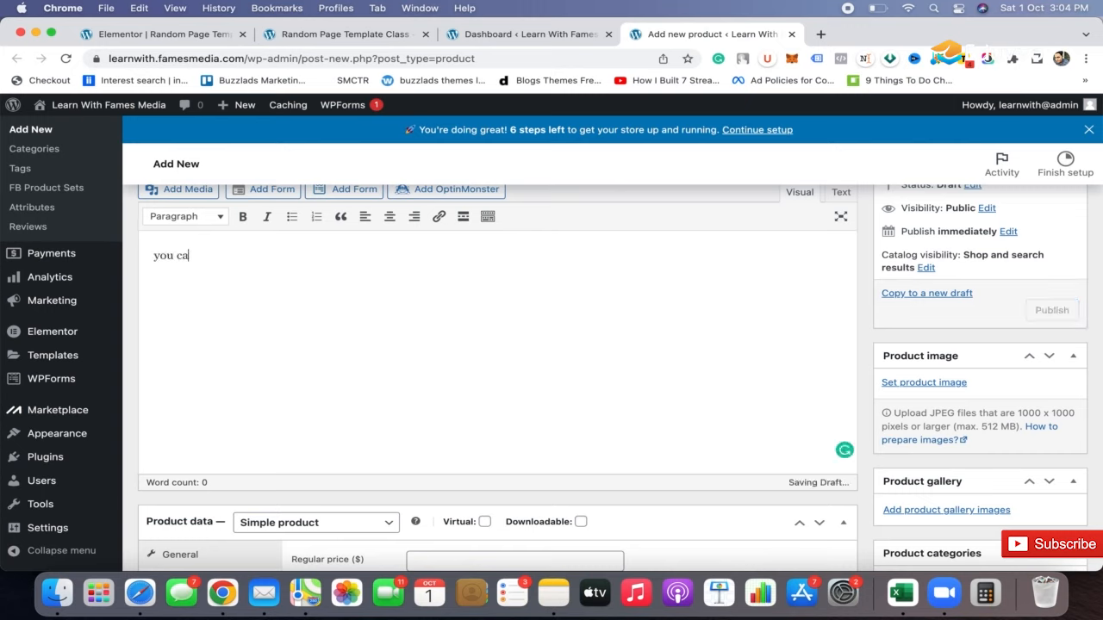
type("n add the descrip")
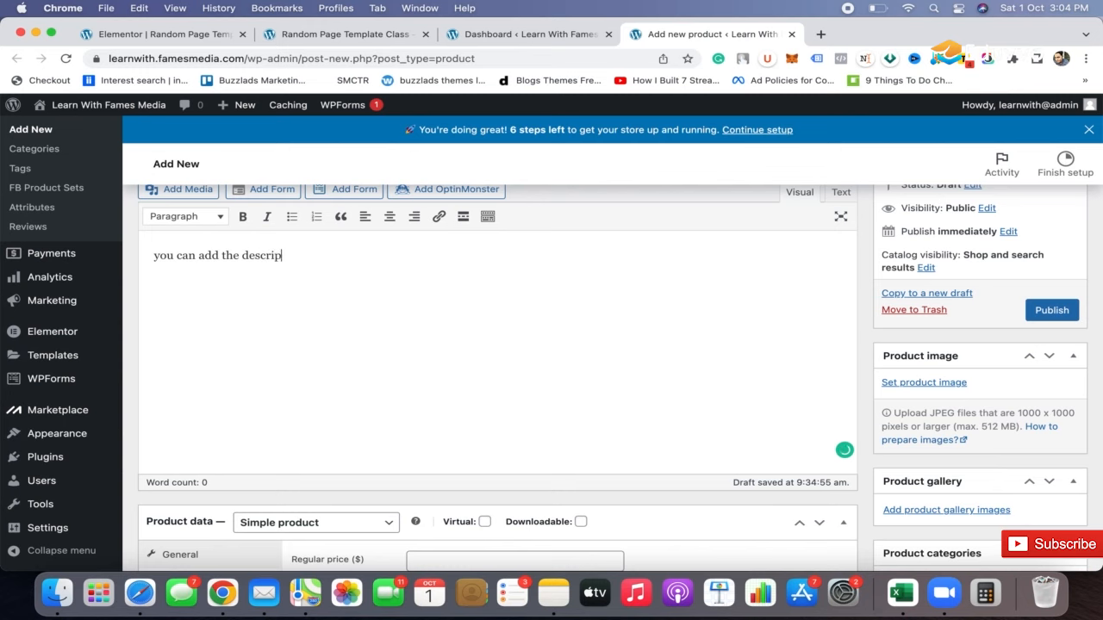
type("tion here.")
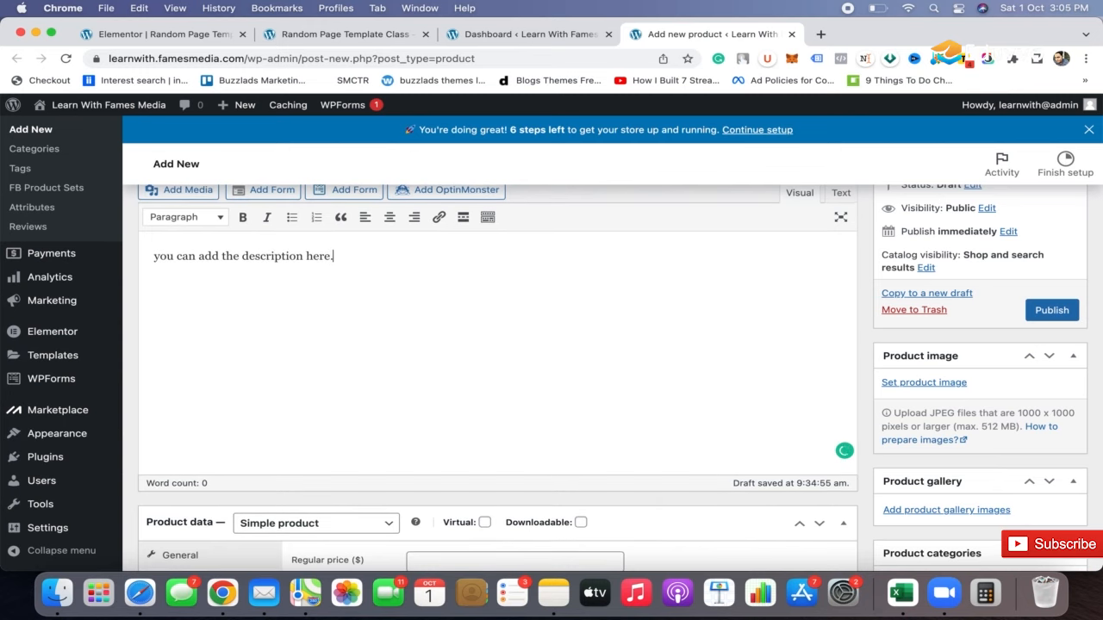
Step: Write the product short description as four lines: "Mobile Friedly", "Dynamic Website", "100+ Products can be added" and "Premium Design"
scroll(439, 286, "down", 10)
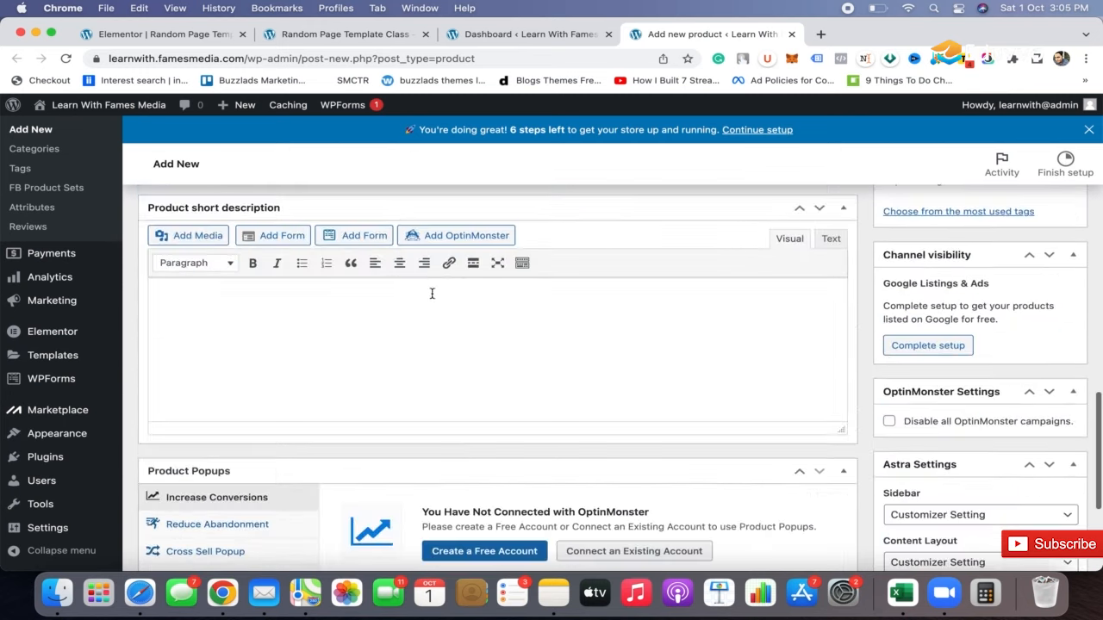
left_click(380, 316)
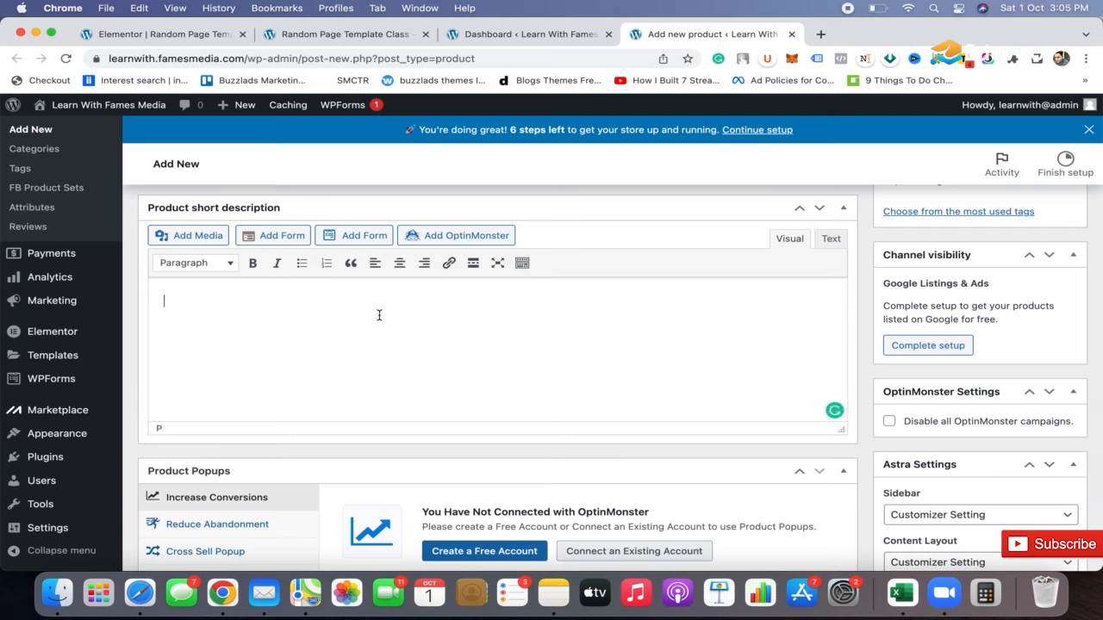
type("Mobile Friedly")
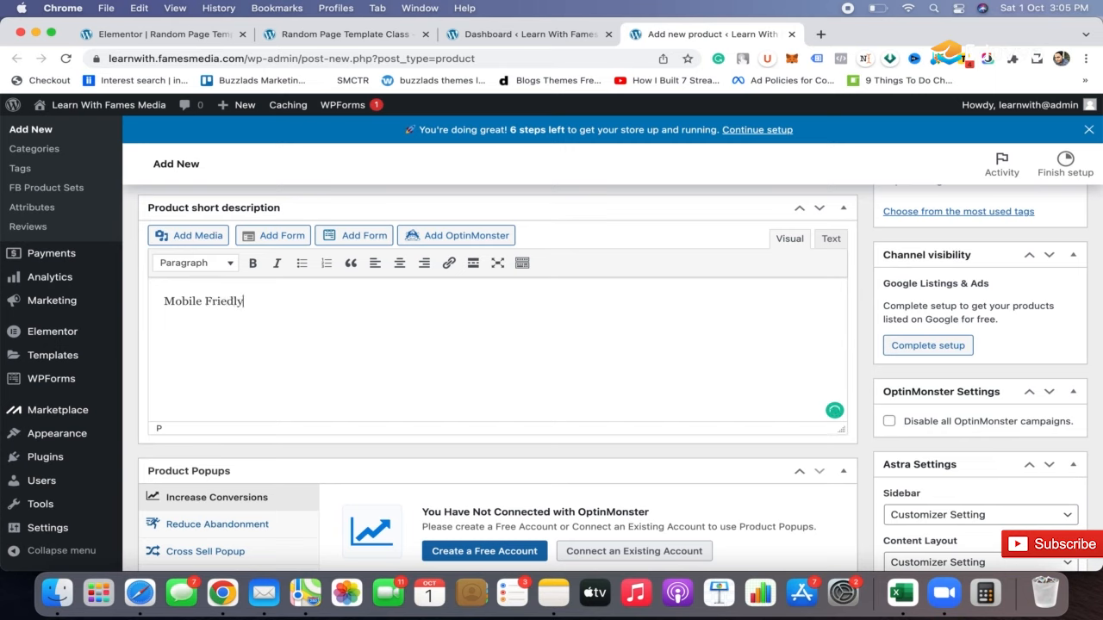
type("namic Website 100+ Pro")
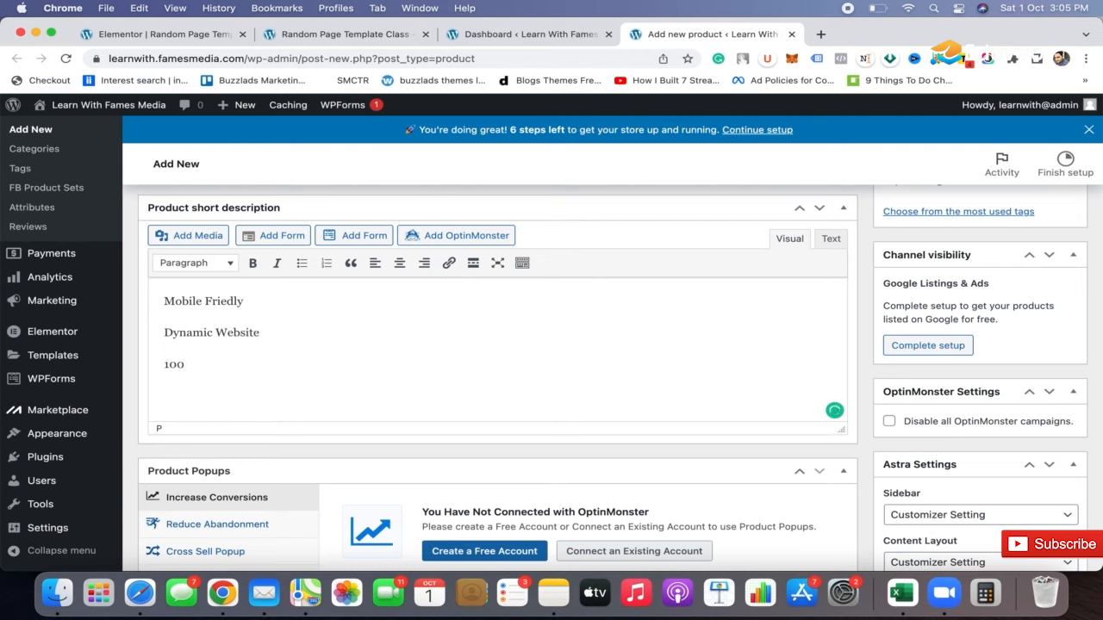
type("ducts can be added Pr")
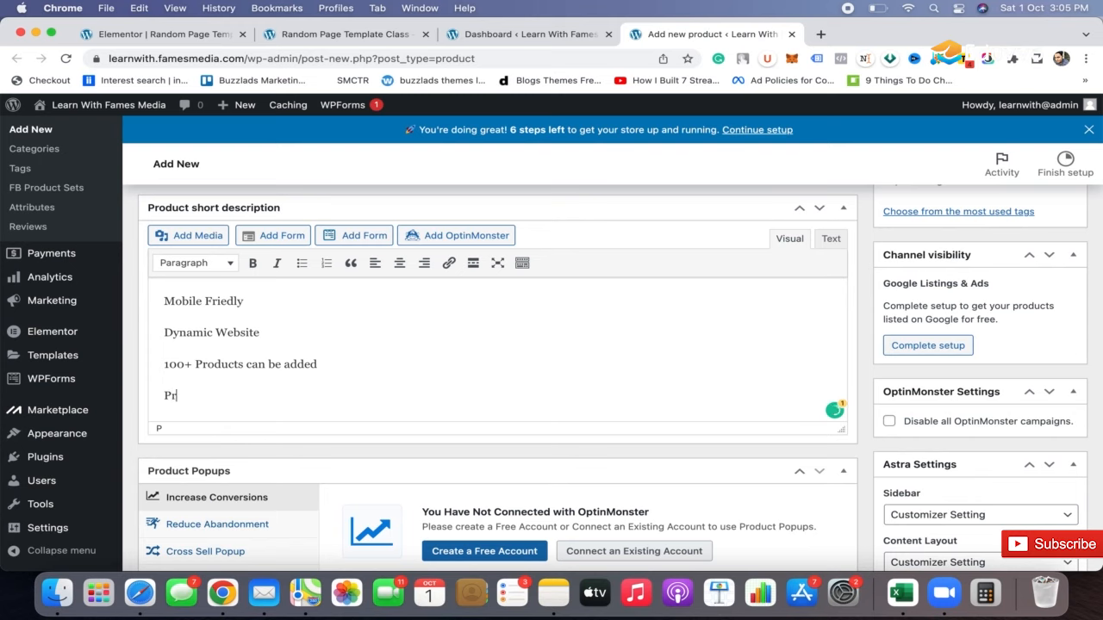
type("emium Design")
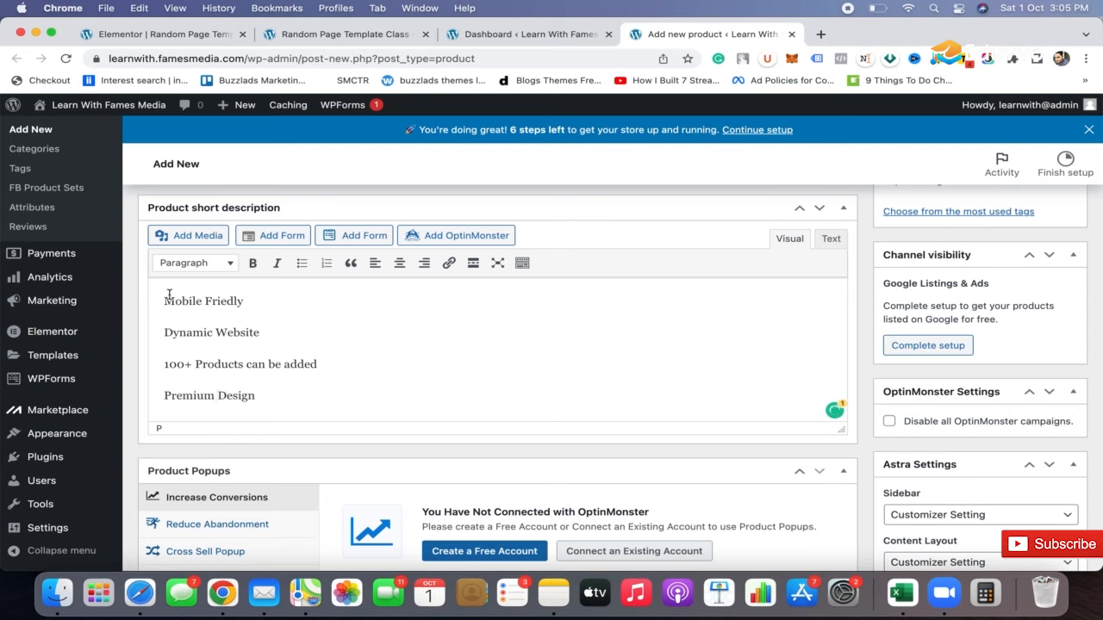
Step: Format all four lines of the product short description as a bulleted list
left_click_drag(163, 295, 286, 407)
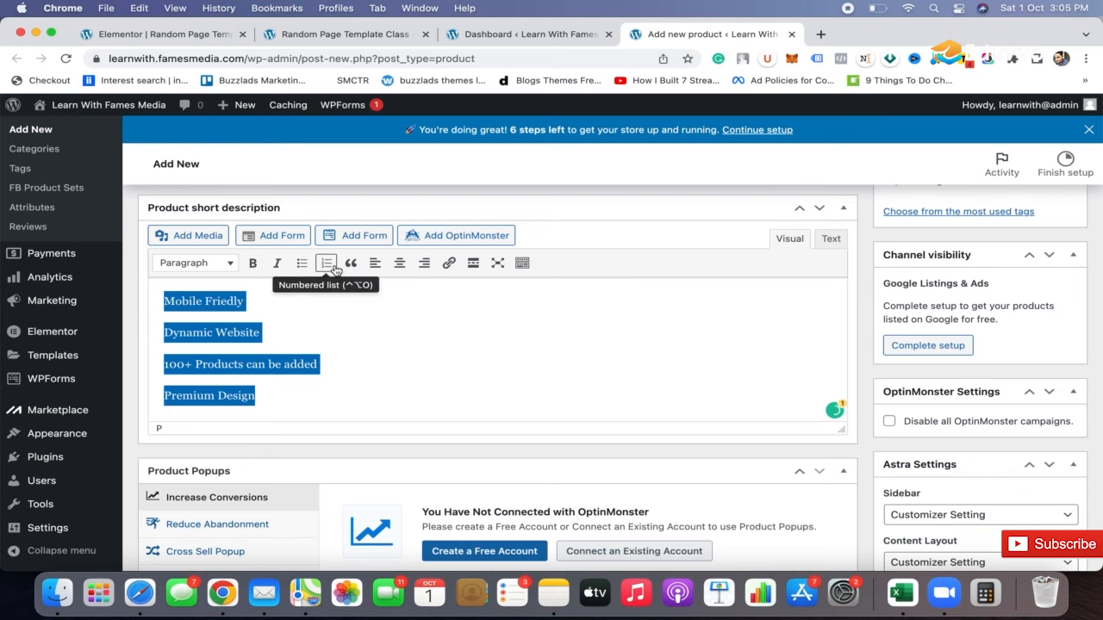
left_click(303, 265)
left_click(393, 343)
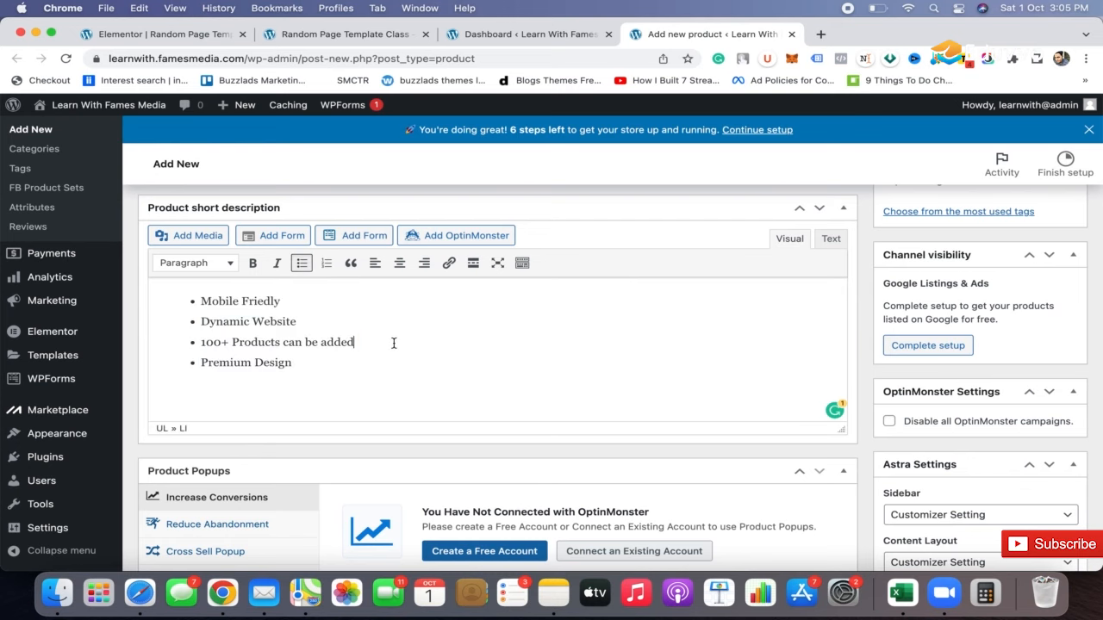
Step: Set the product's regular price to 1000 and its sale price to 399 dollars
scroll(732, 337, "up", 10)
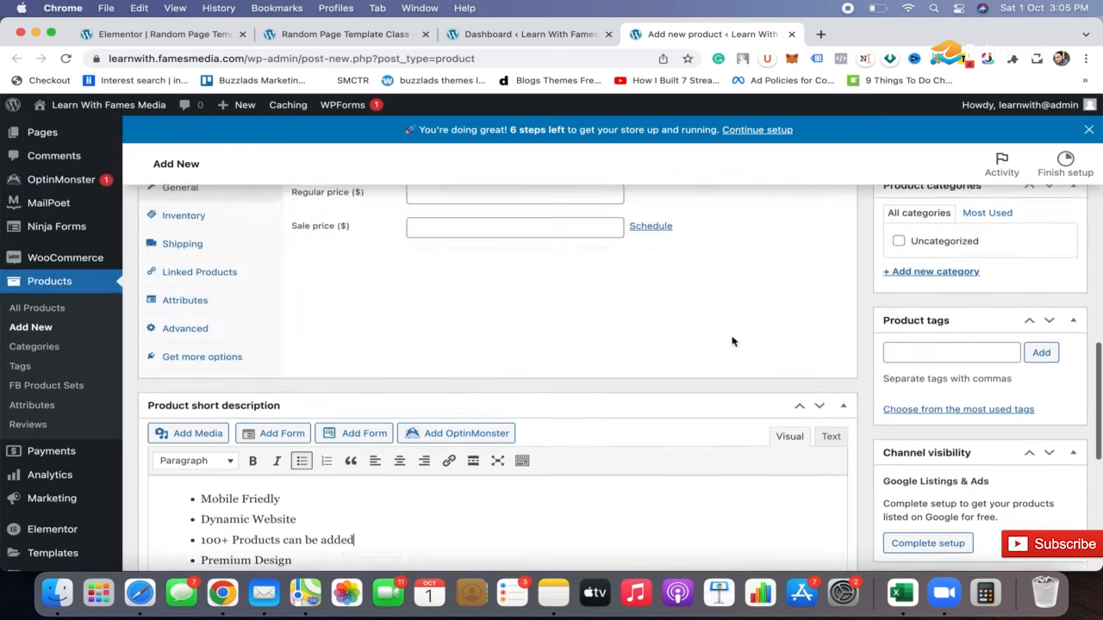
left_click(538, 353)
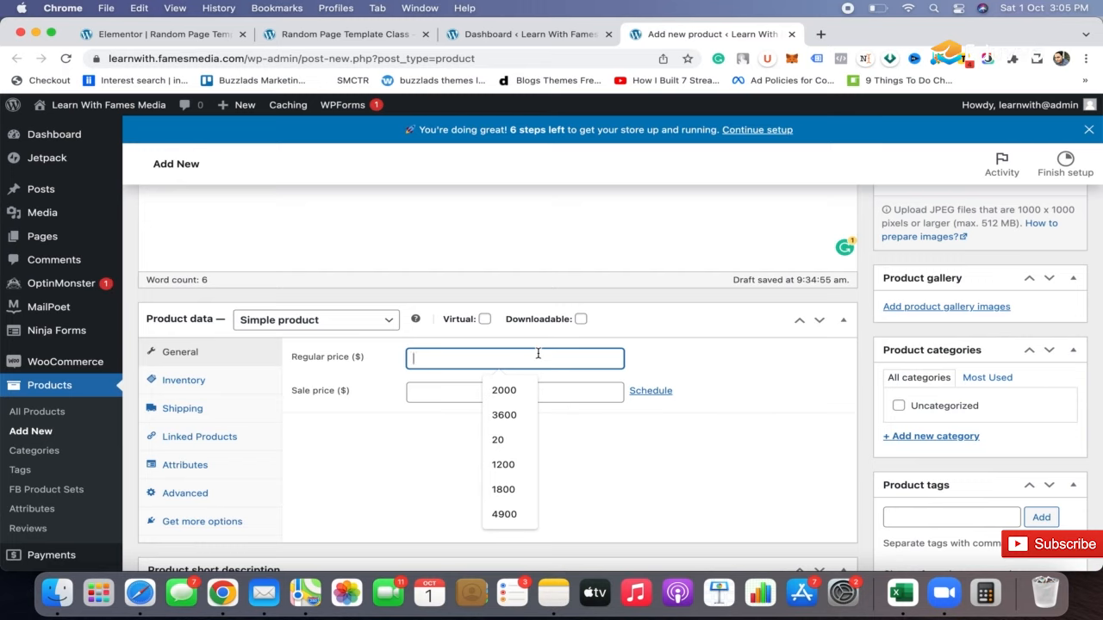
type("1000")
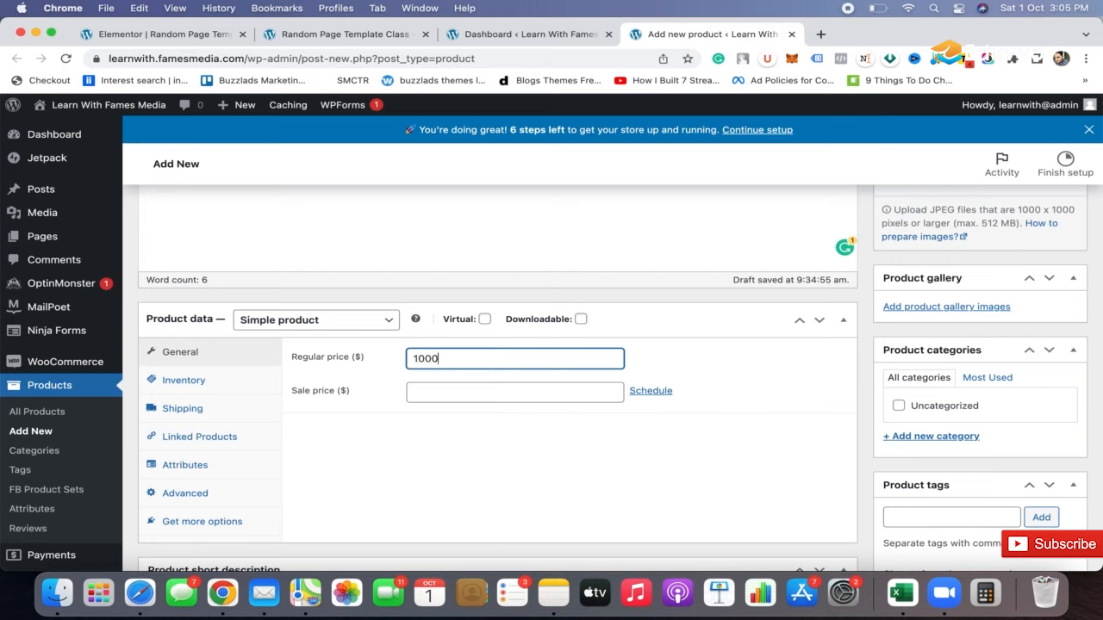
left_click(520, 392)
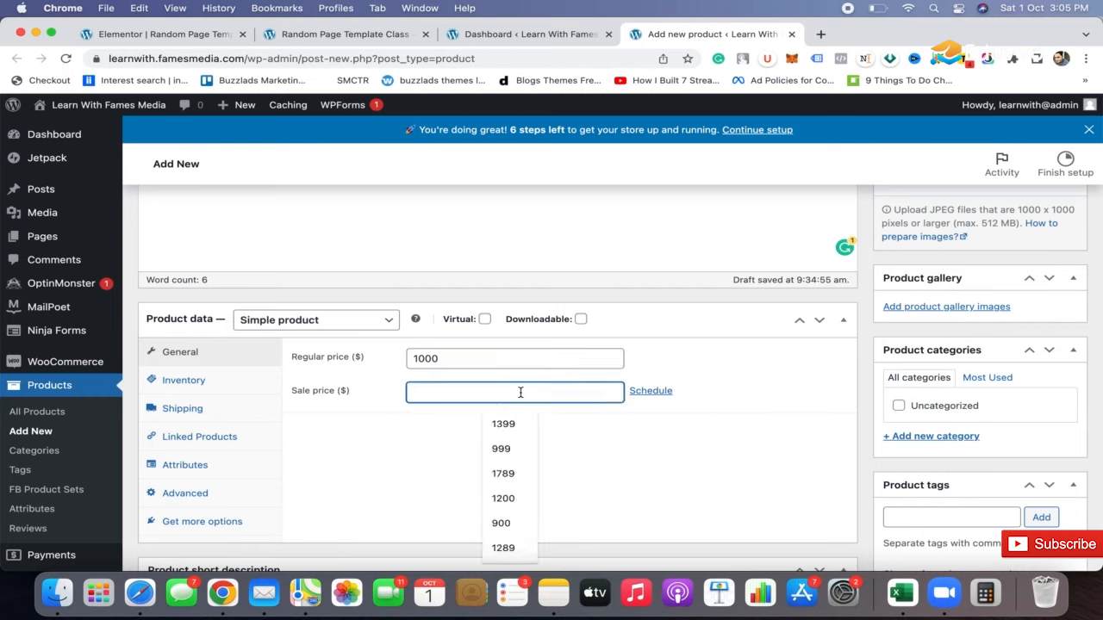
type("399")
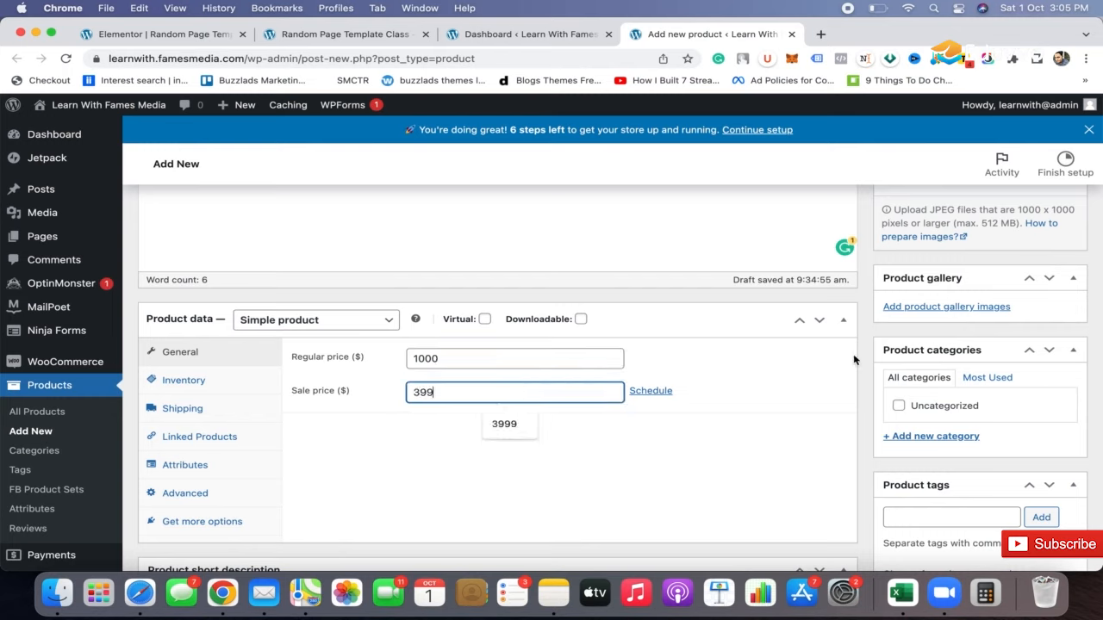
left_click(853, 359)
Step: Create a new product category named "Website" without a parent category for this product
scroll(853, 353, "down", 5)
scroll(853, 353, "up", 5)
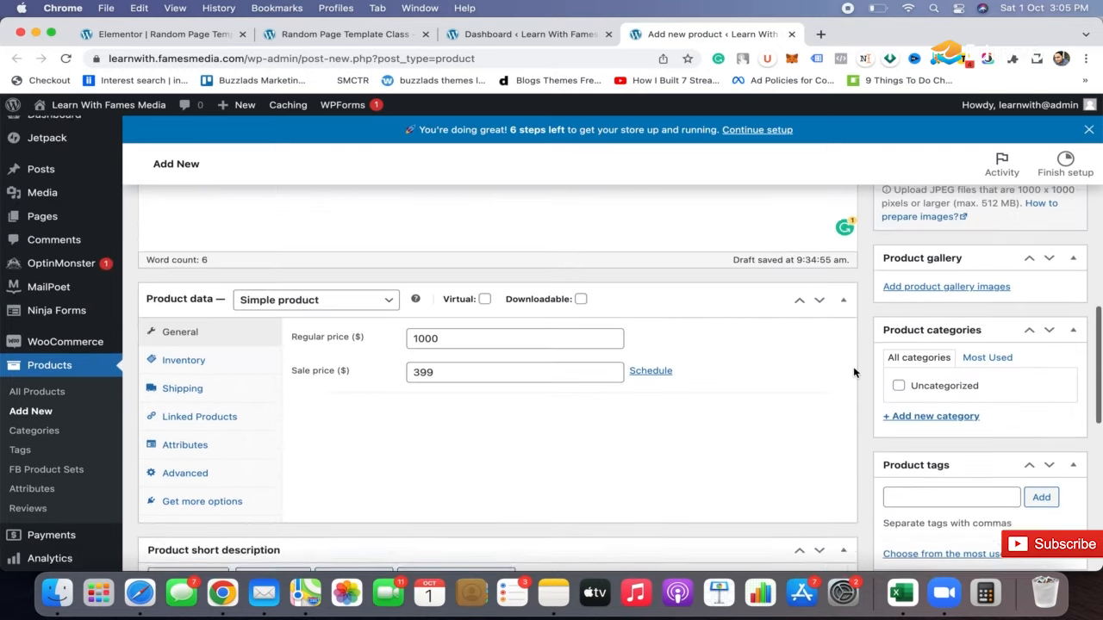
scroll(852, 373, "up", 1)
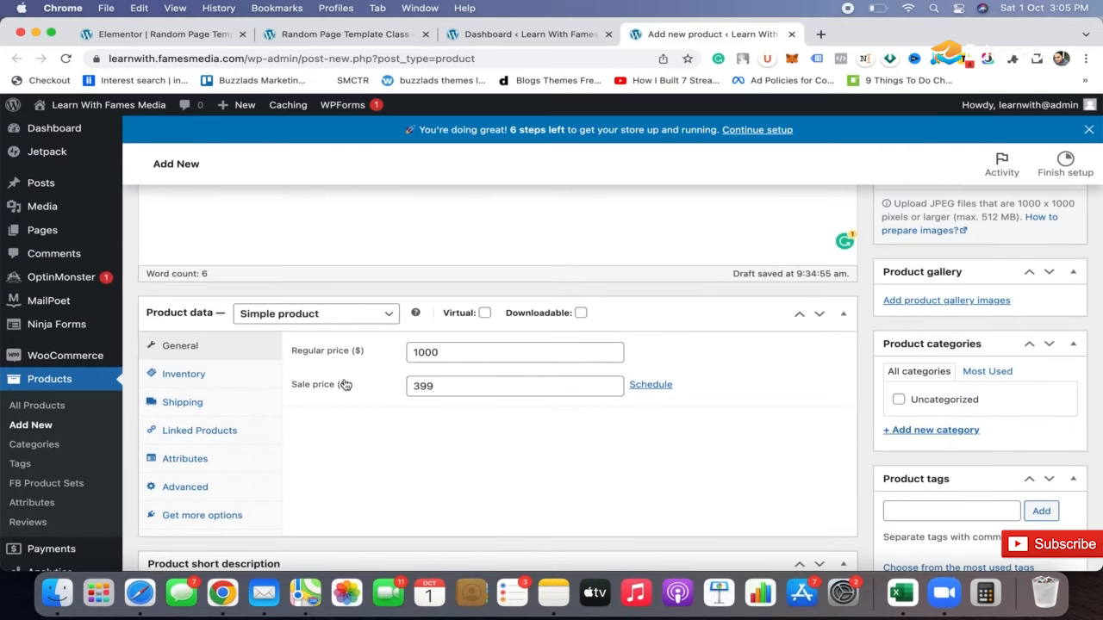
scroll(859, 394, "down", 3)
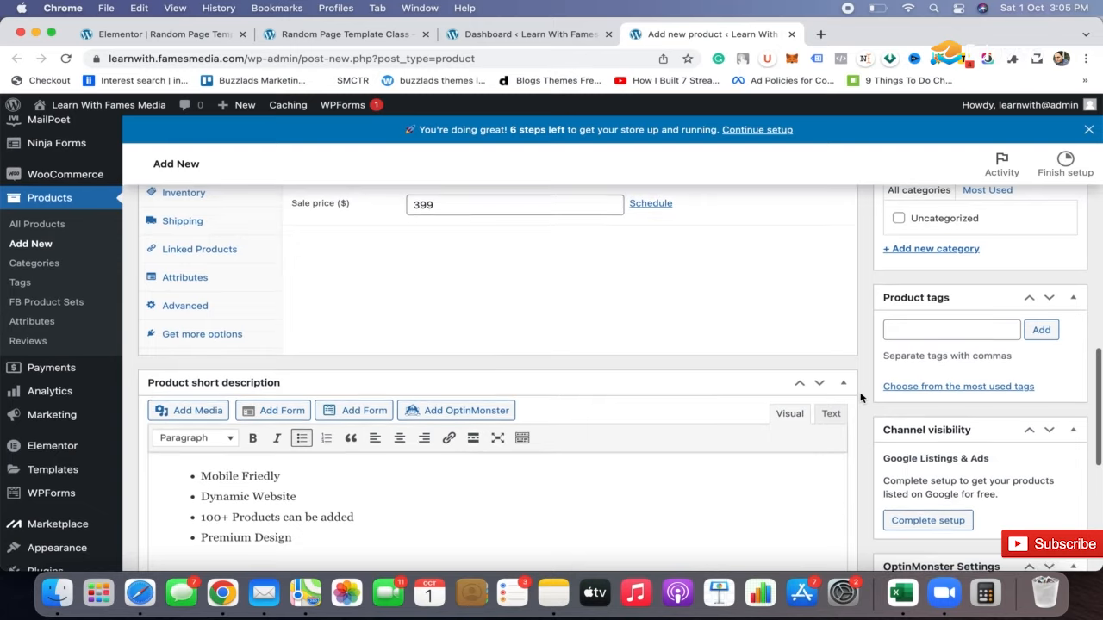
scroll(859, 397, "up", 2)
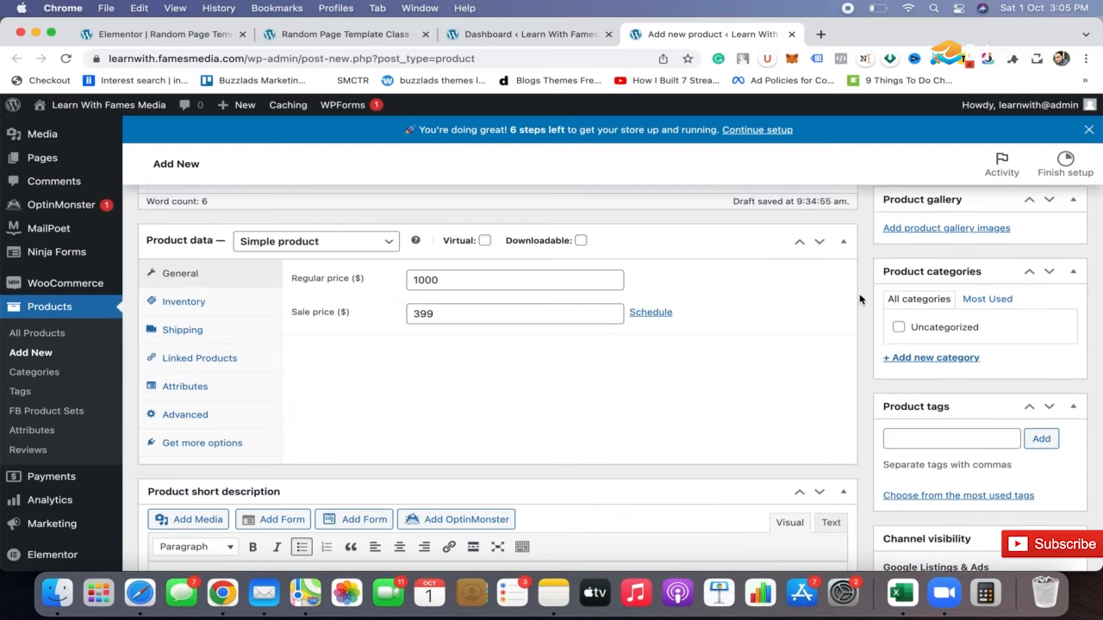
left_click(906, 356)
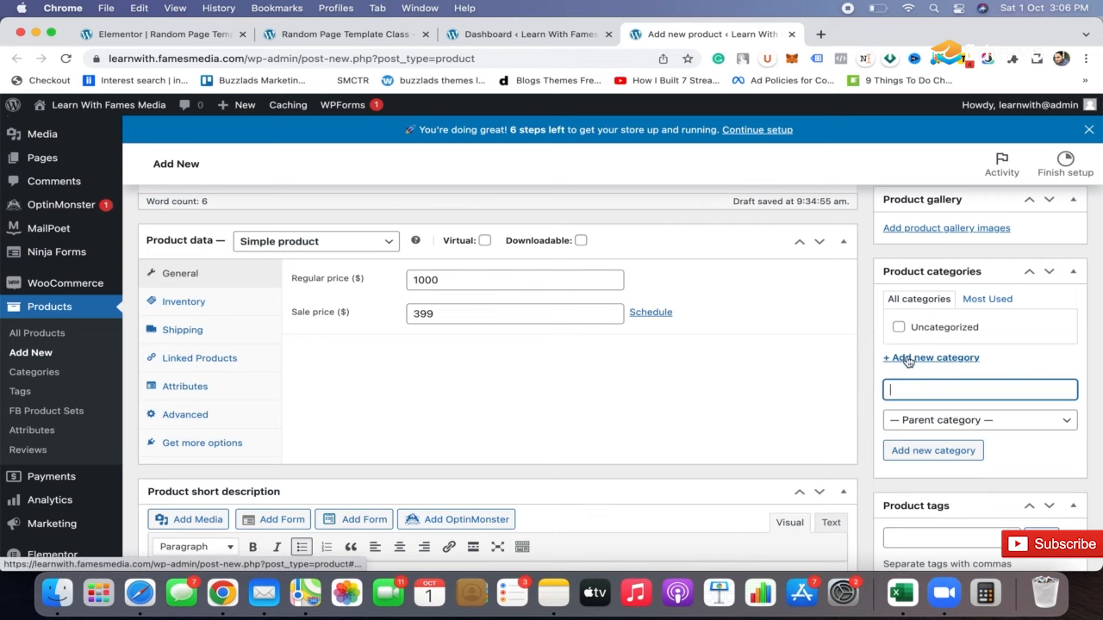
type("Website")
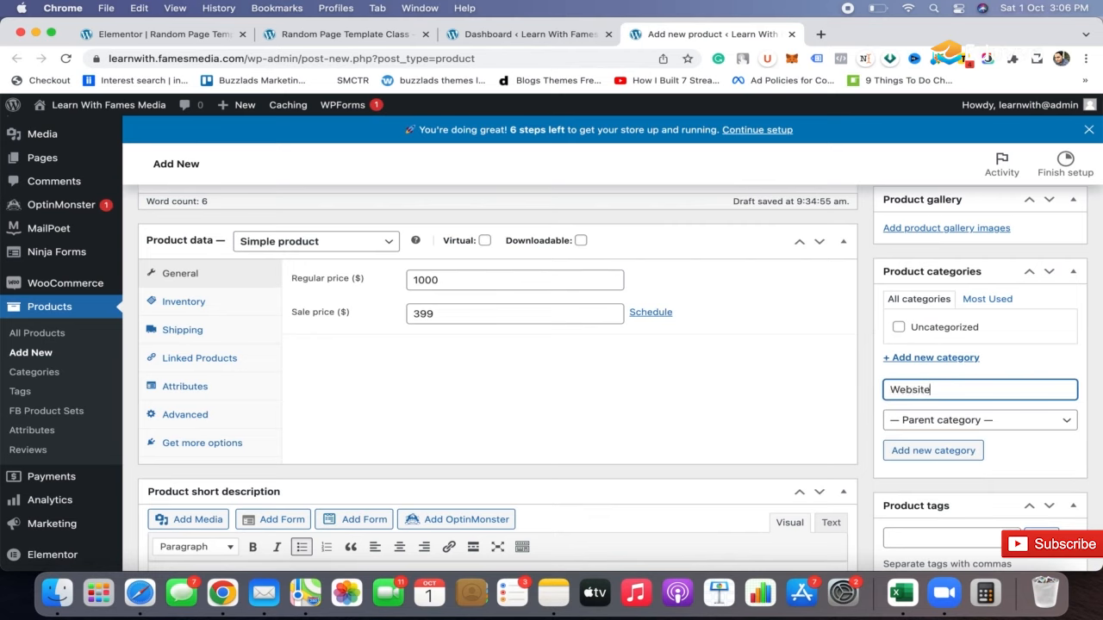
key("Return")
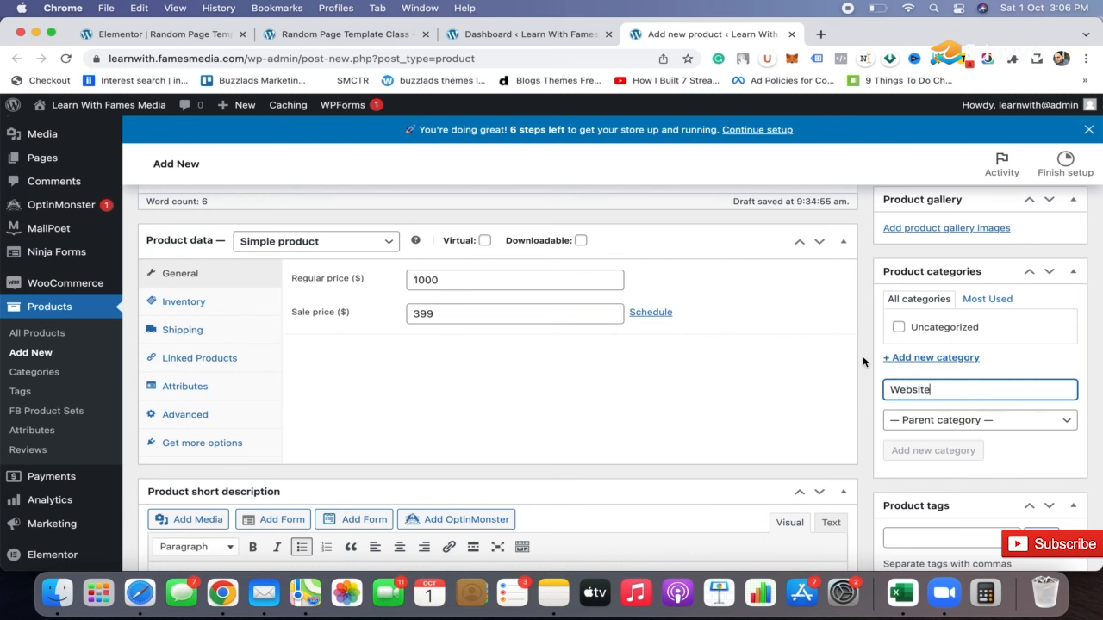
Step: Set the laptop photo service-thumb-1.jpg from the media library as the product image
scroll(862, 356, "down", 5)
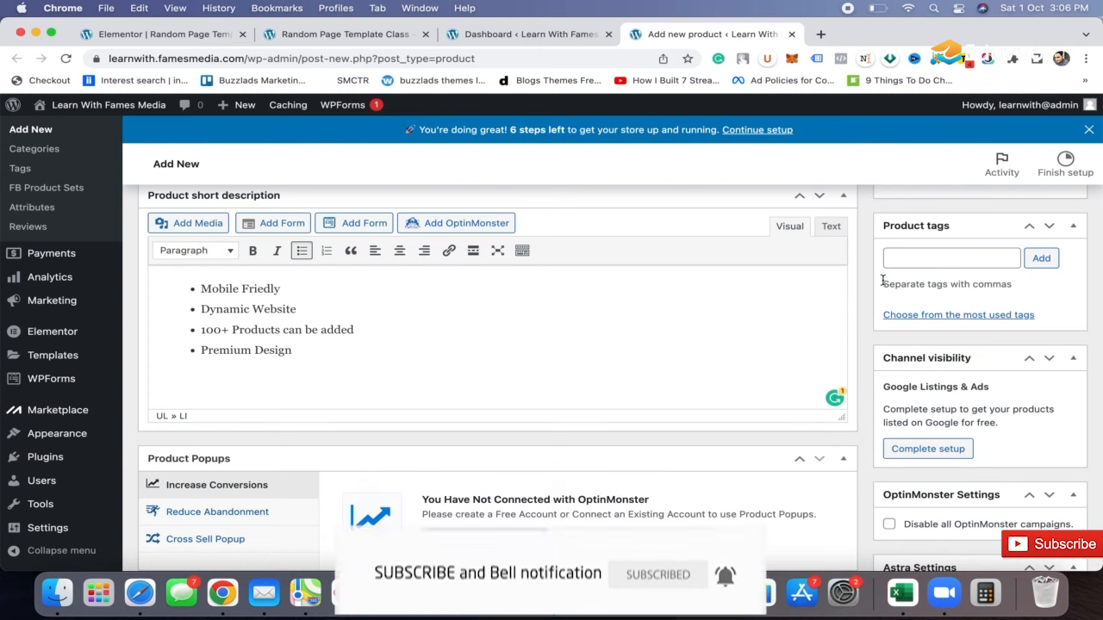
scroll(870, 298, "down", 2)
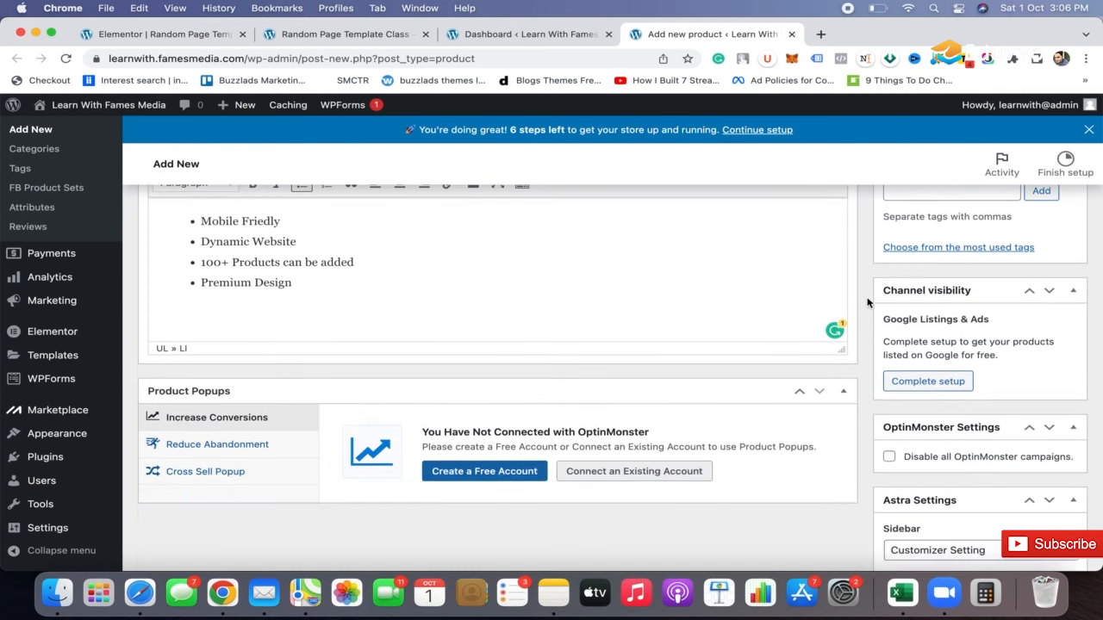
scroll(867, 301, "down", 5)
scroll(867, 301, "down", 3)
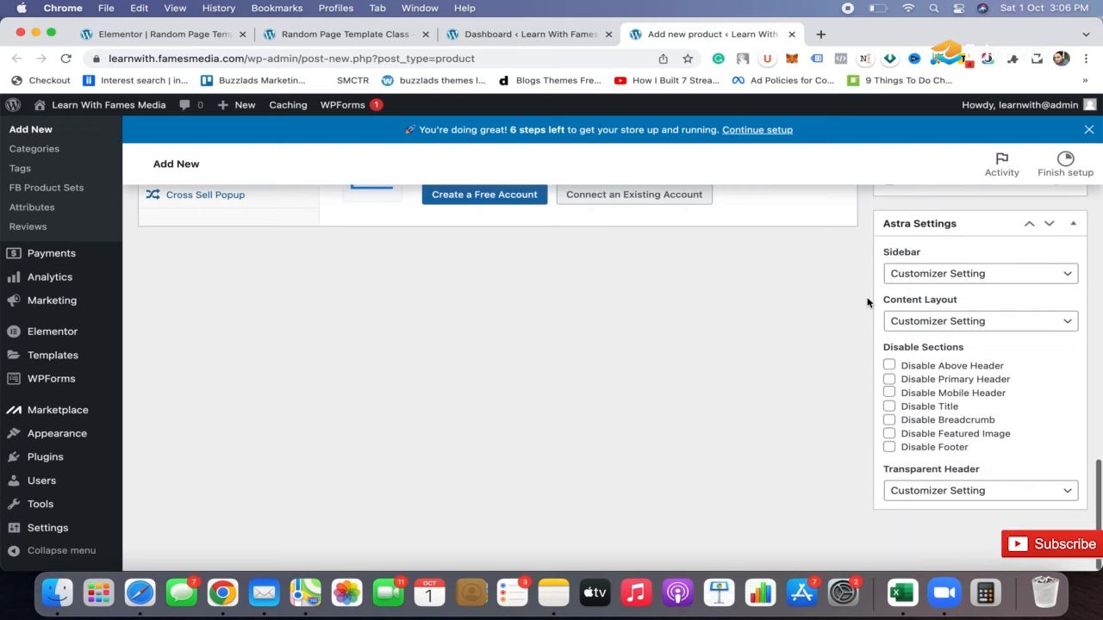
scroll(867, 300, "up", 6)
scroll(867, 302, "up", 10)
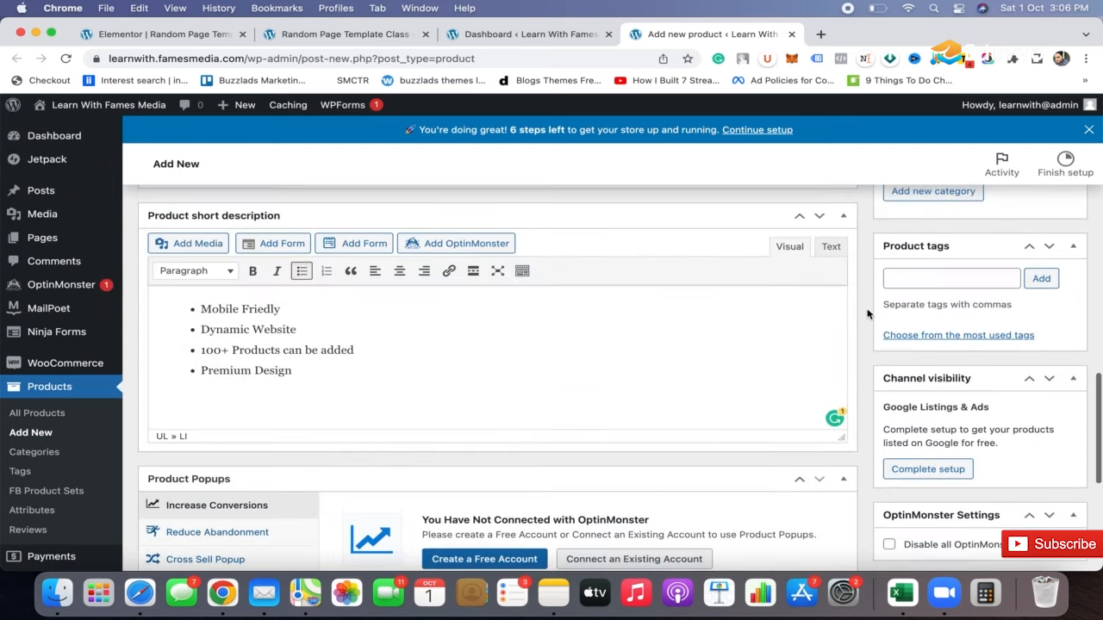
scroll(866, 313, "up", 3)
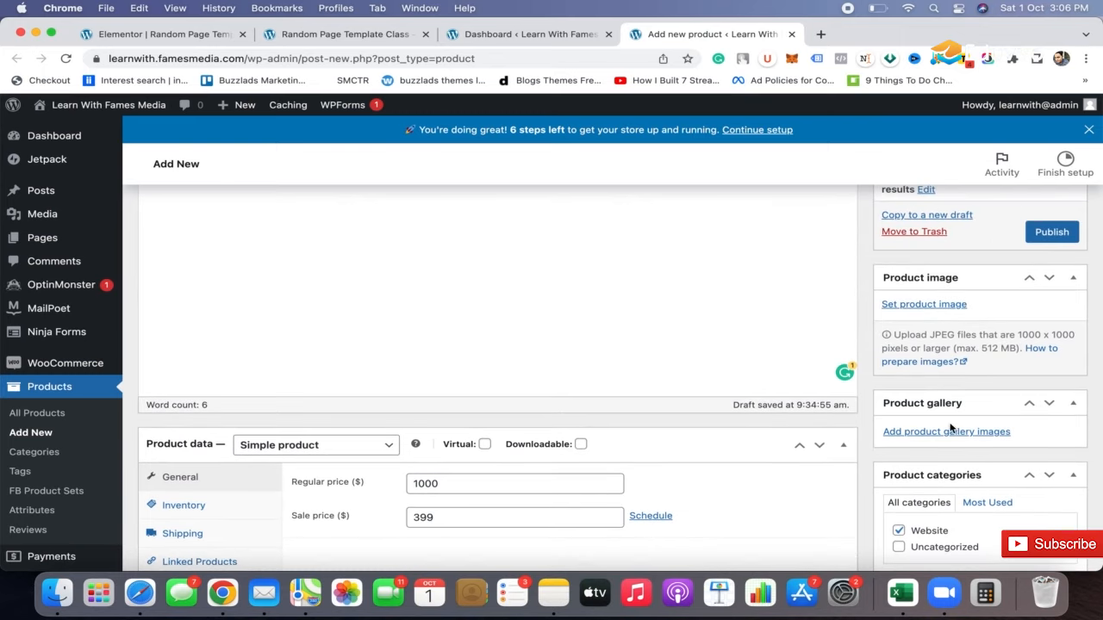
left_click(937, 307)
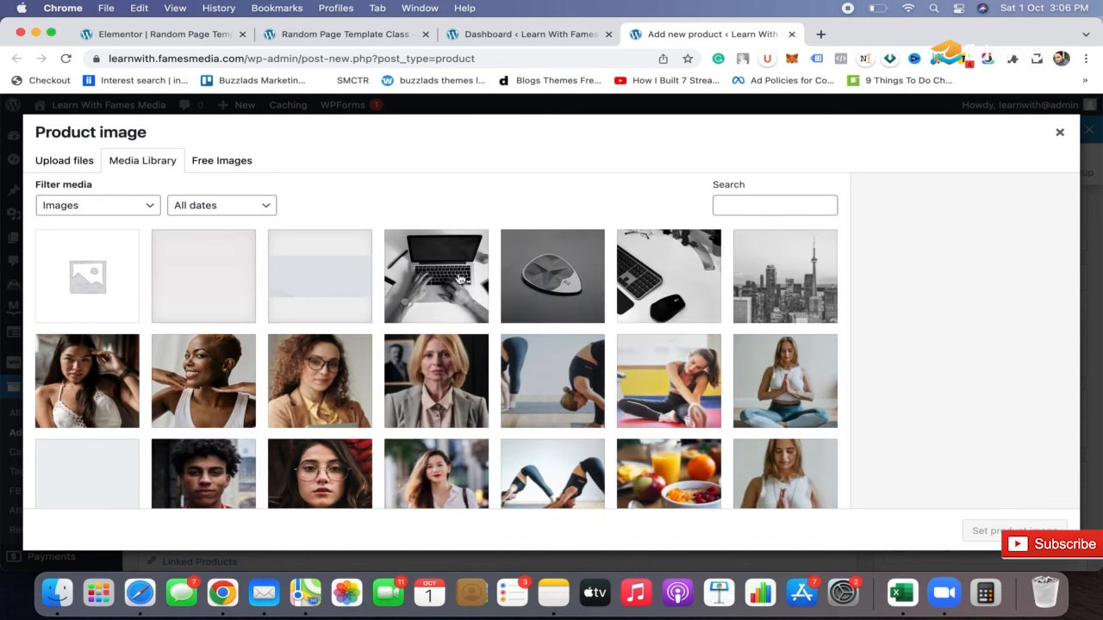
left_click(449, 276)
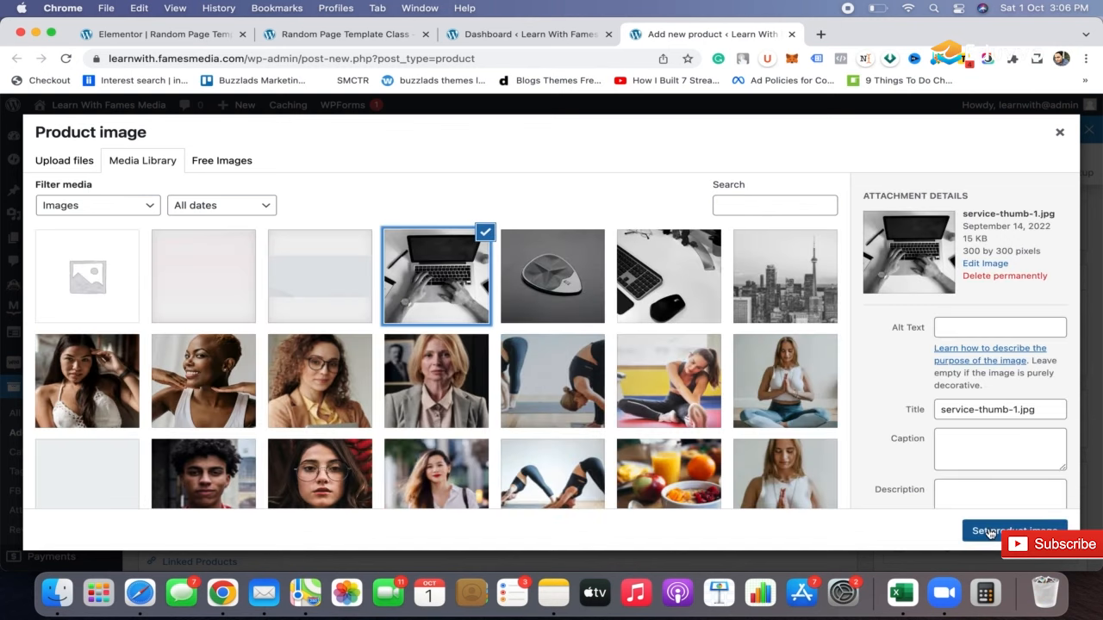
left_click(989, 532)
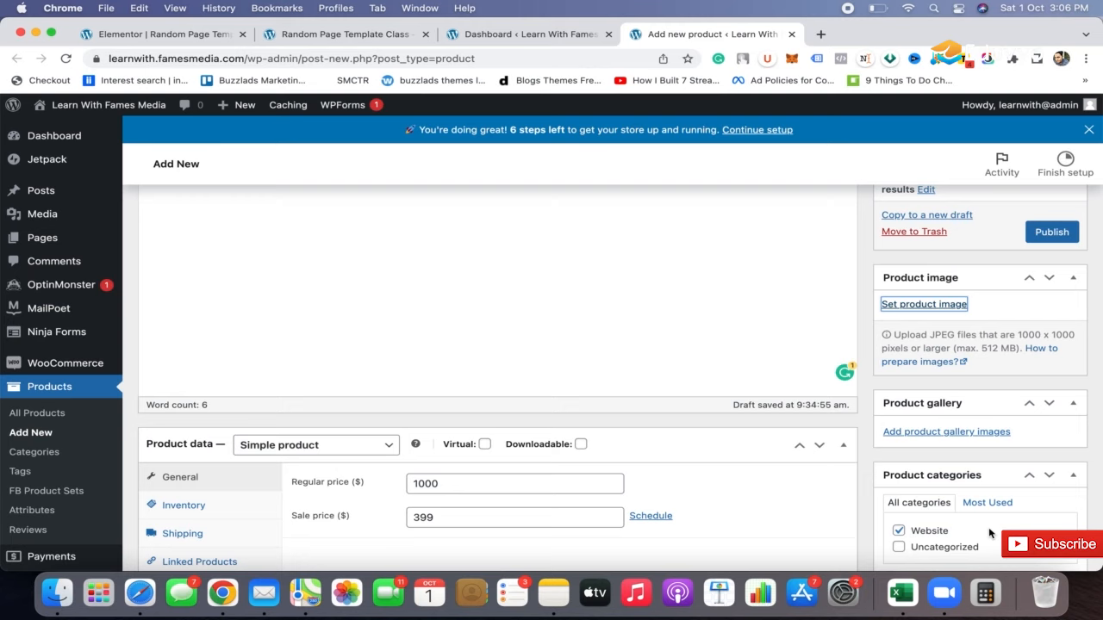
left_click(927, 440)
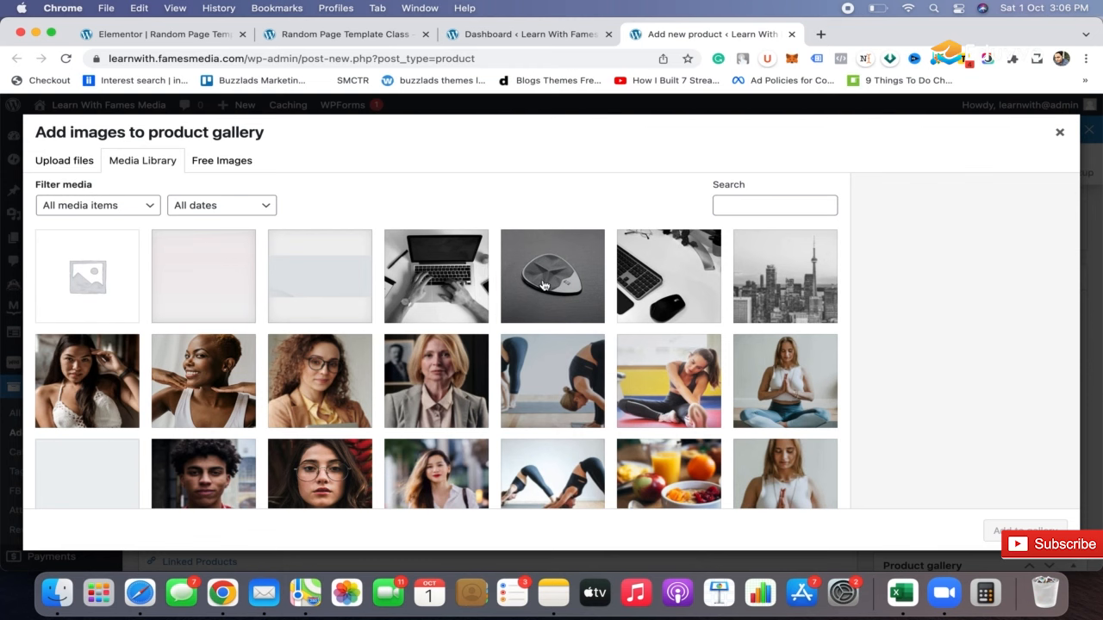
left_click(544, 286)
key("Right")
key("Right")
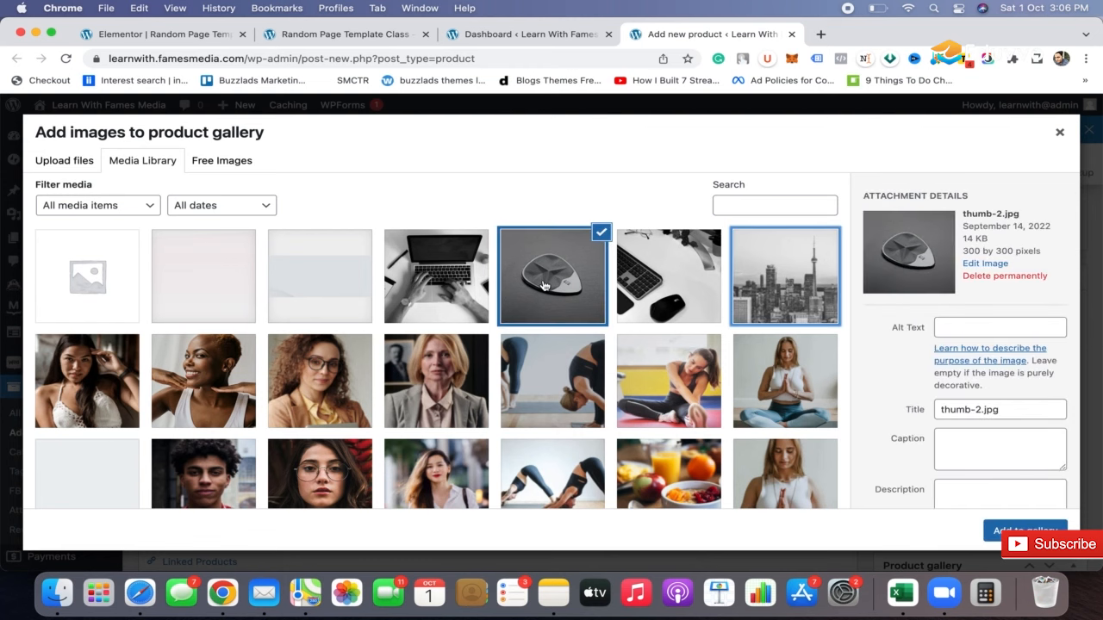
scroll(590, 349, "down", 10)
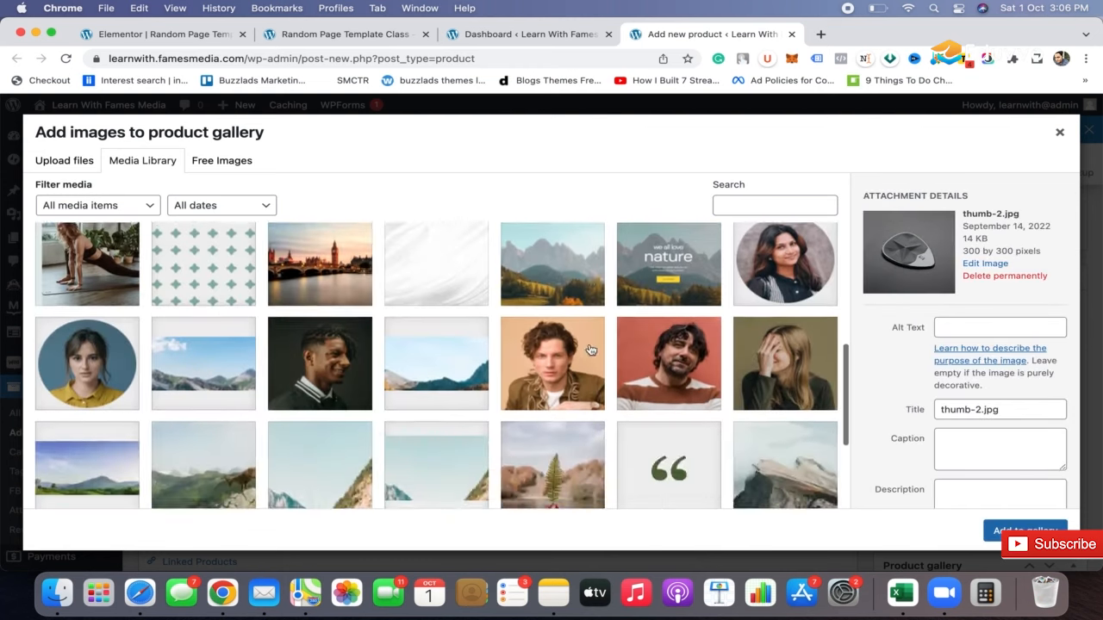
scroll(590, 350, "down", 2)
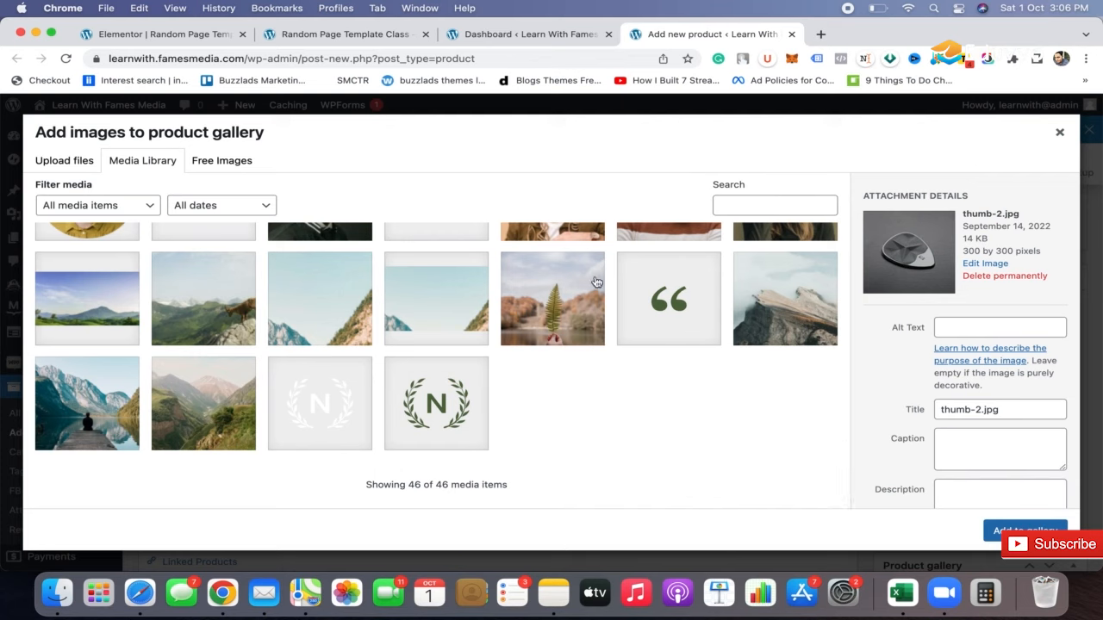
left_click(101, 377, "shift")
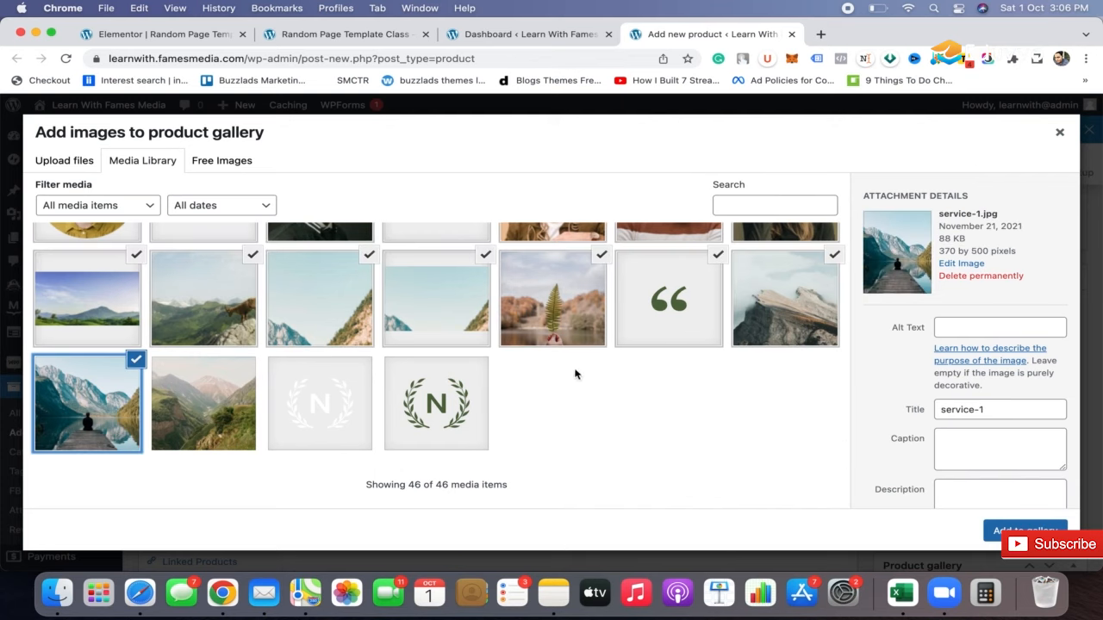
scroll(575, 373, "up", 5)
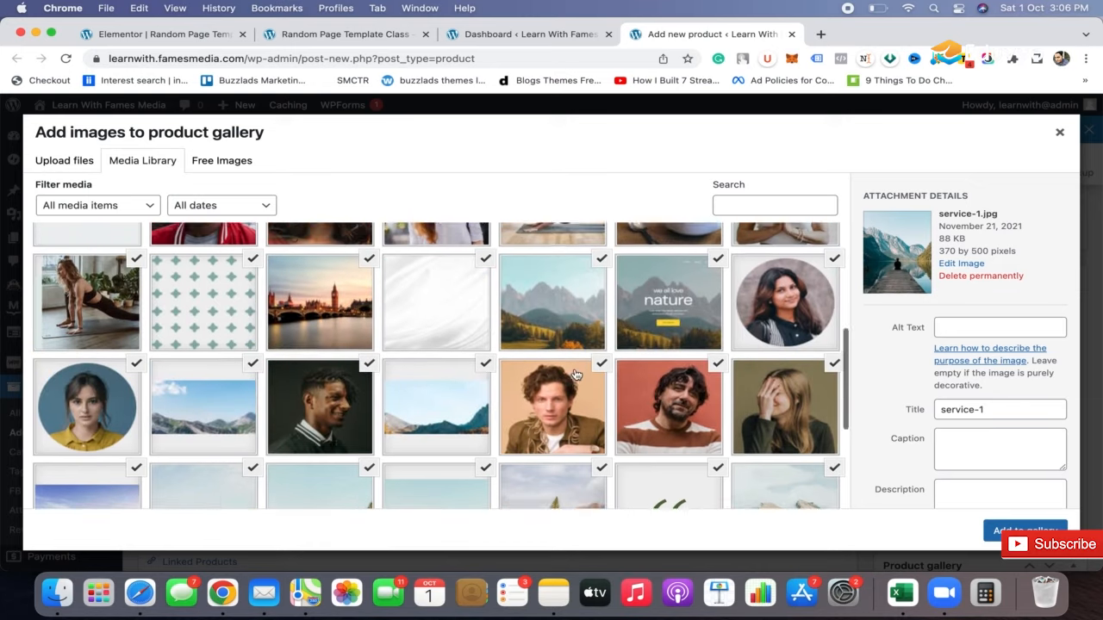
scroll(575, 373, "up", 5)
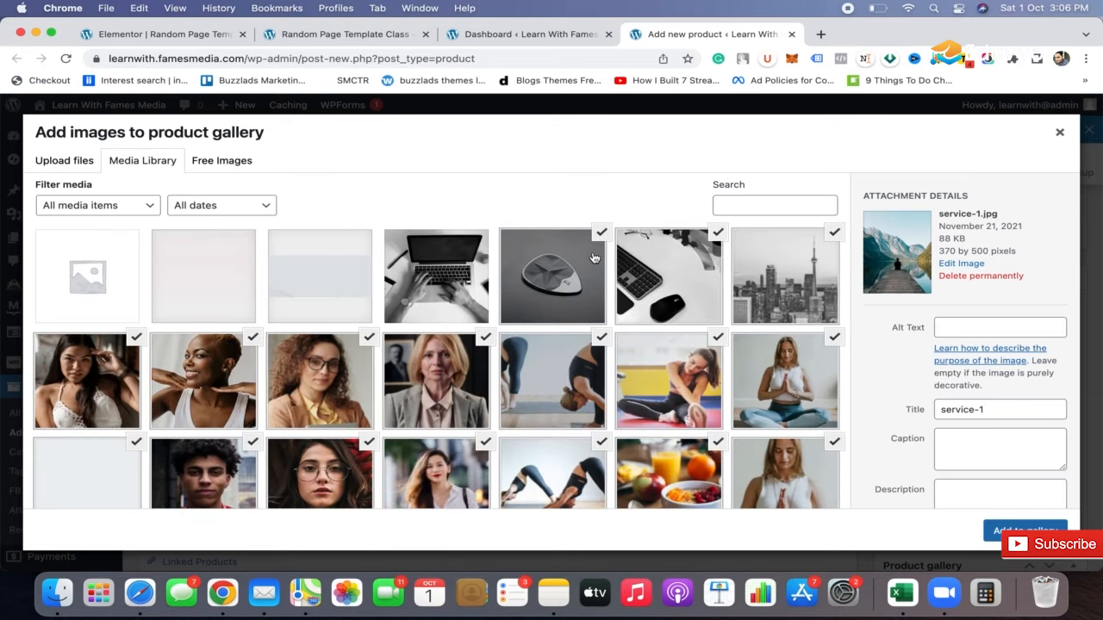
left_click(680, 258)
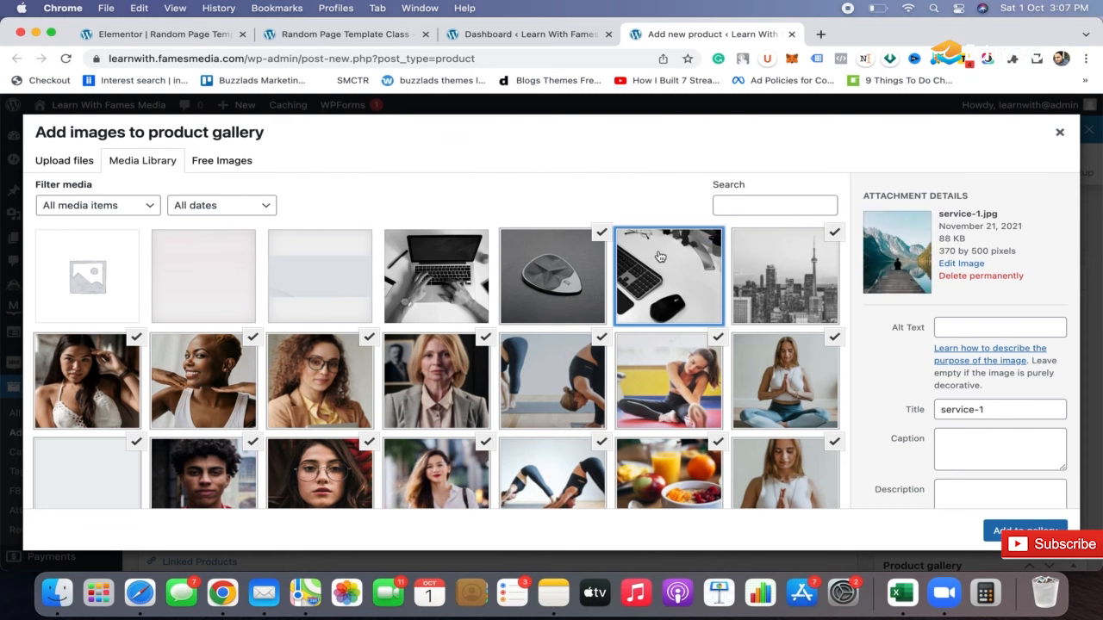
left_click(564, 264)
left_click(673, 265)
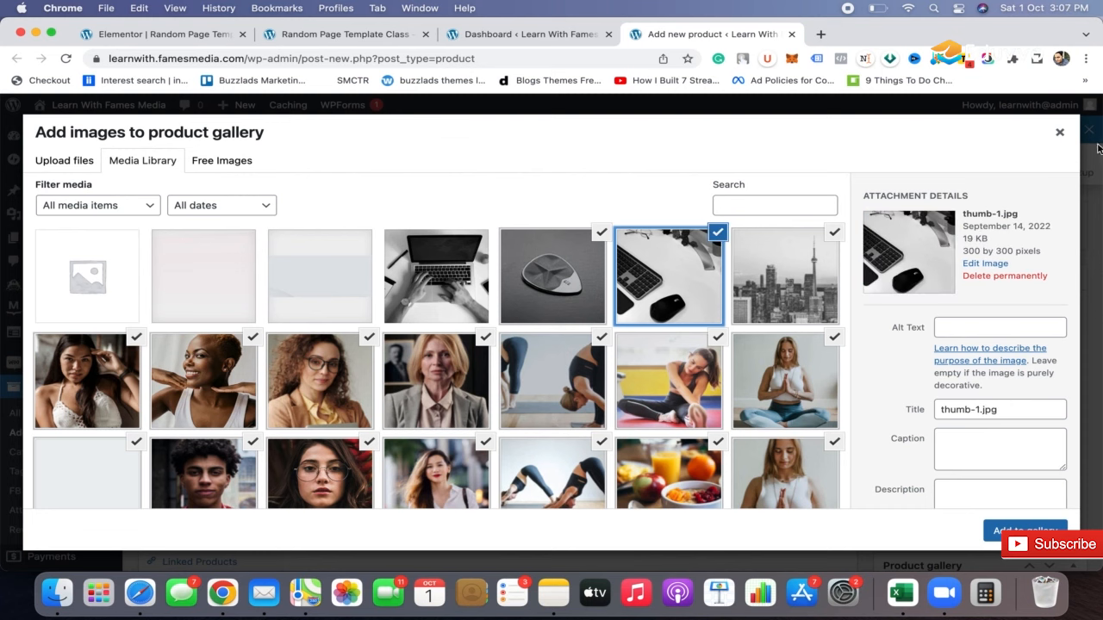
left_click(1060, 132)
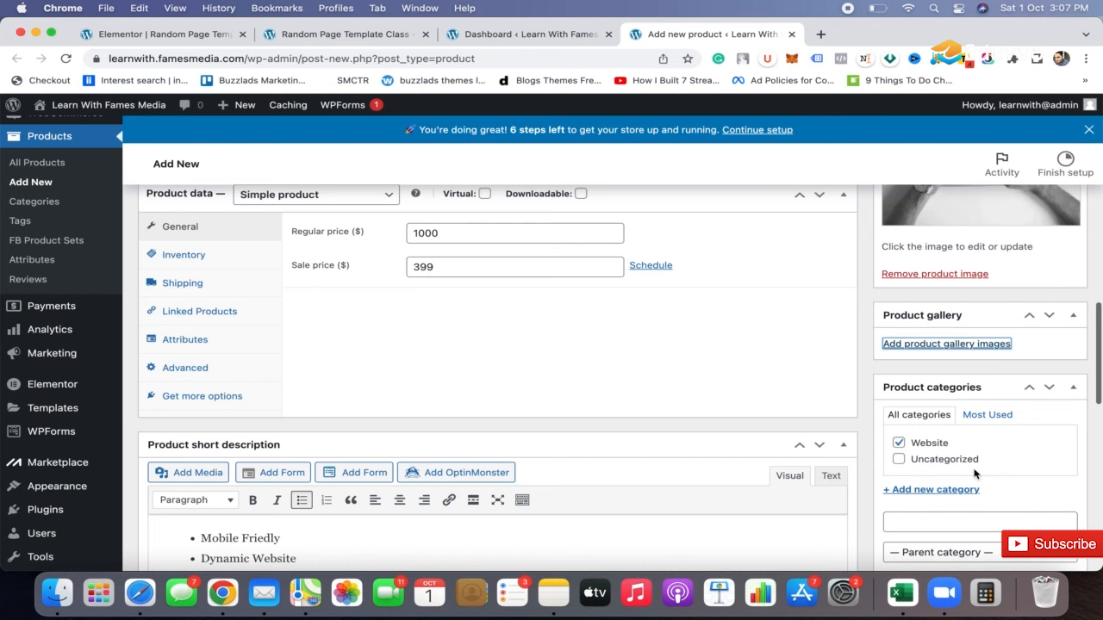
Step: Reopen the product gallery's media selection and deselect the unwanted portrait, yoga, food and landscape images one by one
left_click(948, 343)
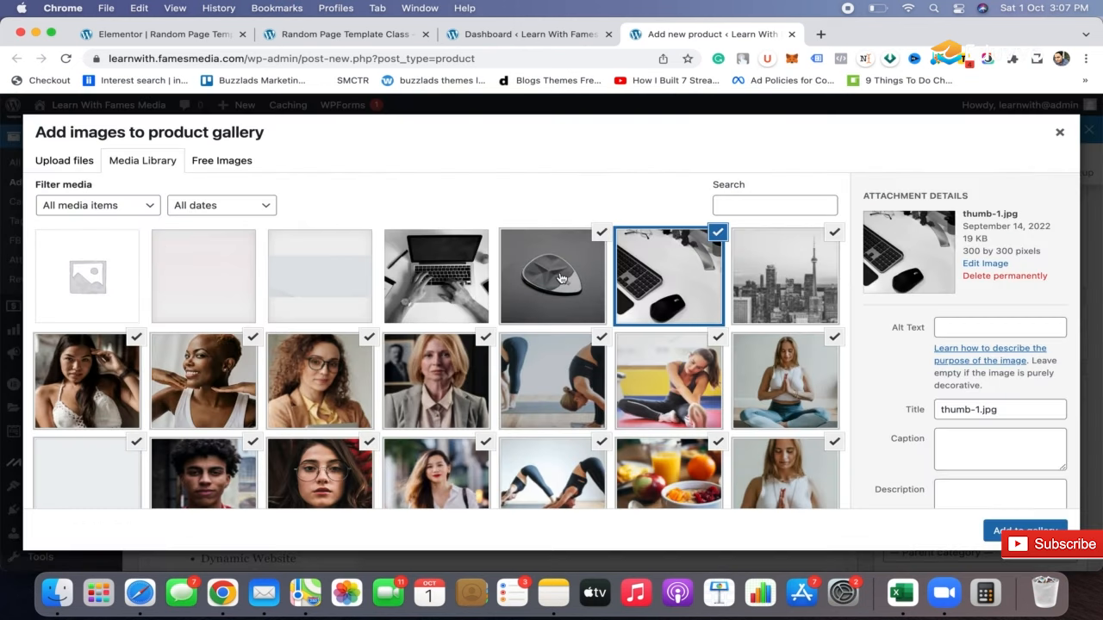
left_click(684, 233)
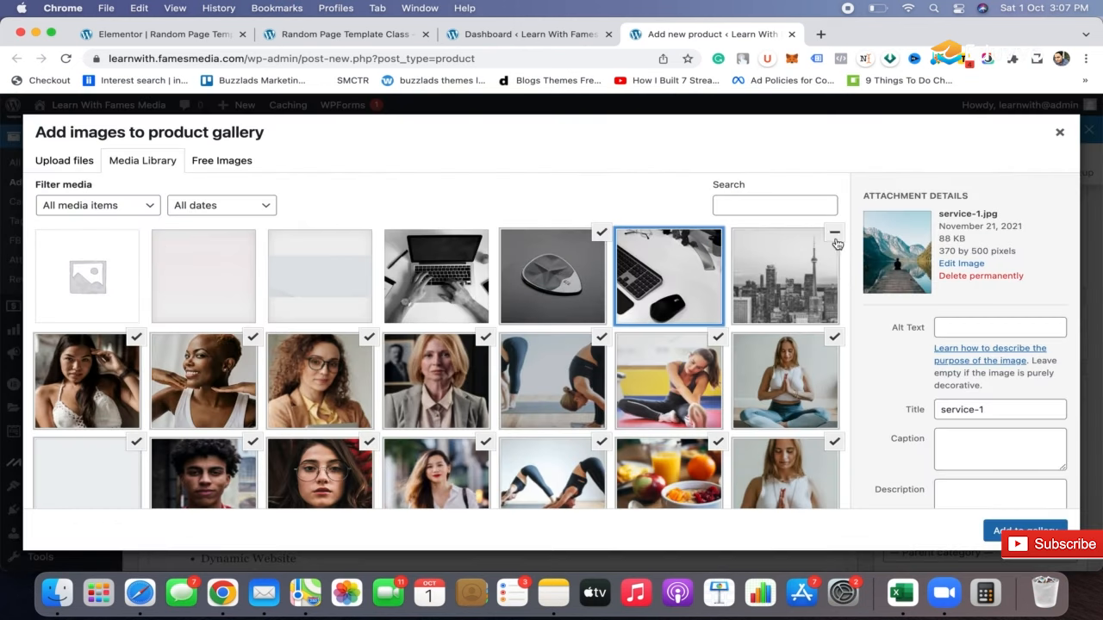
left_click(828, 345)
left_click(717, 339)
key("Left")
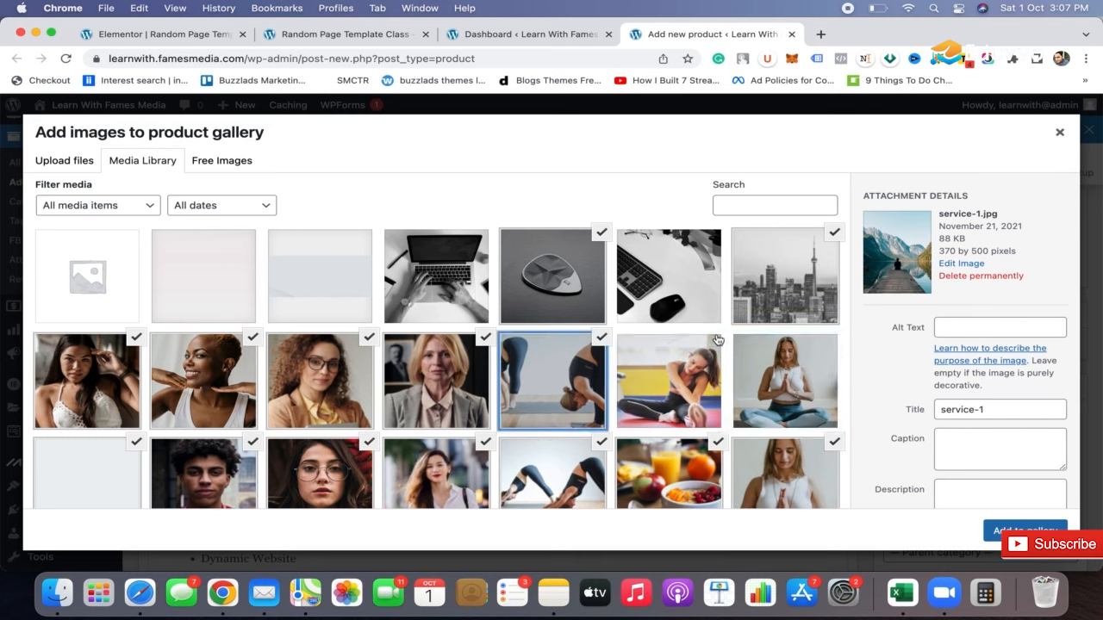
left_click(602, 339)
left_click(485, 339)
left_click(369, 337)
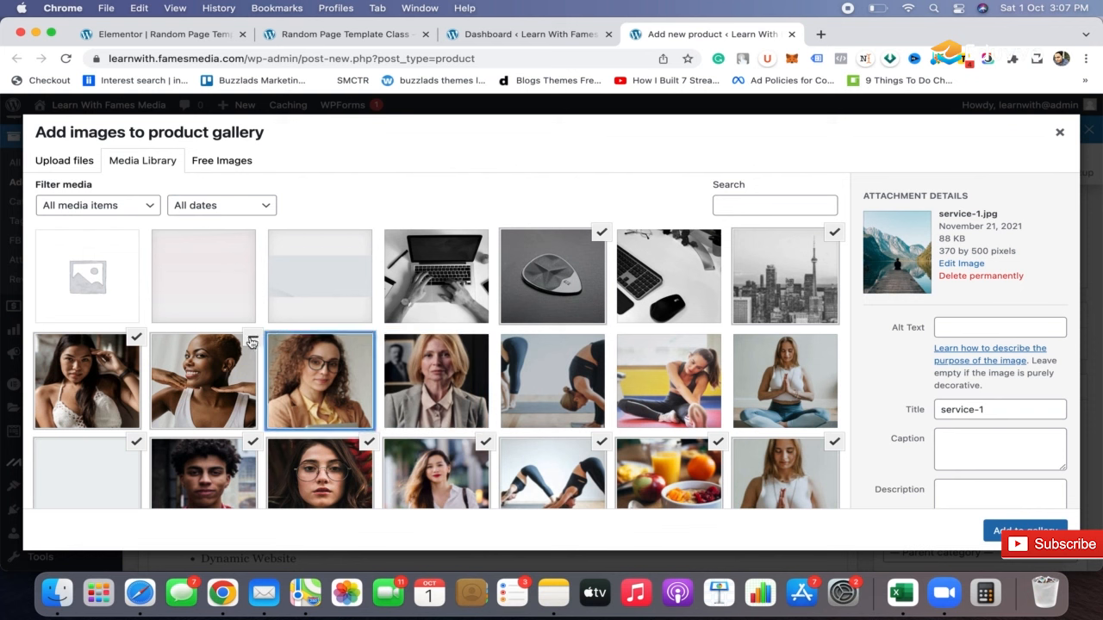
left_click(252, 338)
left_click(134, 337)
scroll(134, 337, "down", 3)
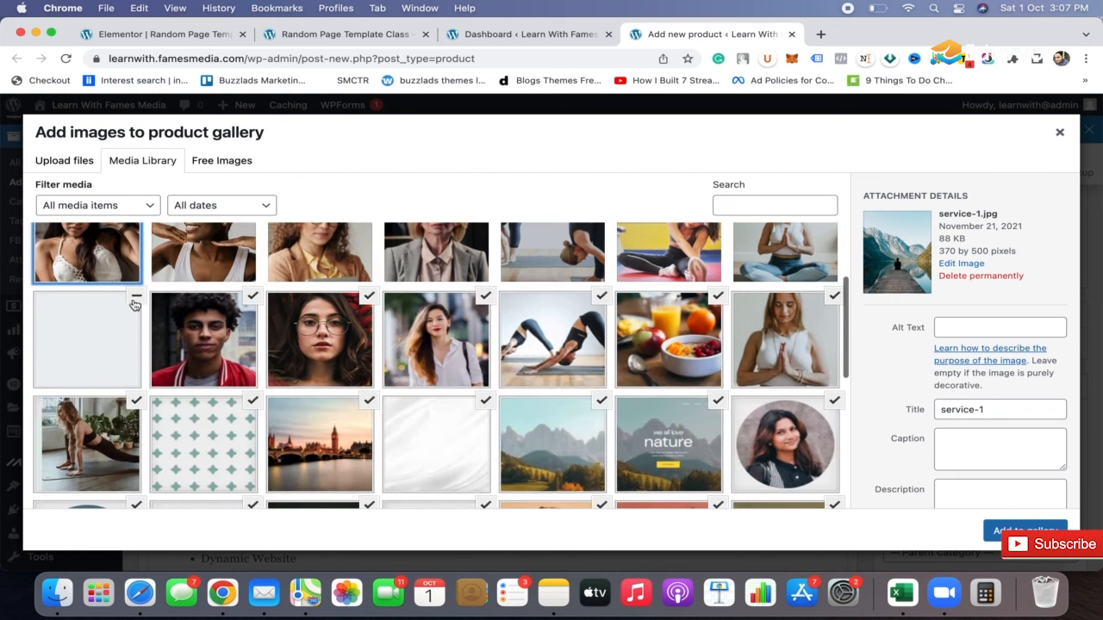
left_click(135, 299)
left_click(252, 299)
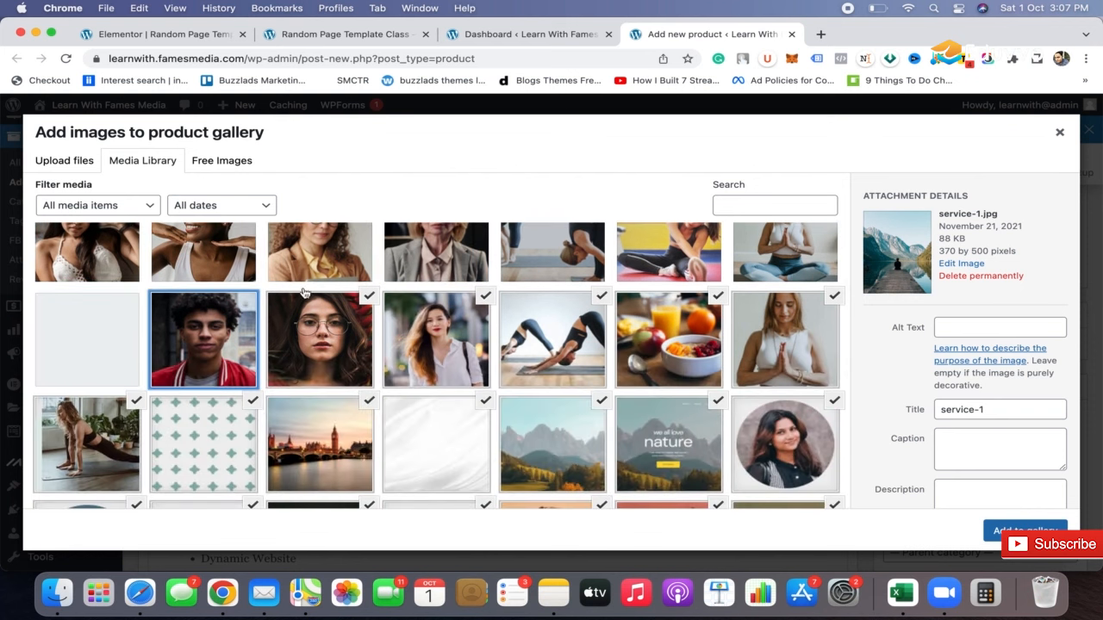
left_click(368, 296)
left_click(602, 296)
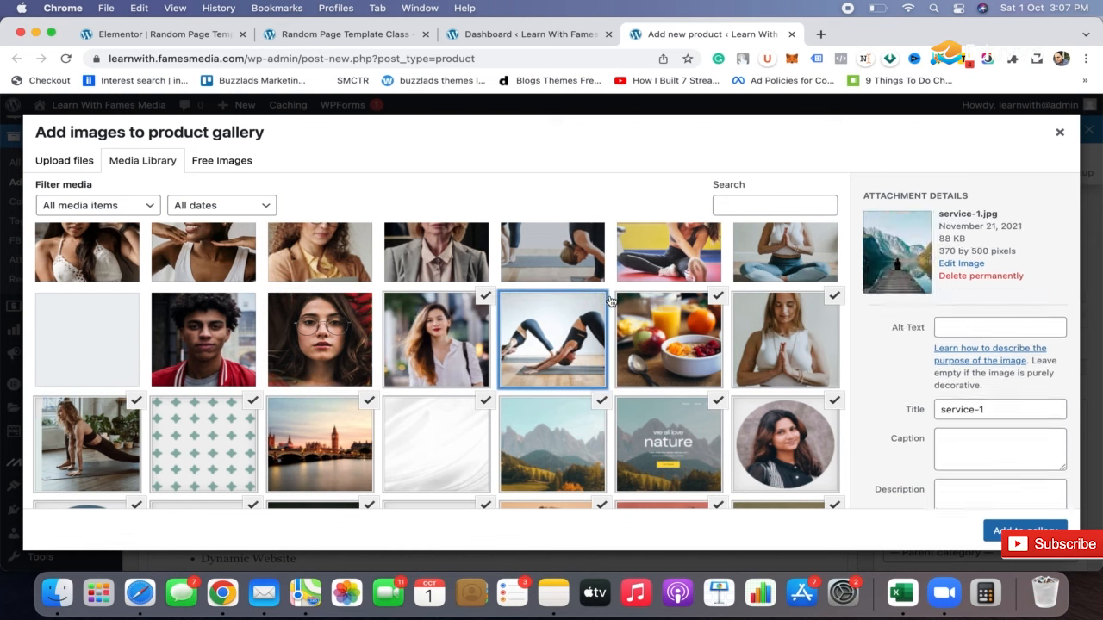
left_click(717, 297)
left_click(835, 298)
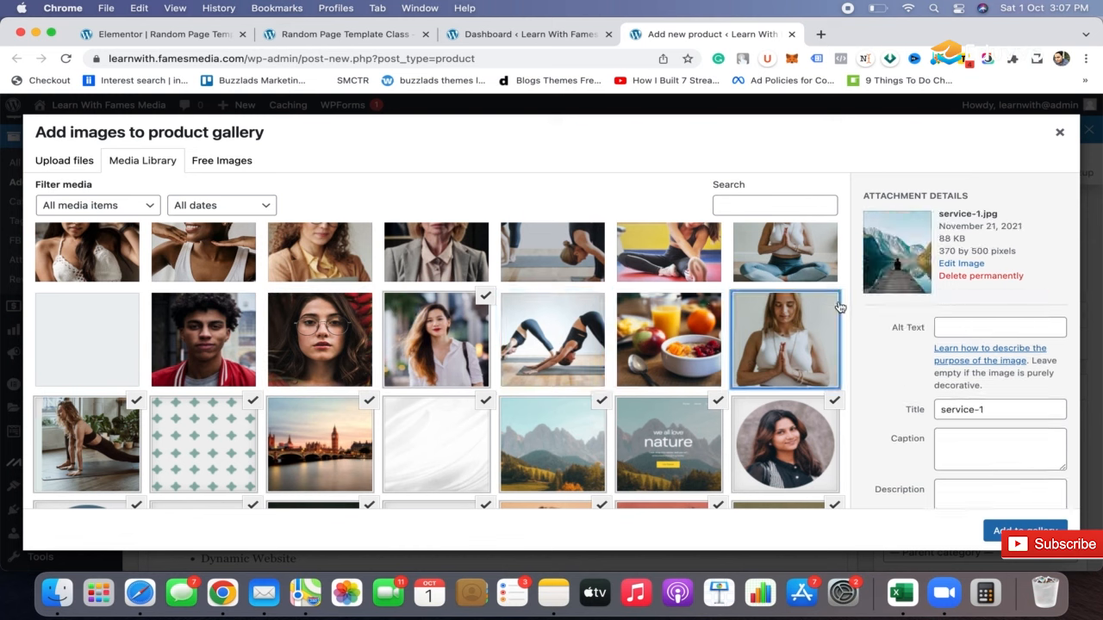
left_click(804, 409)
left_click(715, 400)
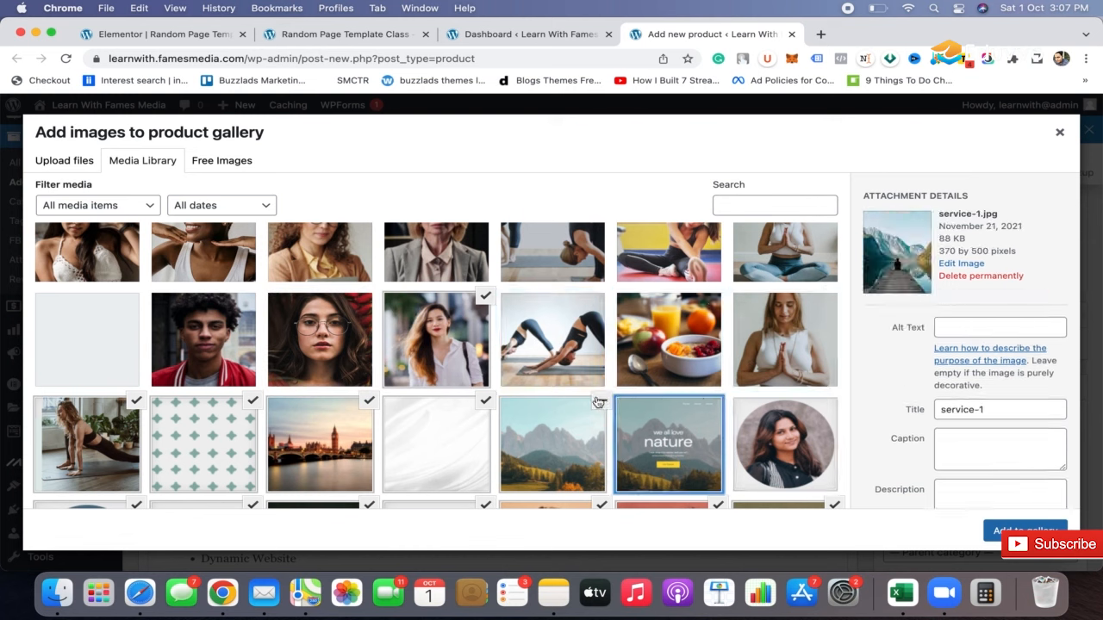
left_click(599, 403)
left_click(488, 403)
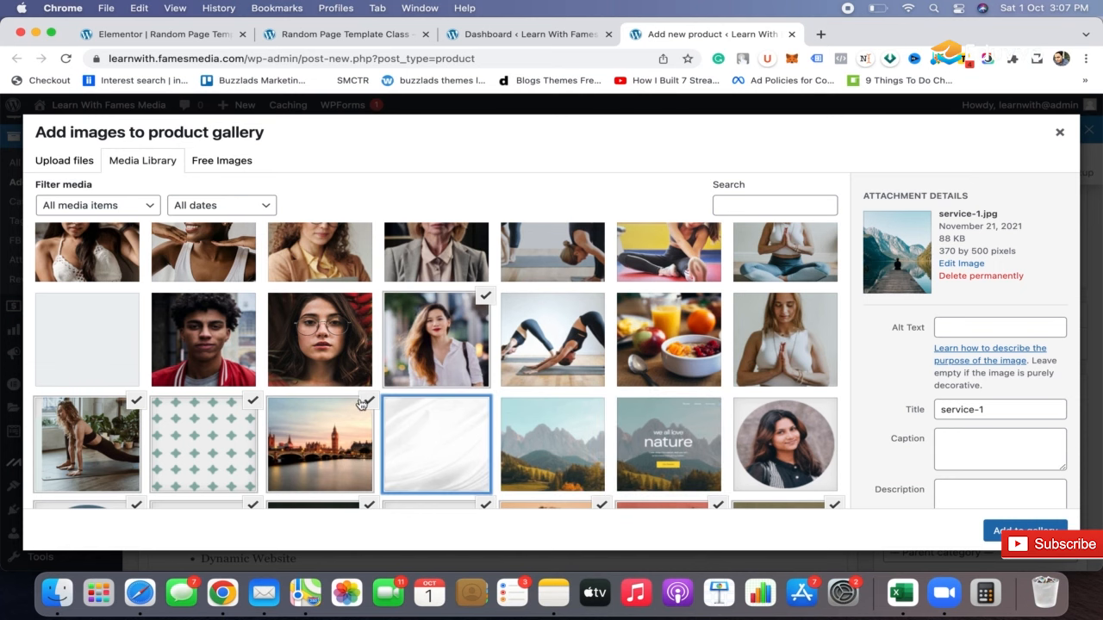
left_click(362, 403)
left_click(253, 402)
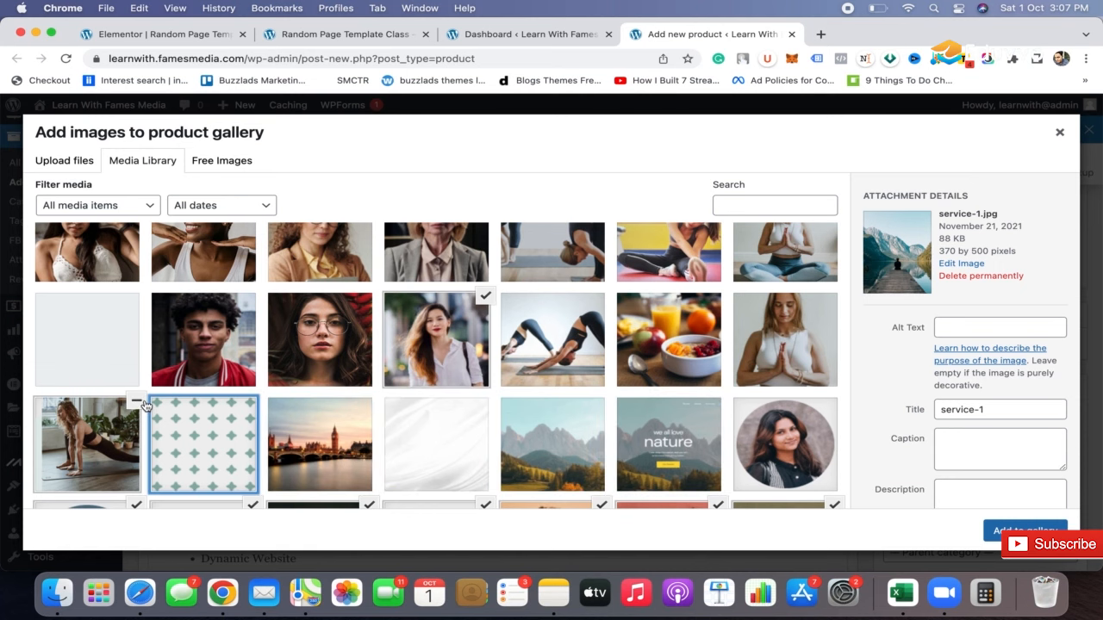
left_click(137, 400)
scroll(138, 404, "down", 4)
left_click(136, 340)
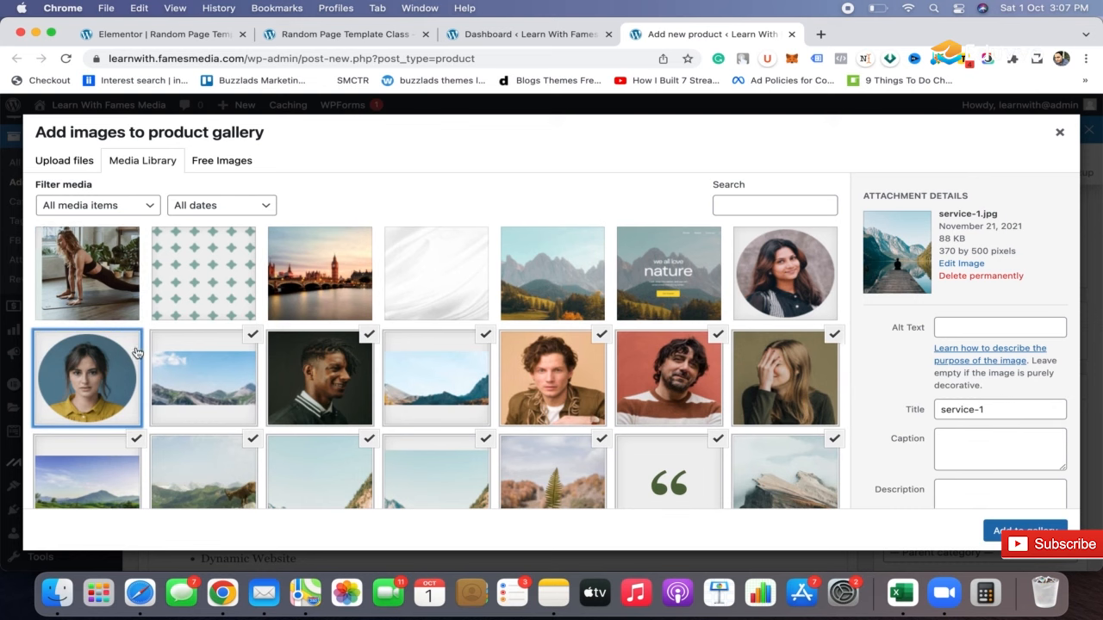
left_click(136, 441)
scroll(142, 448, "down", 1)
left_click(252, 415)
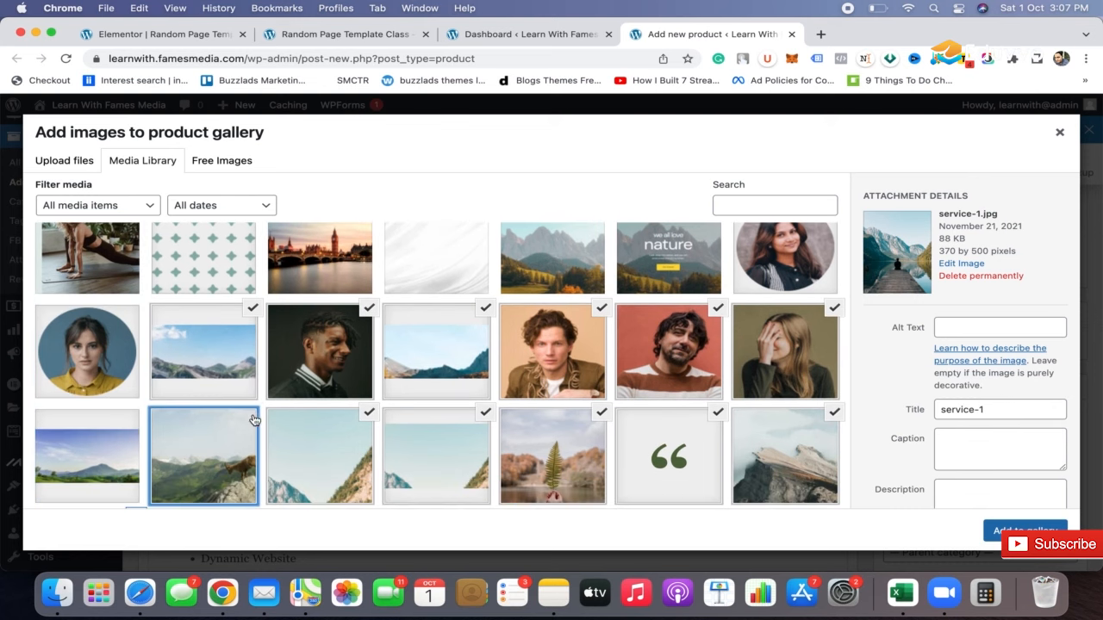
left_click(251, 311)
left_click(368, 309)
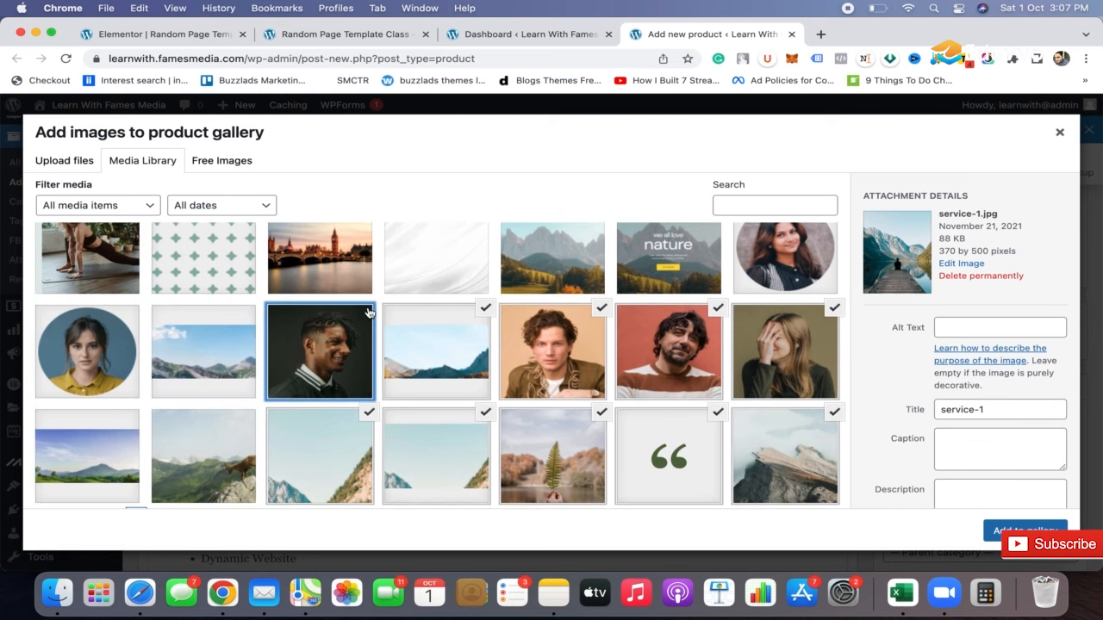
left_click(372, 411)
left_click(483, 415)
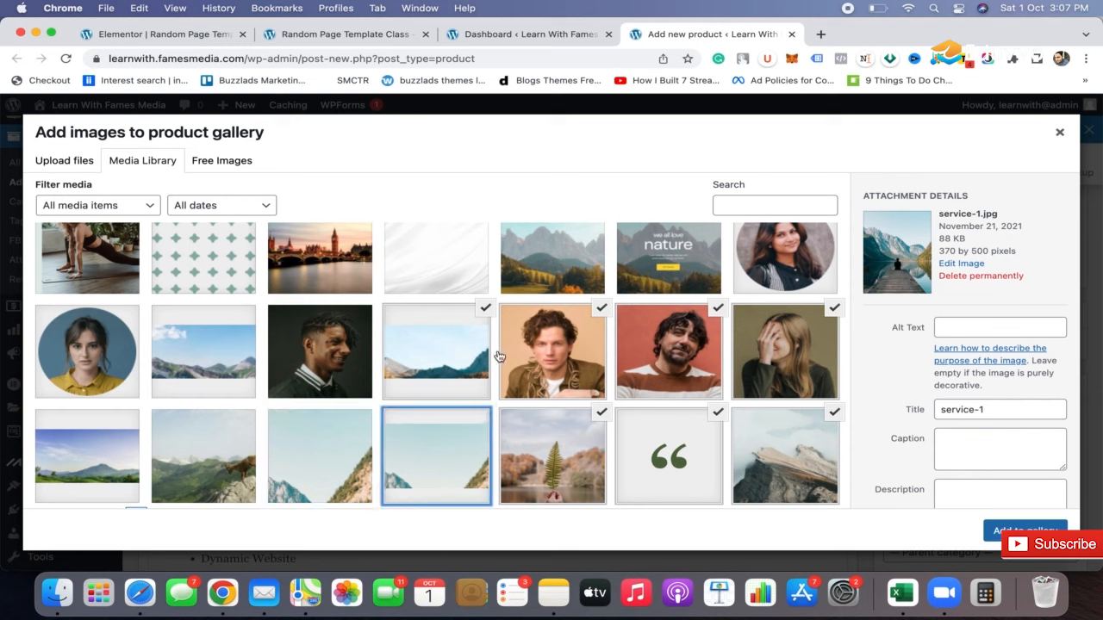
left_click(490, 307)
left_click(603, 309)
left_click(601, 415)
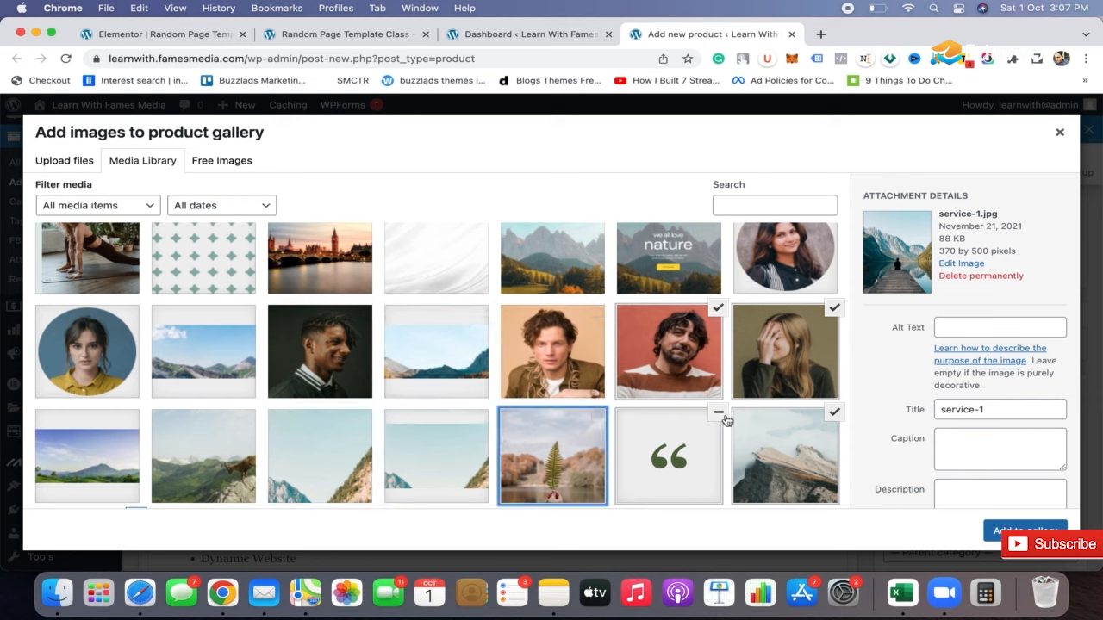
left_click(729, 419)
left_click(715, 310)
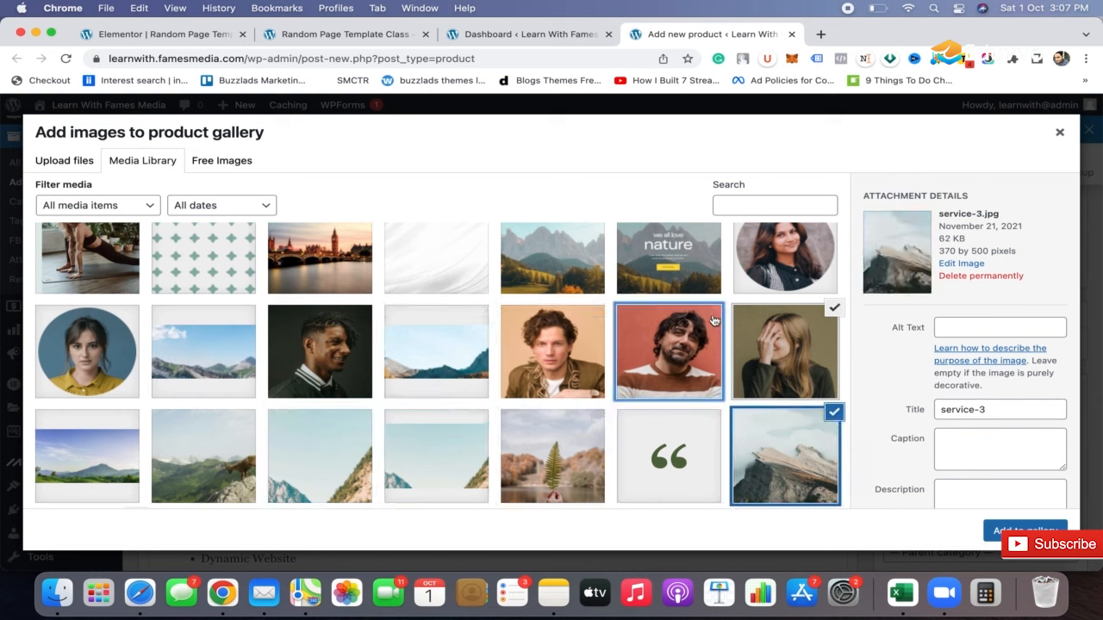
left_click(834, 320)
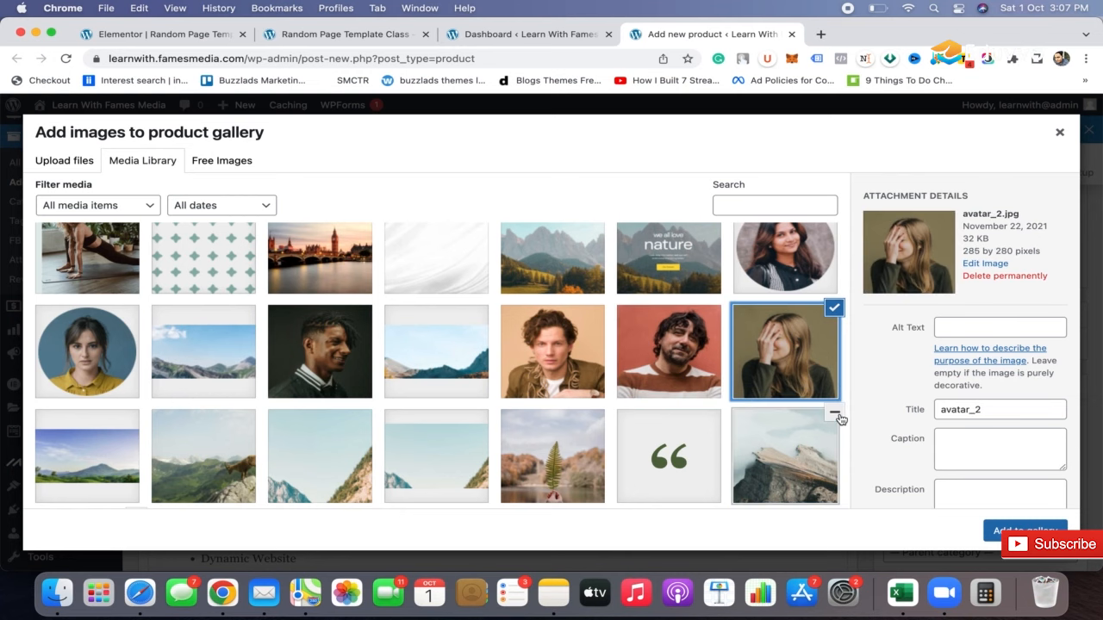
left_click(835, 414)
left_click(826, 312)
scroll(825, 311, "down", 3)
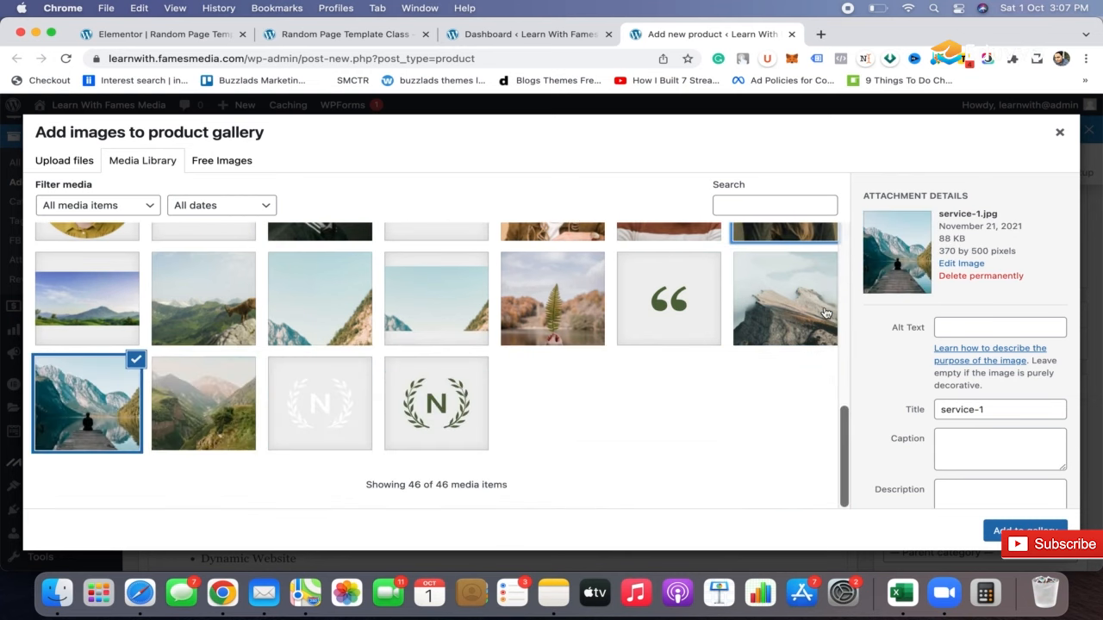
scroll(653, 385, "up", 10)
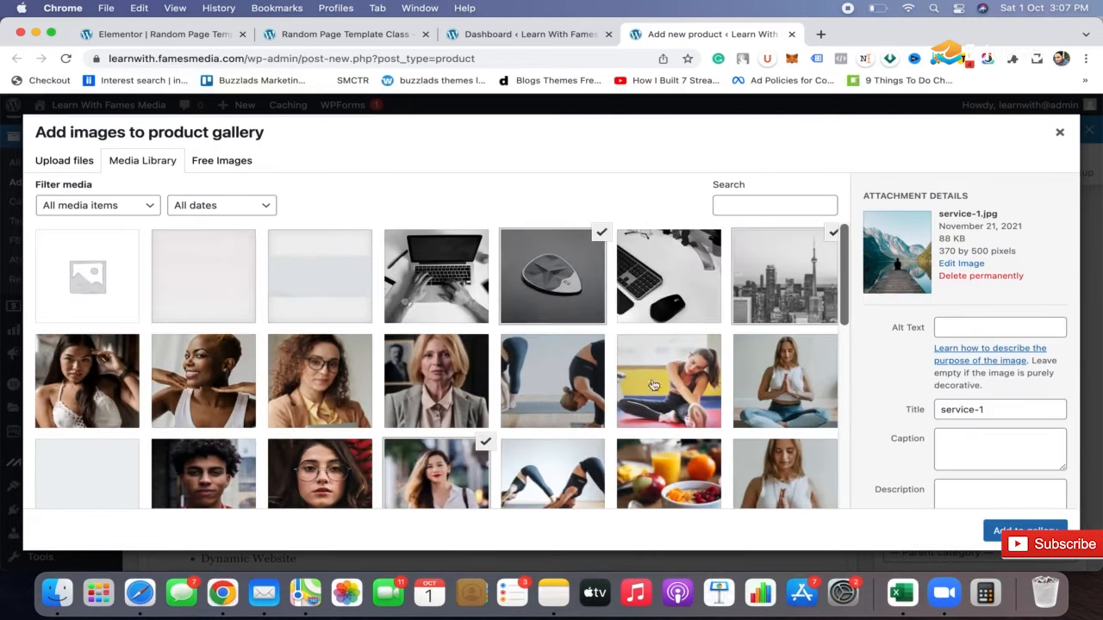
Step: Add the media library images thumb-2.jpg, thumb-1.jpg and the skyline photo banner-1.jpg to the product gallery
left_click(703, 244)
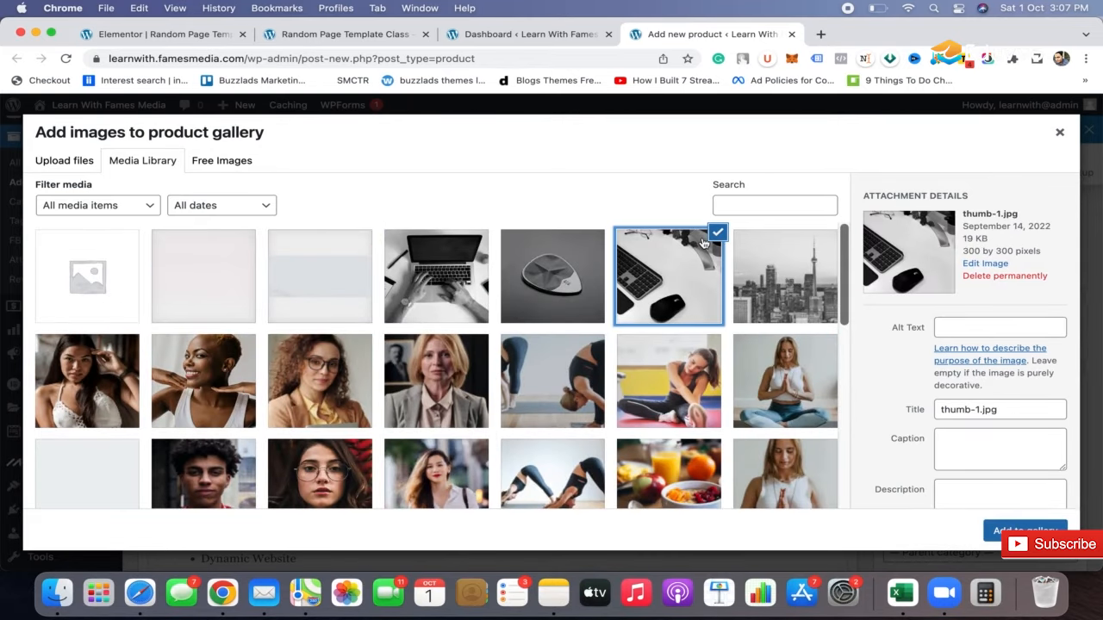
left_click(599, 235)
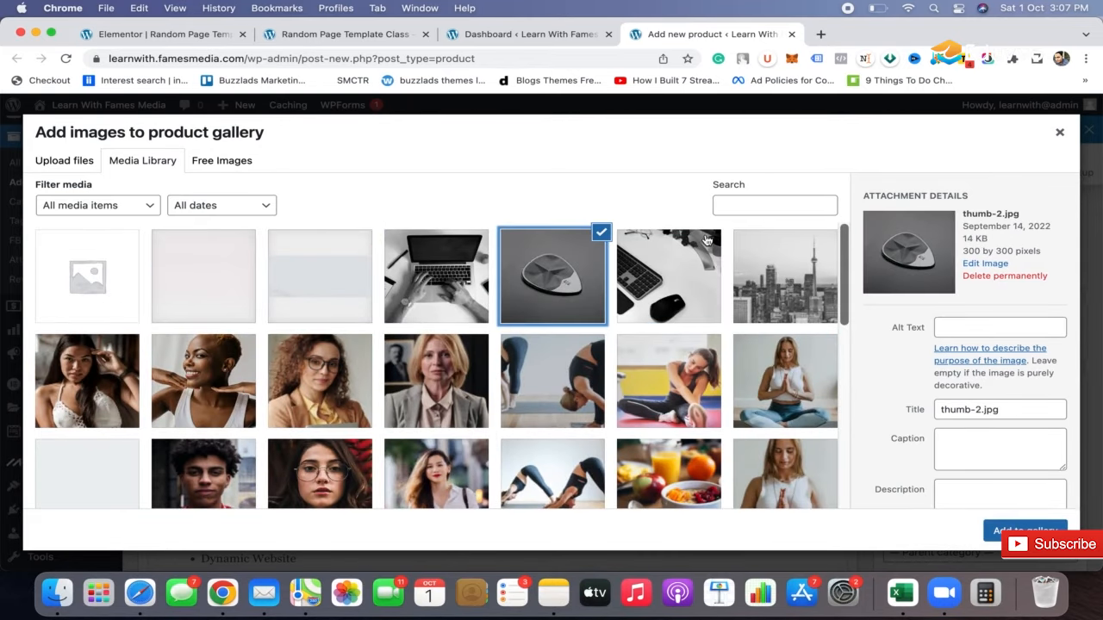
left_click(706, 240)
left_click(833, 261)
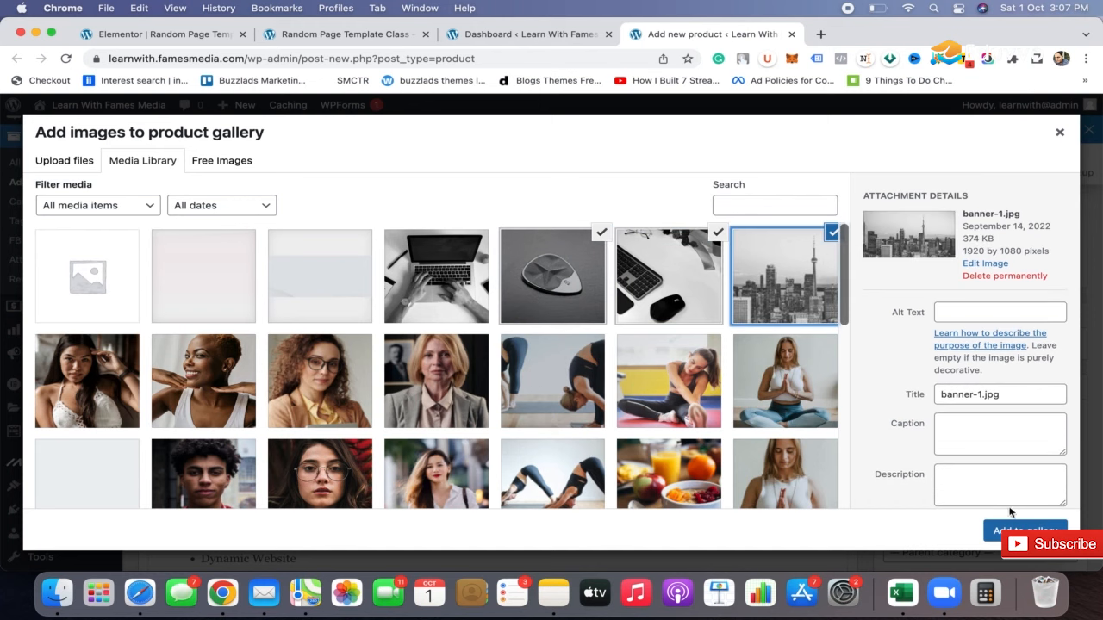
left_click(1019, 530)
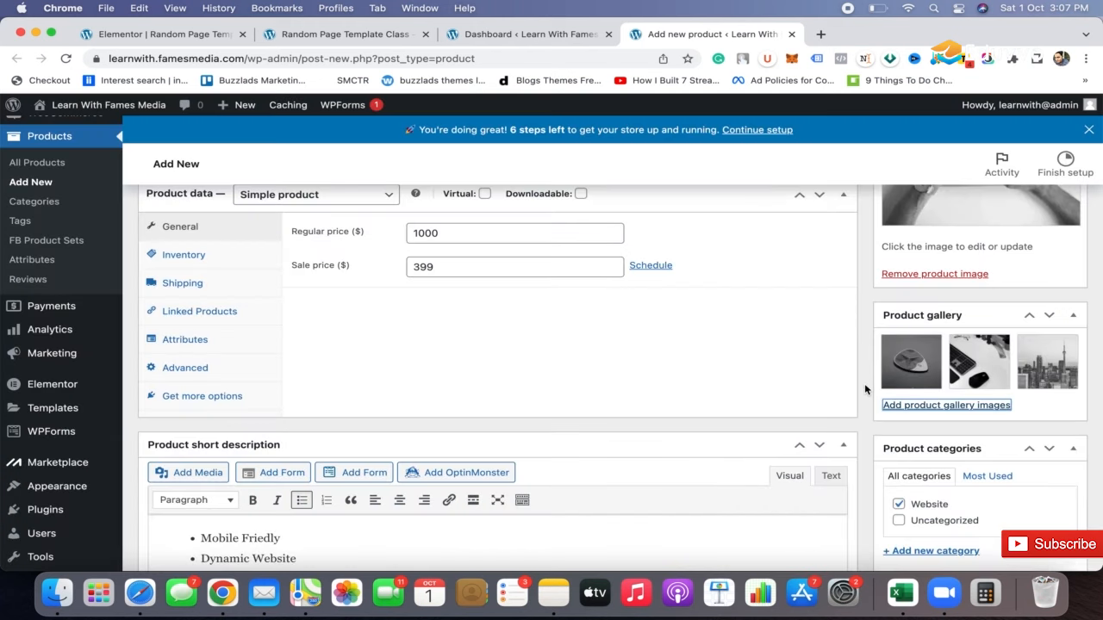
scroll(864, 388, "up", 4)
scroll(989, 340, "down", 2)
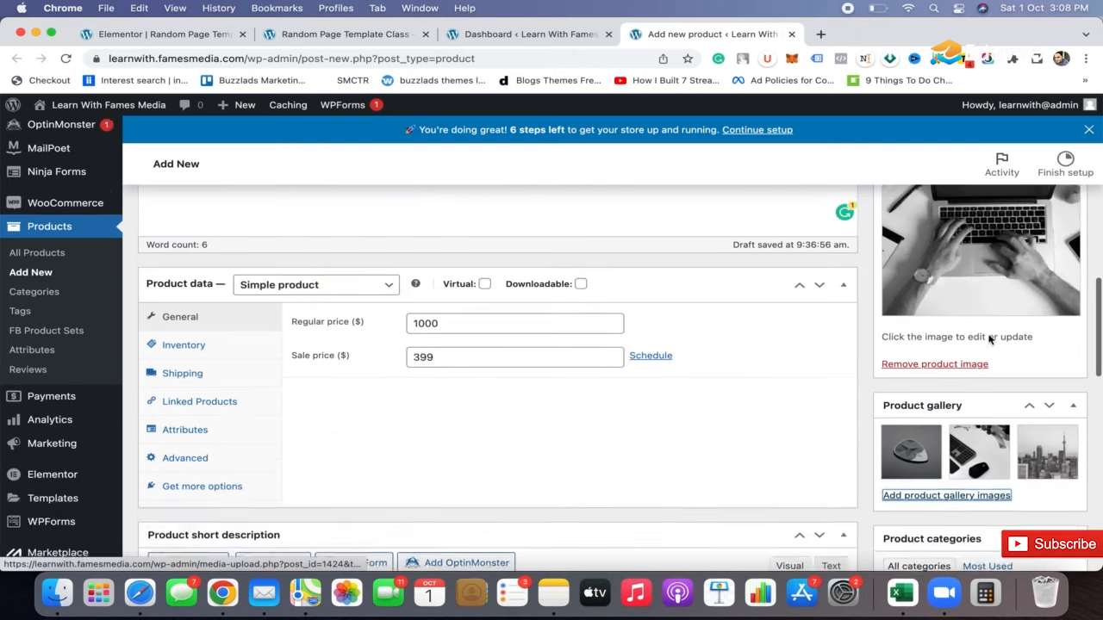
Step: Publish the "Ecommerce Website" product
scroll(989, 340, "down", 2)
scroll(856, 342, "up", 4)
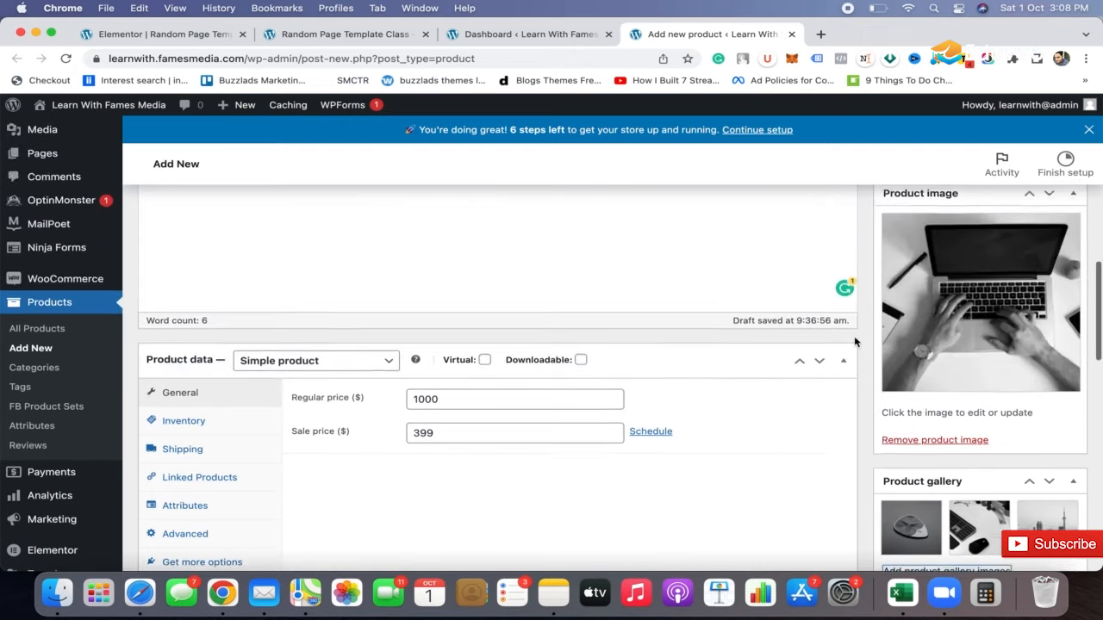
scroll(855, 343, "up", 5)
left_click(1051, 471)
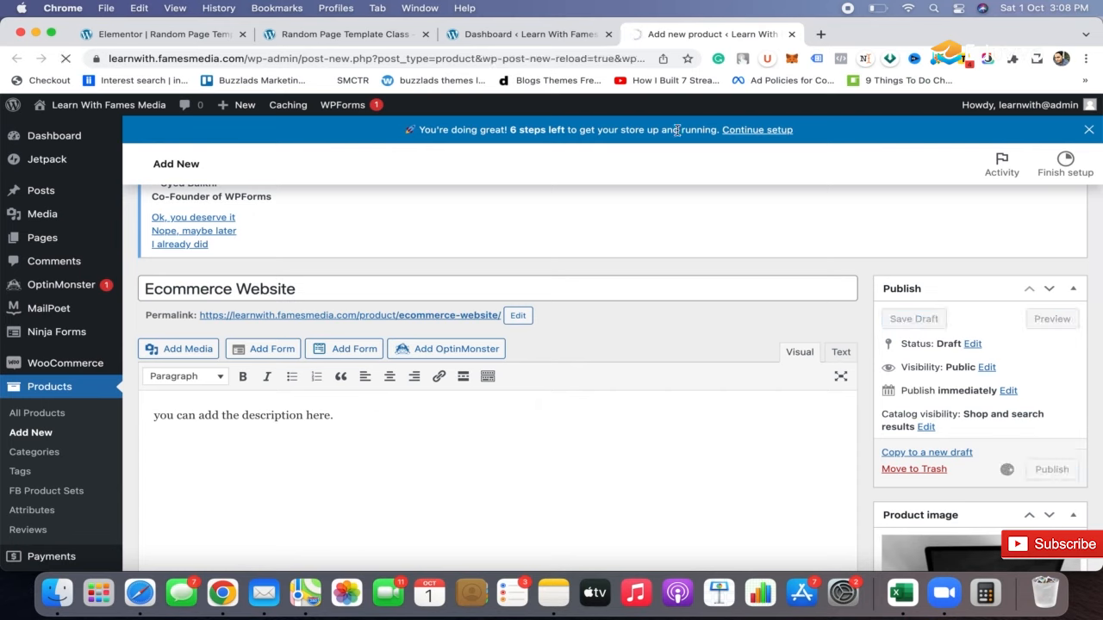
Step: Return to the Elementor page editor, search the widgets for "prod", and clear the search to browse the full widget list
left_click(183, 37)
scroll(483, 286, "down", 10)
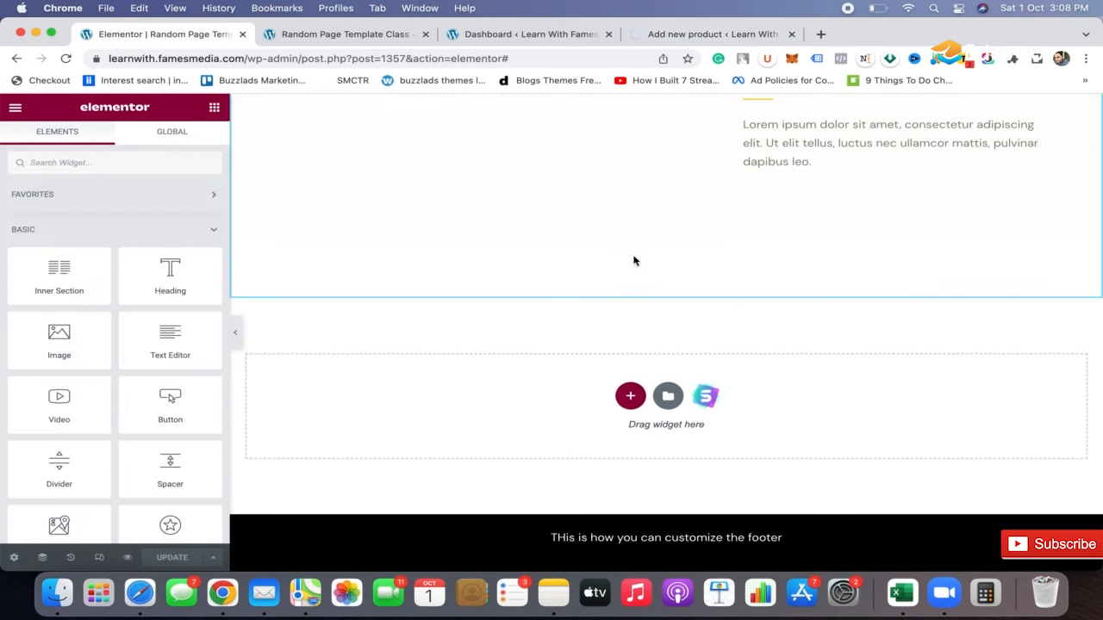
left_click(128, 162)
type("prod")
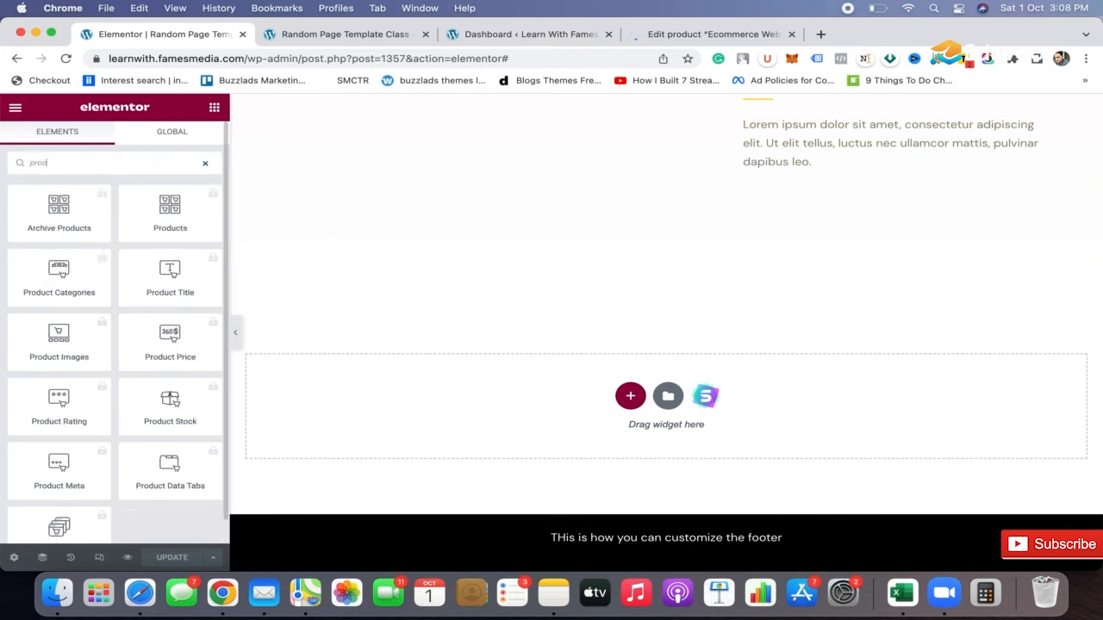
scroll(112, 356, "down", 1)
key("BackSpace")
key("BackSpace")
key("BackSpace")
key("BackSpace")
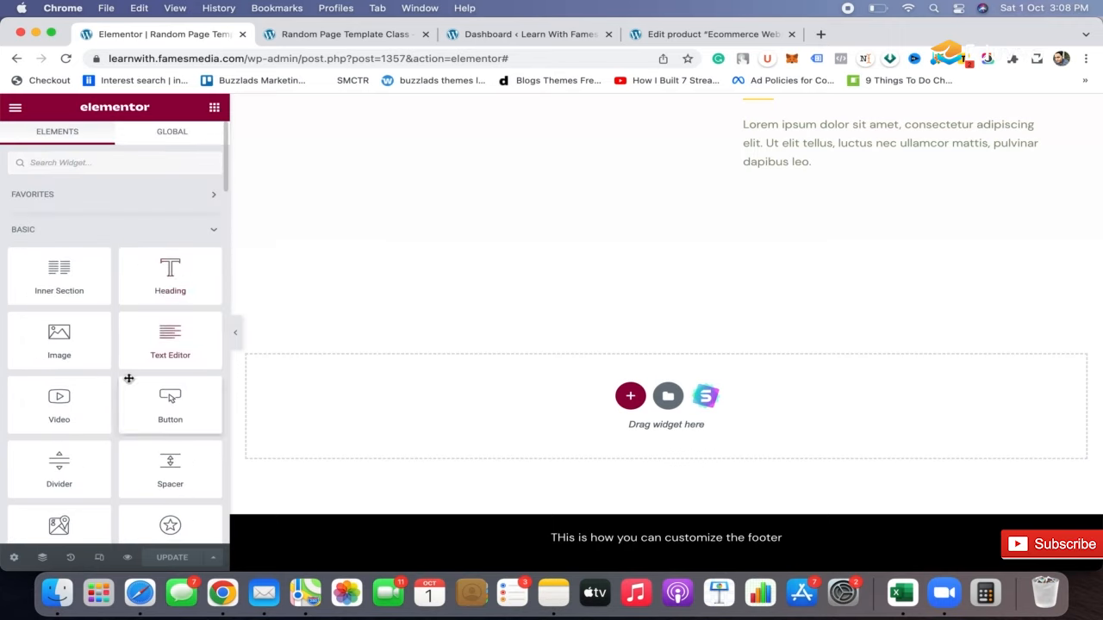
scroll(128, 379, "down", 10)
scroll(129, 379, "up", 10)
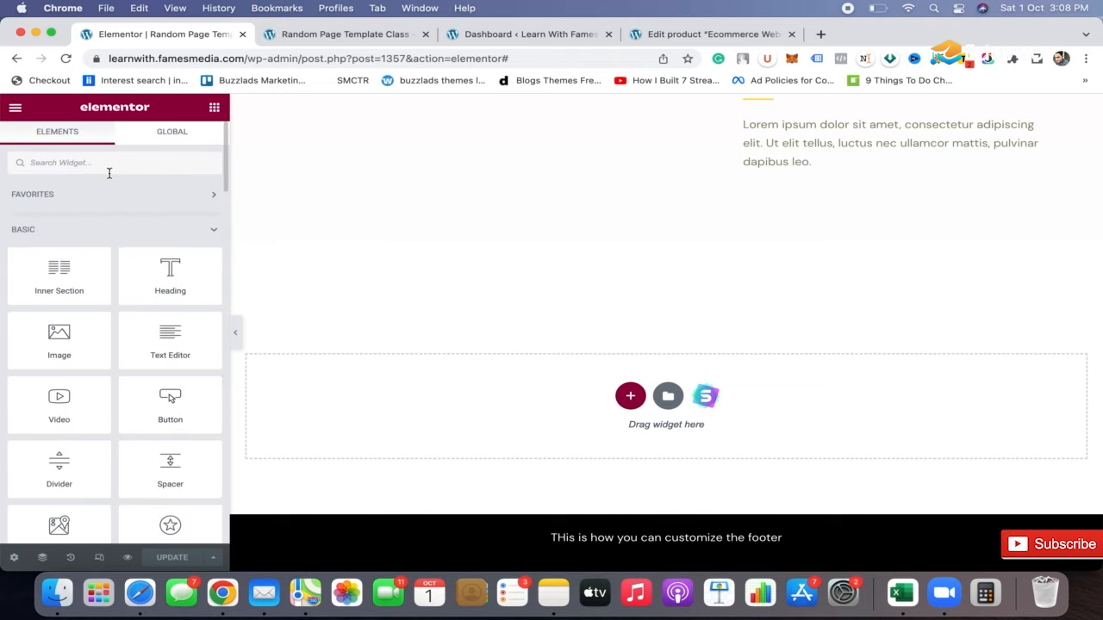
Step: Find the Shortcode widget with the search "short" and add it below the two-column section, ready for its shortcode
type("short")
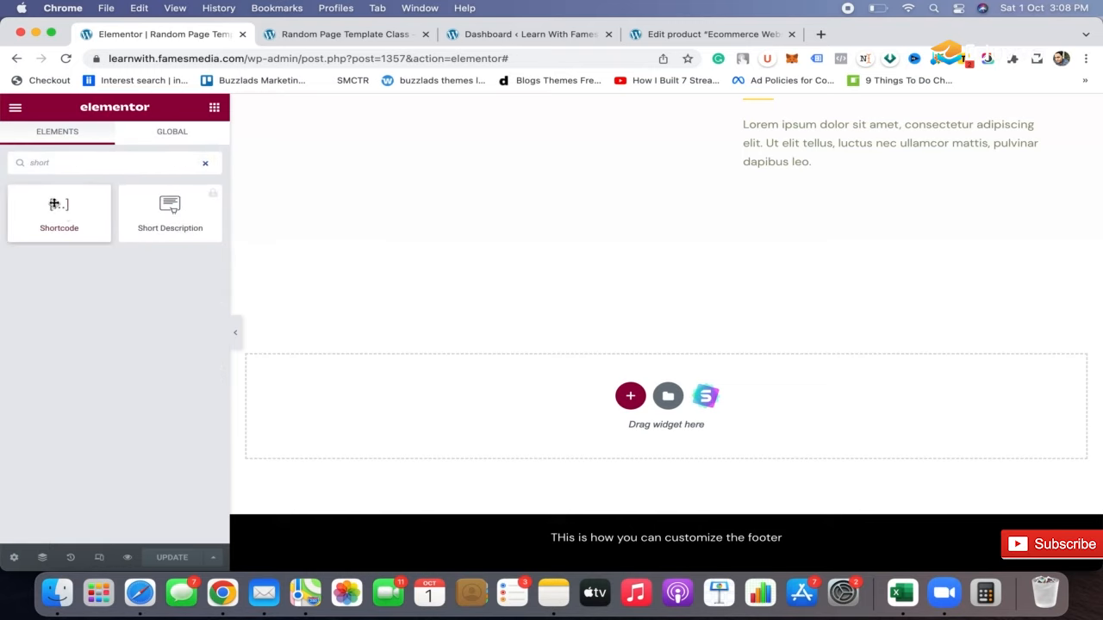
left_click_drag(59, 209, 629, 226)
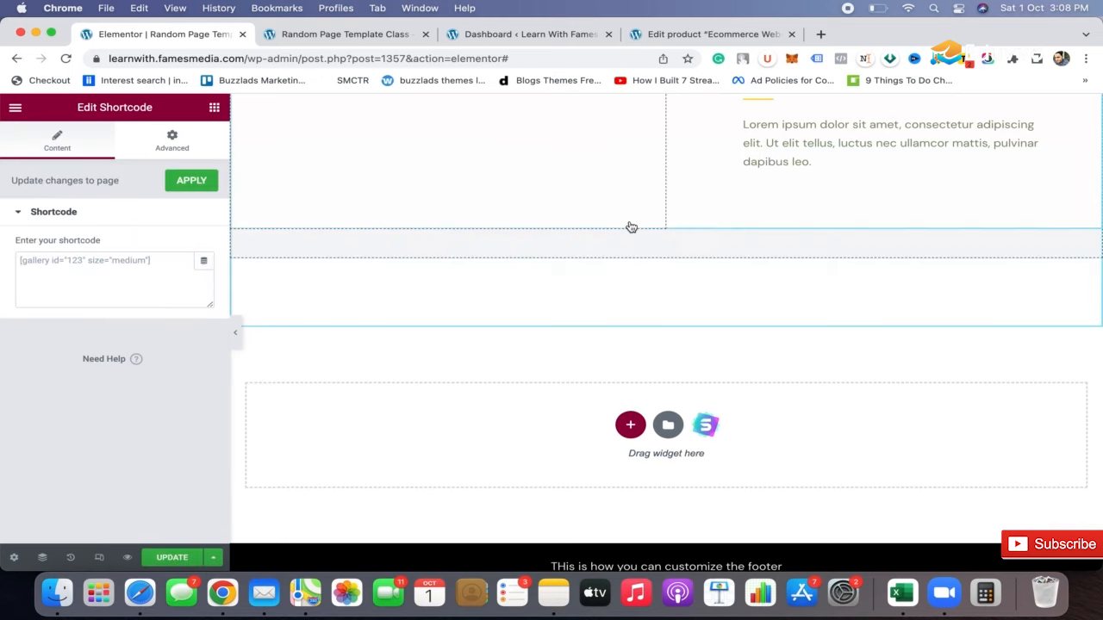
left_click(146, 271)
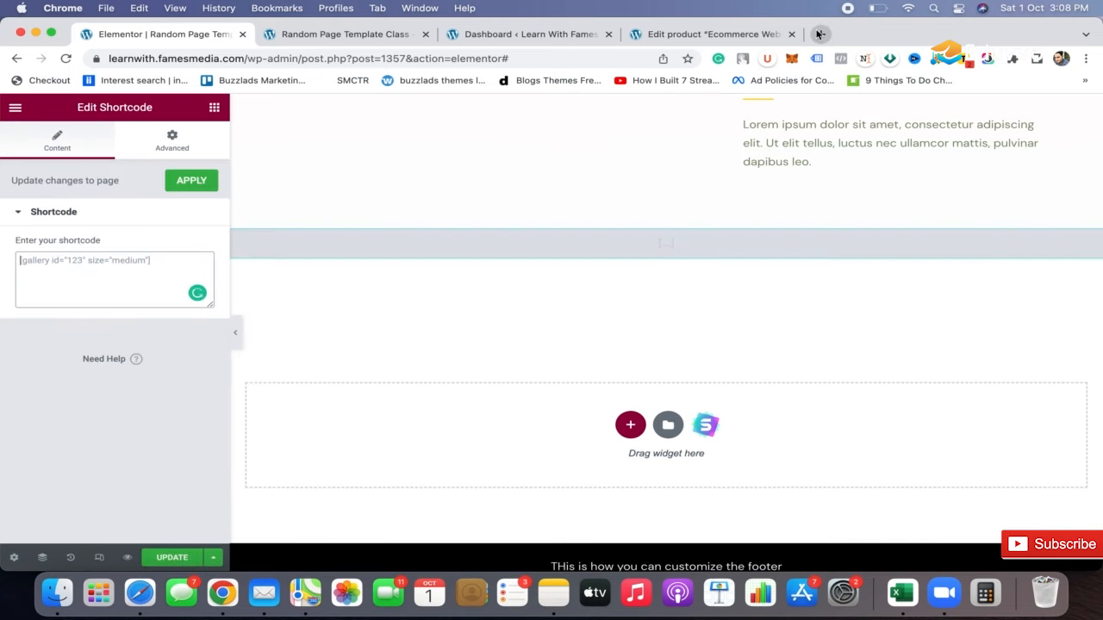
Step: Search Google in a new browser tab for "woocommerce shortcode to display products"
left_click(820, 34)
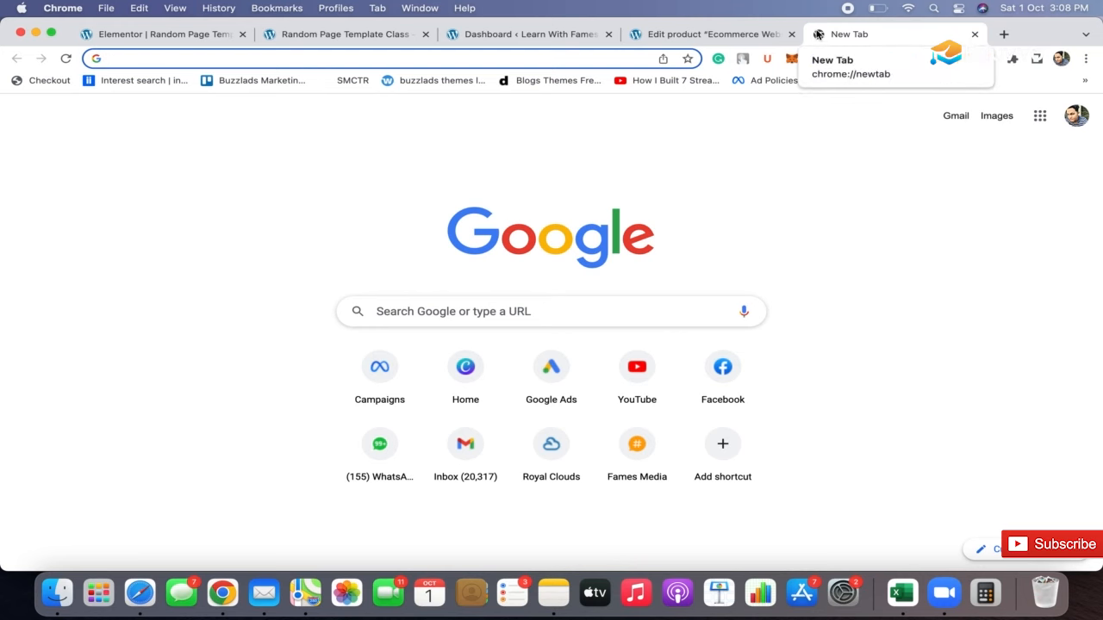
type("wooco")
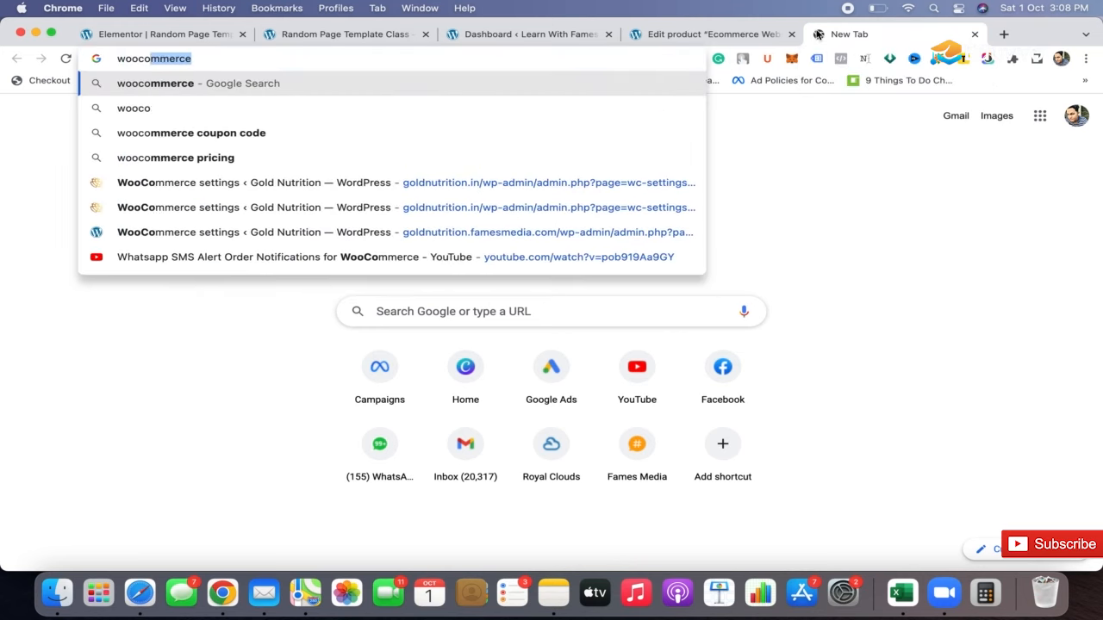
type("mmerce sho")
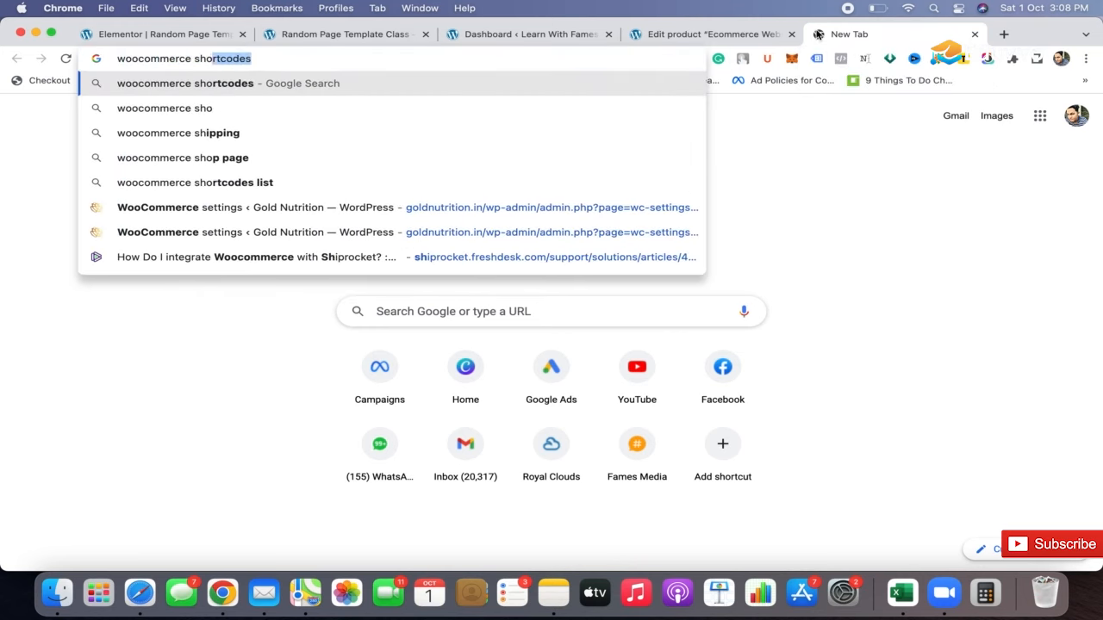
type("rtcode to")
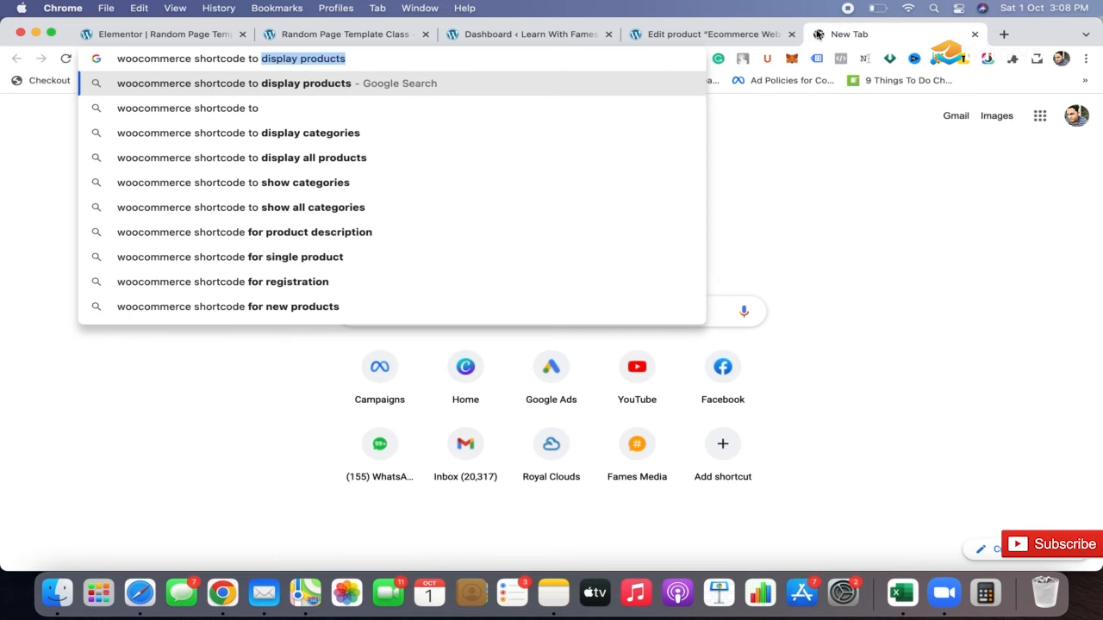
key("Return")
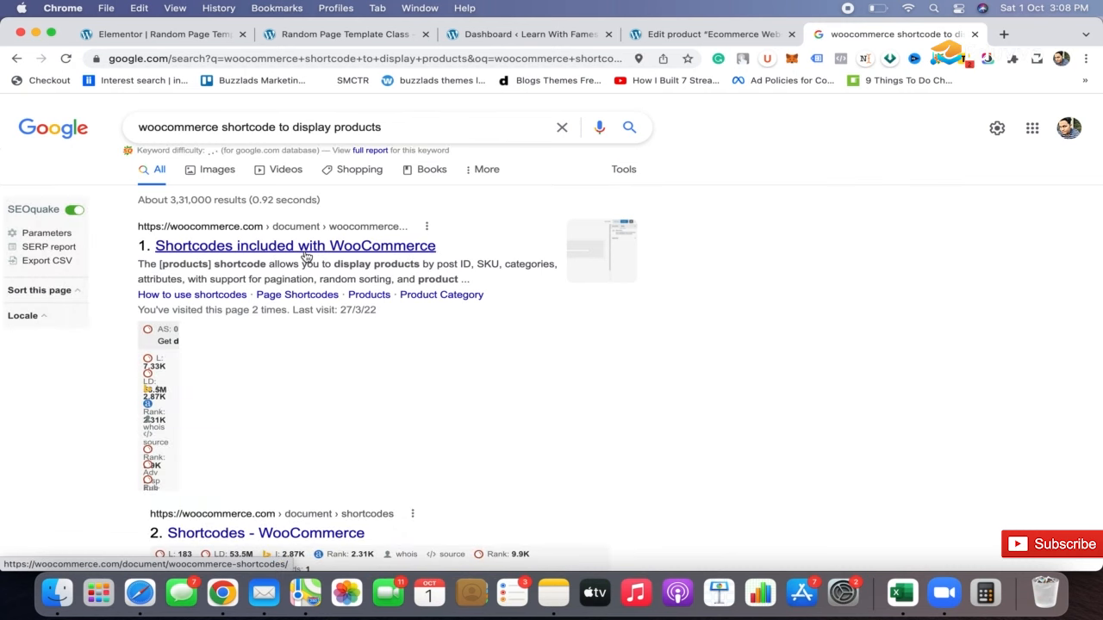
Step: Open the barn2.com article on WooCommerce shortcodes and find its section on the products shortcode
scroll(303, 250, "down", 5)
scroll(303, 250, "down", 4)
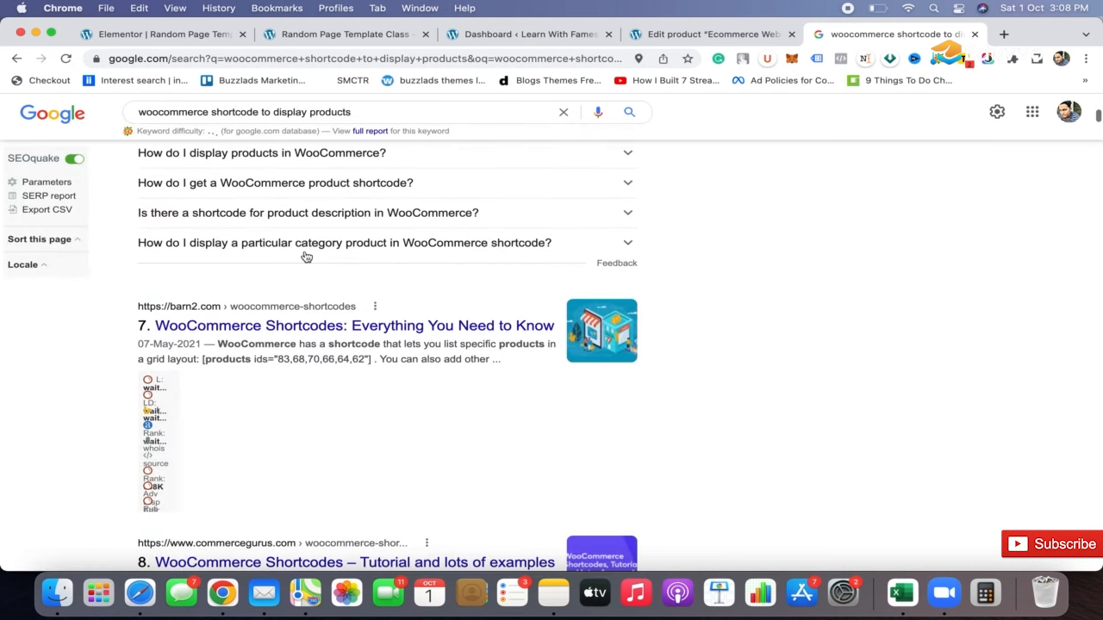
scroll(366, 329, "down", 2)
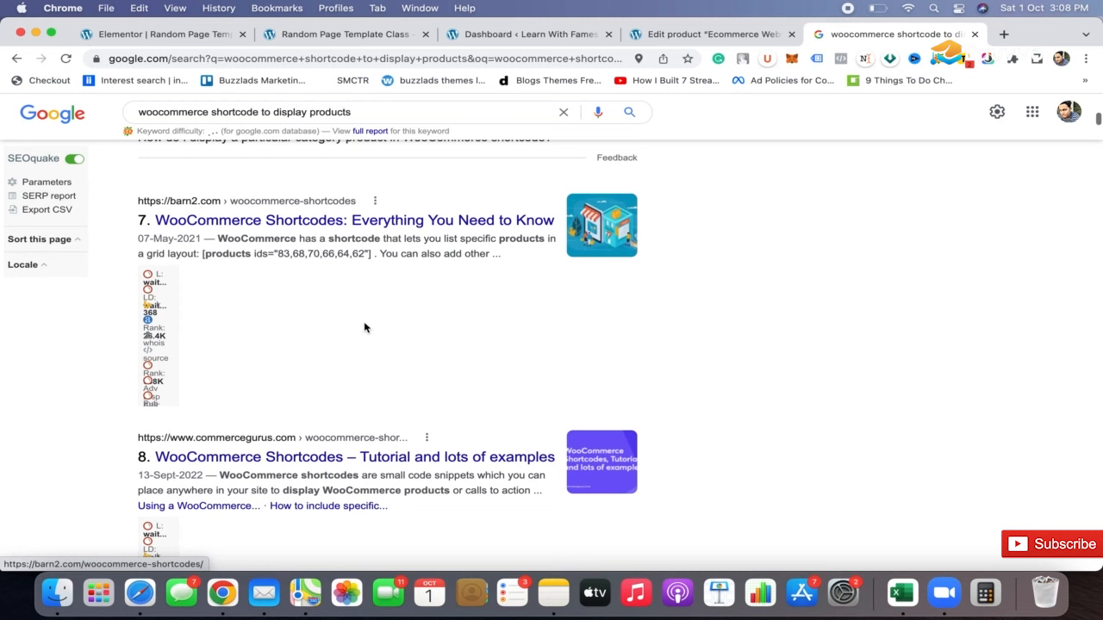
left_click(336, 222)
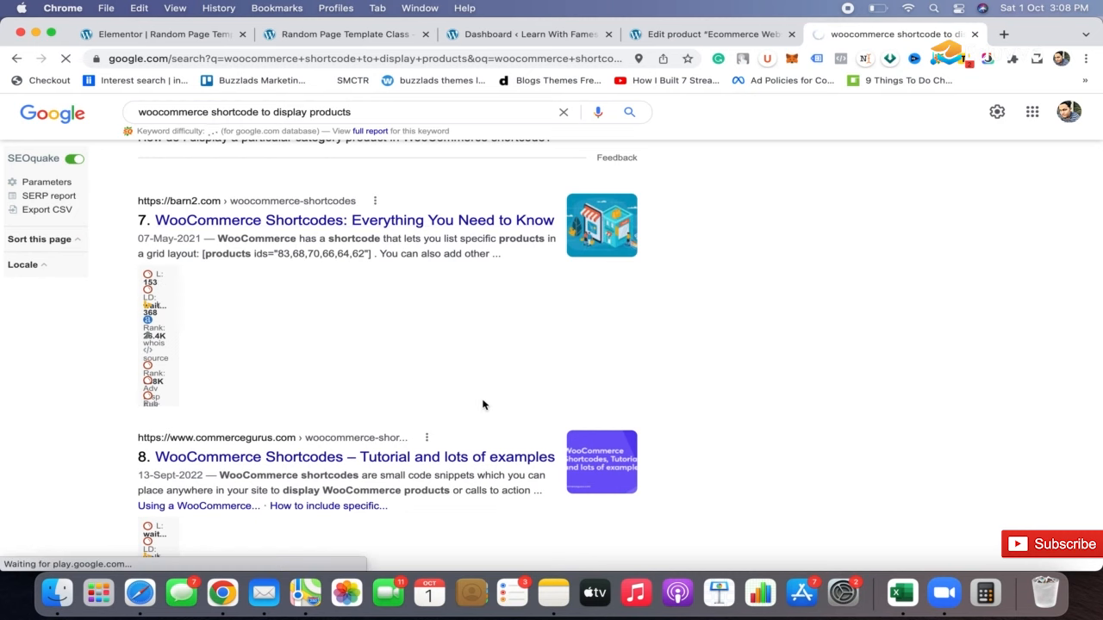
scroll(519, 297, "down", 5)
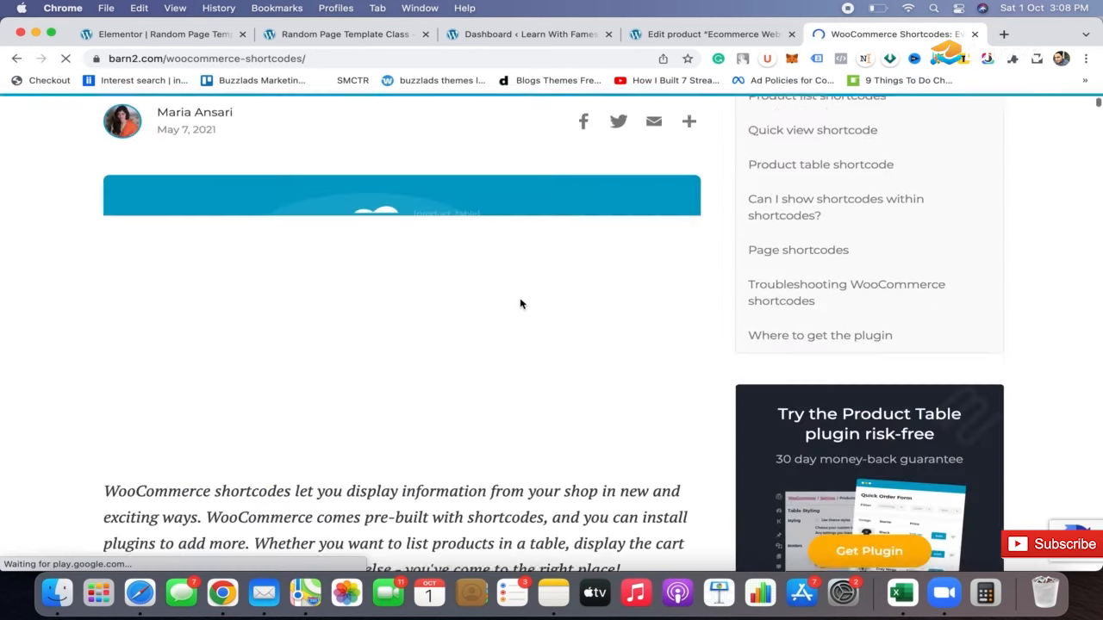
scroll(520, 299, "down", 10)
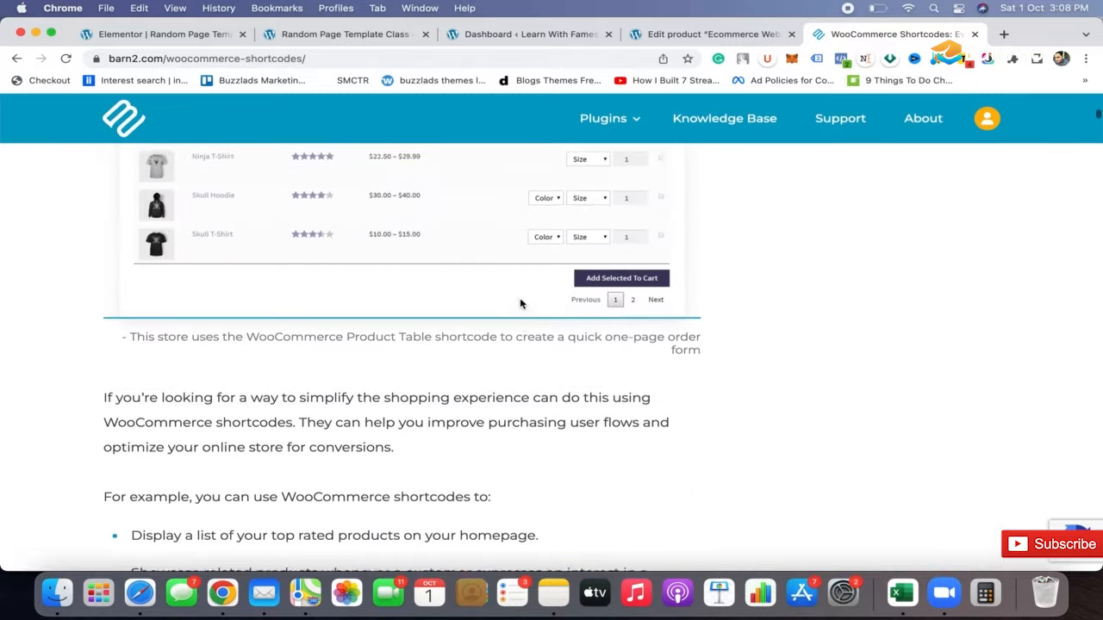
scroll(520, 299, "down", 15)
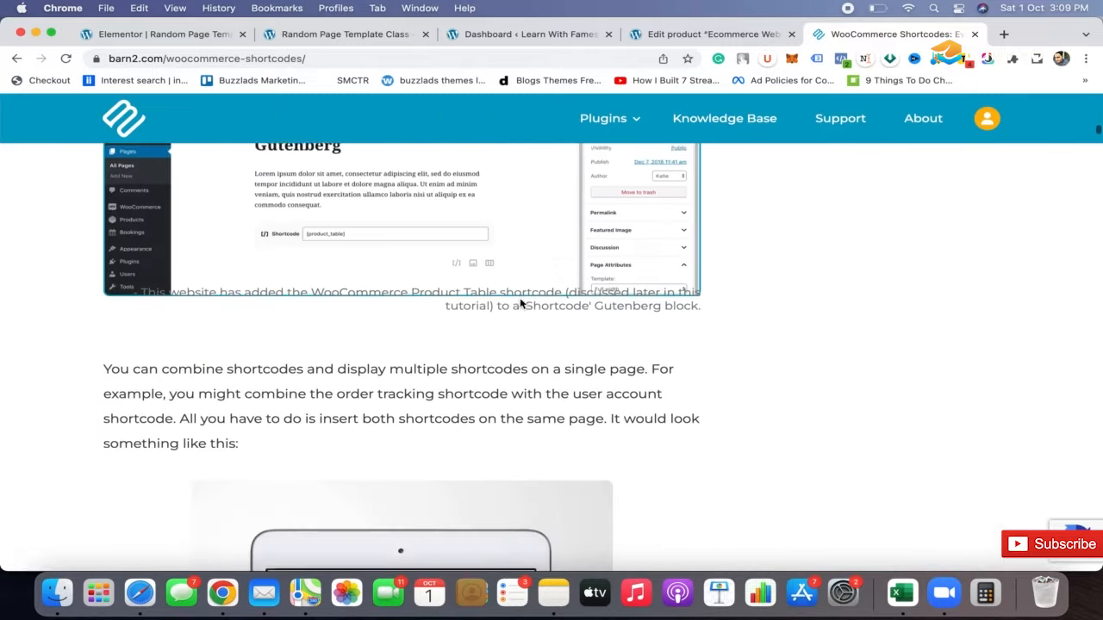
scroll(519, 303, "down", 15)
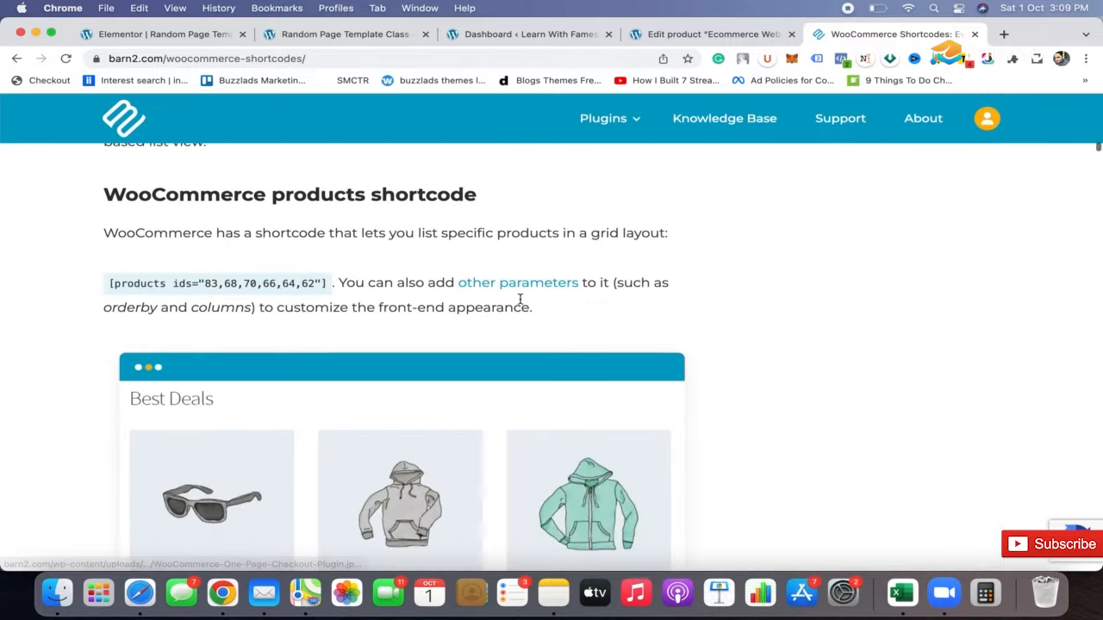
scroll(520, 303, "up", 3)
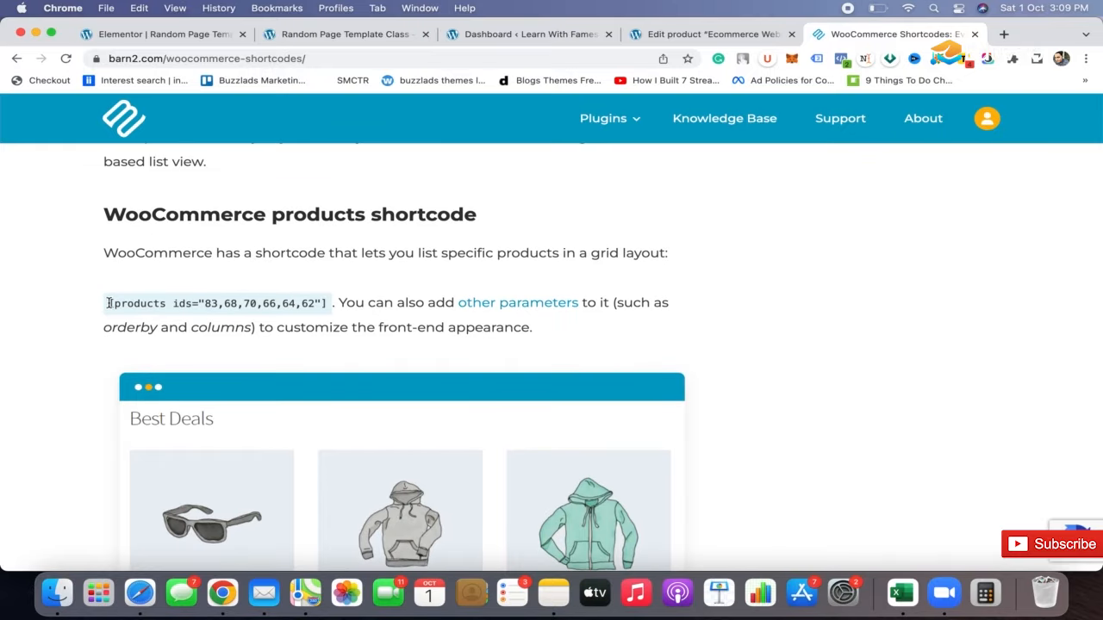
Step: Copy the shortcode [products ids="83,68,70,66,64,62"] from the article into the Shortcode widget in Elementor
left_click_drag(108, 303, 323, 299)
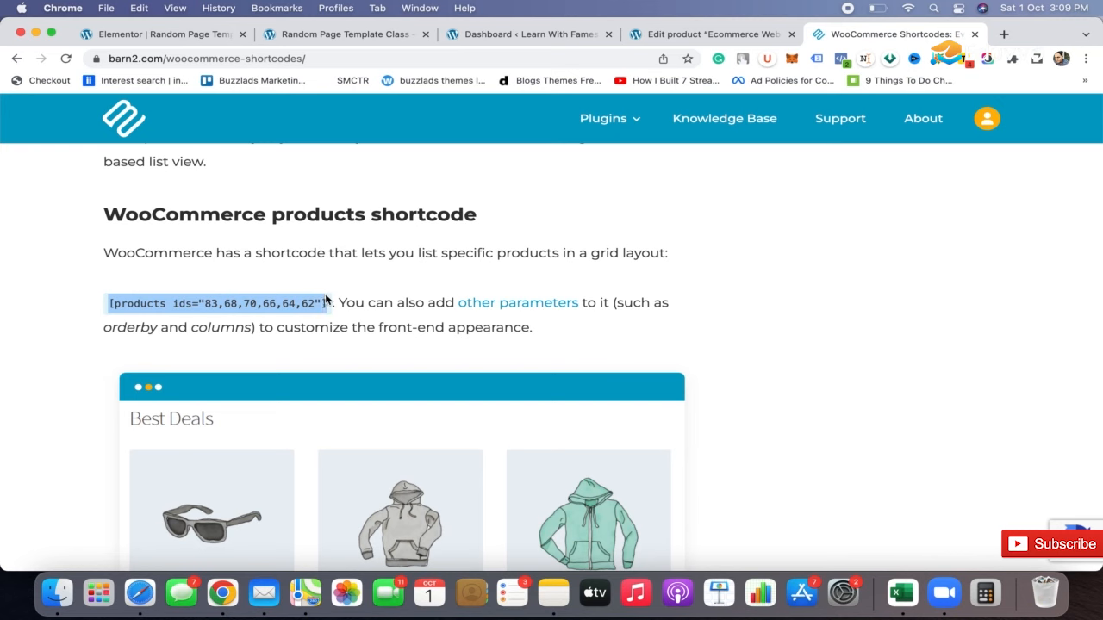
key("super+c")
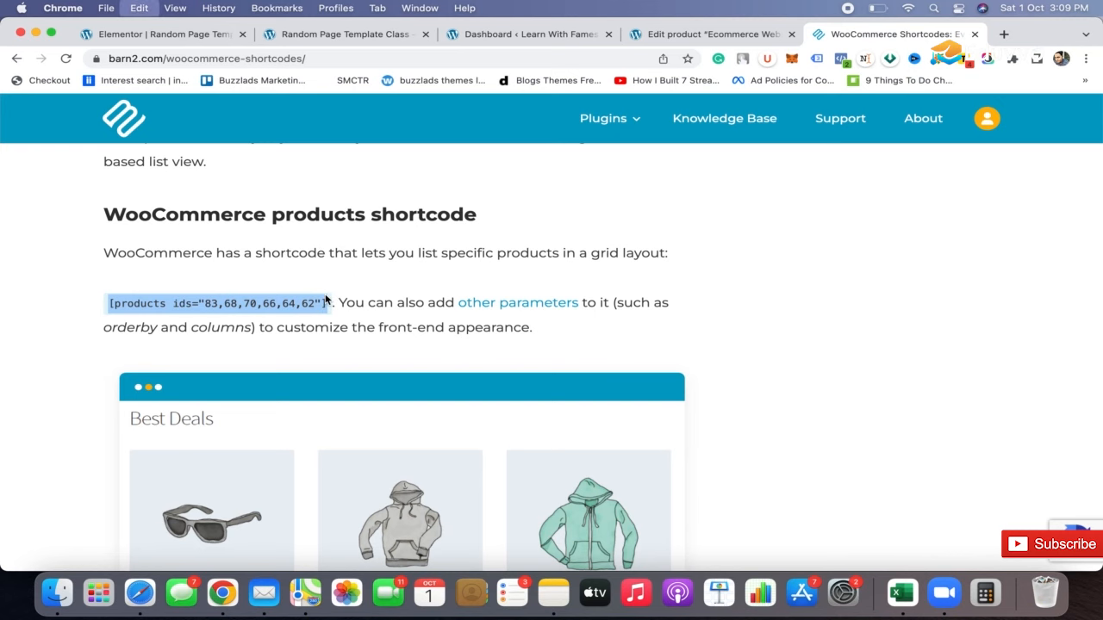
left_click(659, 34)
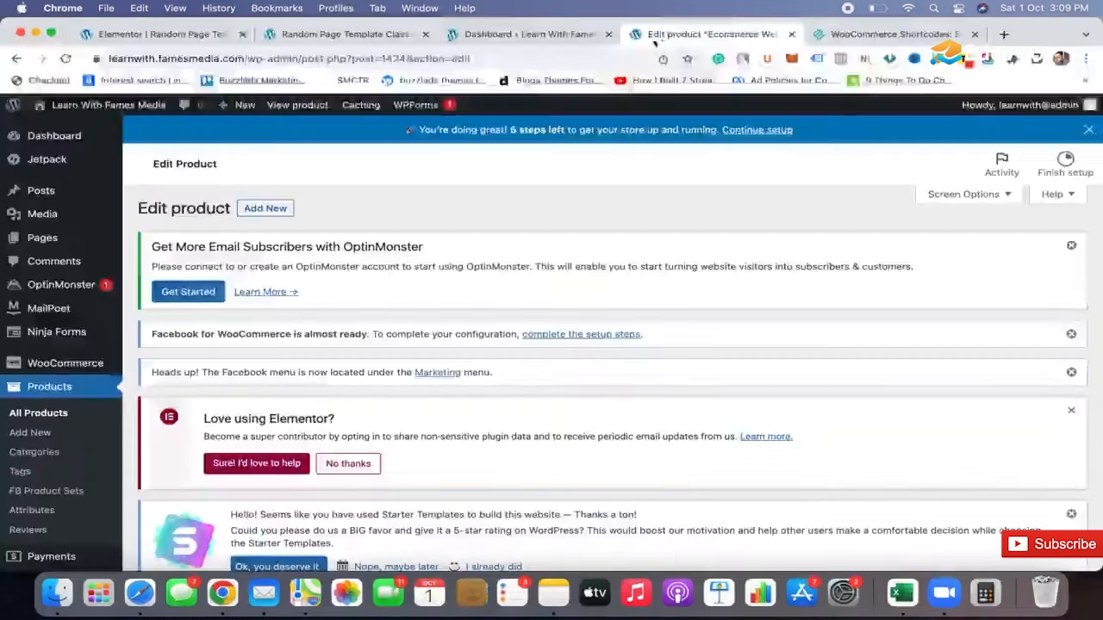
left_click(183, 39)
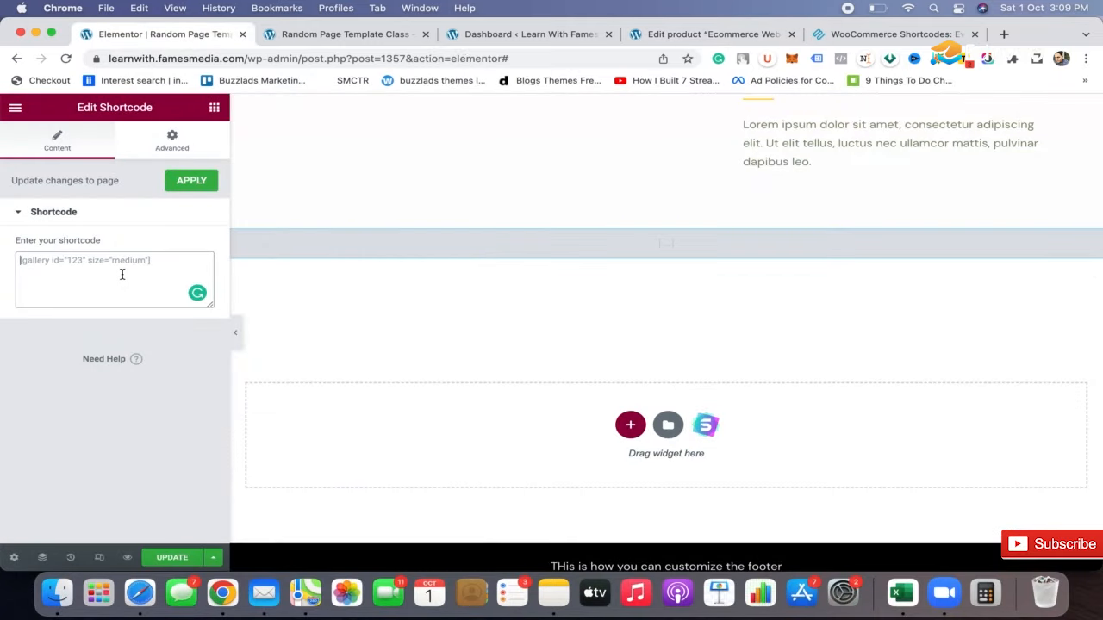
key("super+v")
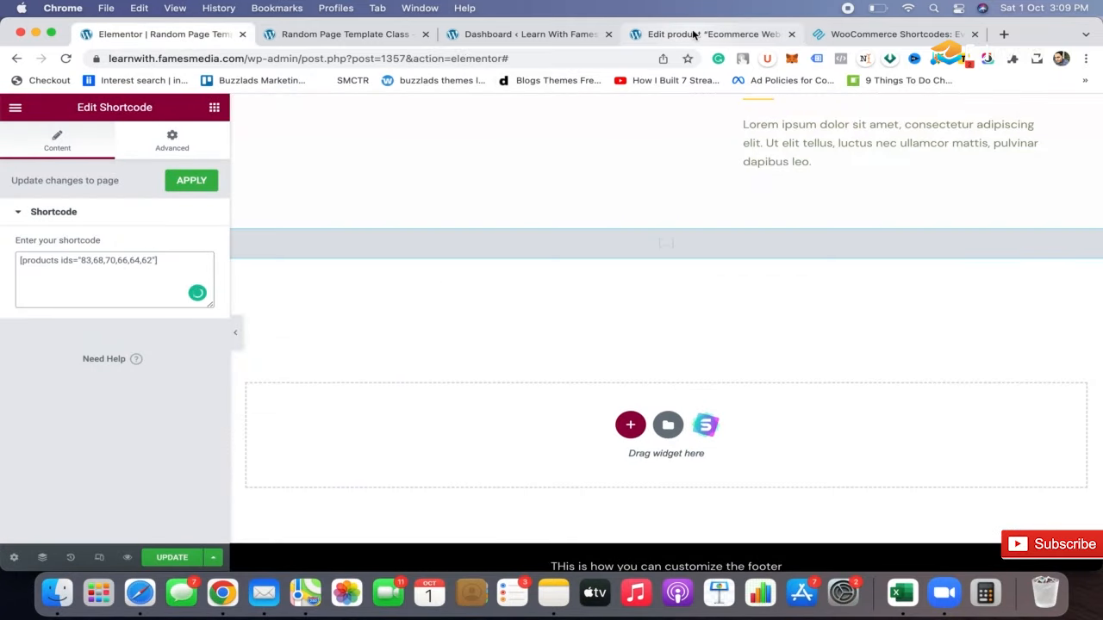
Step: Open the list of all WooCommerce products and look up the ID of the "Ecommerce Website" product
left_click(694, 34)
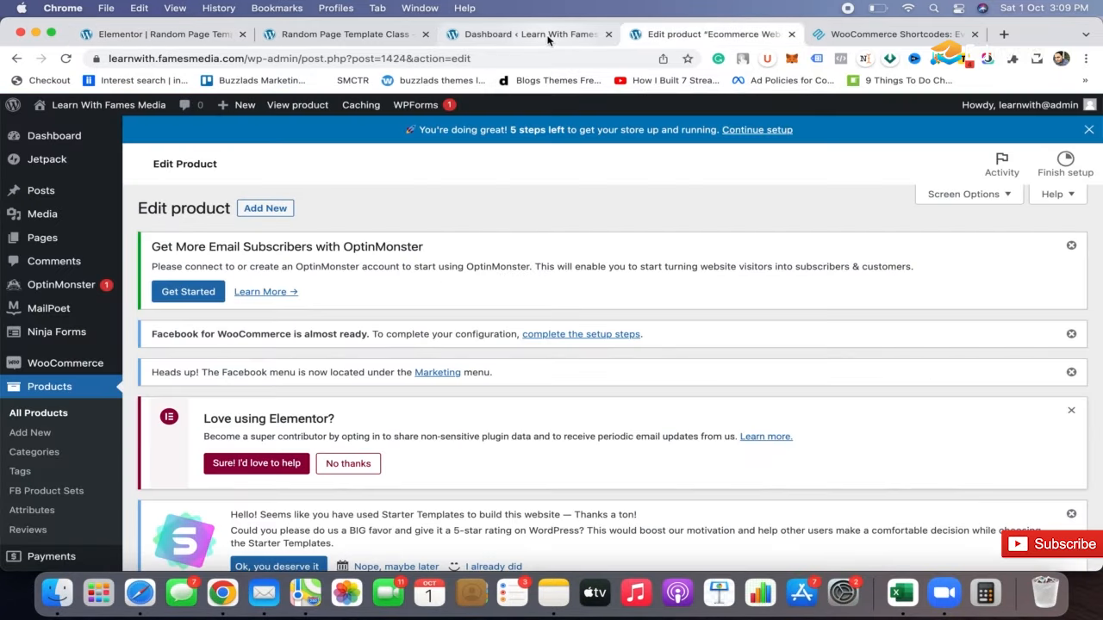
scroll(170, 402, "down", 5)
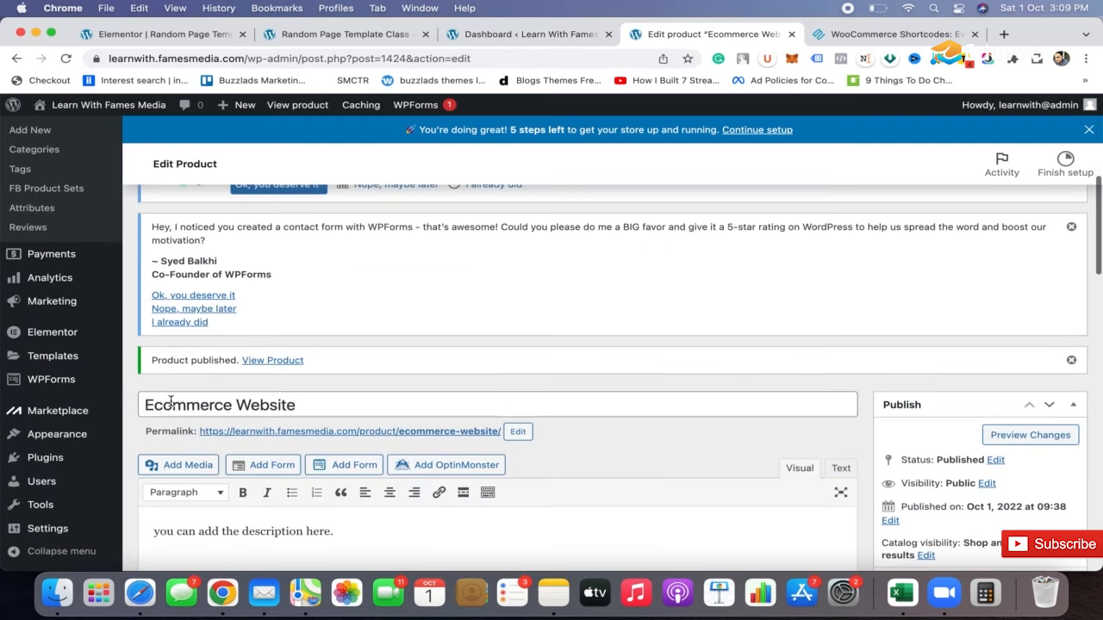
scroll(170, 402, "down", 2)
scroll(69, 284, "up", 4)
left_click(52, 285)
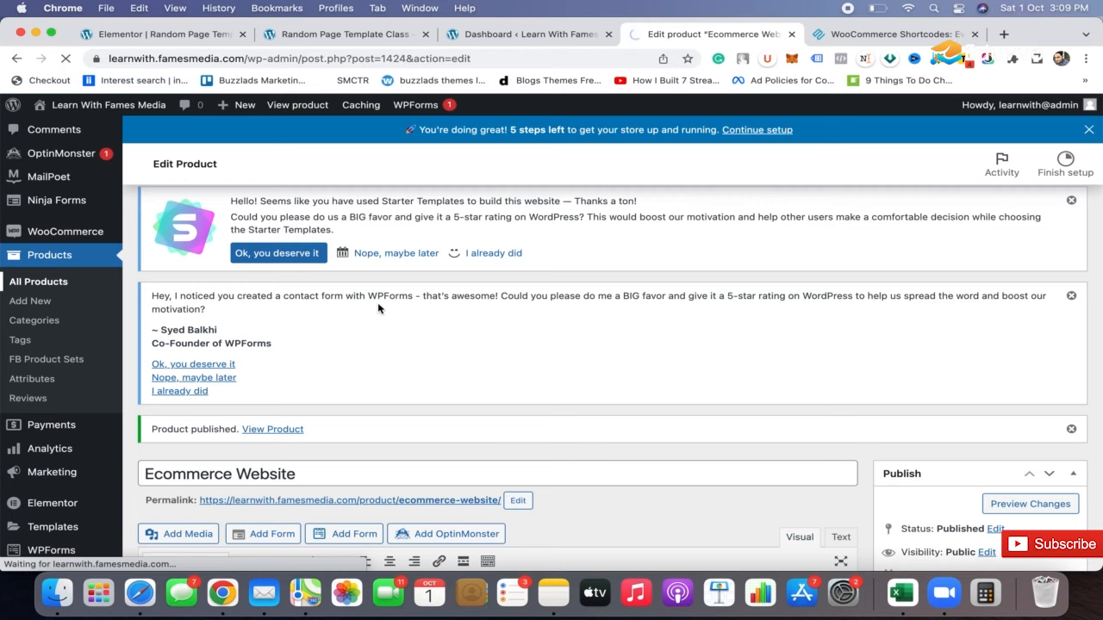
scroll(378, 308, "down", 3)
scroll(378, 309, "down", 5)
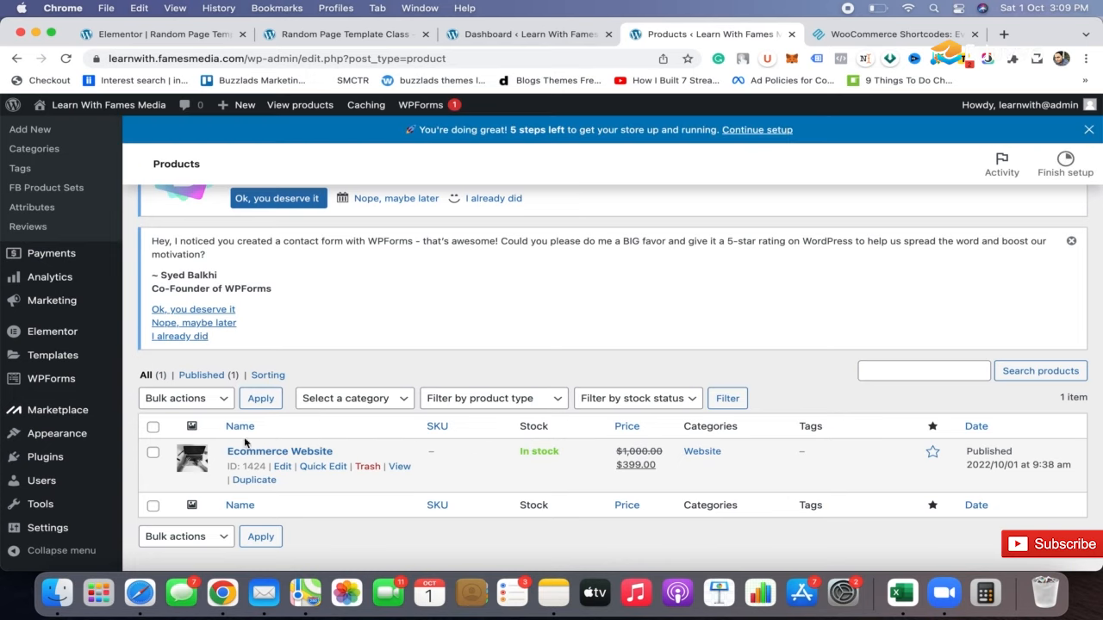
Step: Replace the IDs in the Elementor widget's shortcode so it reads [products ids="1424"], and update the page
left_click(210, 32)
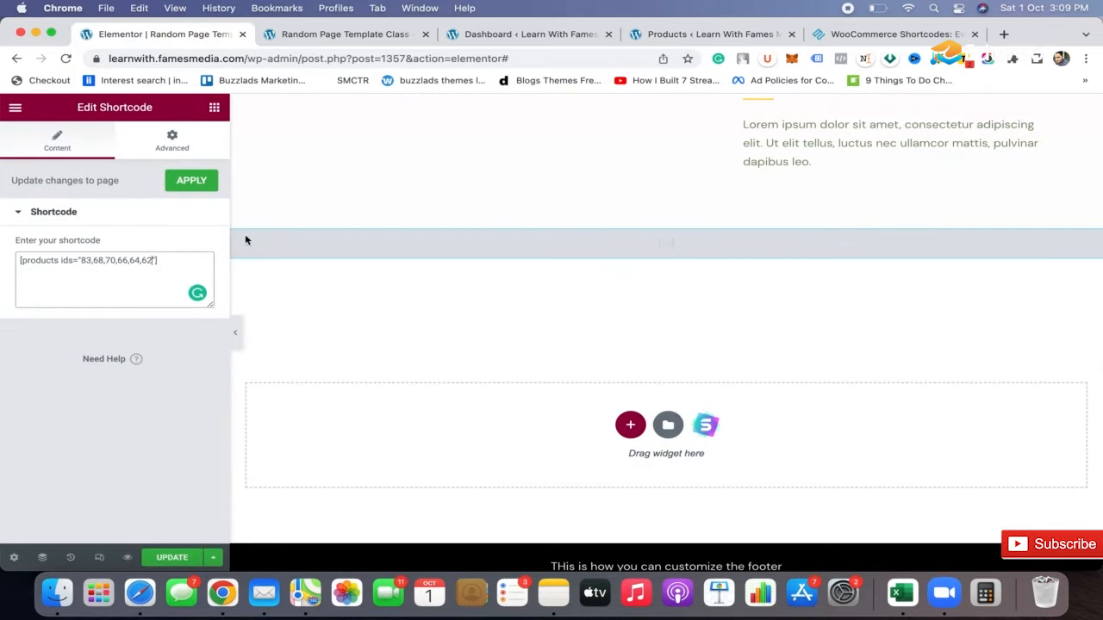
key("BackSpace")
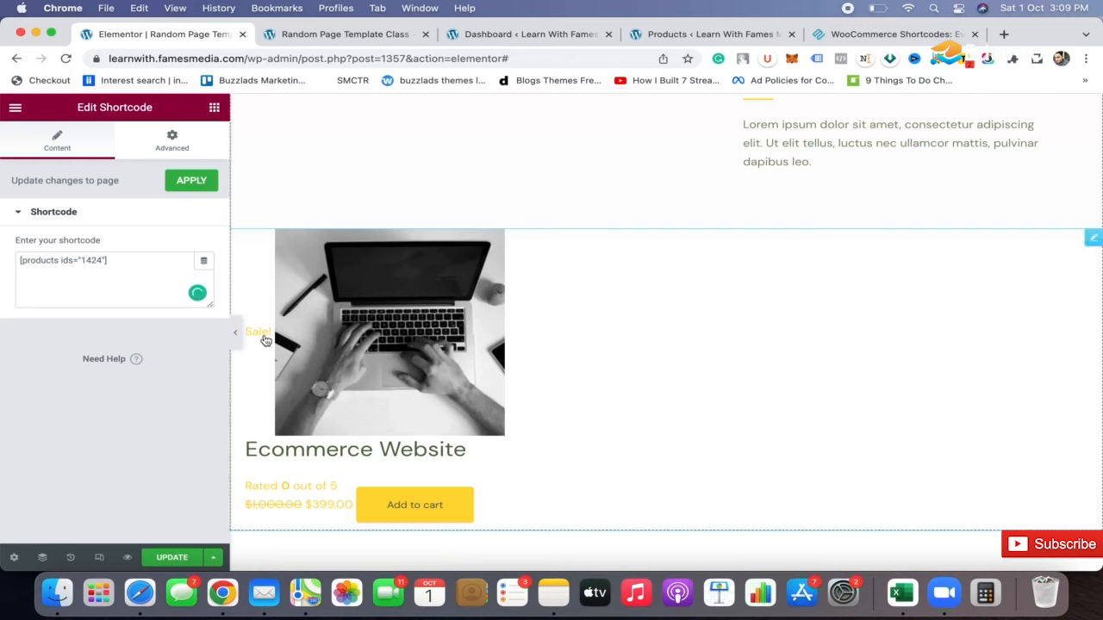
left_click(172, 558)
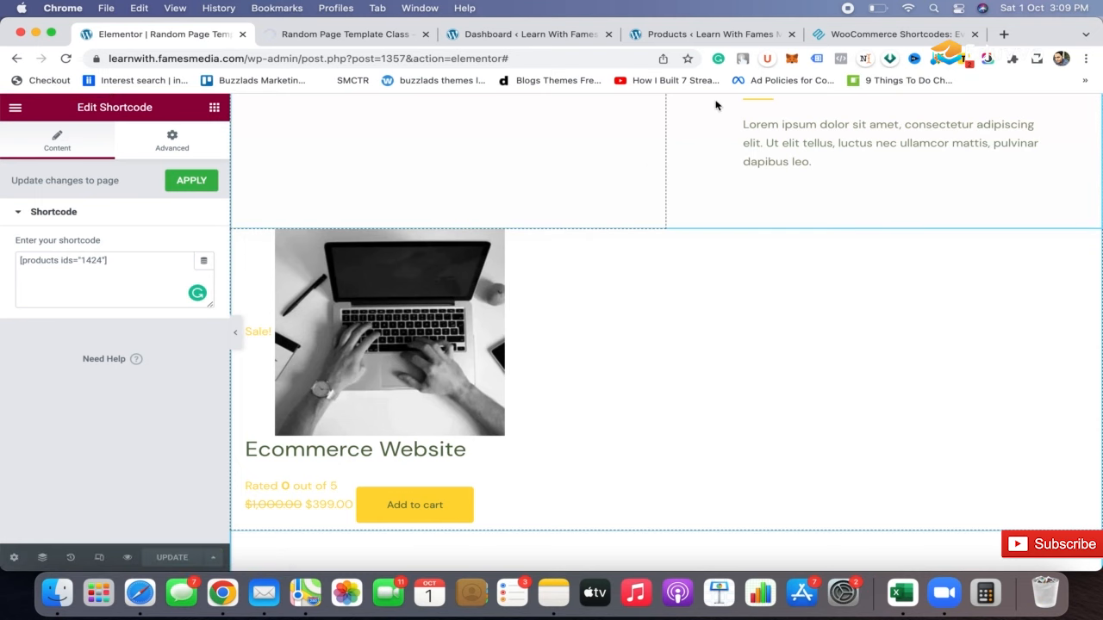
Step: Check how the "Ecommerce Website" product appears near the end of the Random Page Template Class preview page
left_click(360, 34)
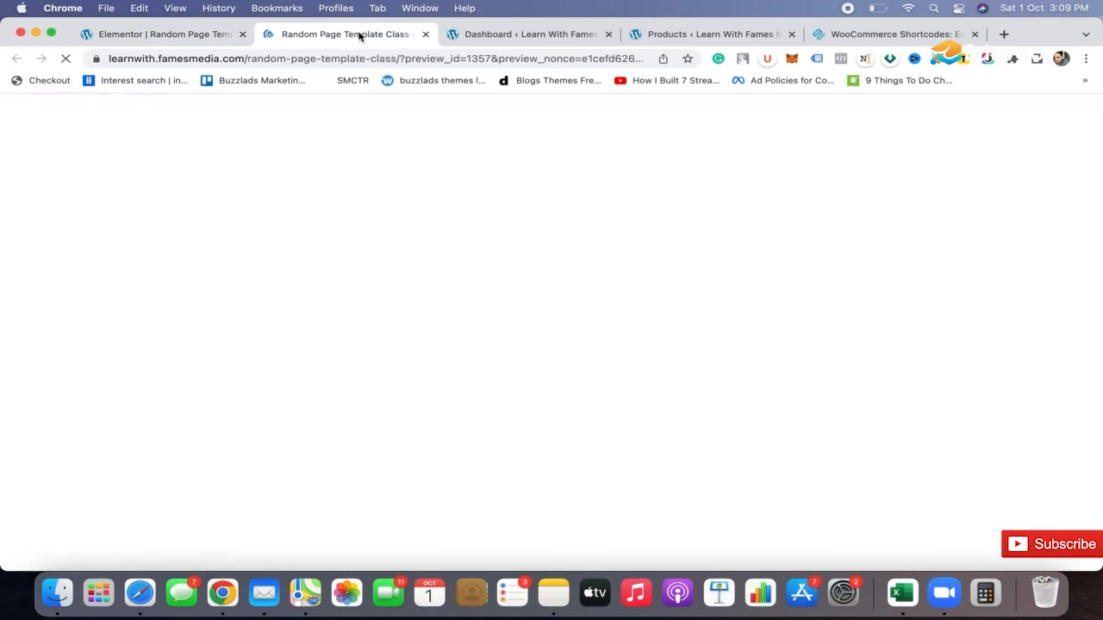
scroll(611, 338, "down", 20)
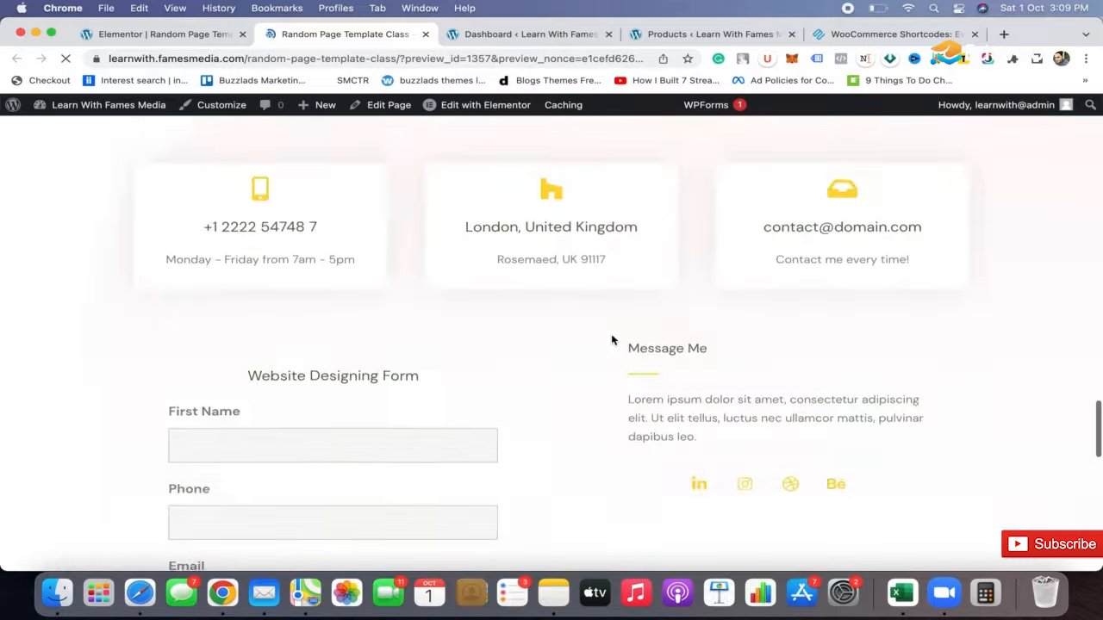
scroll(611, 340, "down", 10)
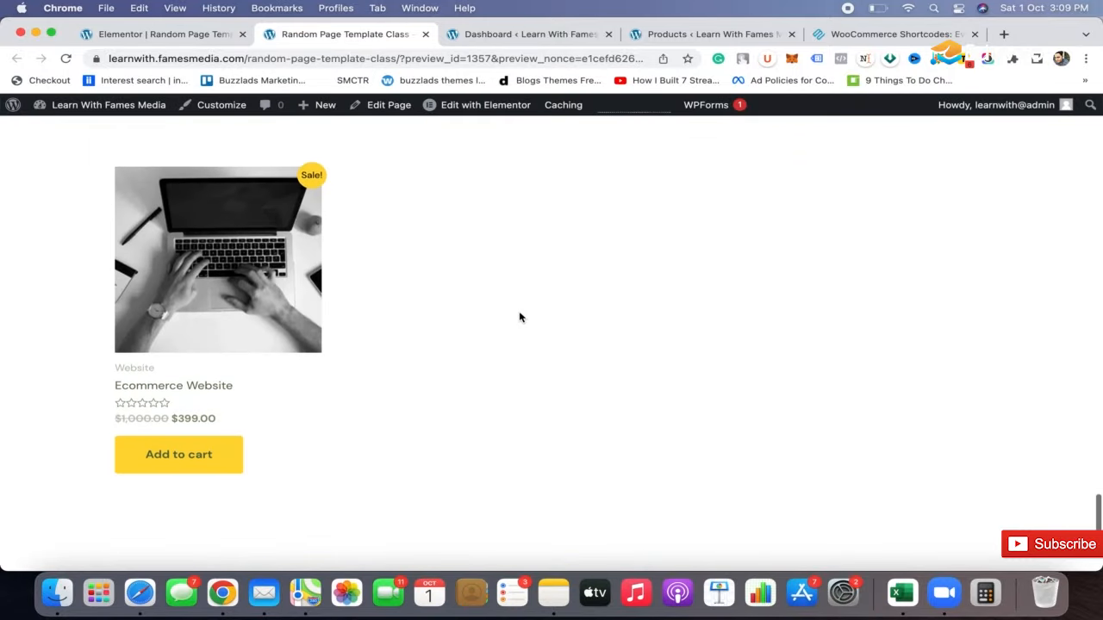
scroll(519, 317, "down", 1)
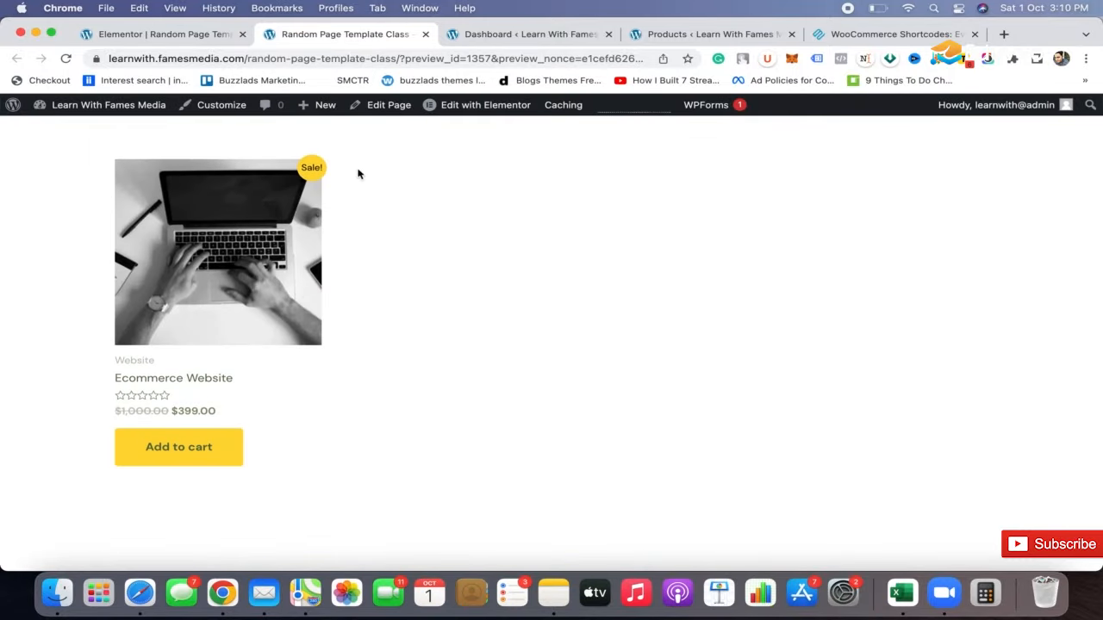
Step: Back in the Elementor editor, add an Inner Section above the product shortcode and extend it to three columns
left_click(185, 34)
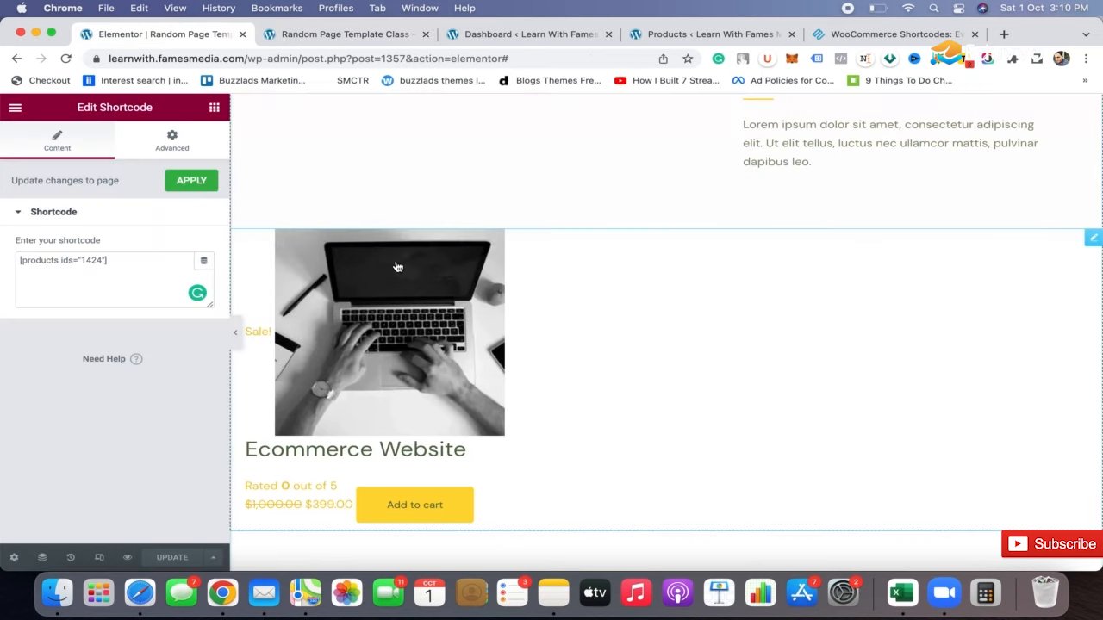
left_click(215, 108)
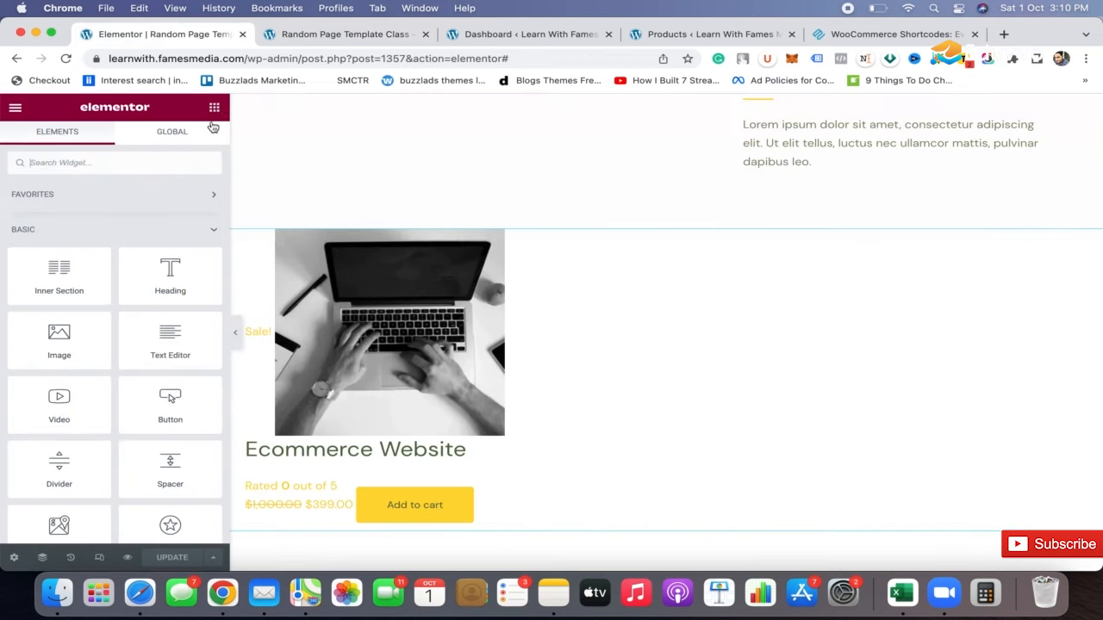
left_click_drag(90, 277, 586, 239)
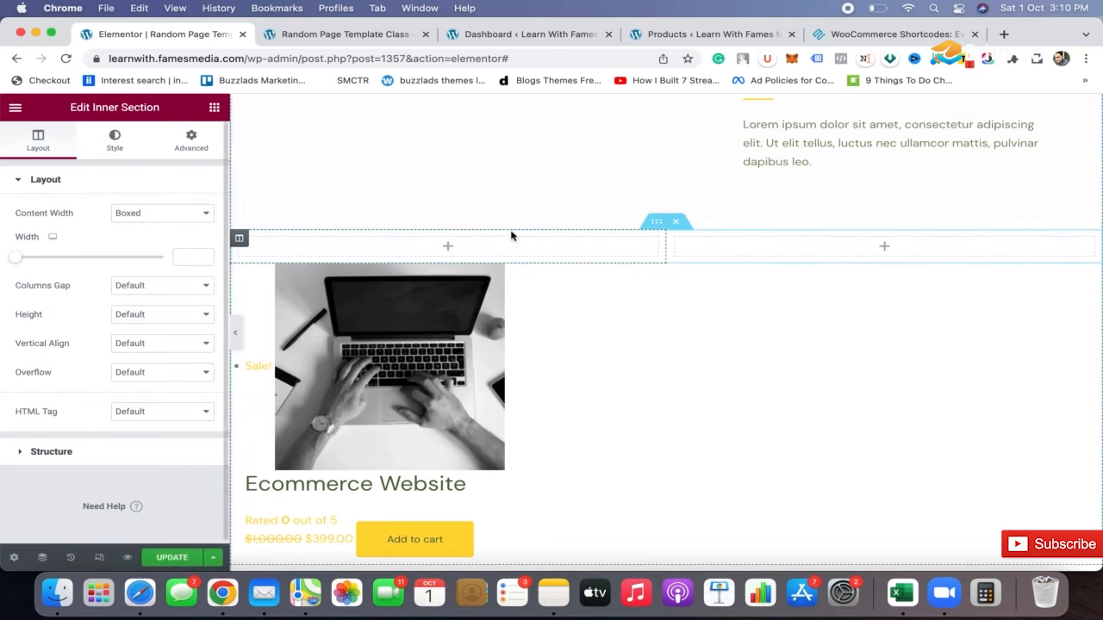
right_click(248, 242)
left_click(292, 277)
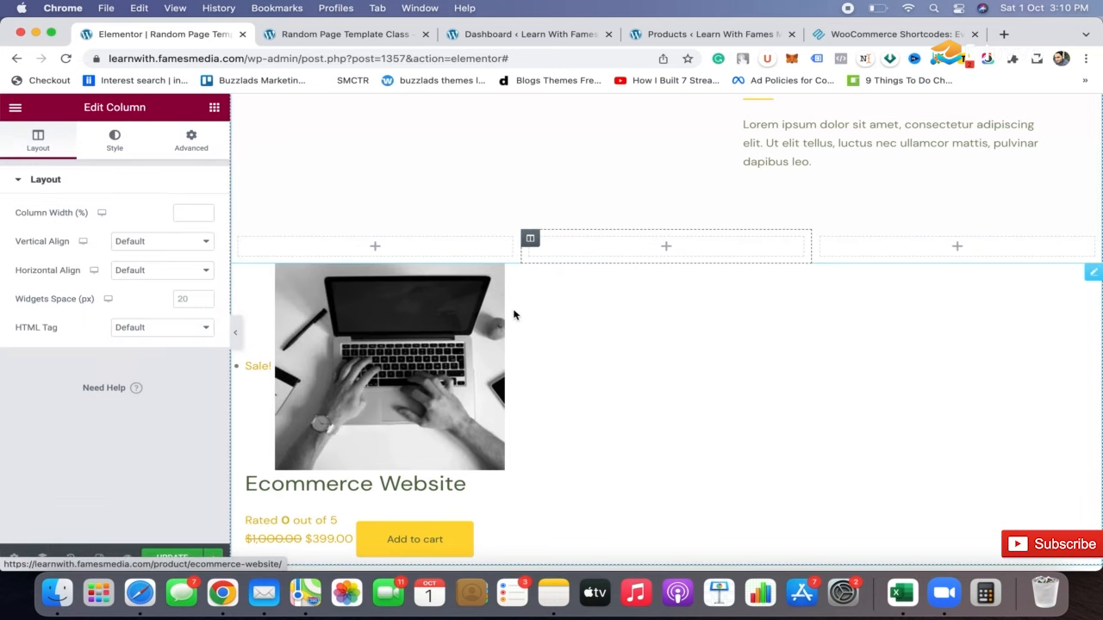
Step: Move the product Shortcode widget into the first inner column and place a duplicate of it in the second column
left_click_drag(1095, 272, 375, 245)
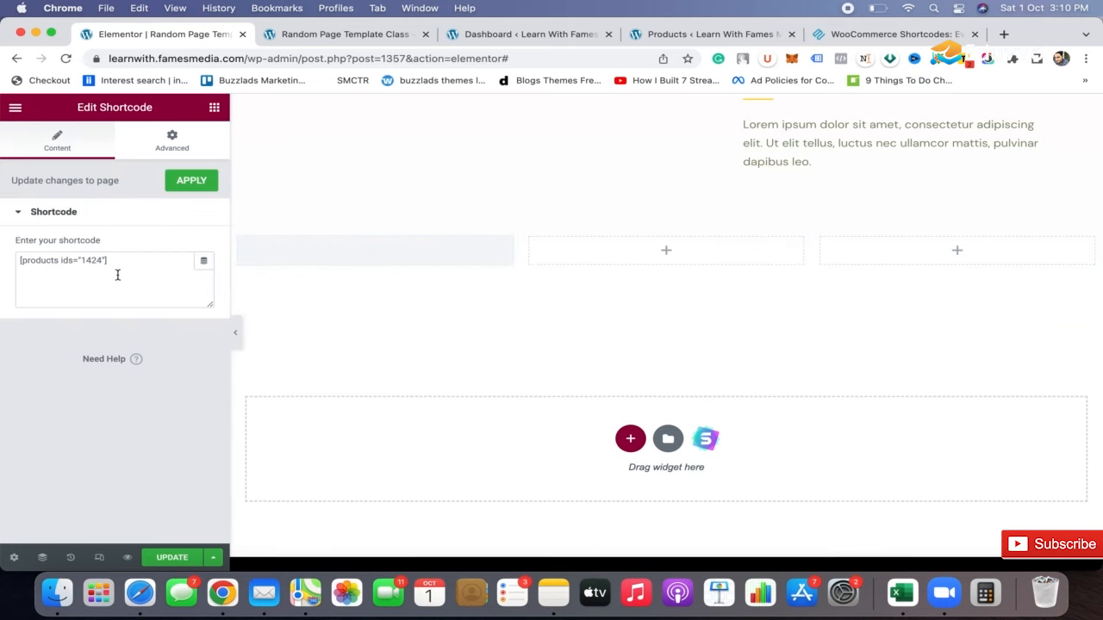
right_click(499, 248)
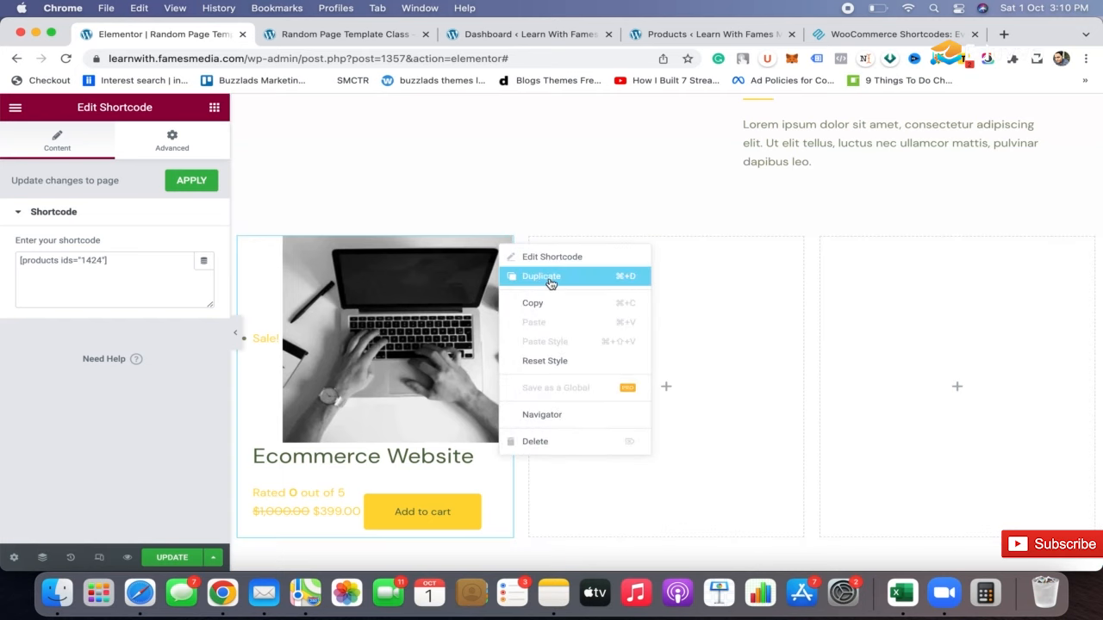
left_click(551, 284)
scroll(490, 376, "down", 3)
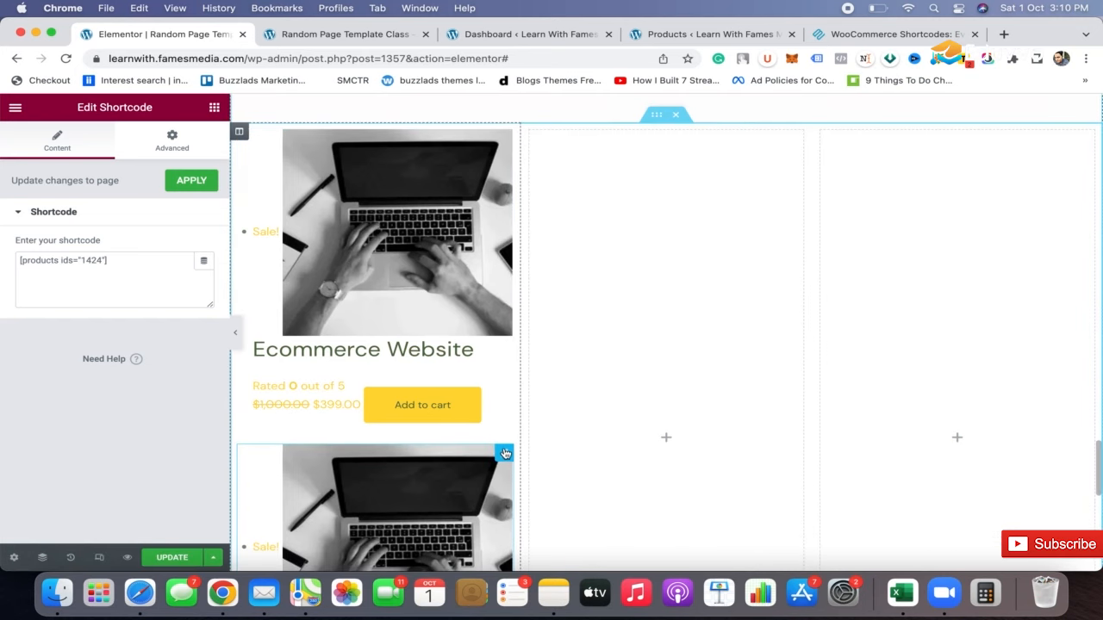
left_click_drag(505, 455, 710, 246)
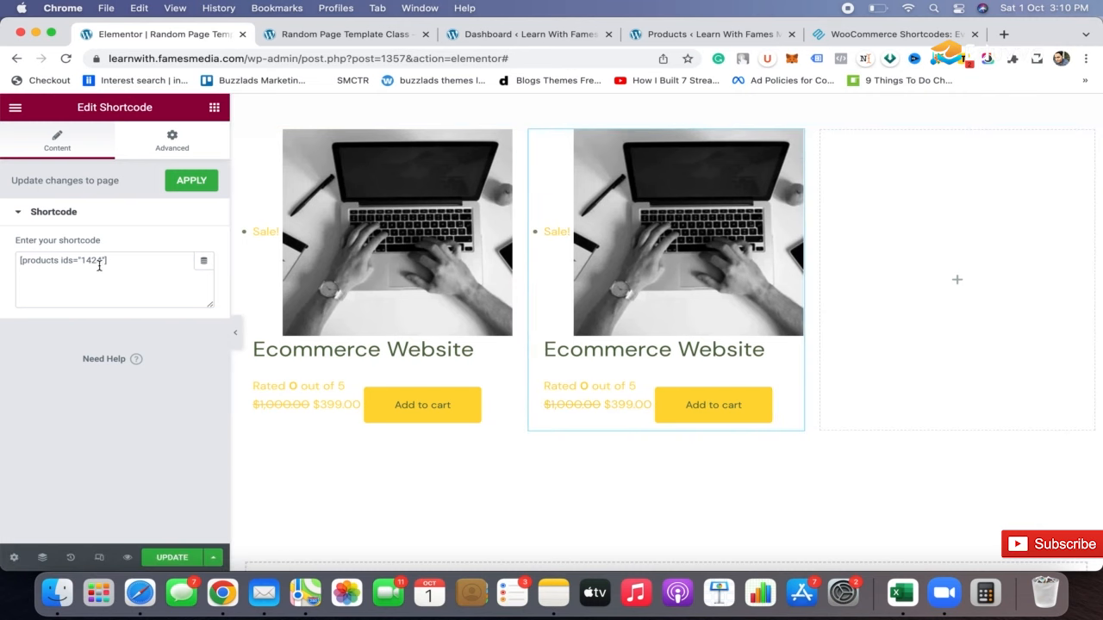
Step: Duplicate the second column's Shortcode widget, move the copy into the third column, and update the page
right_click(800, 140)
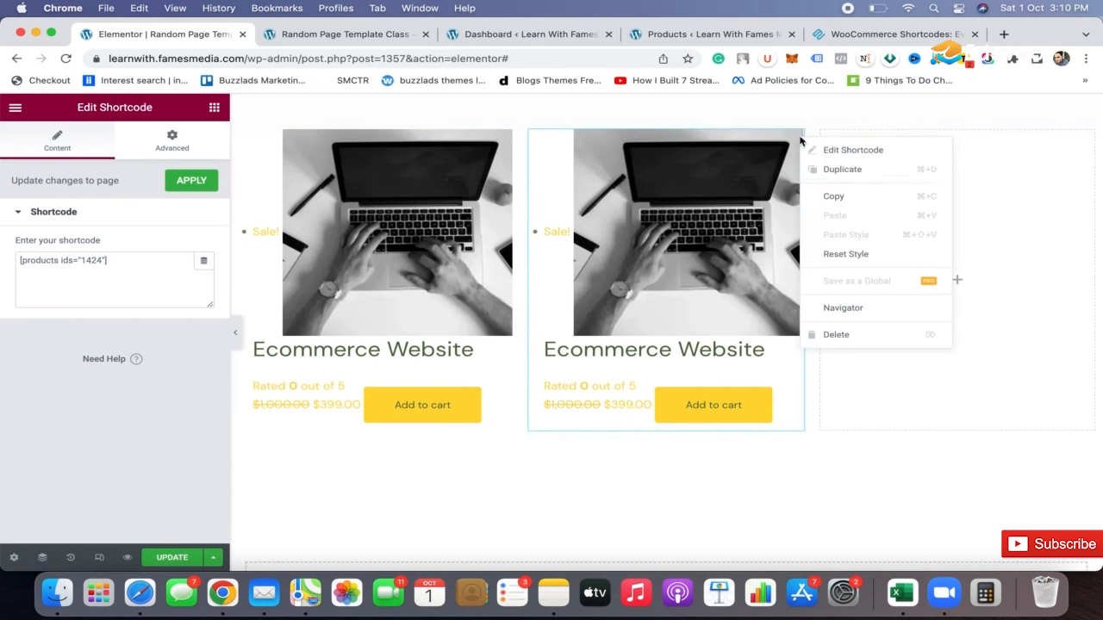
left_click(835, 170)
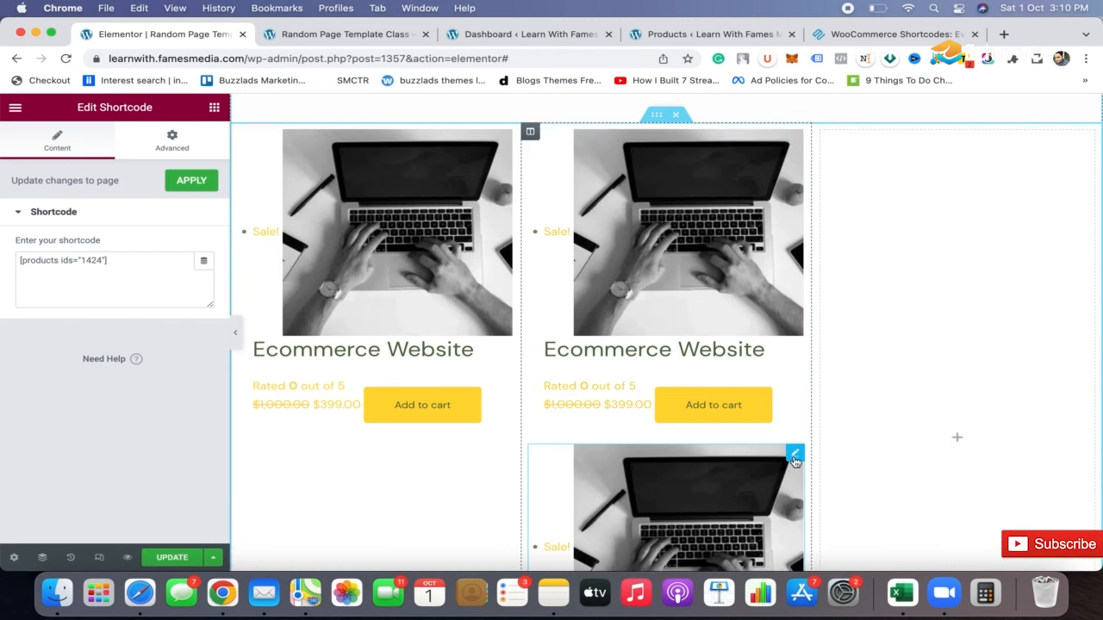
left_click_drag(796, 461, 956, 280)
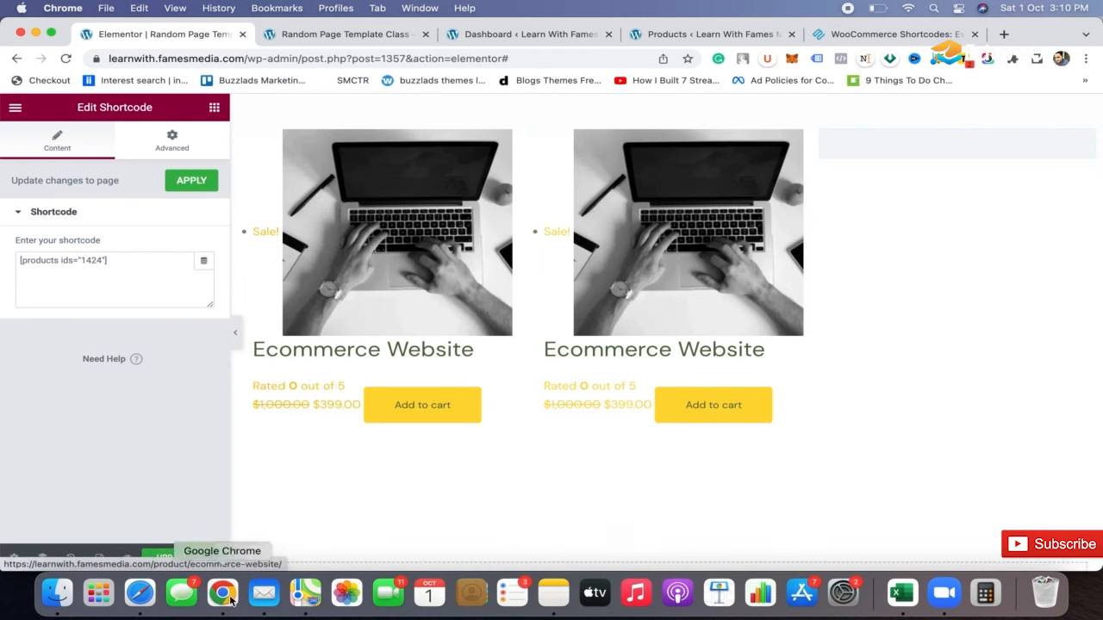
left_click(153, 559)
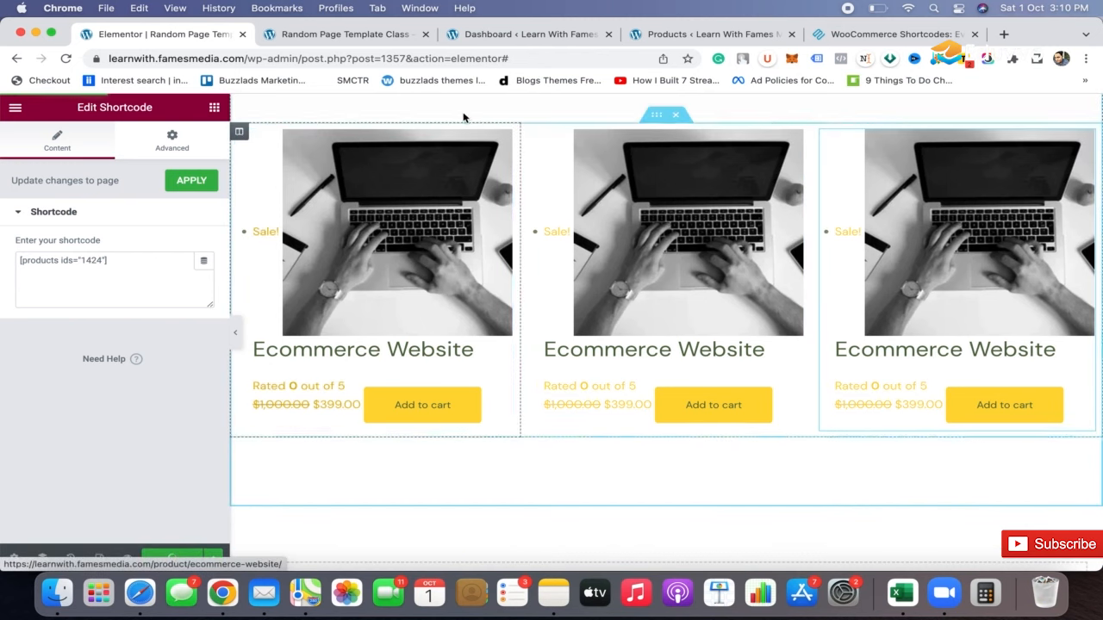
Step: Check the three-column product row on the preview page, and view it in the editor with the widget panel briefly hidden
left_click(345, 34)
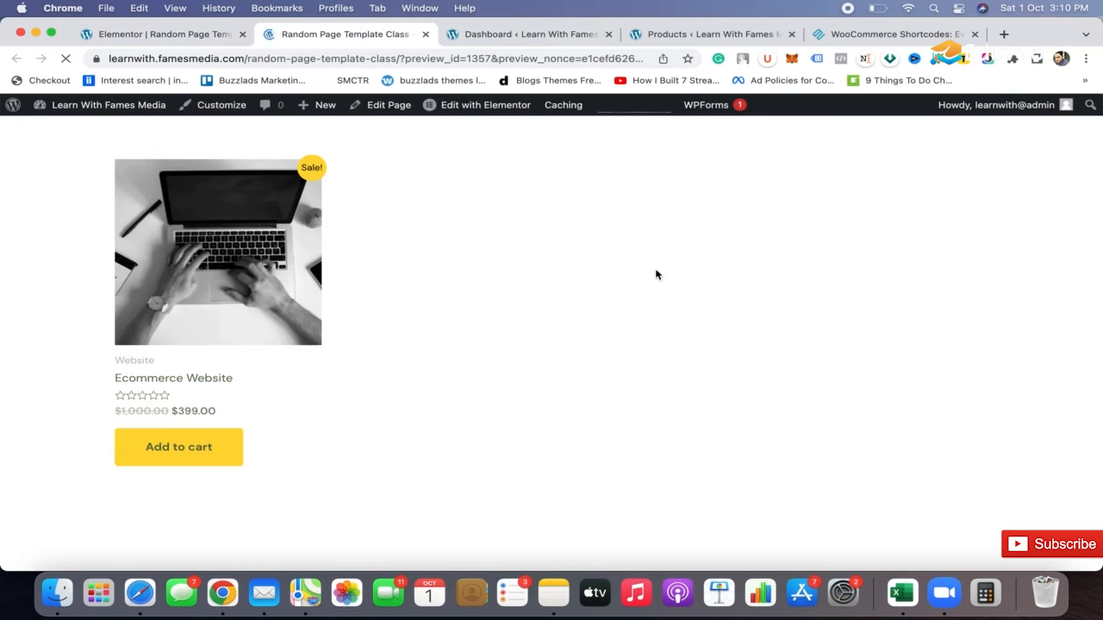
scroll(656, 274, "down", 15)
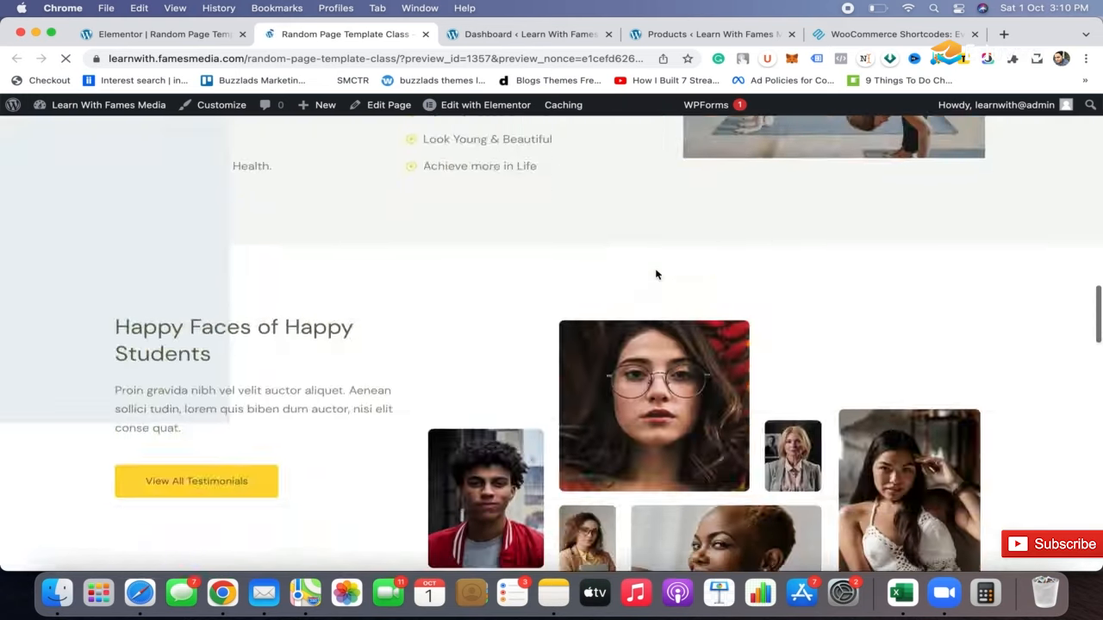
scroll(656, 273, "down", 10)
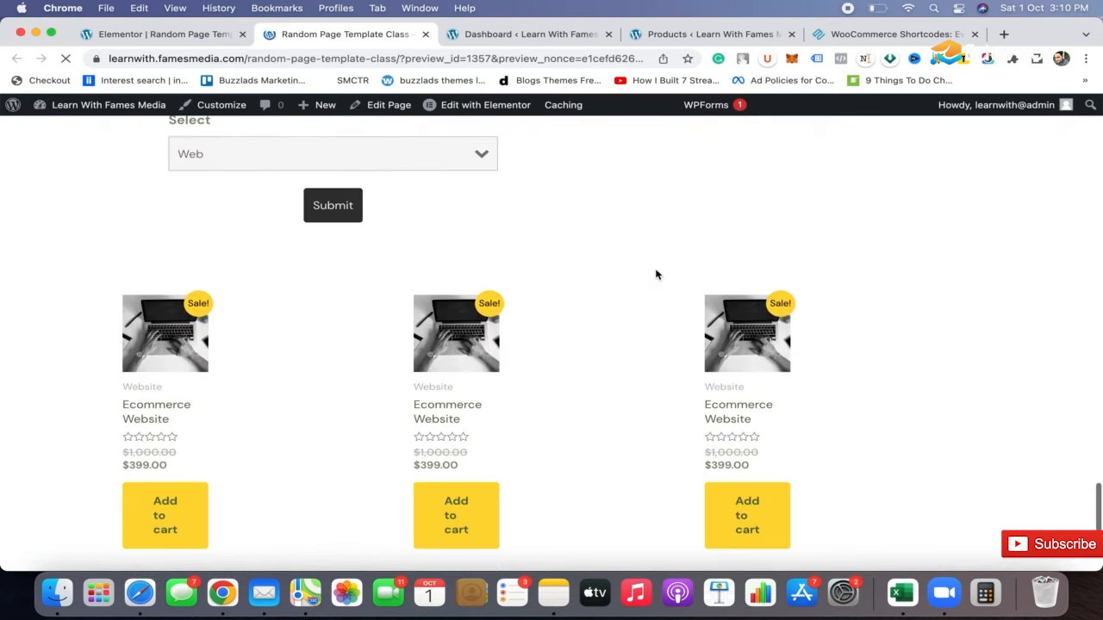
left_click(175, 36)
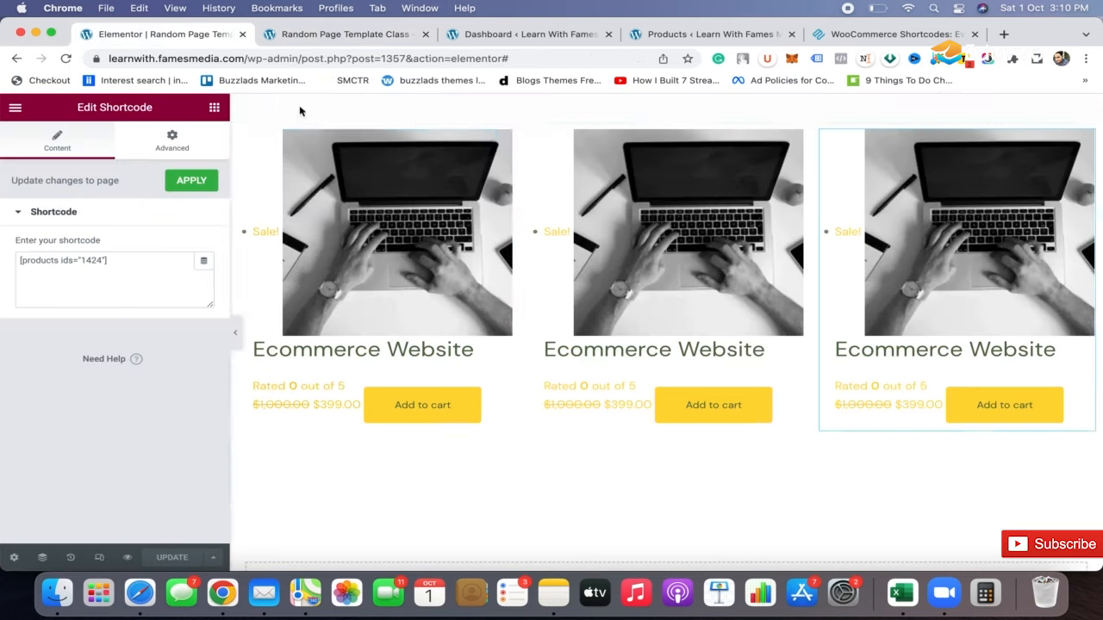
left_click(235, 333)
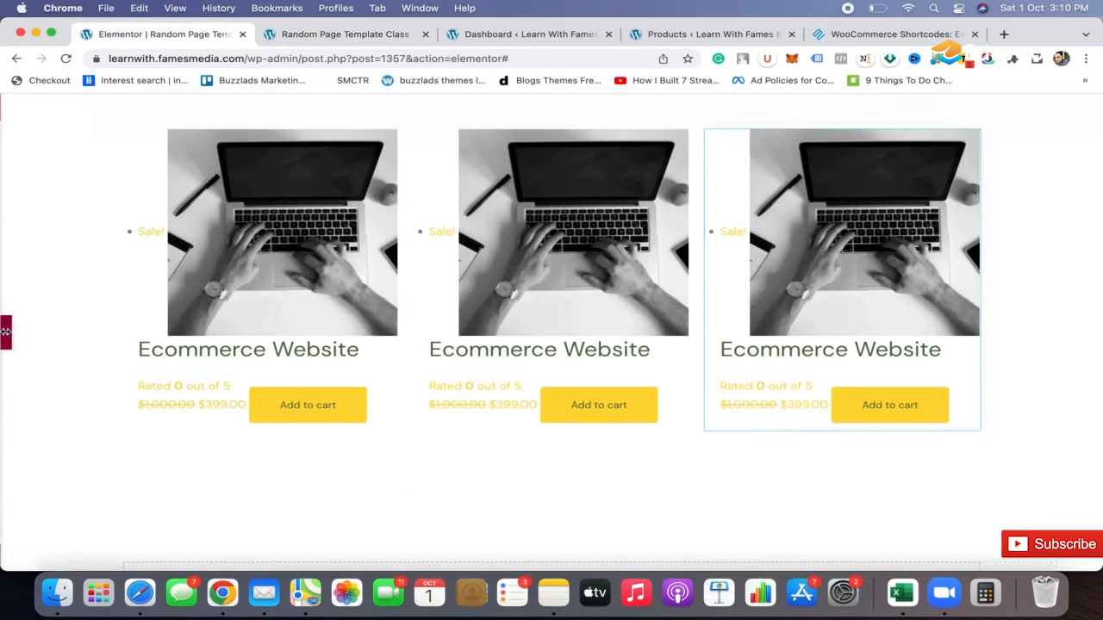
left_click(5, 332)
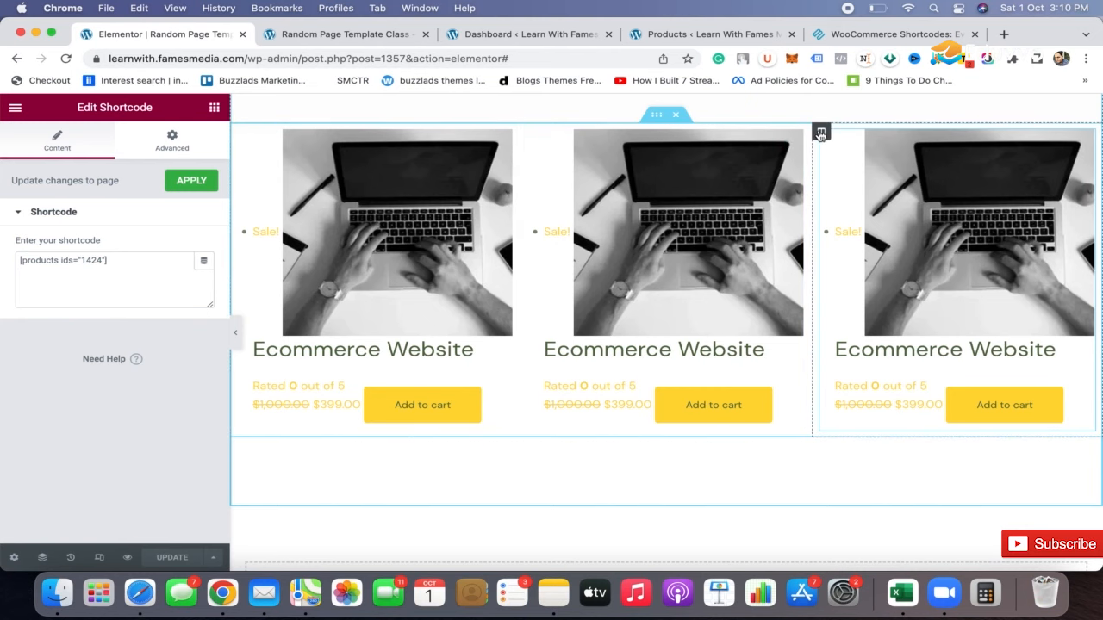
Step: Delete the third product column, open the first column's advanced settings, and save the page
right_click(820, 133)
left_click(861, 328)
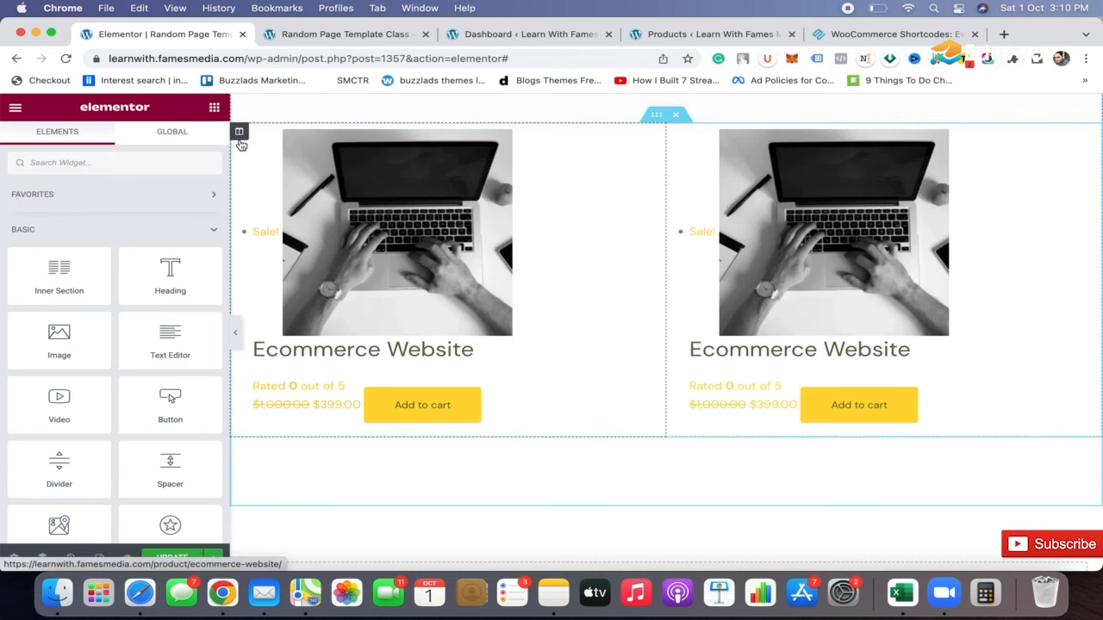
left_click(239, 132)
left_click(191, 142)
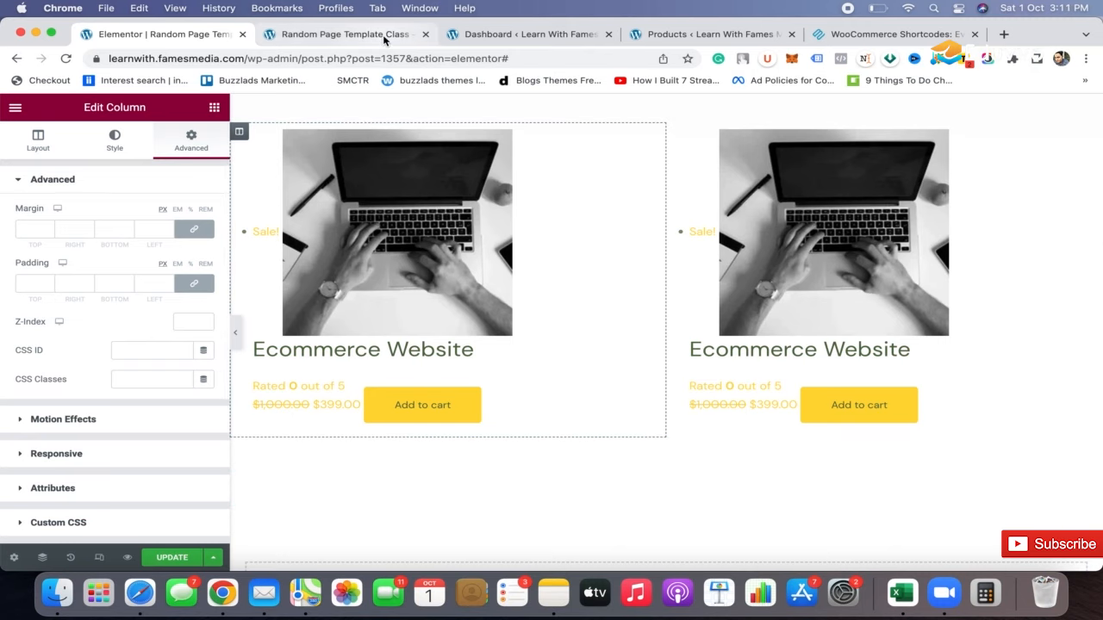
key("ctrl+s")
Step: Reload the preview page and check the two-column product row below the form
left_click(343, 36)
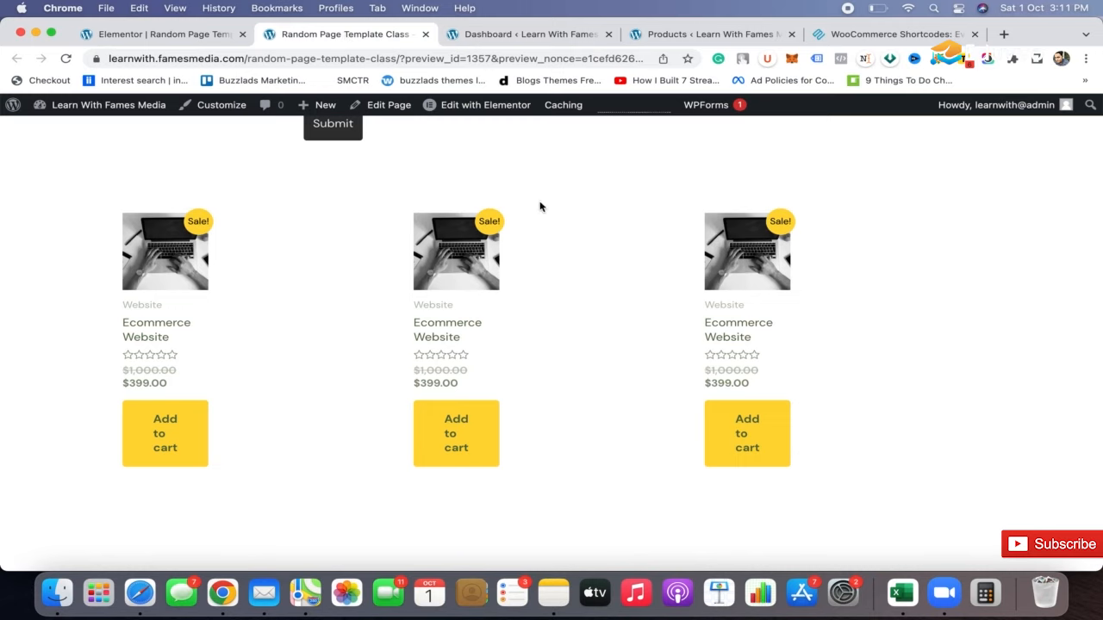
key("super+r")
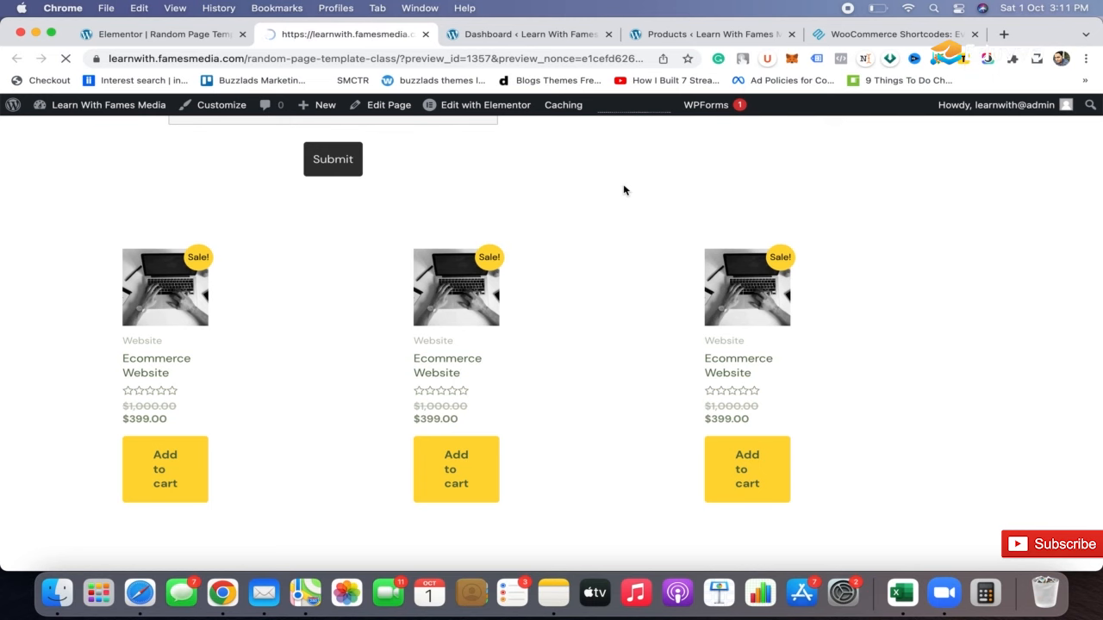
scroll(624, 190, "down", 20)
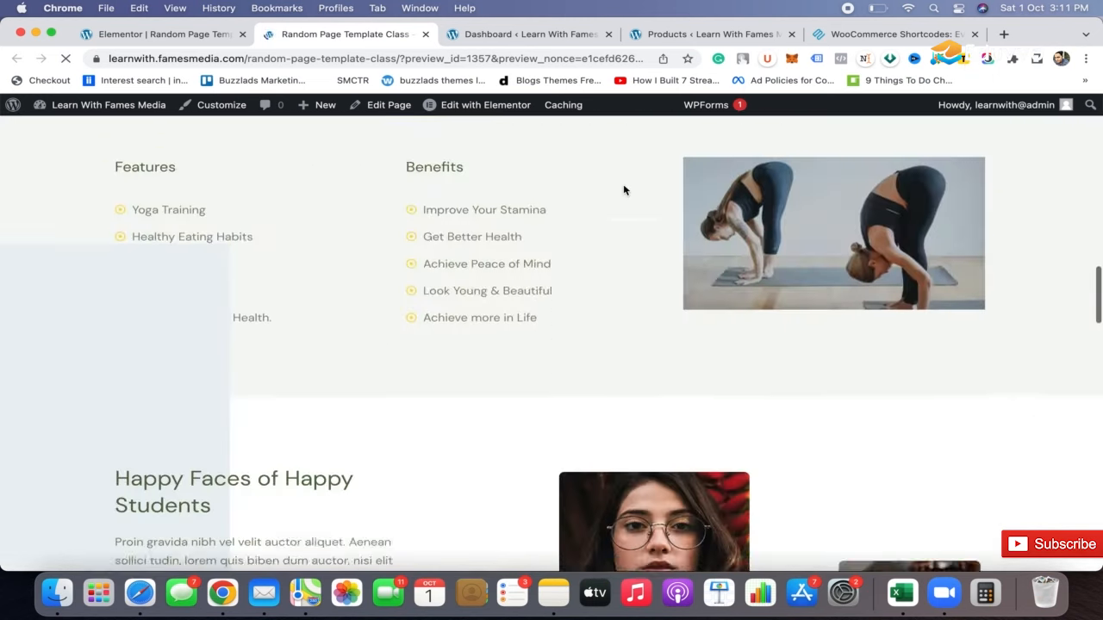
scroll(625, 189, "down", 15)
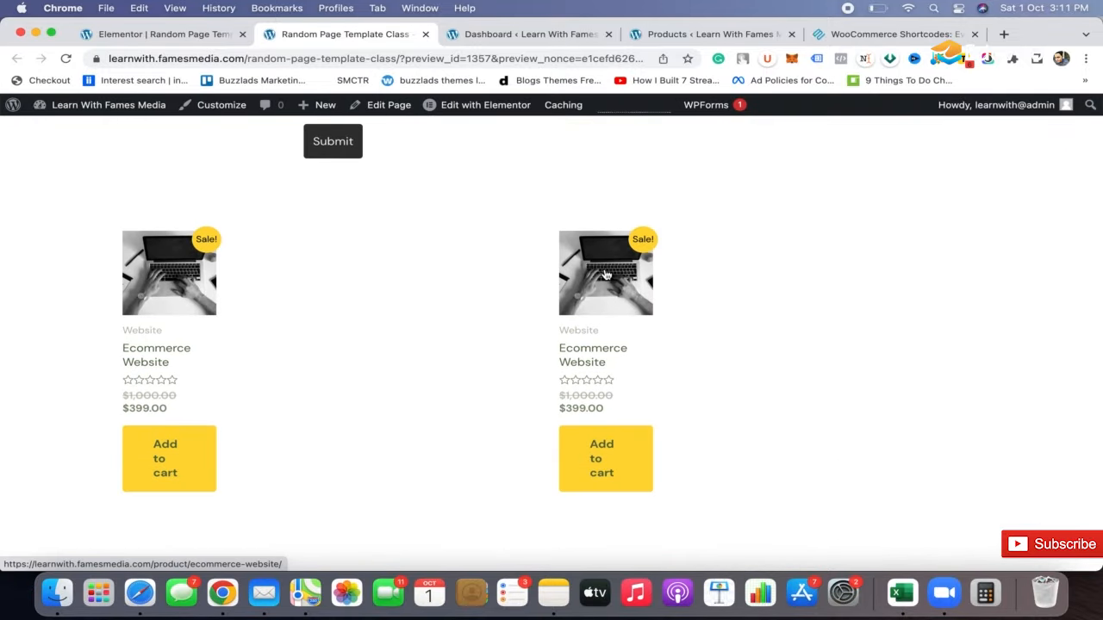
Step: In the Elementor editor, set the content width of the products' Inner Section to Full Width
left_click(197, 34)
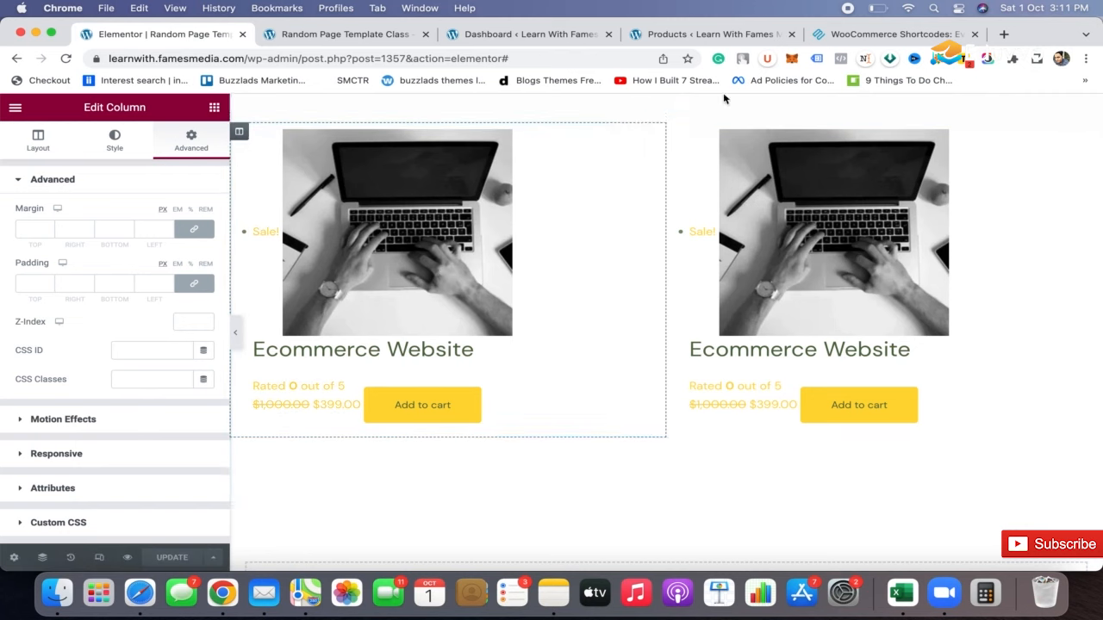
left_click(655, 117)
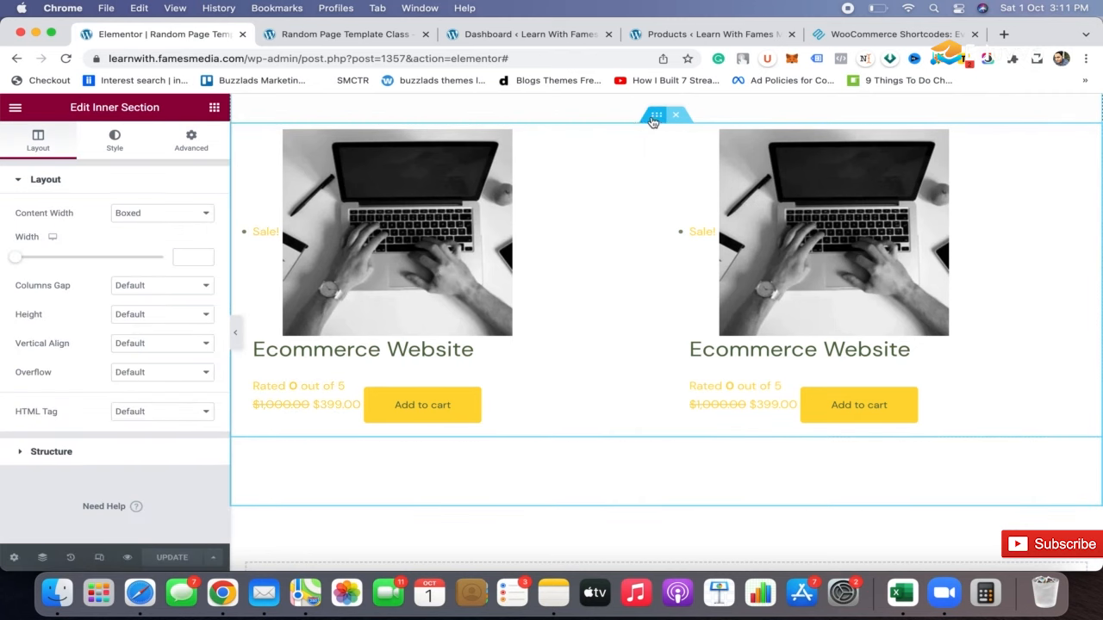
left_click(183, 215)
left_click(181, 230)
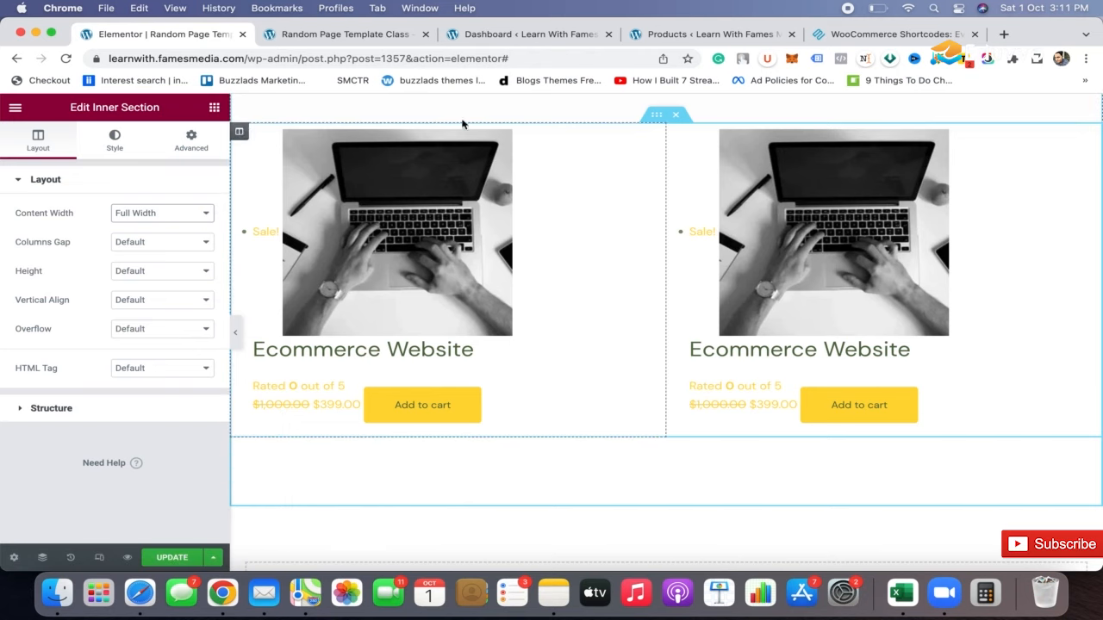
Step: Add a single-column section below the products row and place a two-column Inner Section inside it
scroll(648, 126, "down", 5)
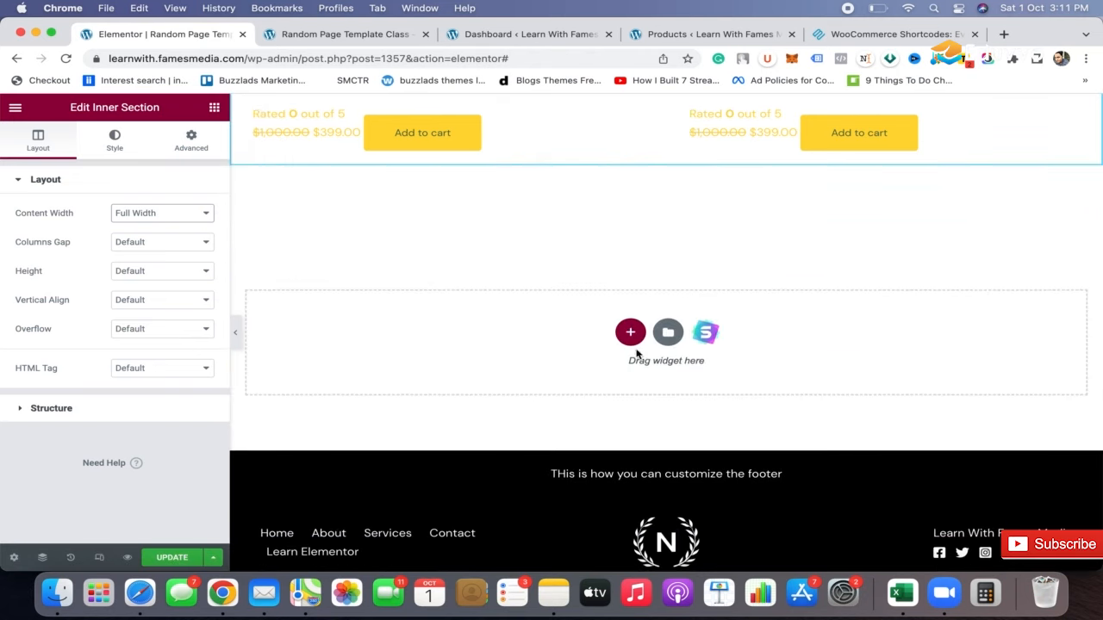
left_click(631, 336)
left_click(465, 364)
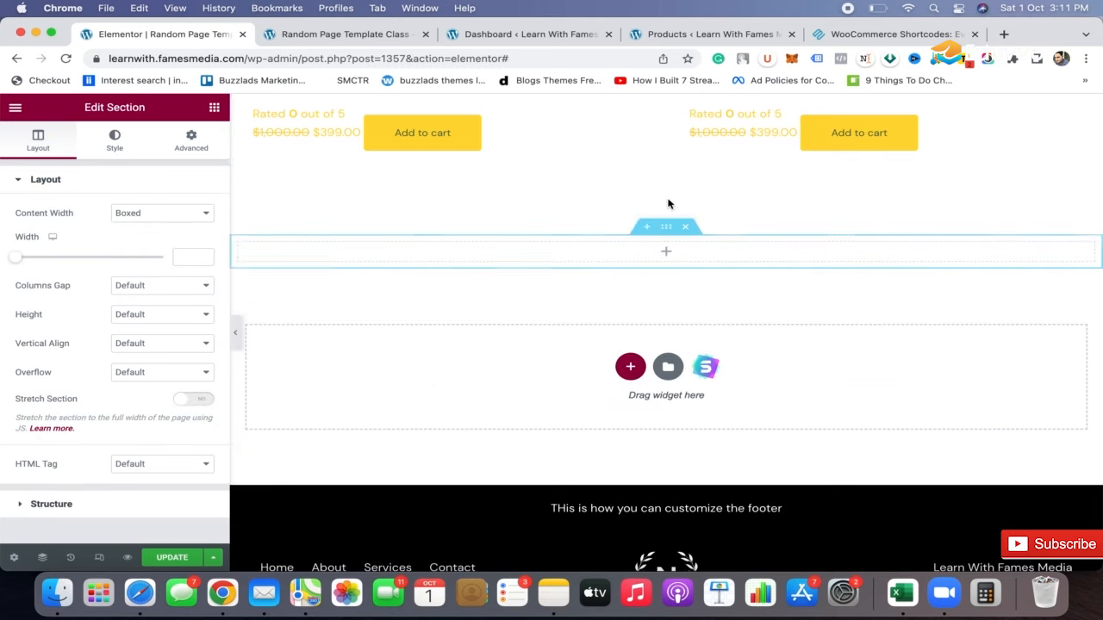
left_click(214, 107)
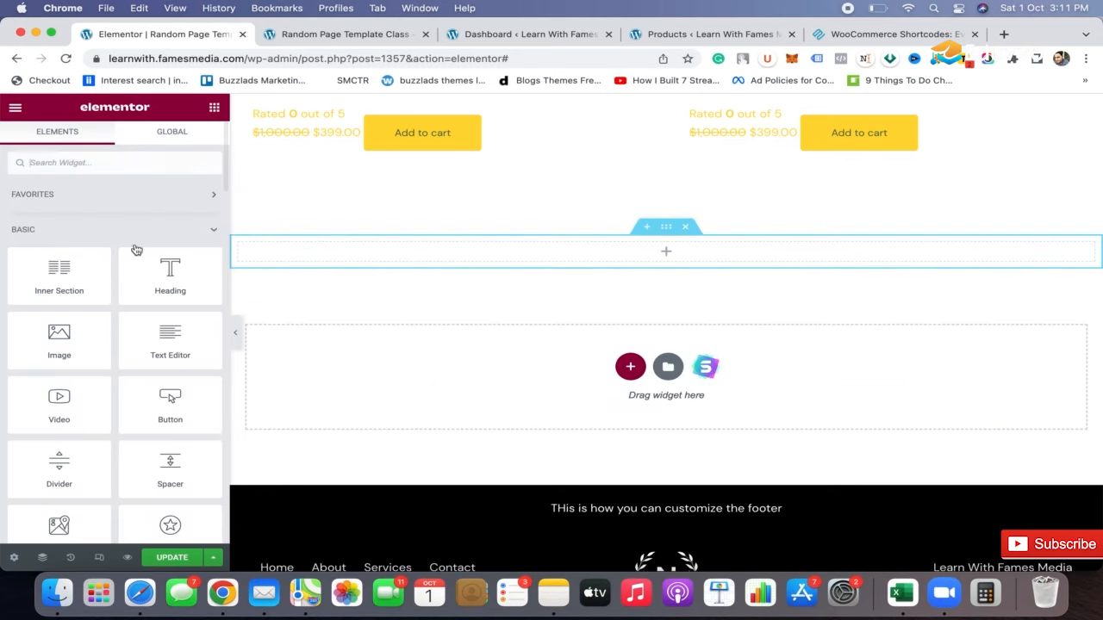
left_click_drag(78, 282, 660, 254)
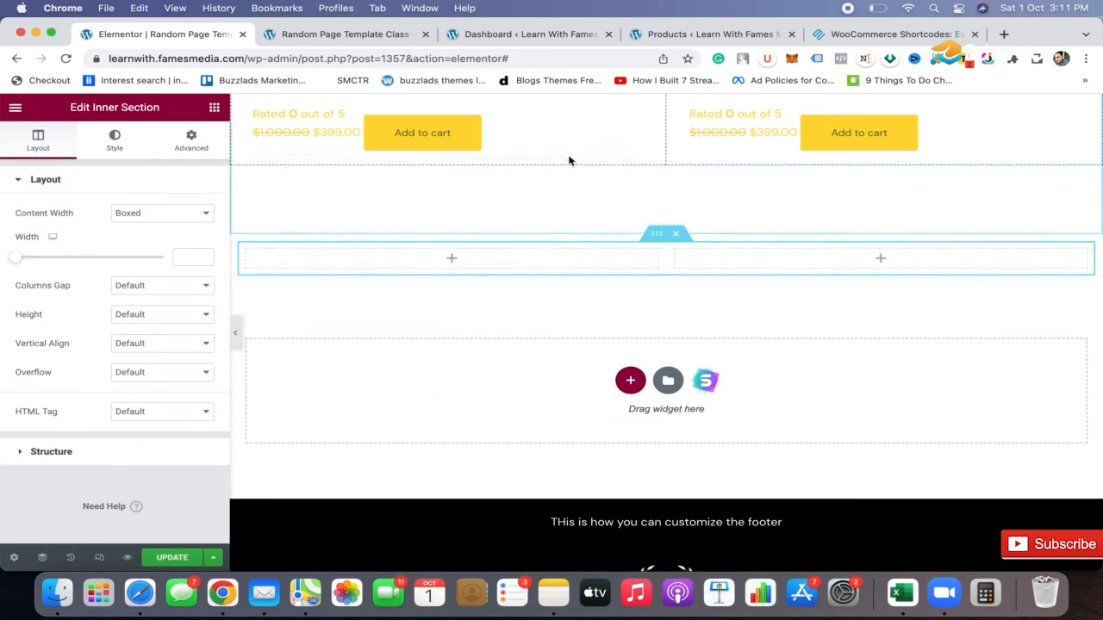
Step: Move both product shortcode widgets into the two columns of the new Inner Section below
scroll(568, 161, "up", 3)
scroll(568, 161, "up", 1)
left_click_drag(649, 131, 470, 521)
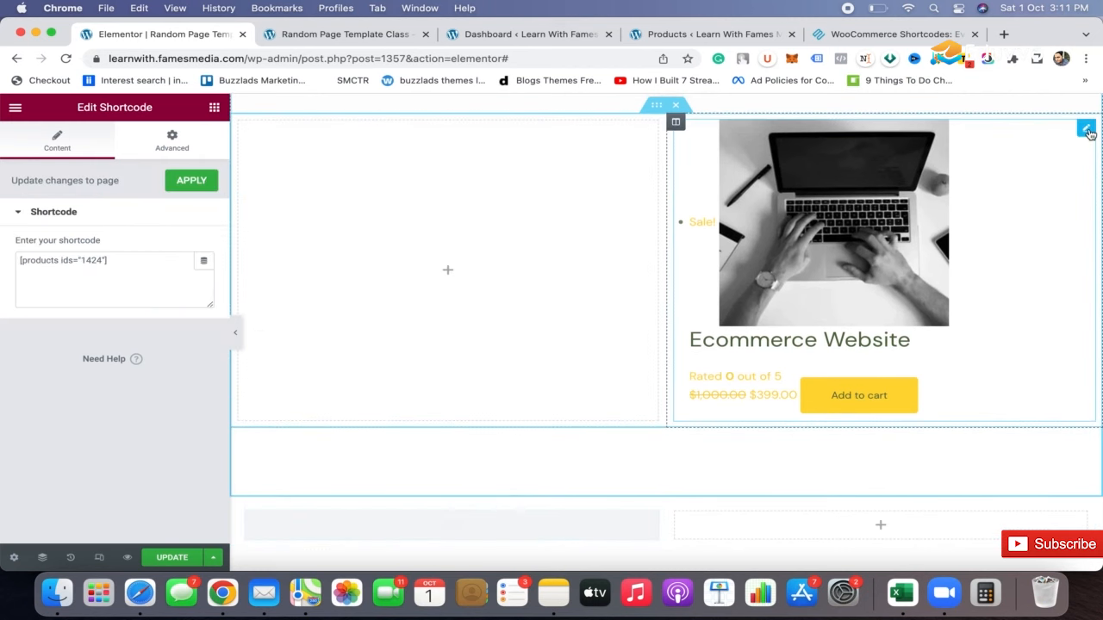
left_click_drag(1087, 130, 962, 400)
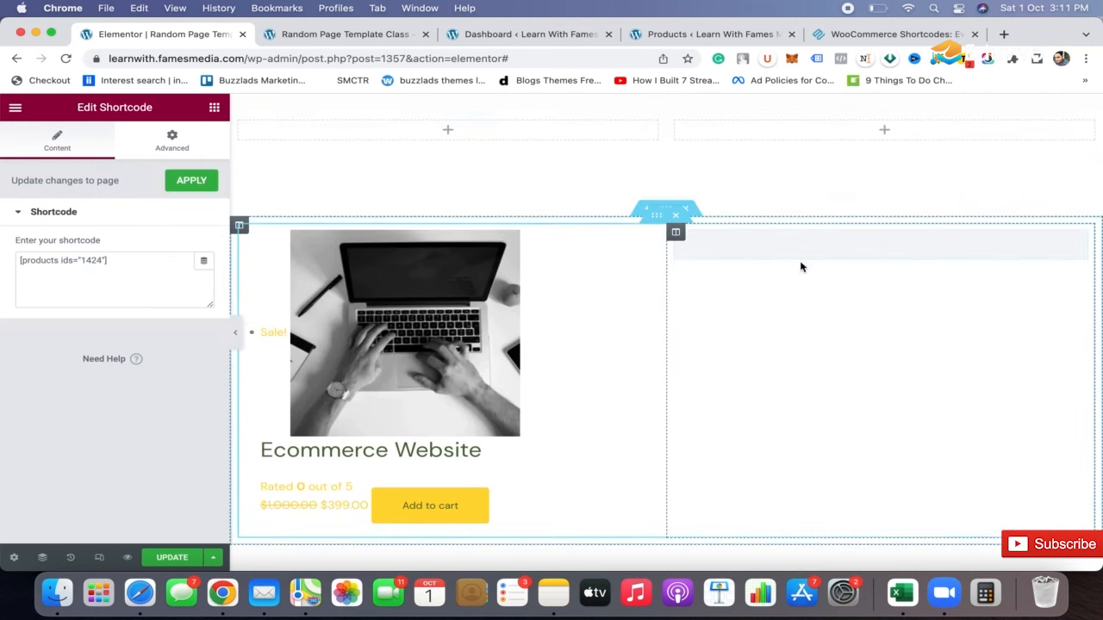
Step: Delete the emptied section between the contact form and the products, and save the page
scroll(753, 271, "up", 3)
left_click(674, 242)
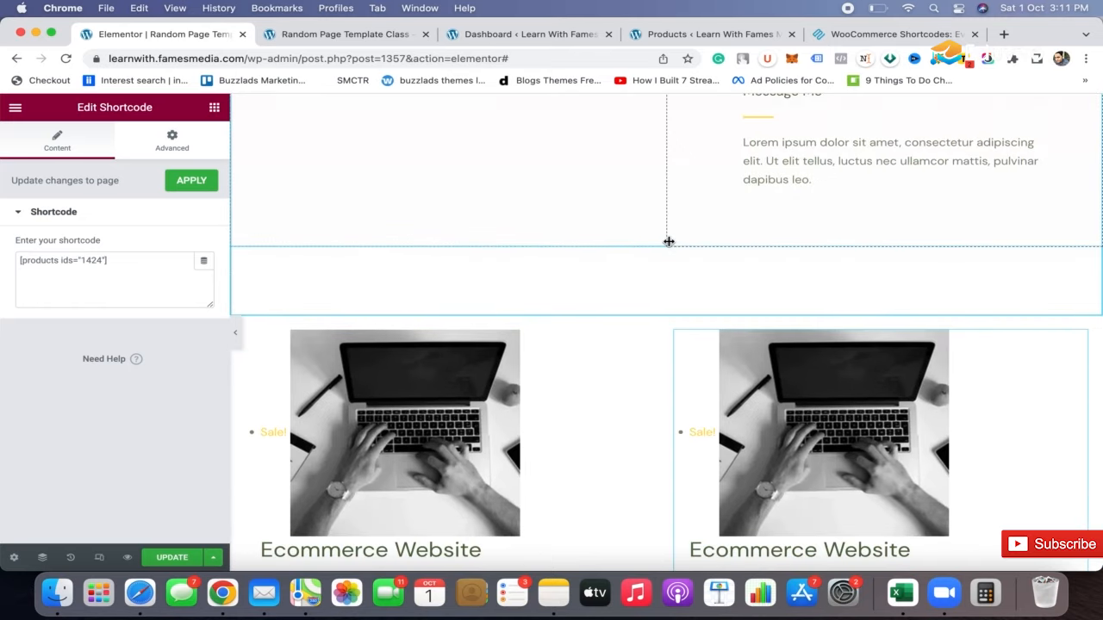
scroll(592, 288, "down", 3)
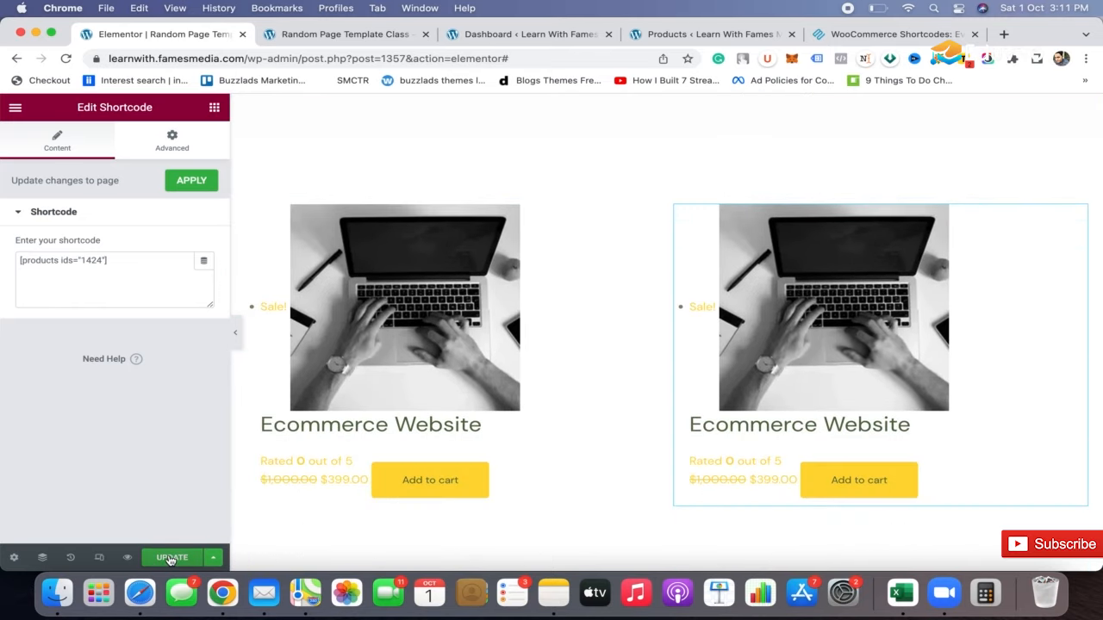
left_click(171, 560)
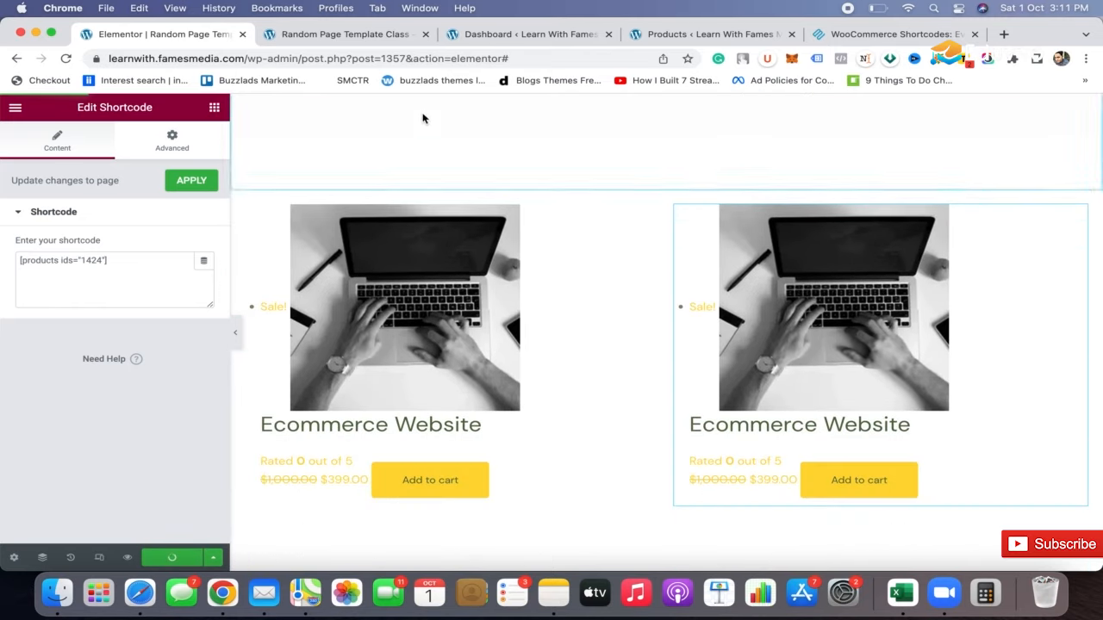
Step: Reload the preview page and check the layout of the two products above the footer
left_click(368, 36)
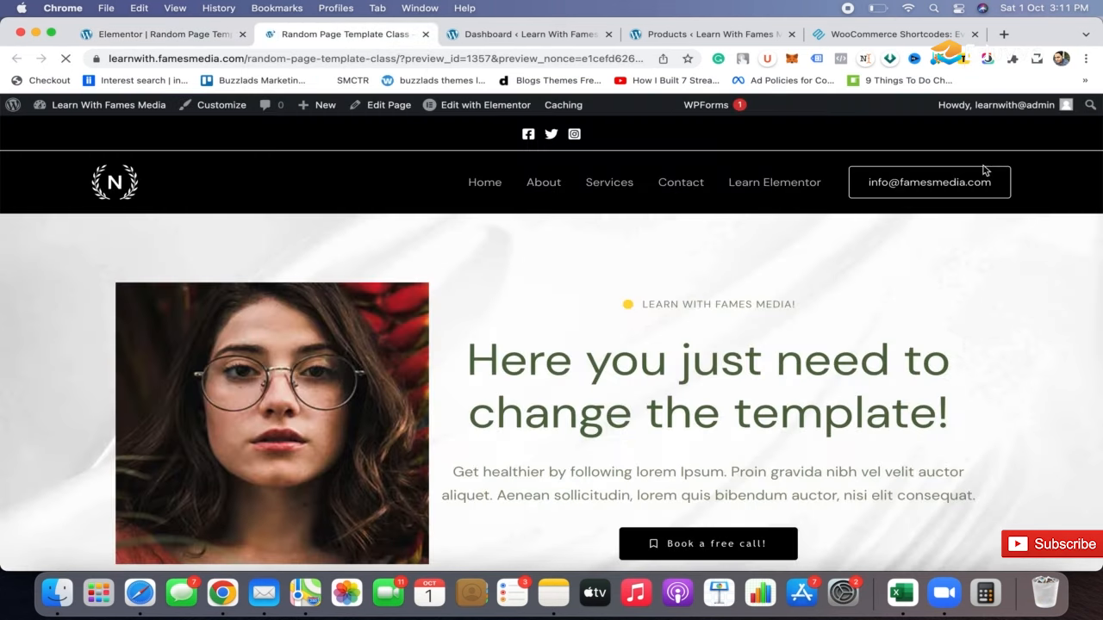
scroll(984, 169, "down", 15)
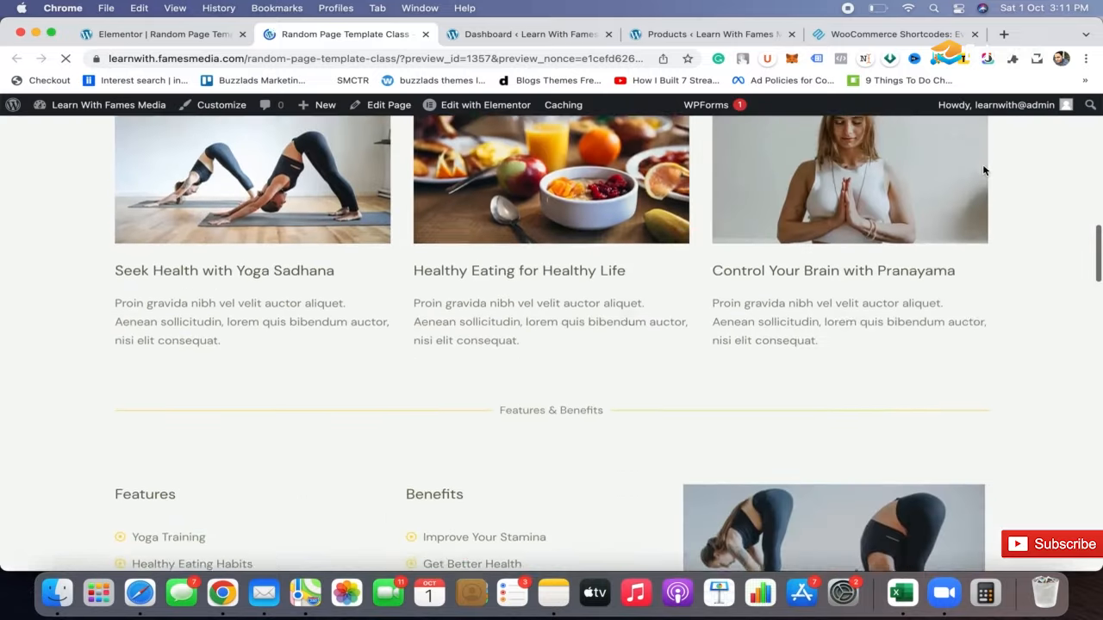
scroll(983, 169, "down", 15)
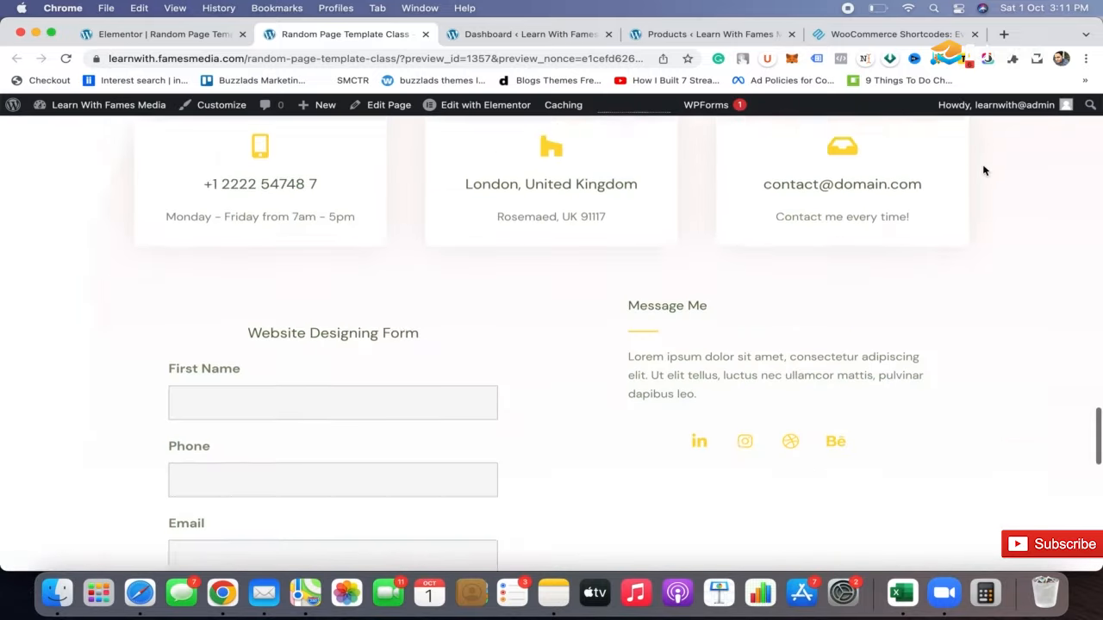
scroll(984, 170, "down", 15)
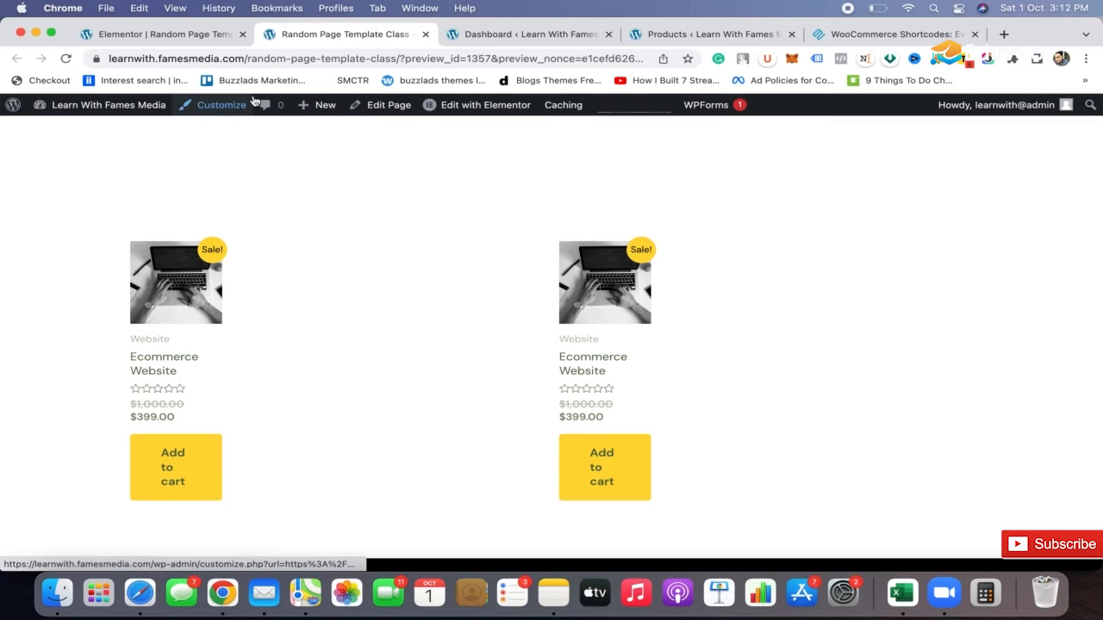
Step: Open the WooCommerce options in the WordPress theme Customizer
left_click(668, 34)
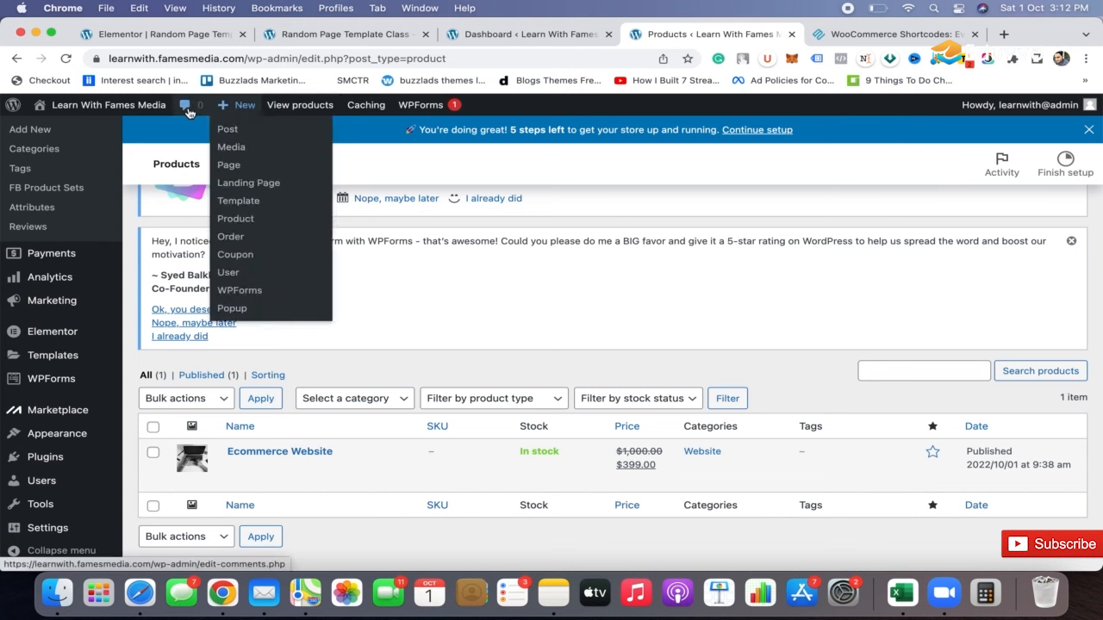
scroll(80, 288, "up", 5)
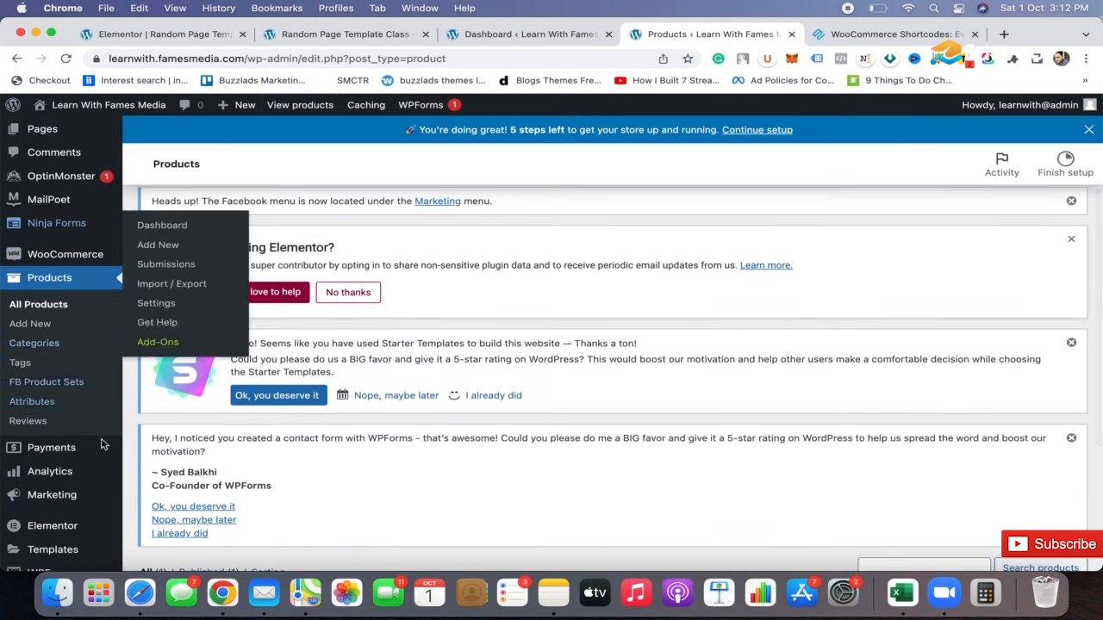
scroll(101, 443, "down", 4)
mouse_move(69, 455)
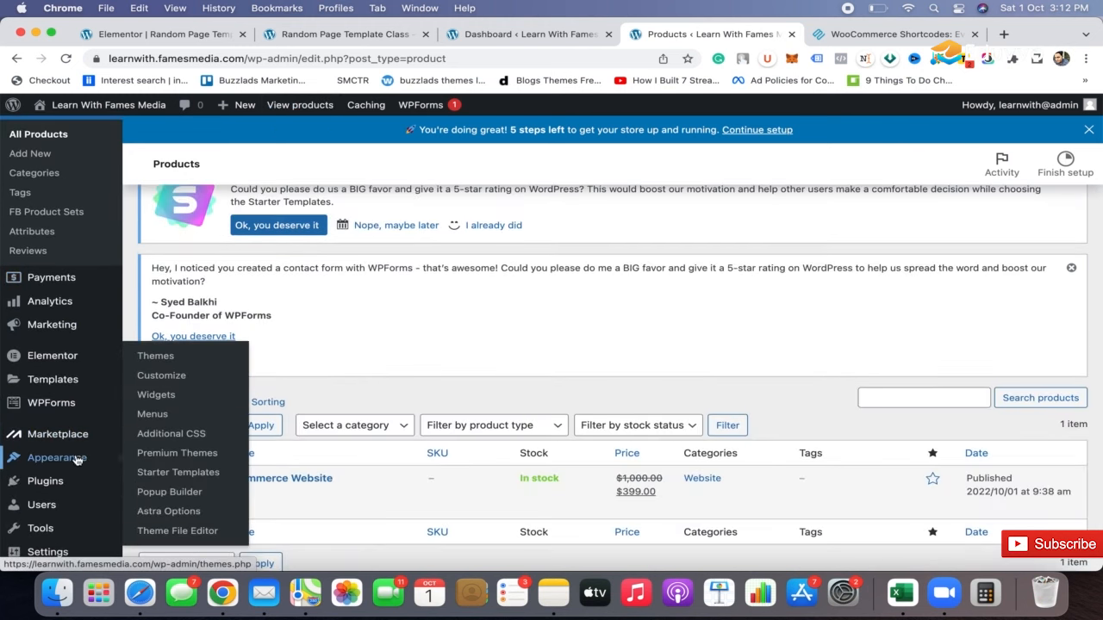
left_click(161, 376)
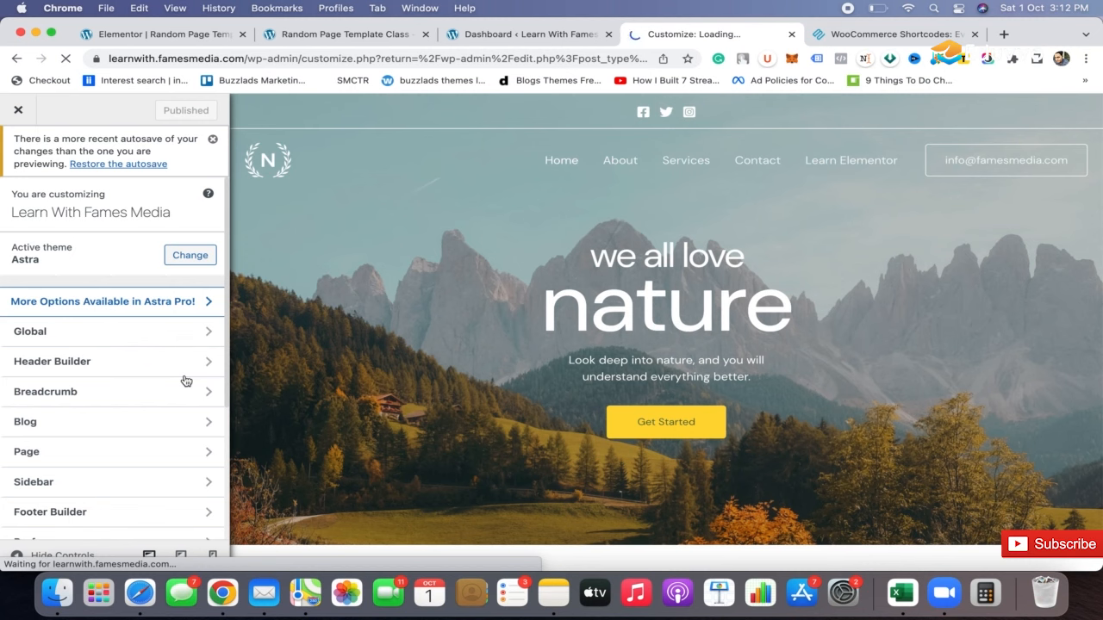
scroll(152, 397, "down", 4)
left_click(135, 390)
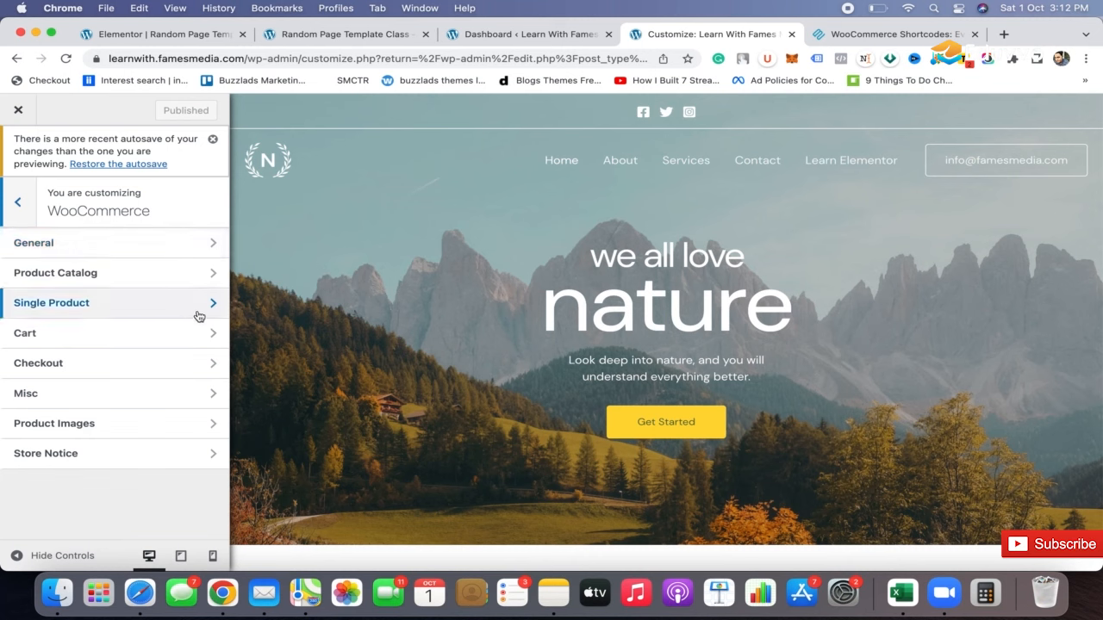
Step: Examine the container and sidebar layout choices in WooCommerce's General customization settings
left_click(177, 246)
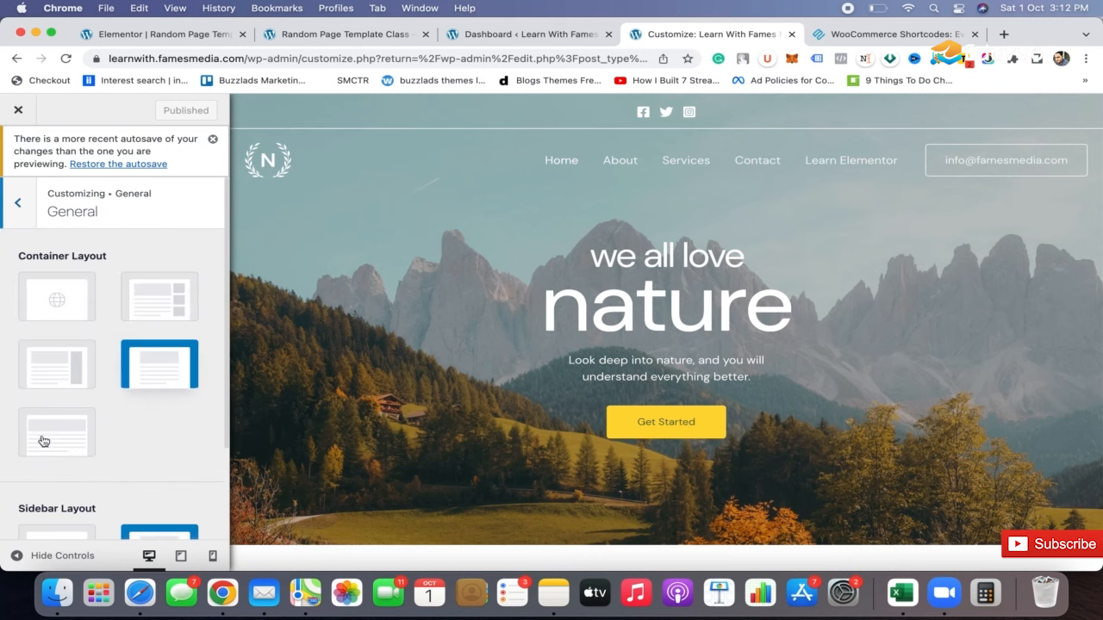
scroll(90, 454, "down", 3)
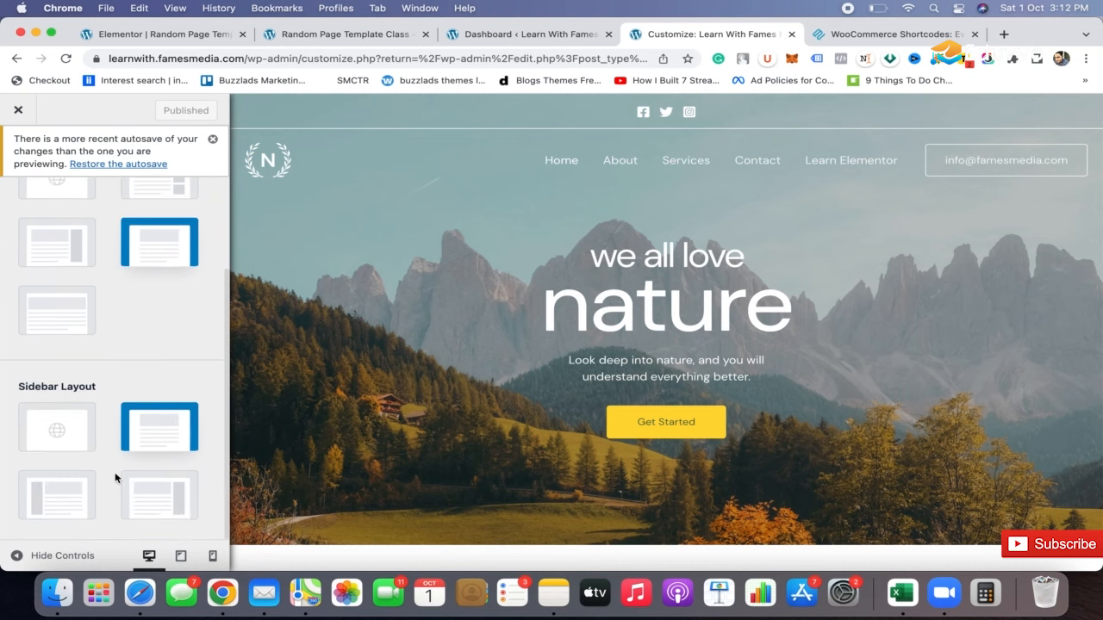
scroll(116, 478, "up", 3)
left_click(17, 199)
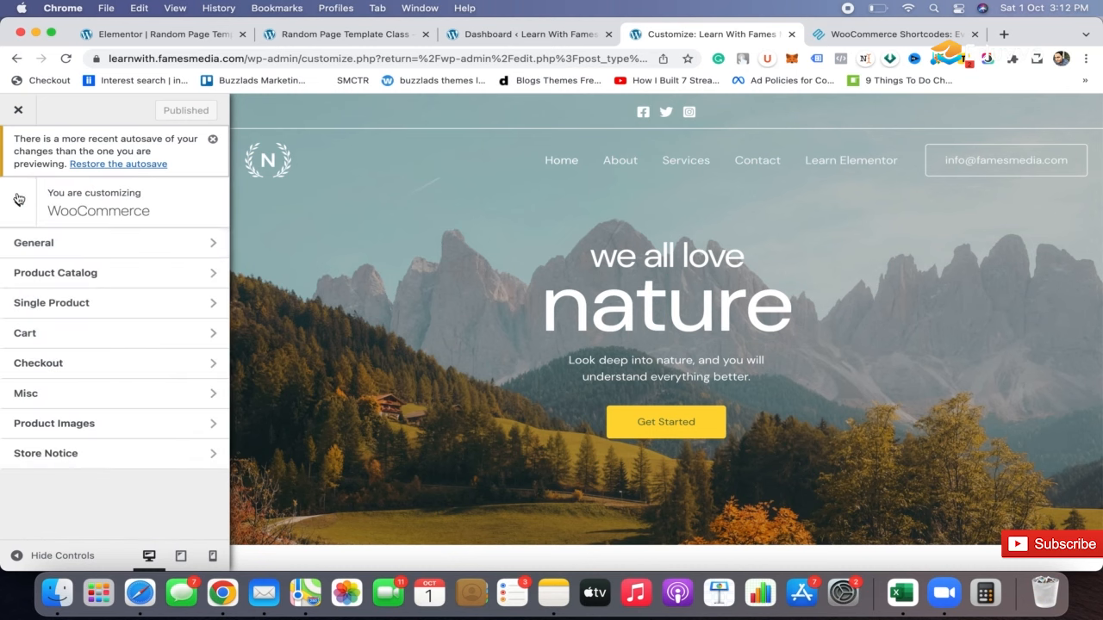
left_click(151, 252)
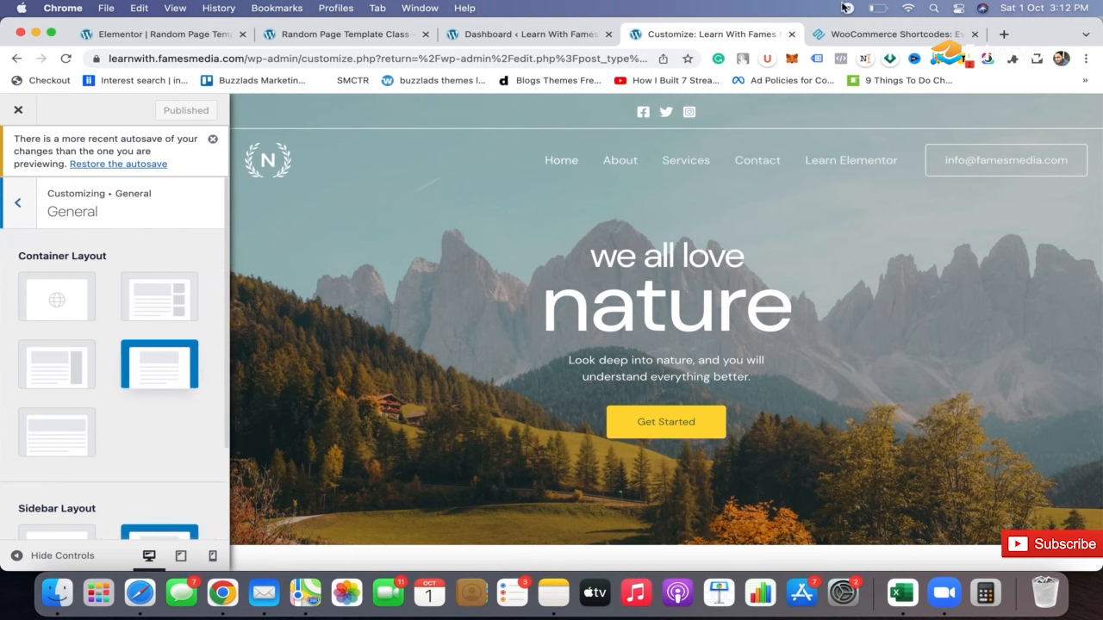
Step: Open the Ecommerce Website product page and examine its details, gallery images, description and review form
left_click(345, 36)
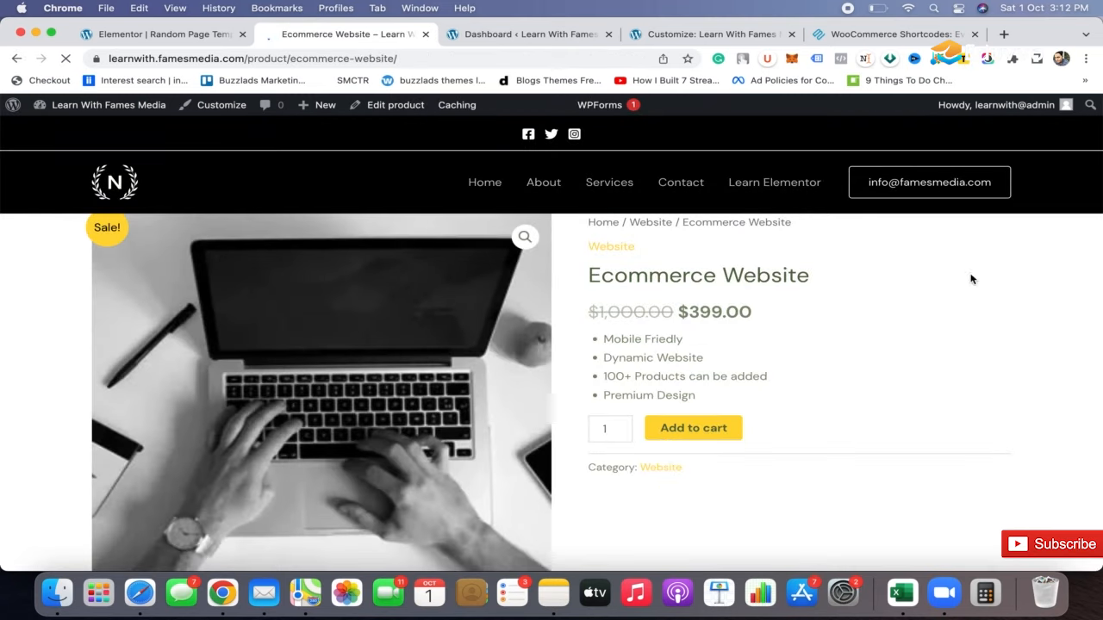
scroll(876, 353, "down", 4)
scroll(876, 353, "up", 5)
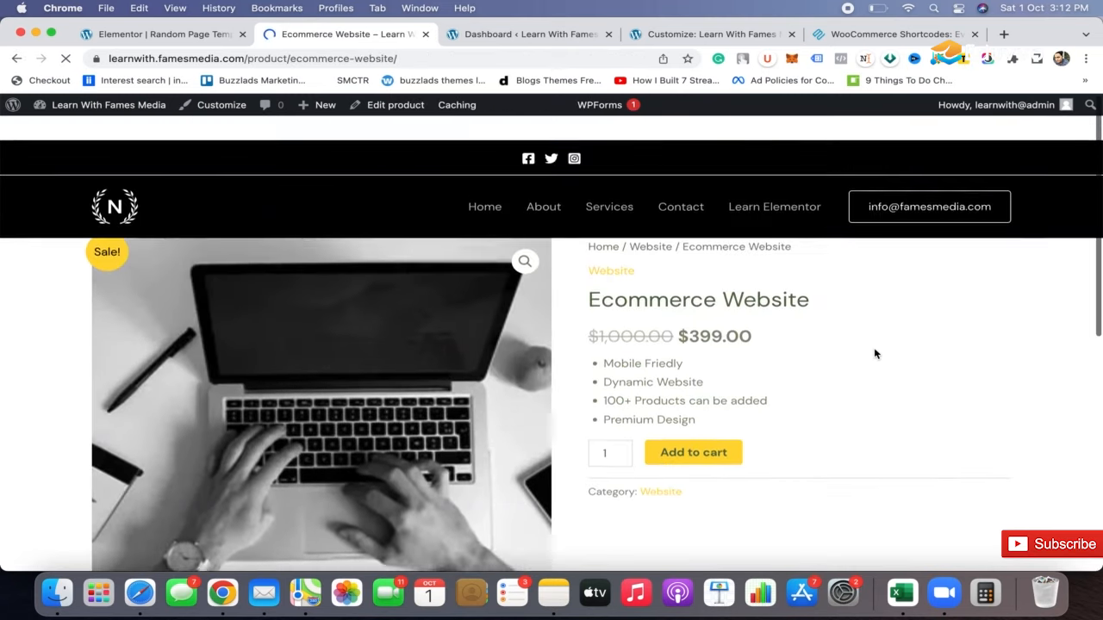
scroll(876, 353, "down", 3)
scroll(874, 353, "down", 3)
scroll(874, 352, "up", 1)
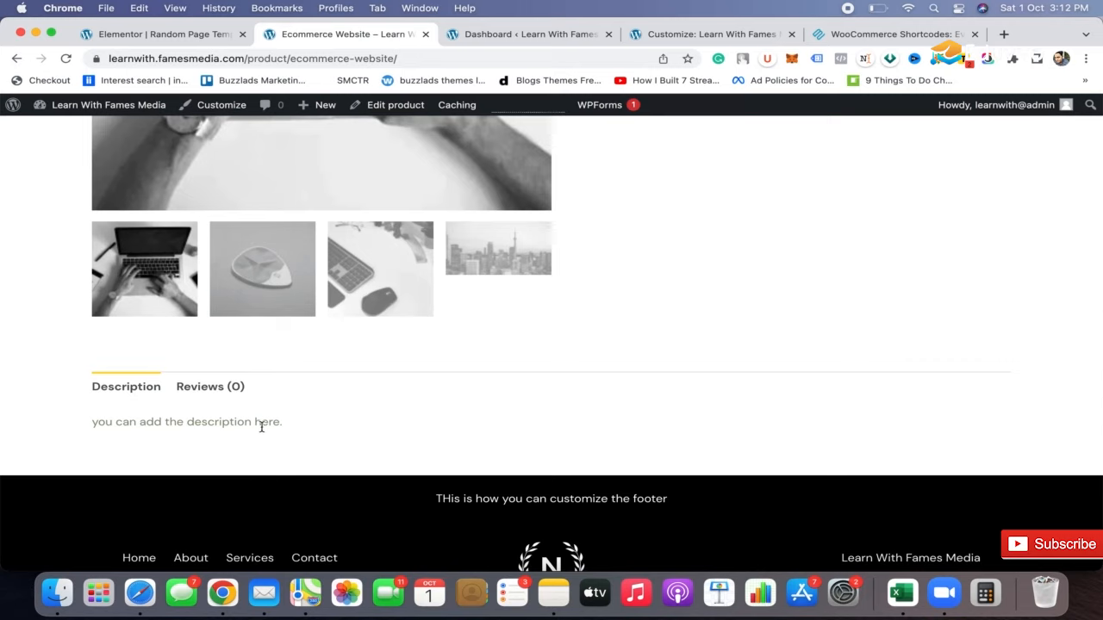
left_click(222, 387)
scroll(526, 389, "down", 3)
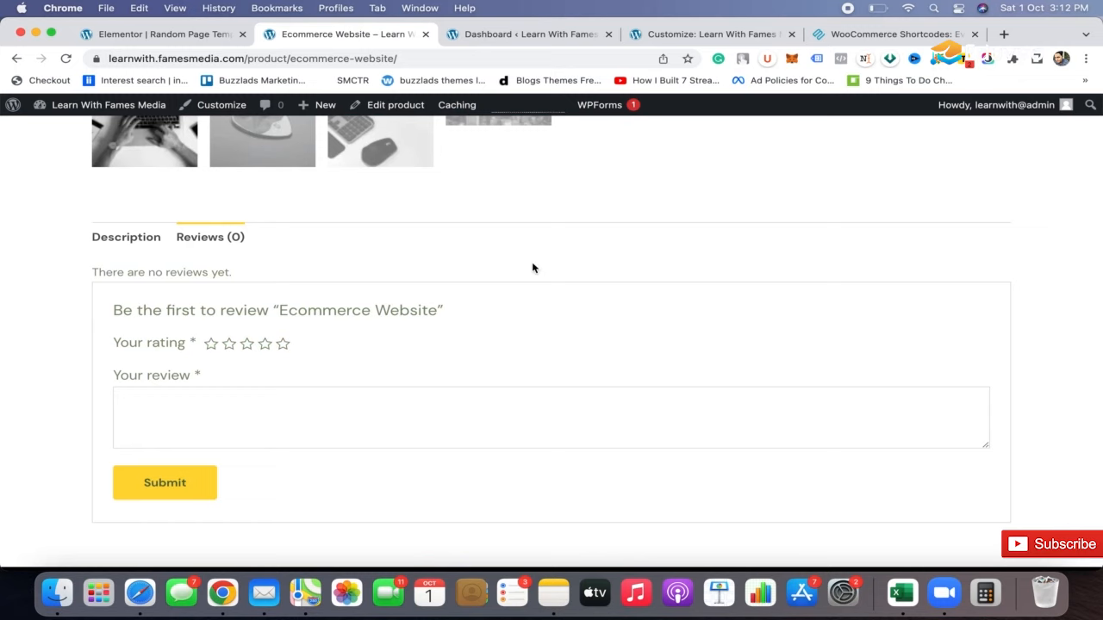
scroll(533, 268, "up", 10)
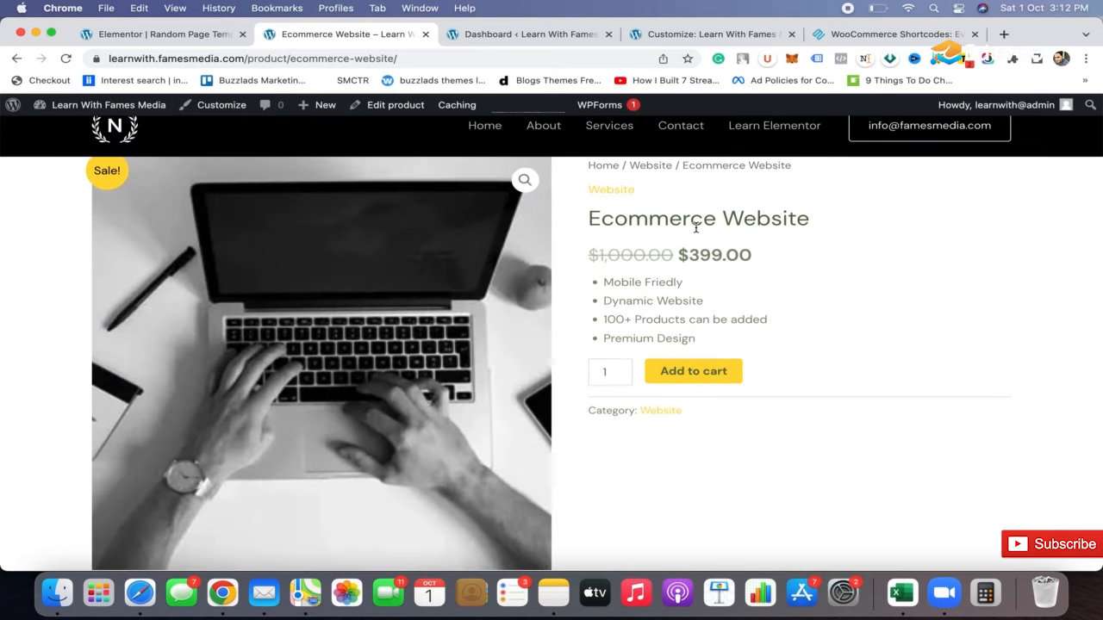
Step: Add the Ecommerce Website product to the cart and view the cart page
scroll(730, 258, "up", 2)
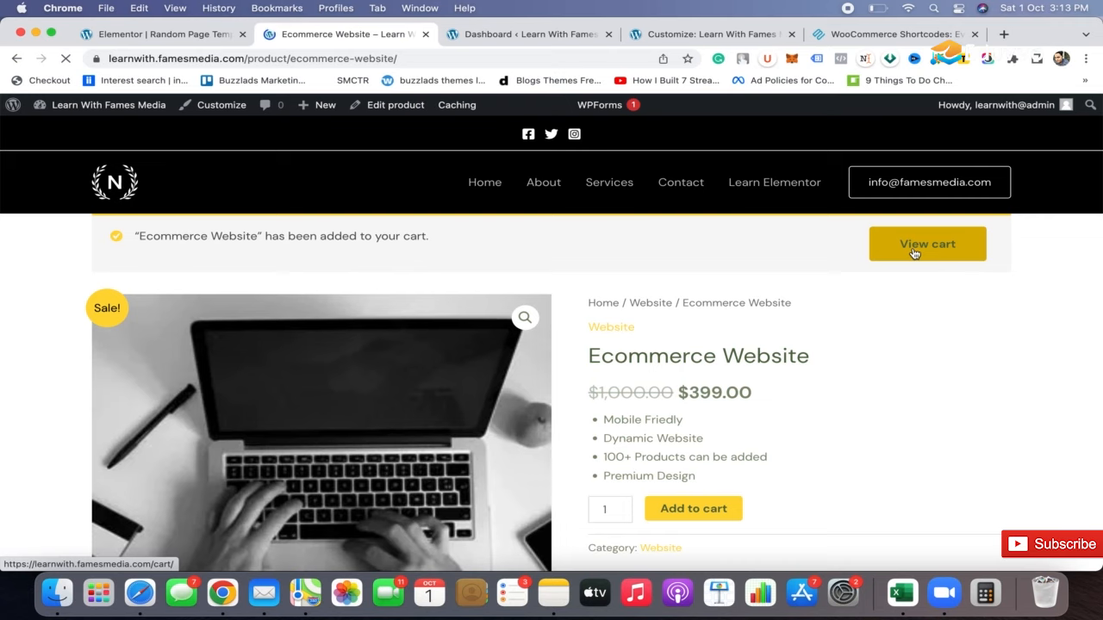
left_click(914, 251)
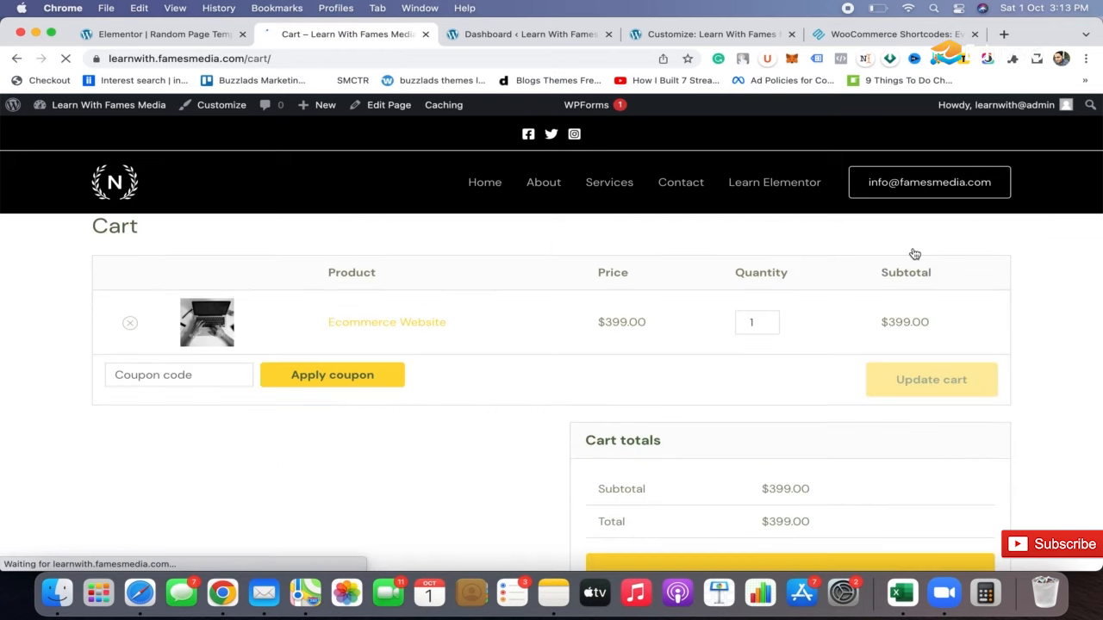
scroll(533, 465, "down", 3)
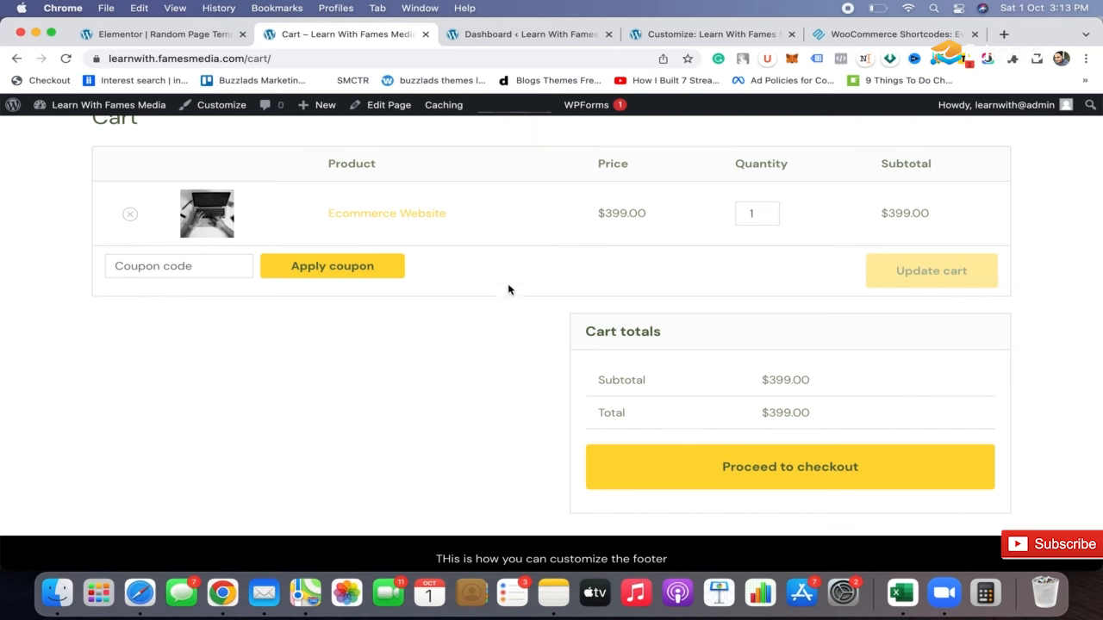
left_click(483, 36)
mouse_move(72, 355)
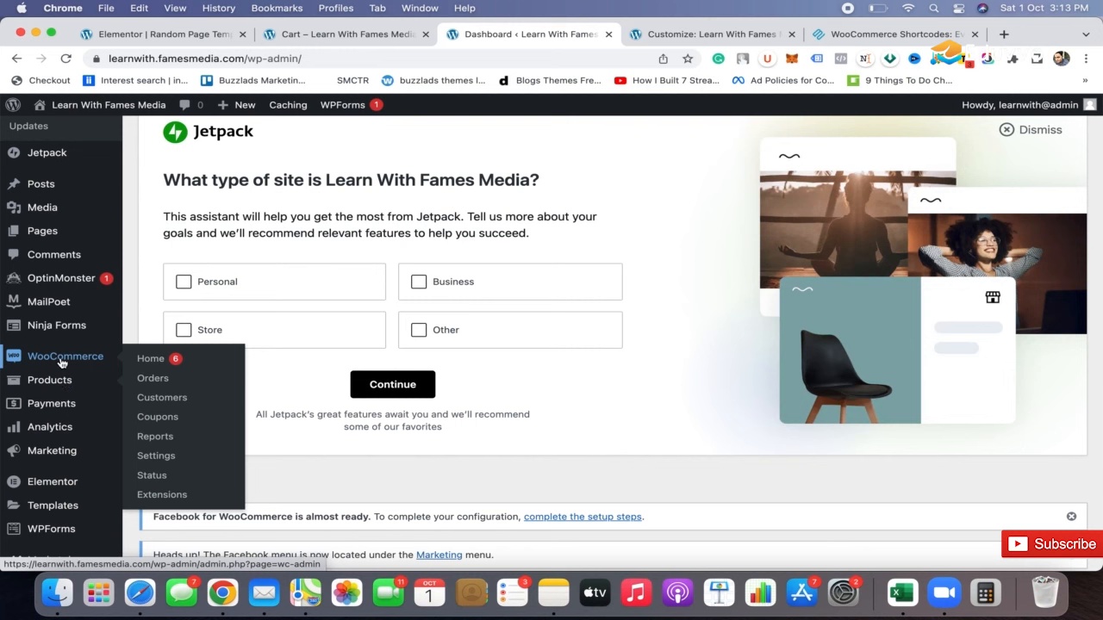
left_click(739, 39)
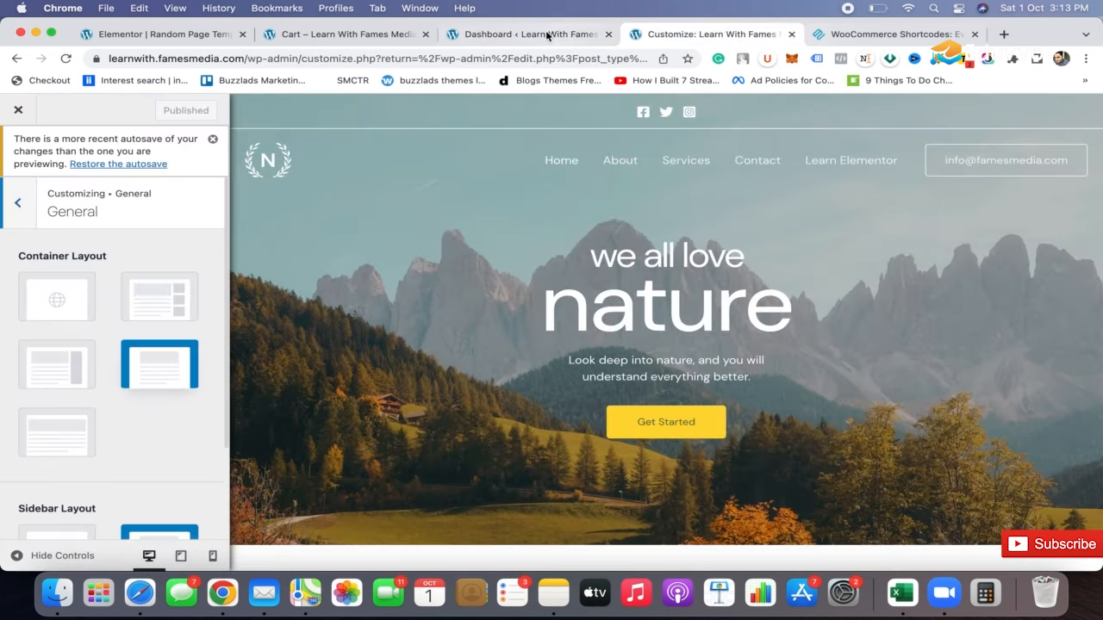
Step: Proceed from the cart to checkout and review the billing fields, order summary and payment area
left_click(315, 36)
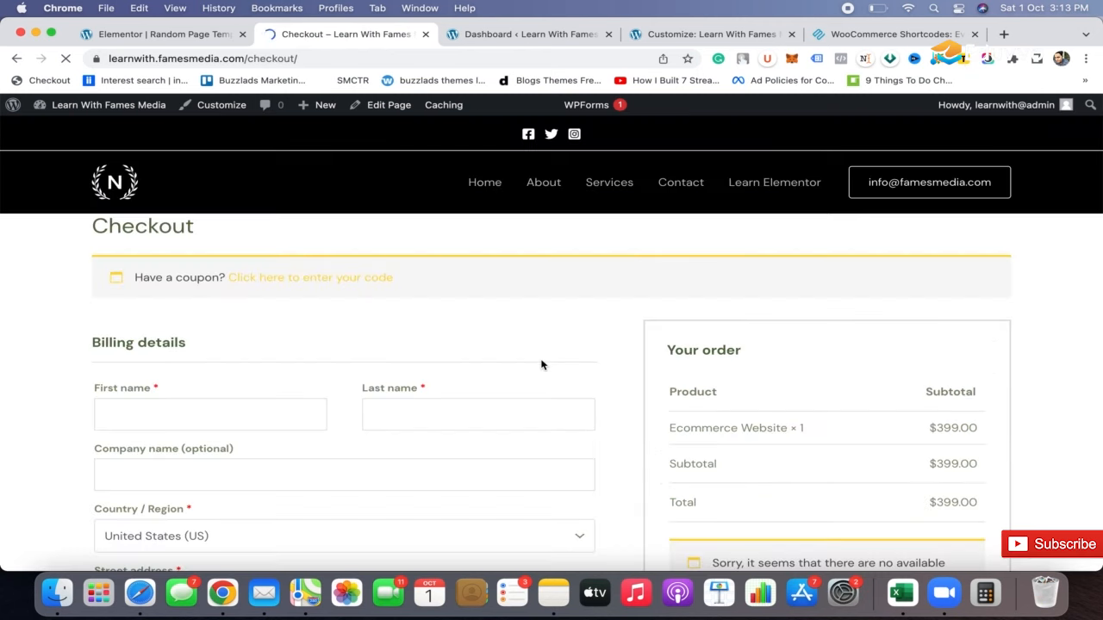
scroll(541, 364, "down", 10)
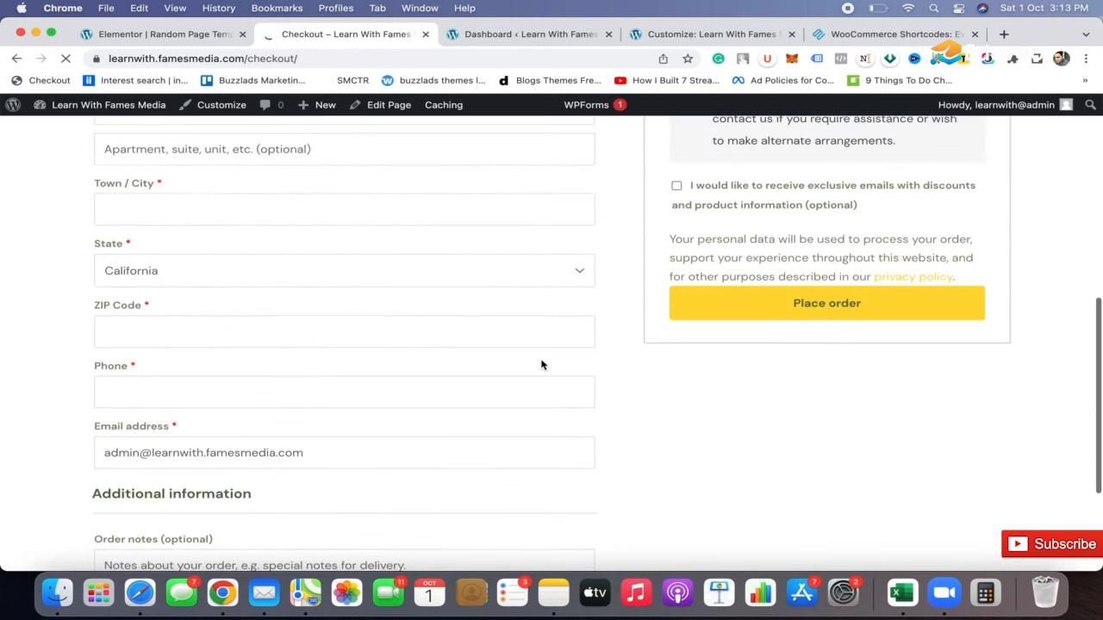
scroll(541, 365, "up", 10)
scroll(541, 362, "down", 4)
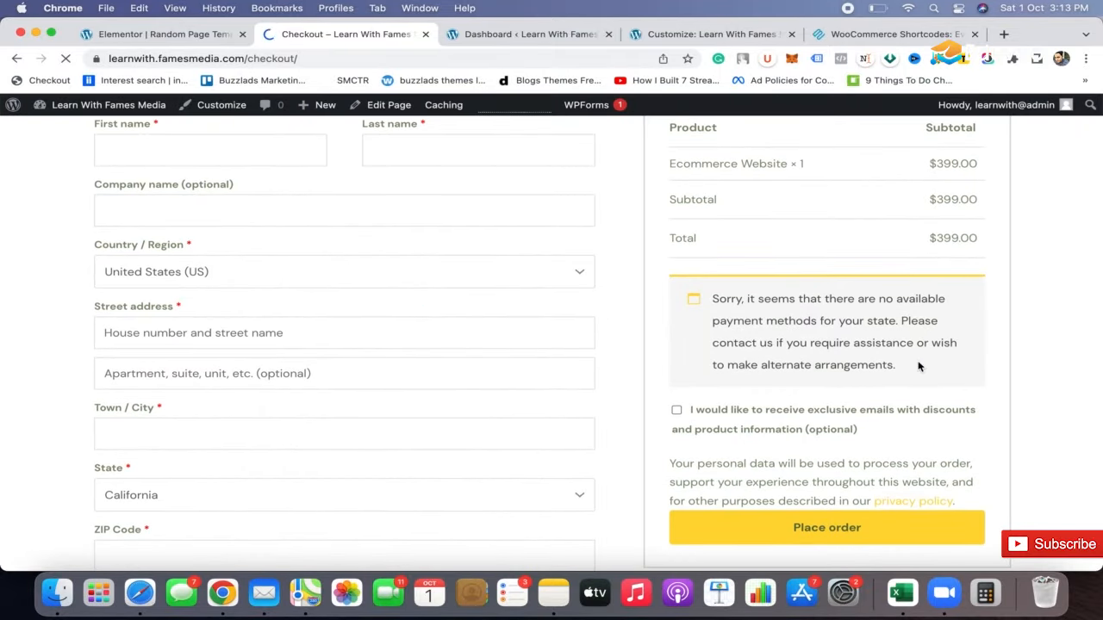
Step: From the WordPress dashboard, open the WooCommerce settings in a new browser tab
left_click(562, 36)
mouse_move(88, 357)
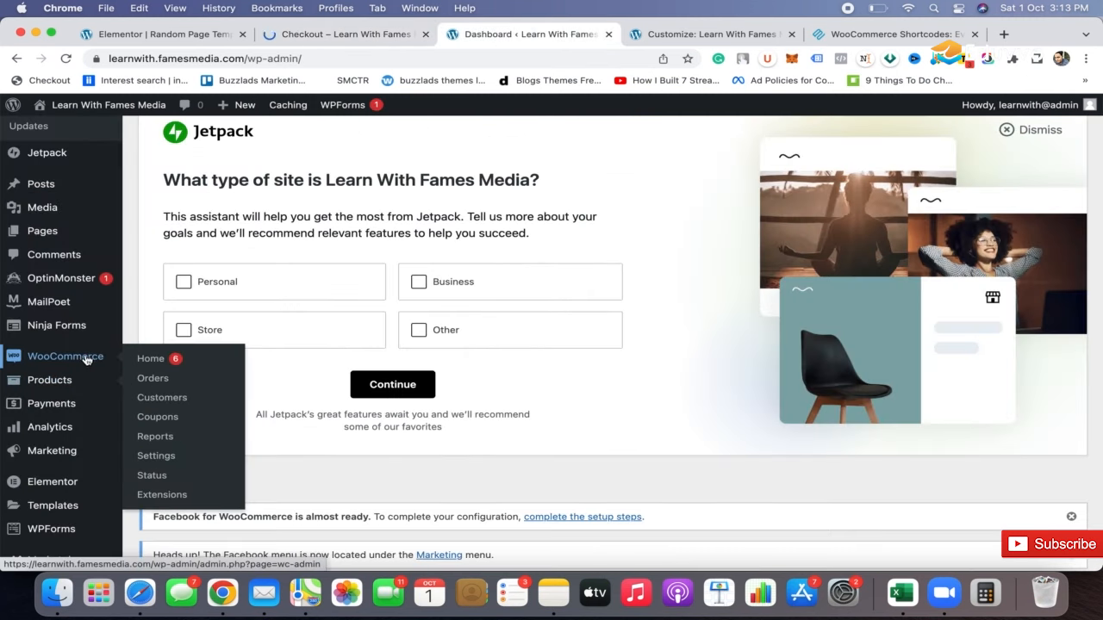
left_click(169, 464, "super")
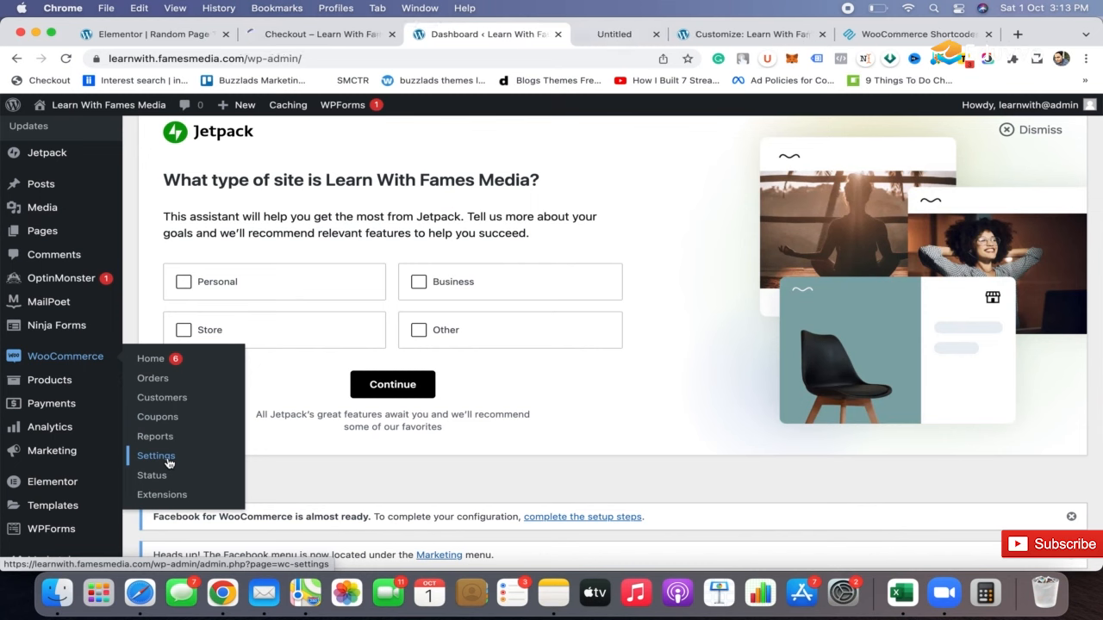
Step: Open the page for adding new plugins from the WordPress dashboard
scroll(91, 489, "down", 3)
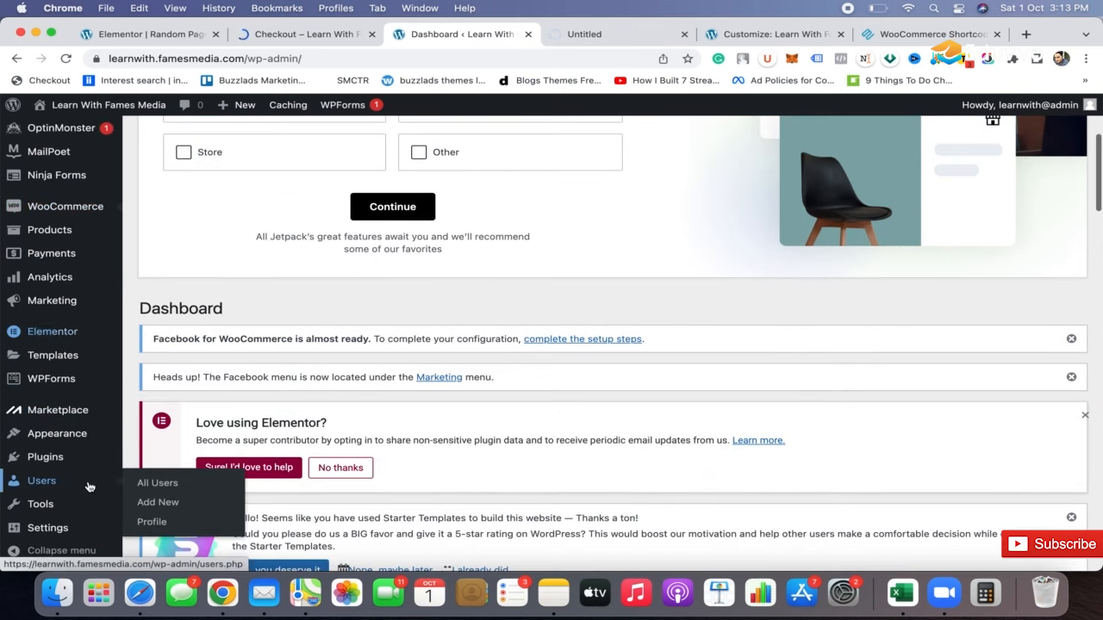
mouse_move(70, 462)
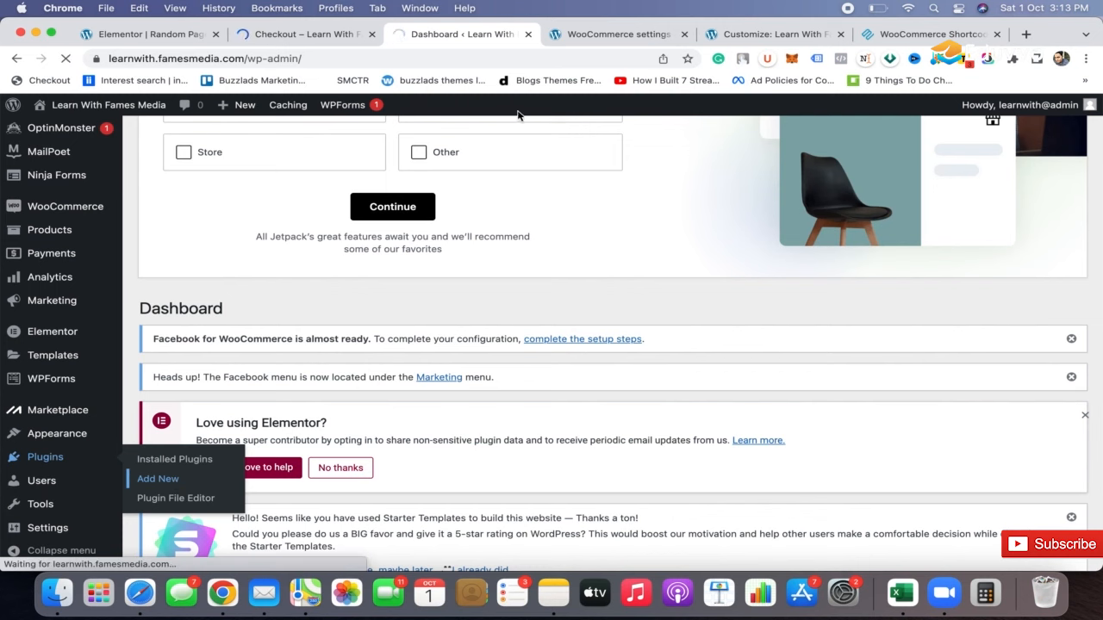
Step: Enable Cash on delivery among the payment methods in the WooCommerce settings
left_click(620, 36)
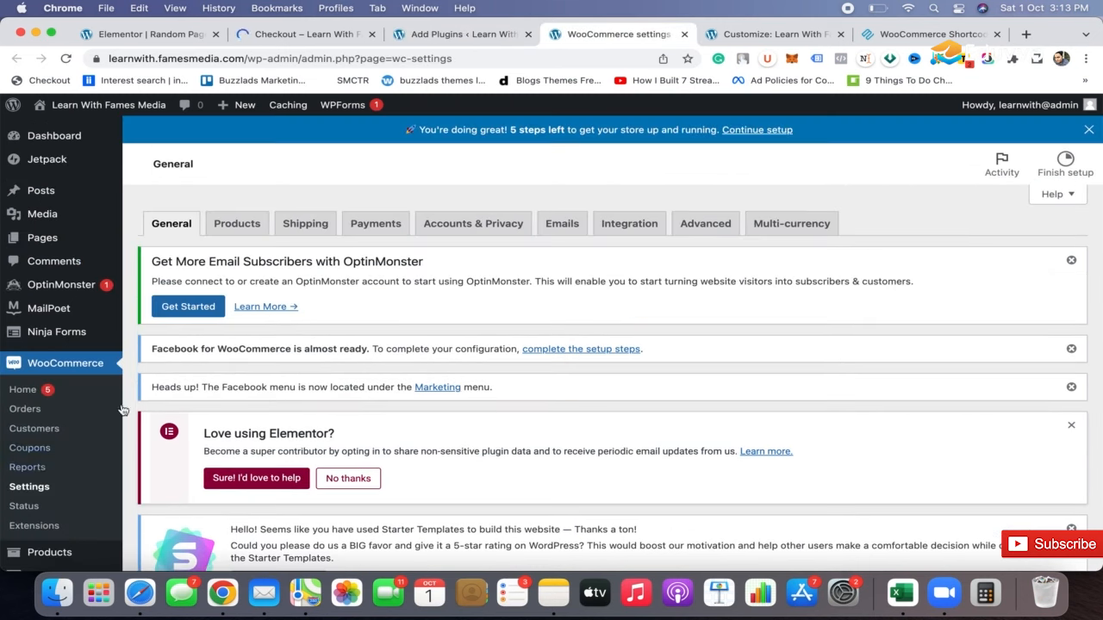
left_click(372, 226)
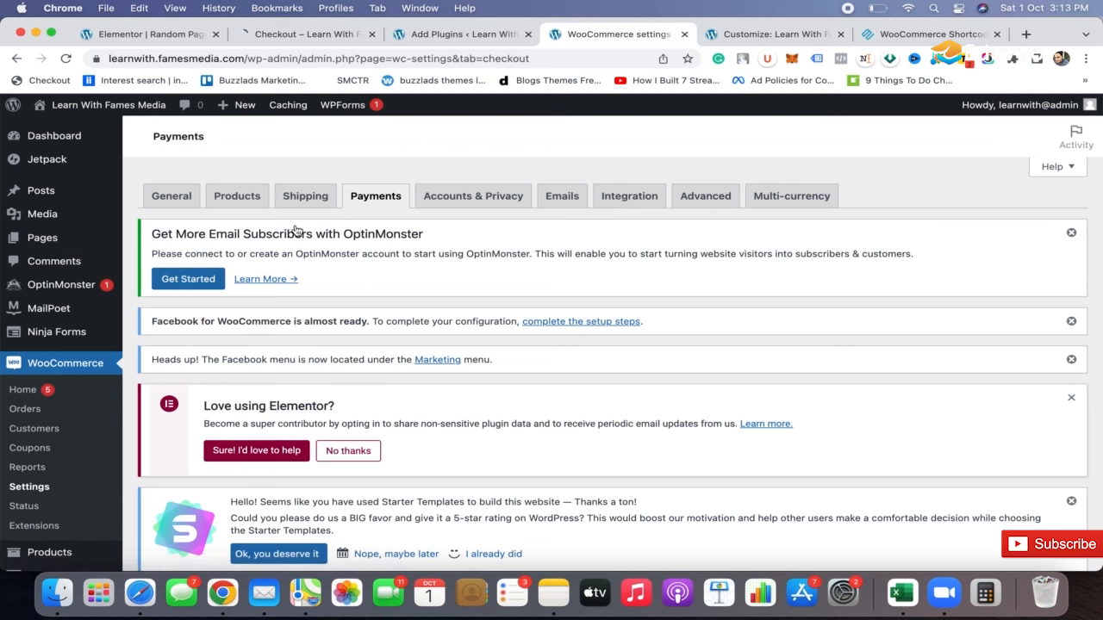
scroll(335, 208, "down", 10)
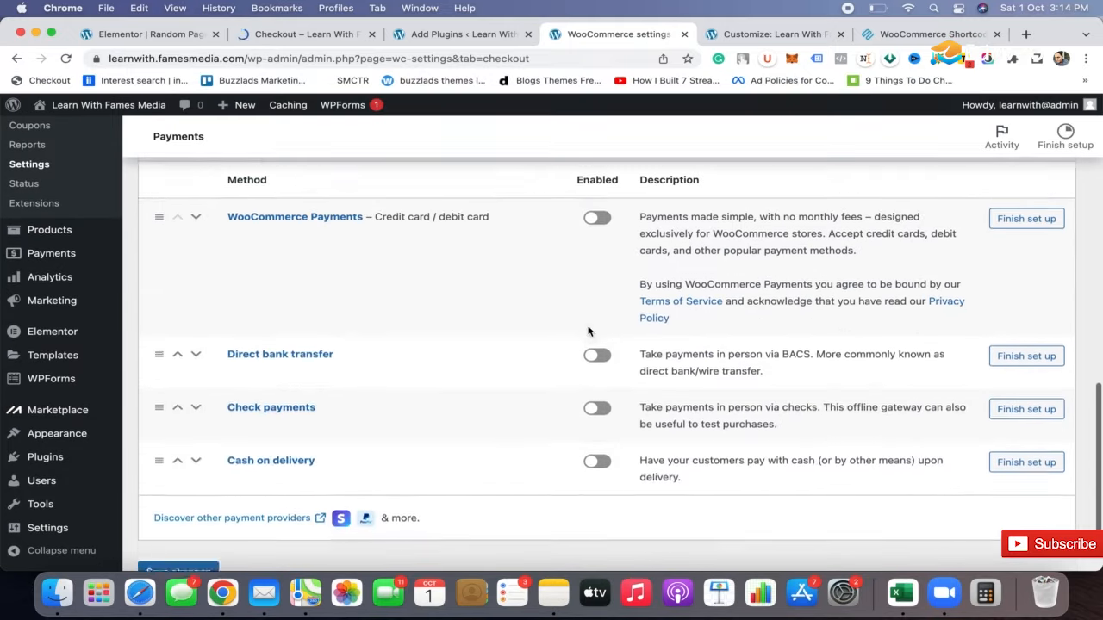
scroll(591, 327, "down", 2)
scroll(592, 389, "up", 1)
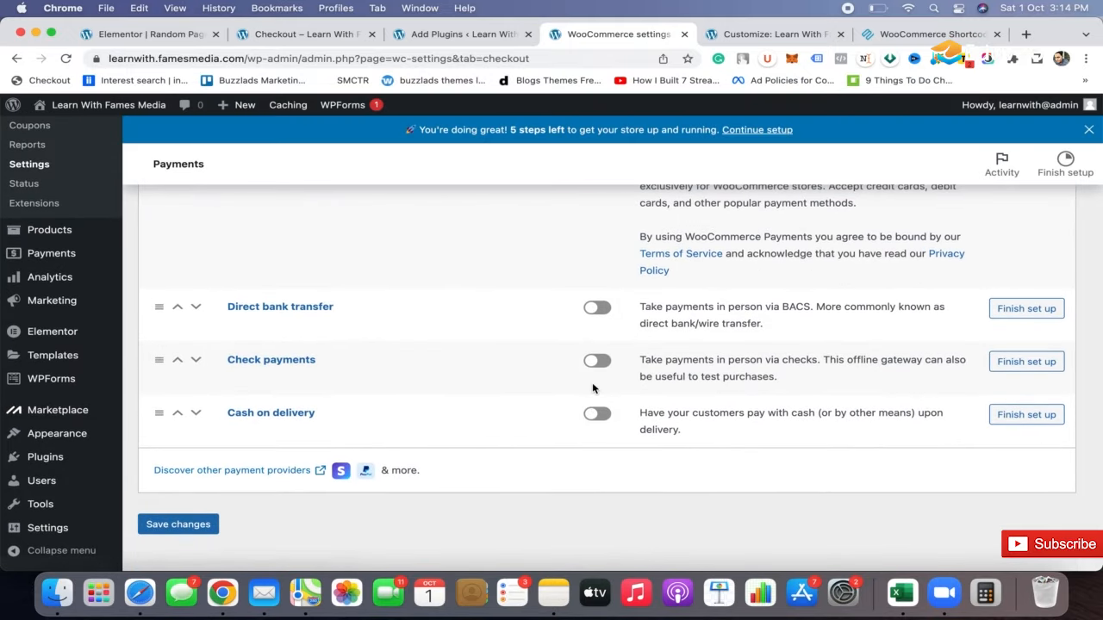
left_click(593, 416)
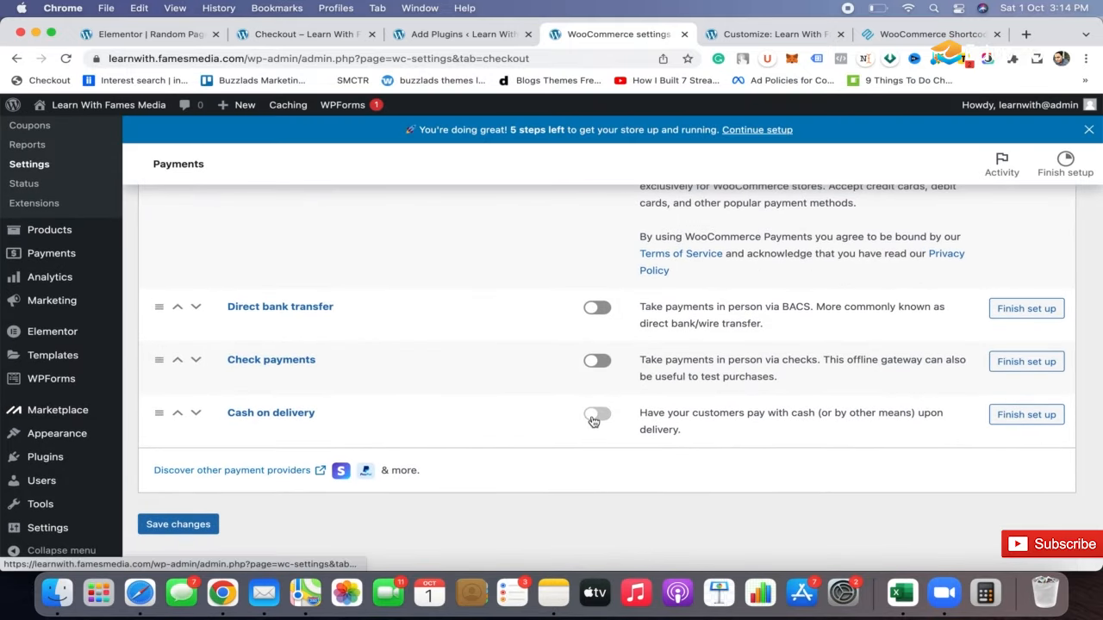
Step: Search the plugin directory for "paypal" and install the WooCommerce PayPal Payments plugin
left_click(452, 35)
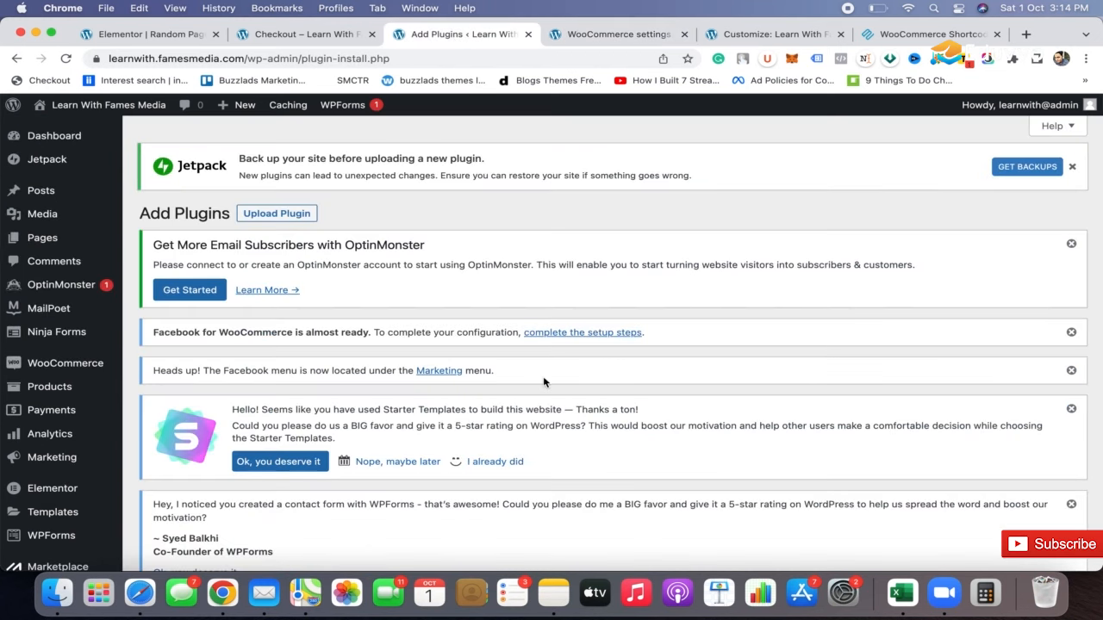
scroll(544, 382, "down", 8)
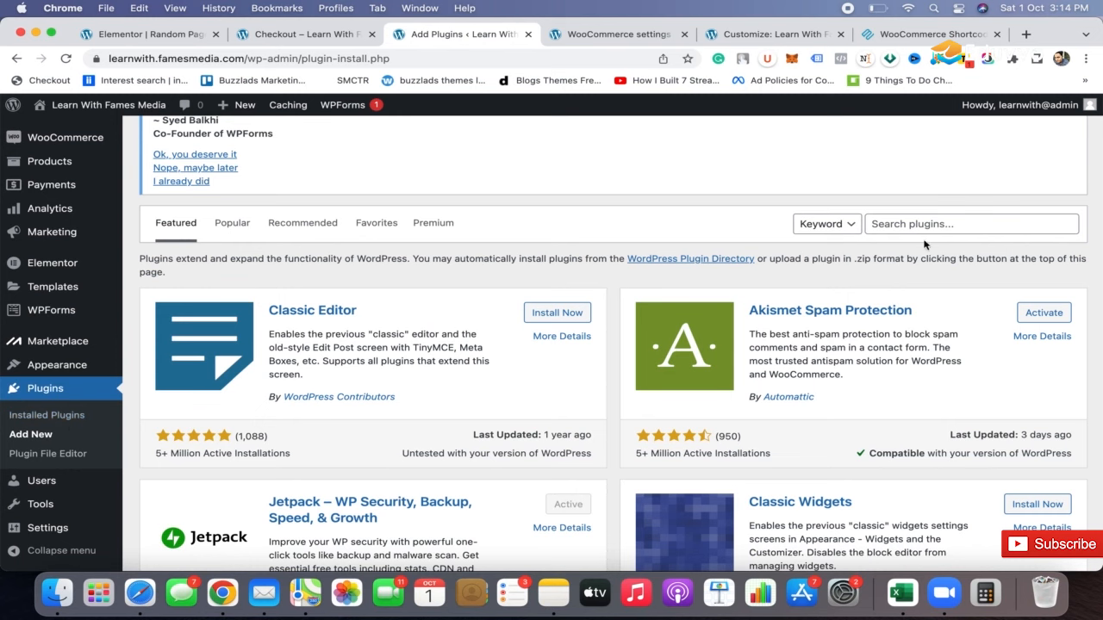
left_click(928, 231)
type("paypal")
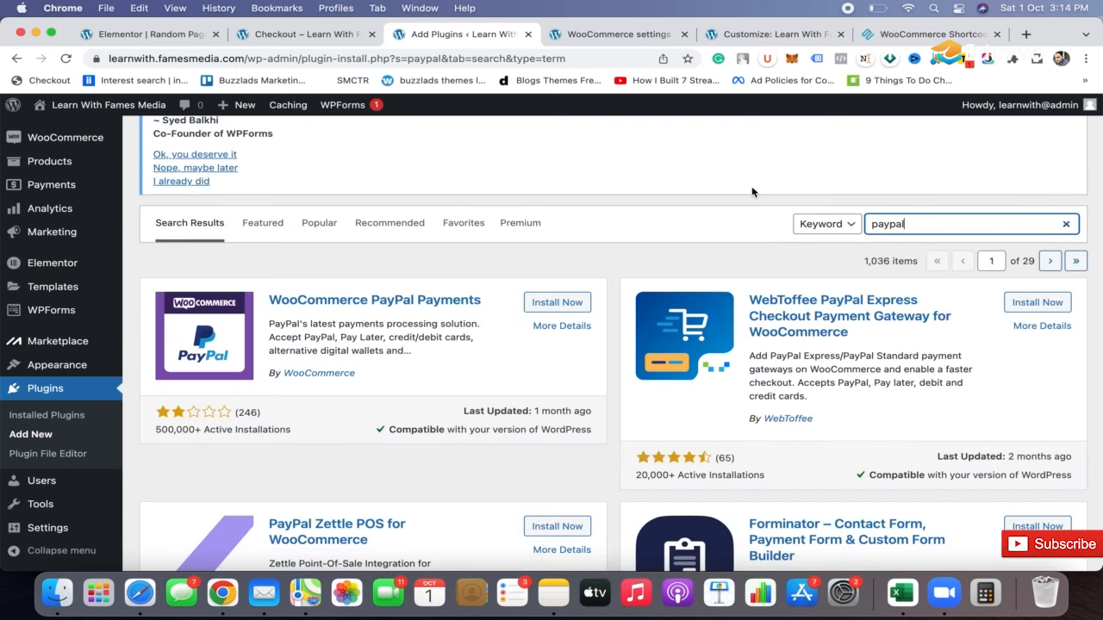
left_click(567, 302)
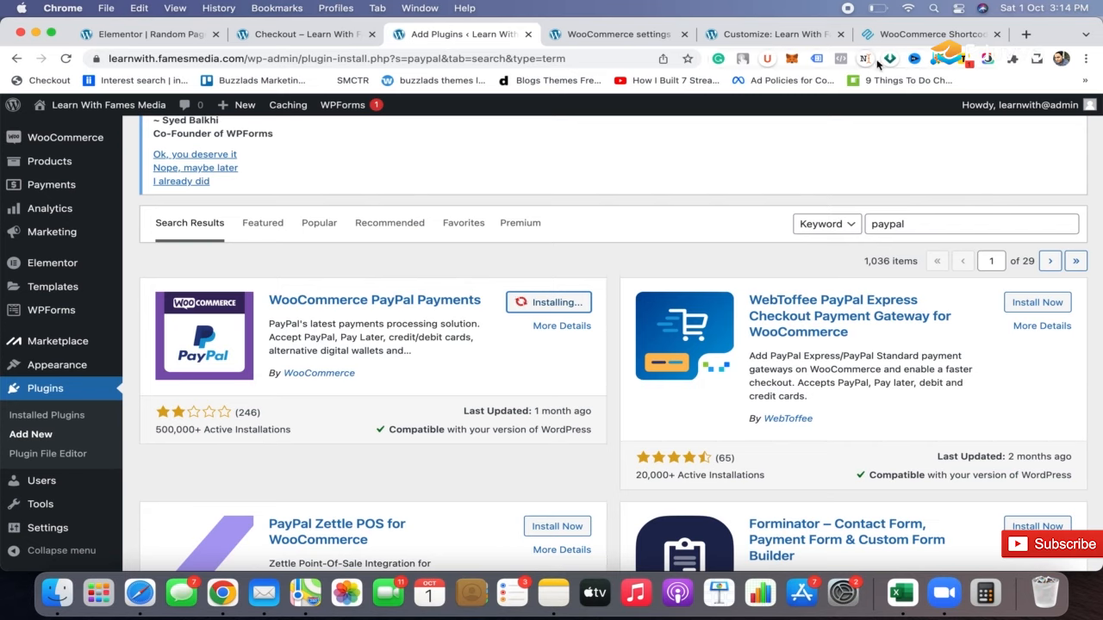
Step: Examine the barn2 article's products shortcode with its orderby, columns and order parameters
left_click(931, 34)
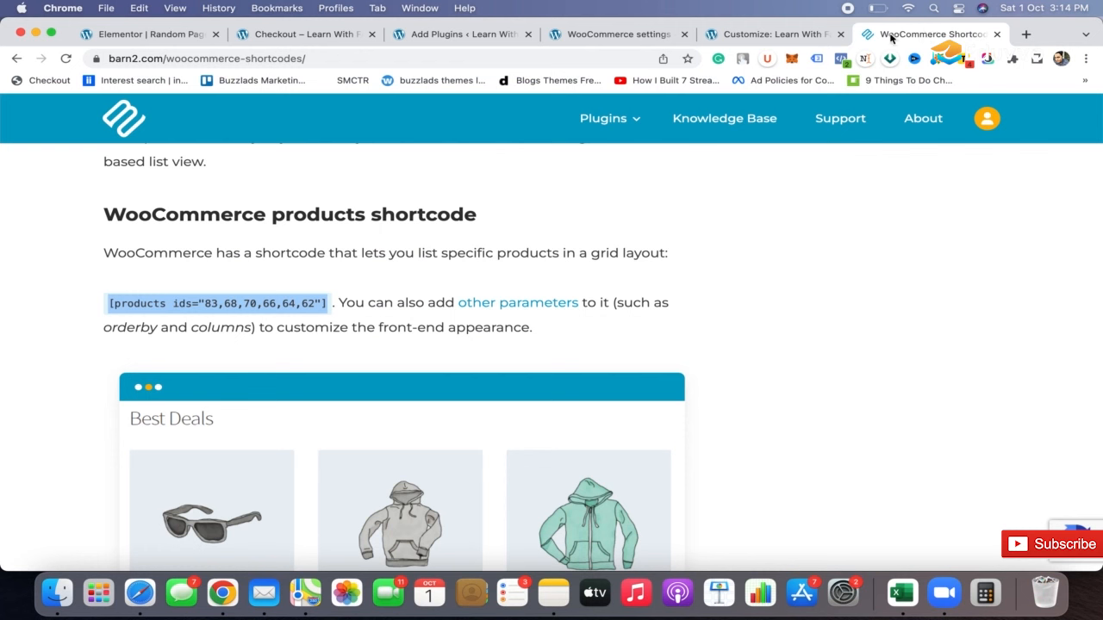
left_click(455, 33)
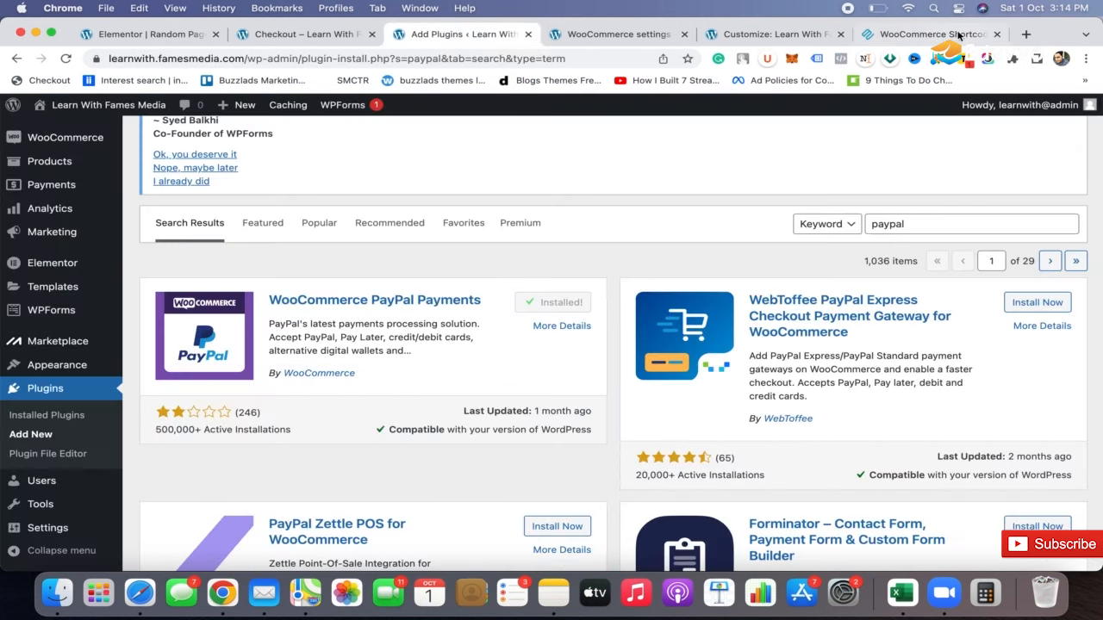
left_click(952, 34)
scroll(637, 403, "down", 10)
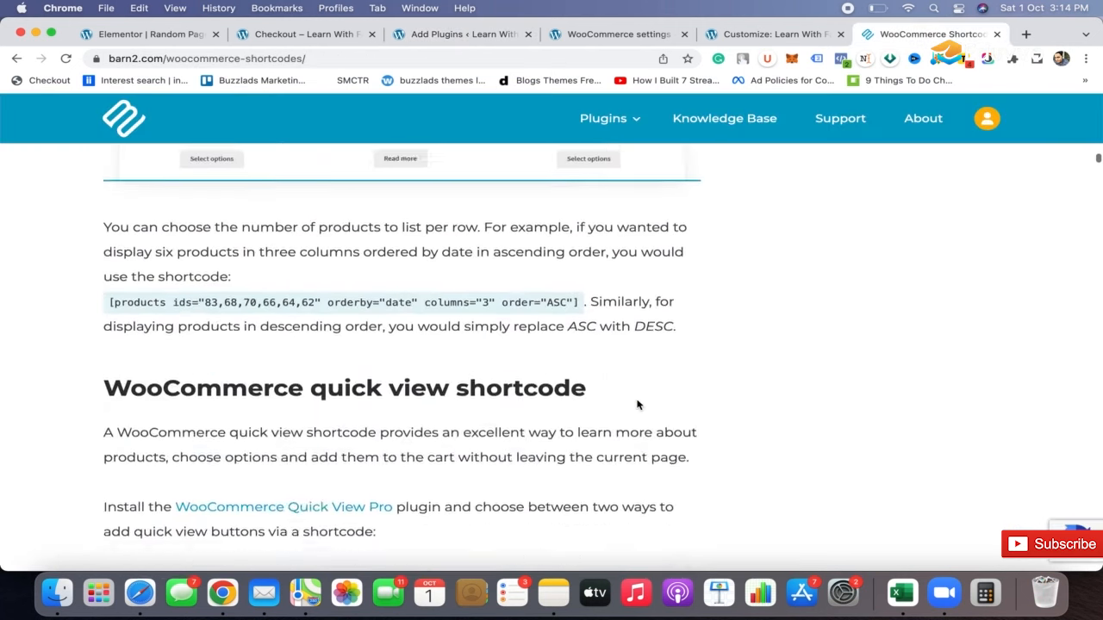
scroll(638, 404, "down", 3)
scroll(638, 403, "up", 4)
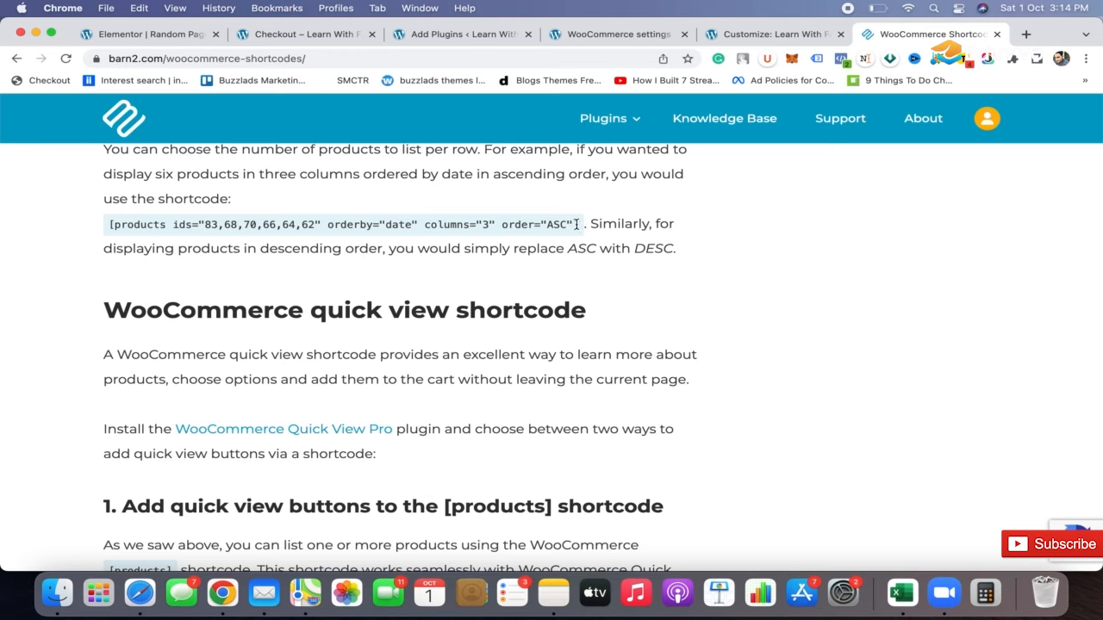
left_click_drag(577, 224, 100, 226)
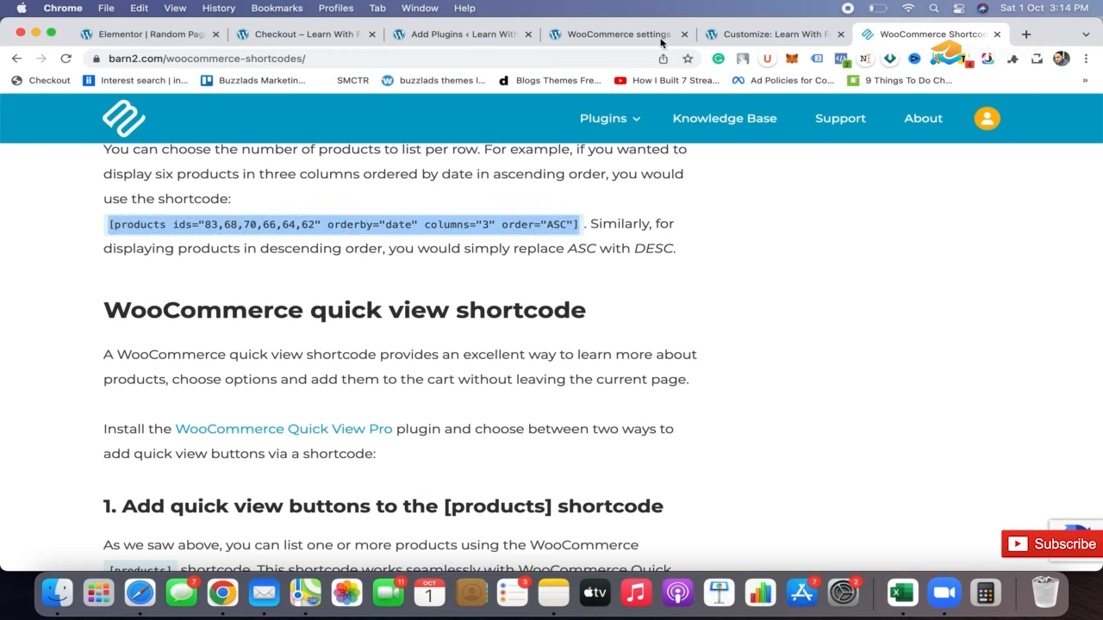
Step: Read on through the article's quick view, product table and add-to-cart shortcode sections
scroll(509, 417, "down", 1)
scroll(509, 417, "down", 10)
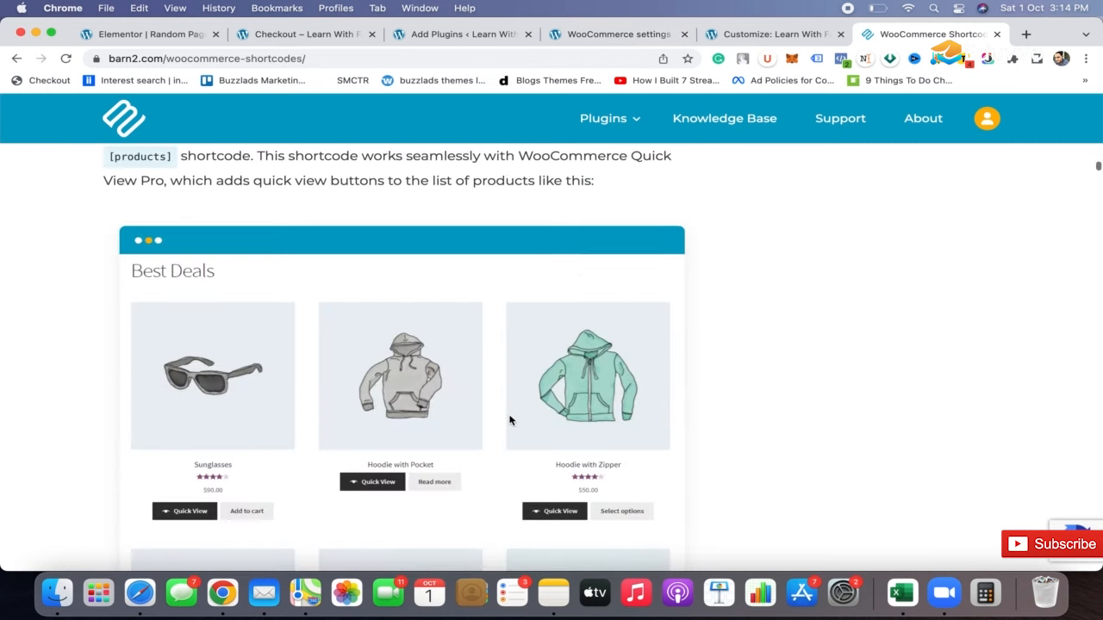
scroll(509, 419, "down", 7)
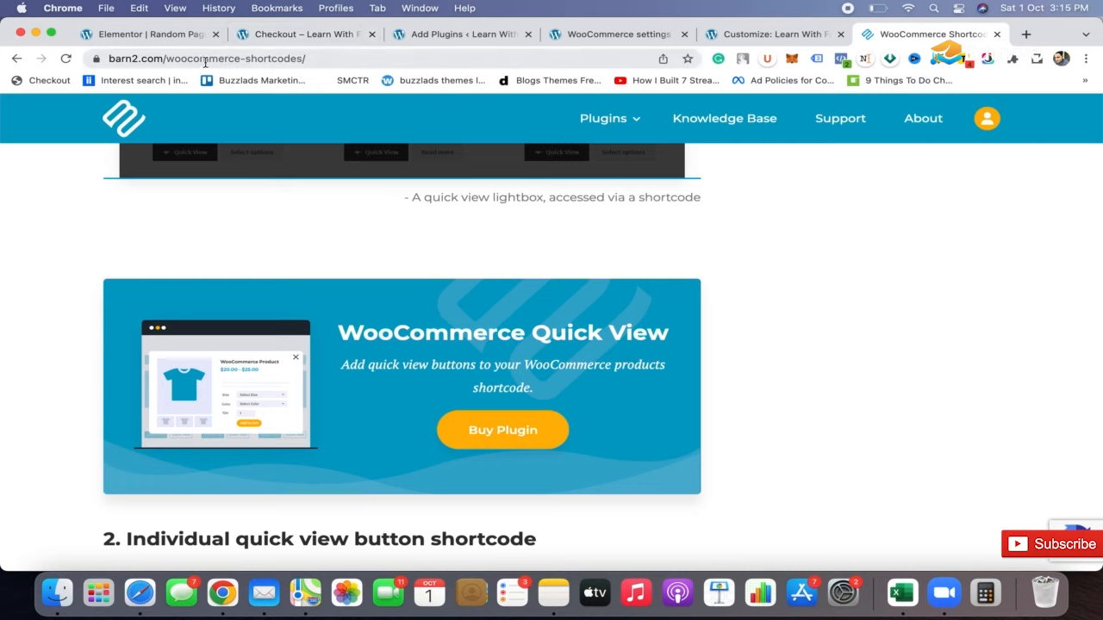
scroll(605, 257, "down", 6)
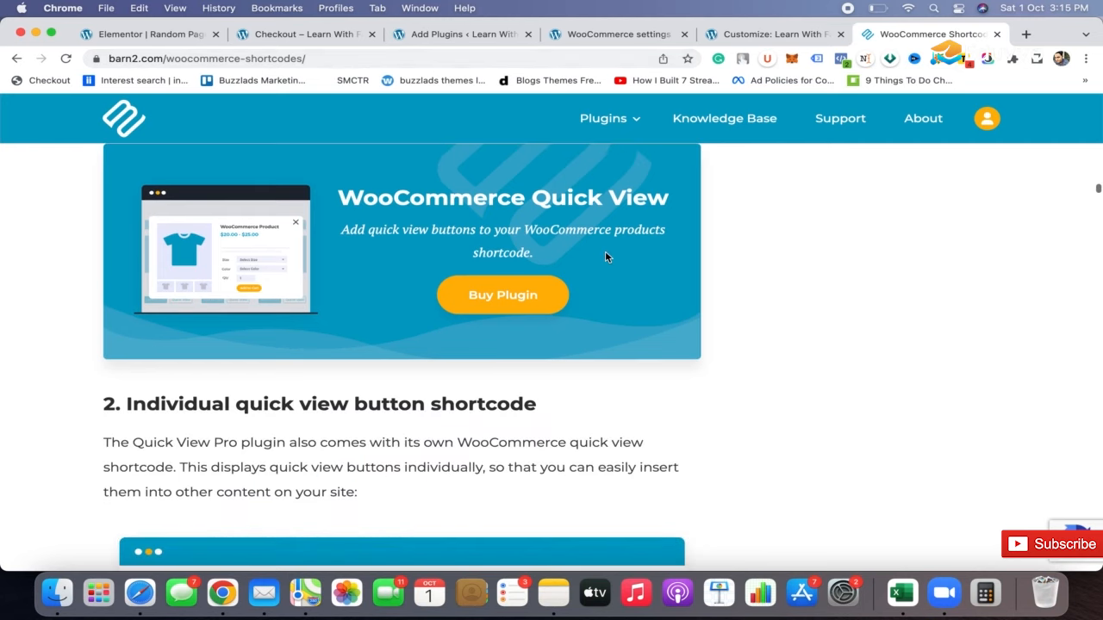
scroll(605, 257, "up", 3)
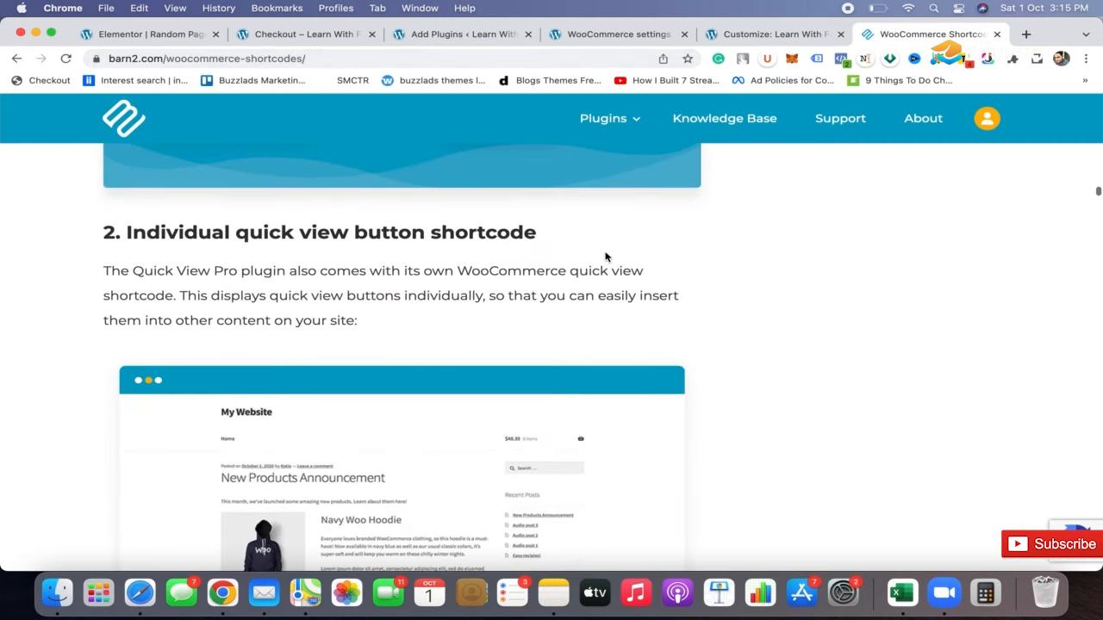
scroll(520, 288, "down", 8)
scroll(520, 289, "down", 1)
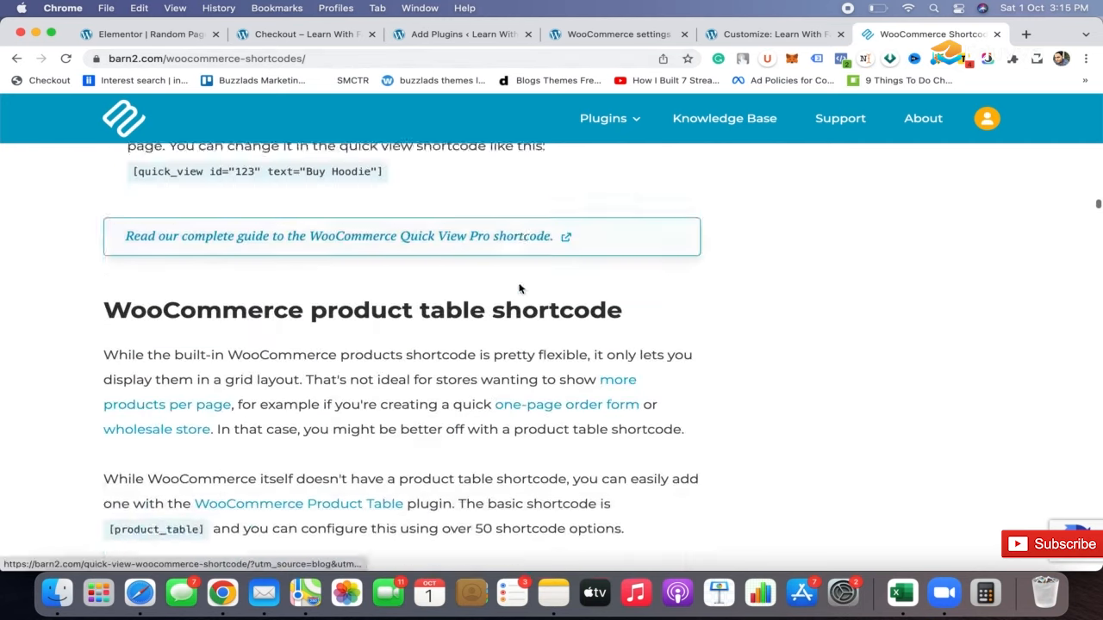
scroll(448, 263, "up", 1)
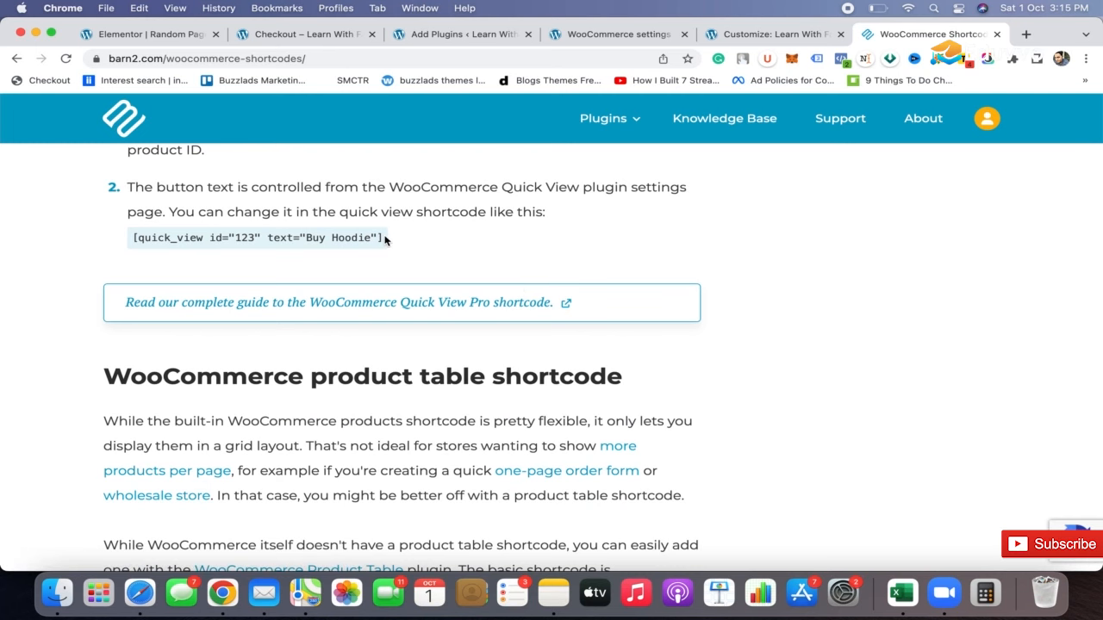
scroll(385, 242, "down", 3)
scroll(384, 242, "up", 4)
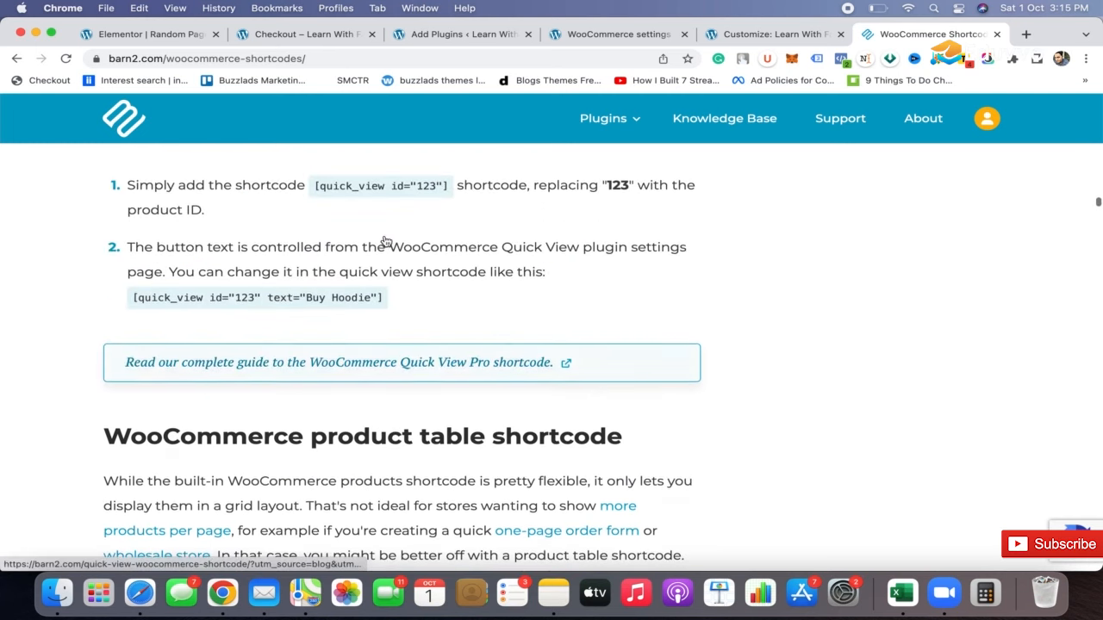
scroll(371, 327, "down", 10)
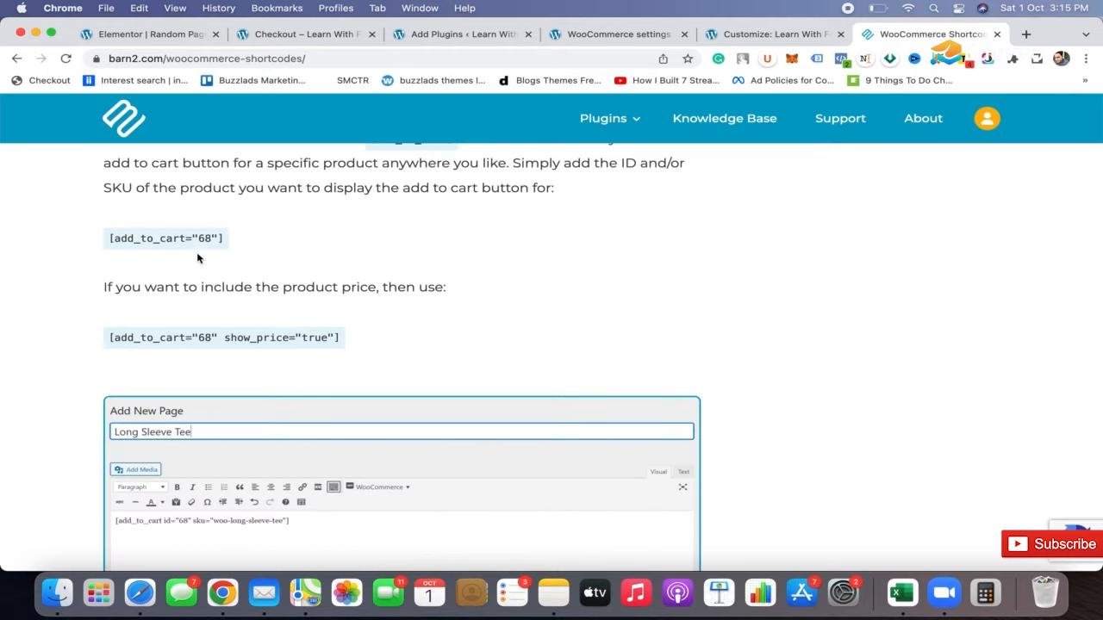
scroll(329, 274, "down", 10)
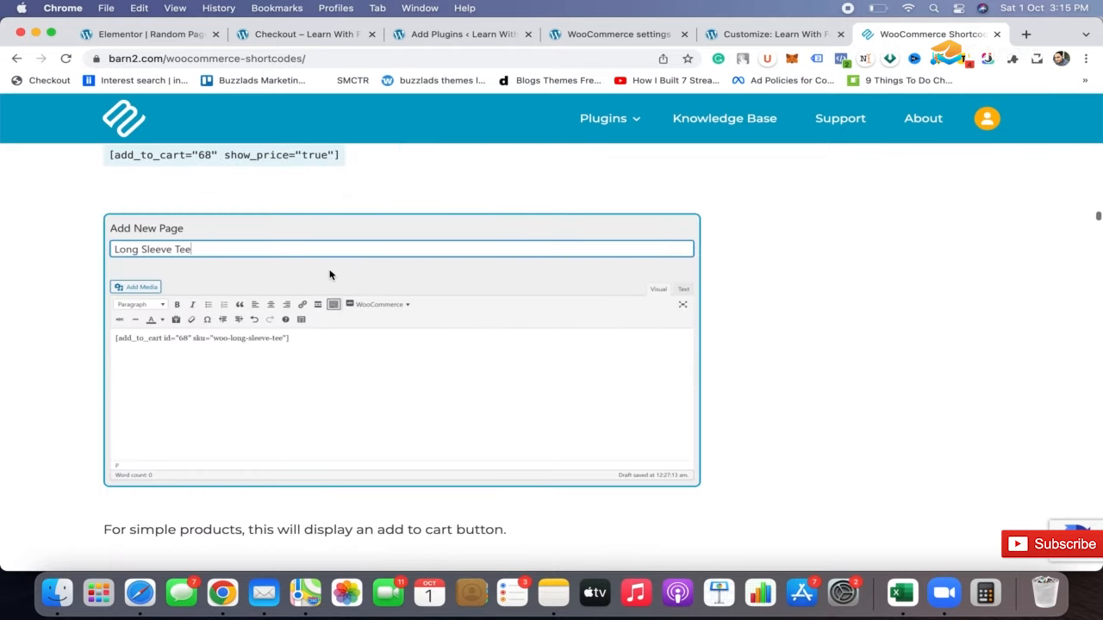
scroll(329, 274, "down", 2)
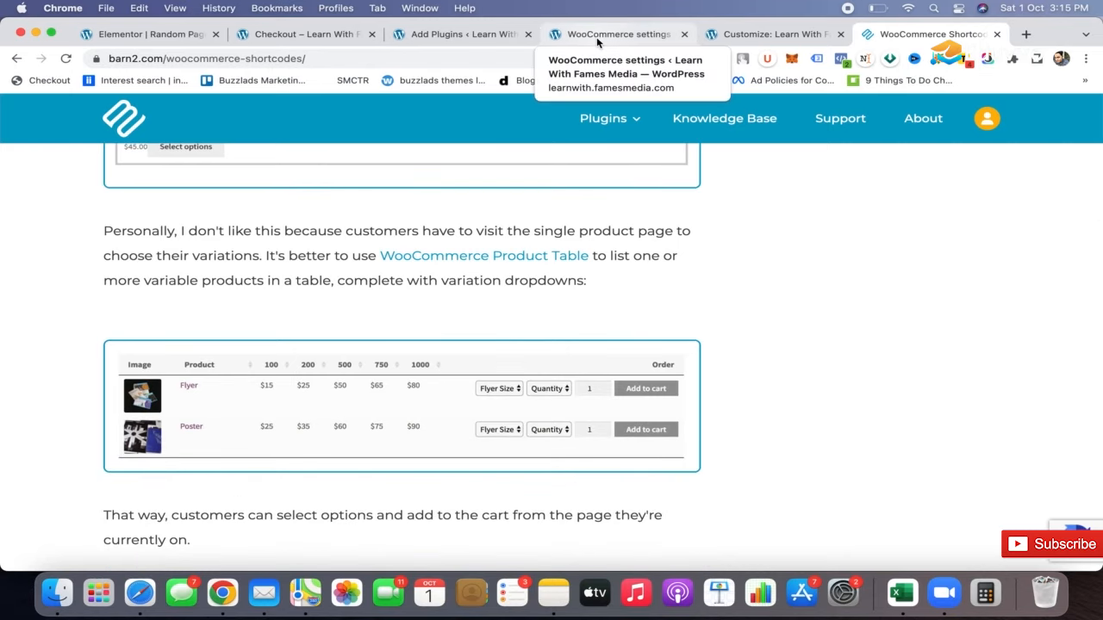
Step: Activate the WooCommerce PayPal Payments plugin and reload the WooCommerce payment settings
left_click(482, 35)
left_click(566, 302)
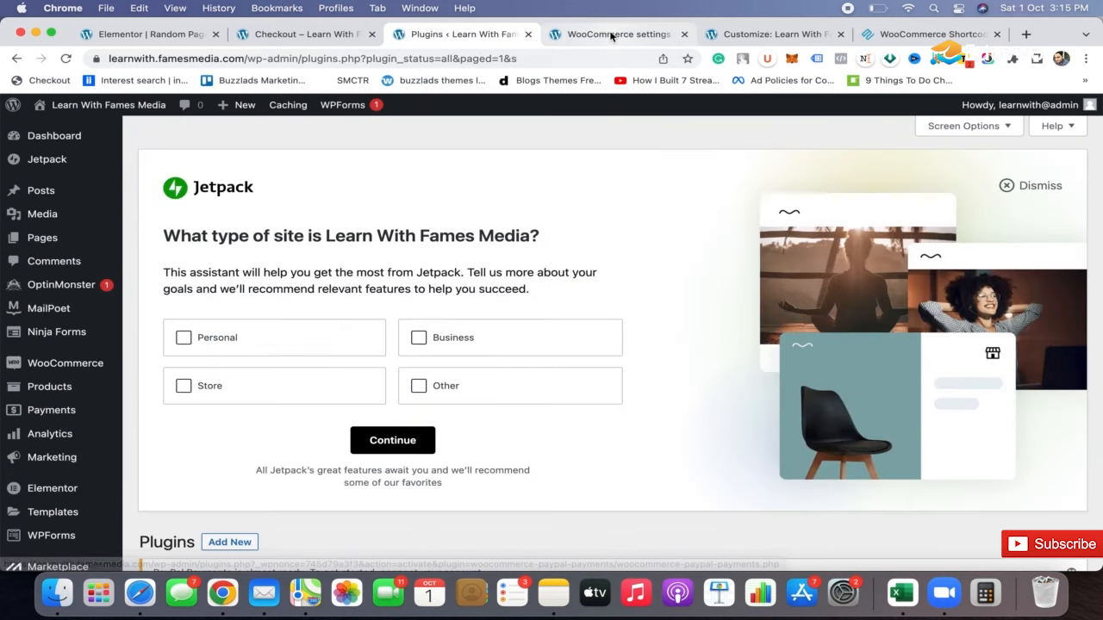
left_click(610, 36)
scroll(529, 266, "up", 2)
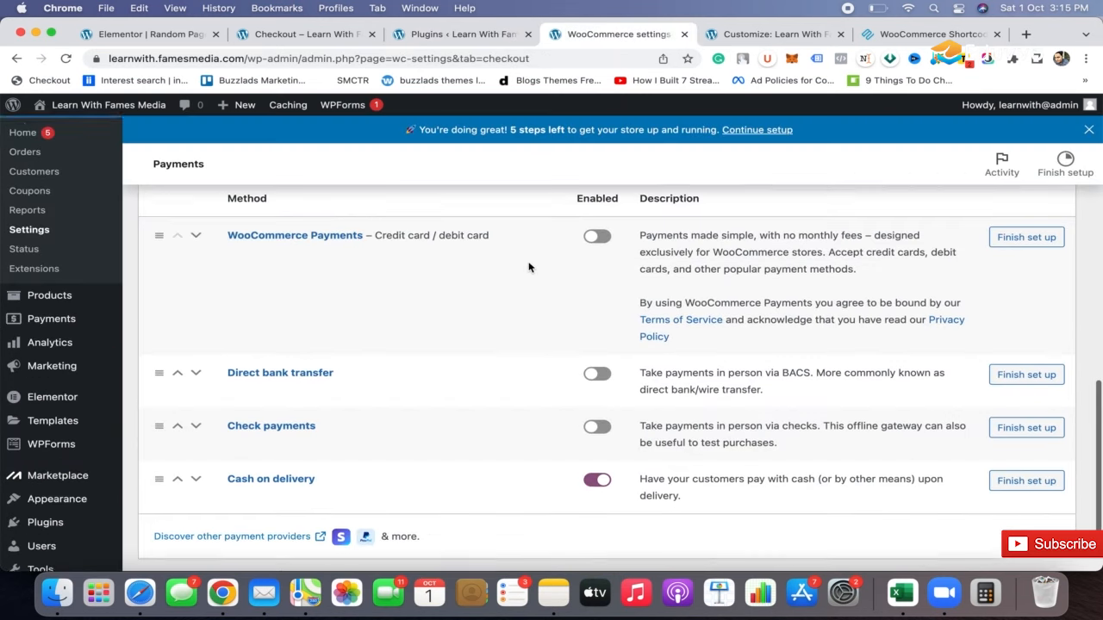
key("super+r")
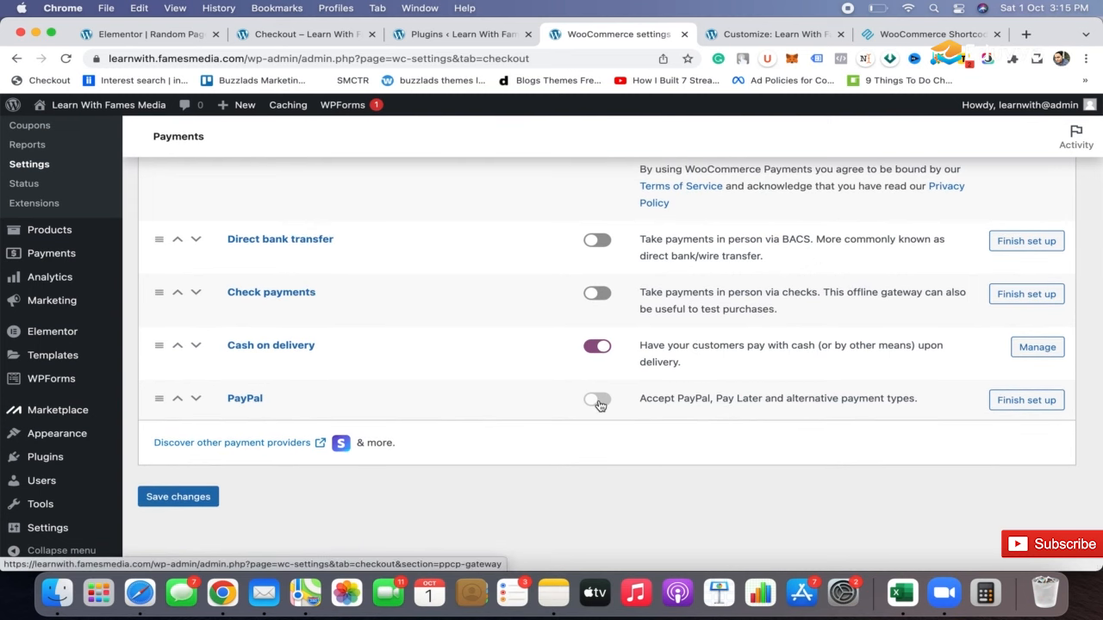
Step: Open the PayPal payment method's setup page and review its PayPal Checkout activation options
left_click(598, 402)
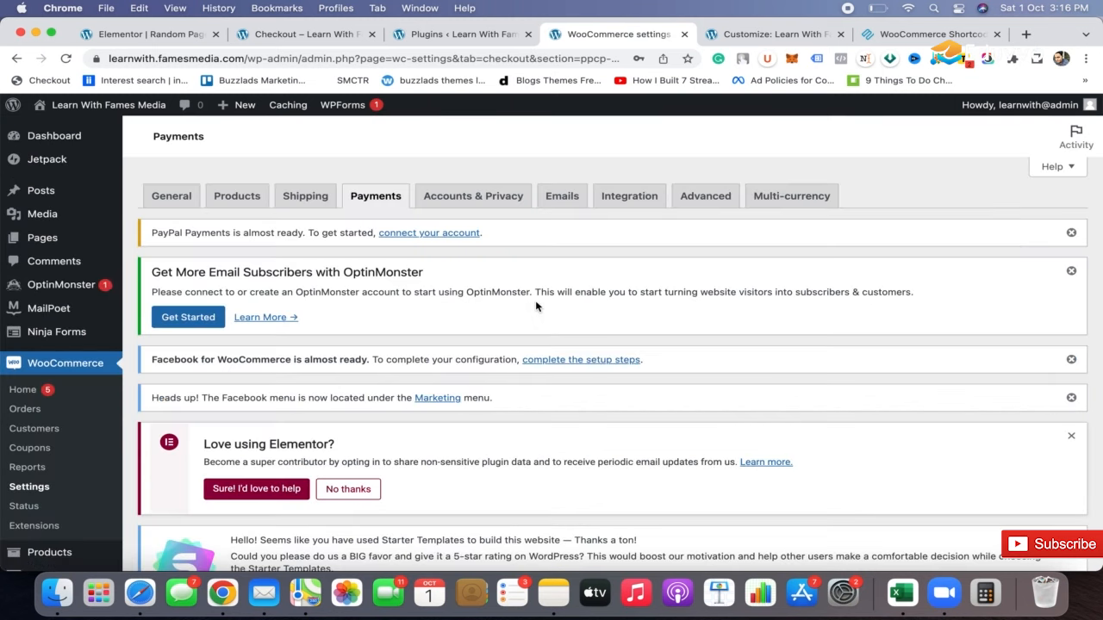
scroll(535, 303, "down", 10)
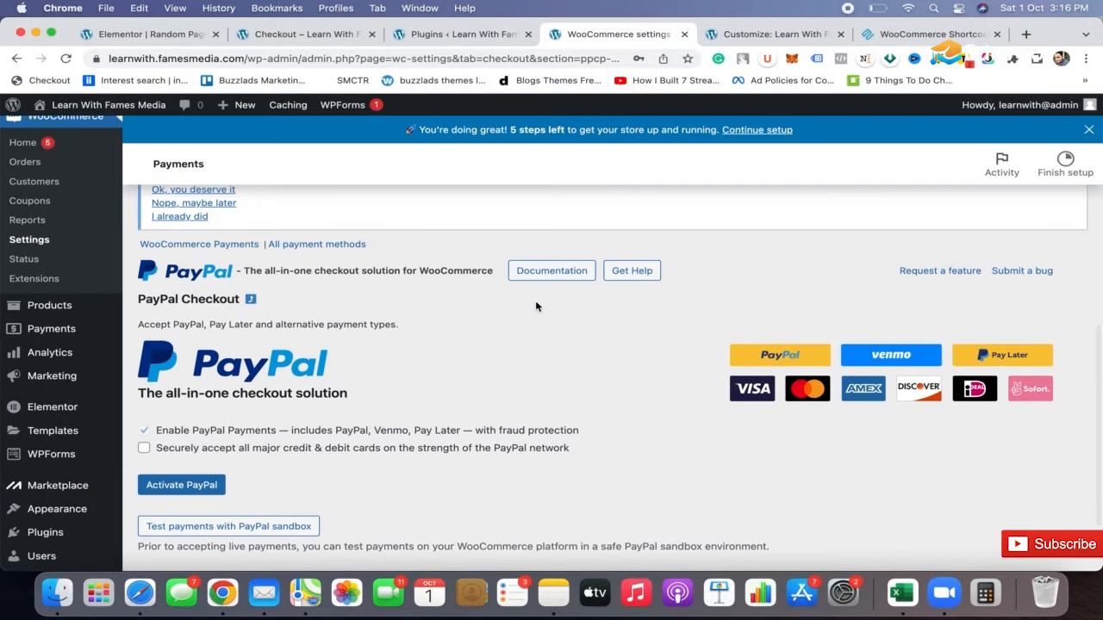
scroll(535, 305, "down", 2)
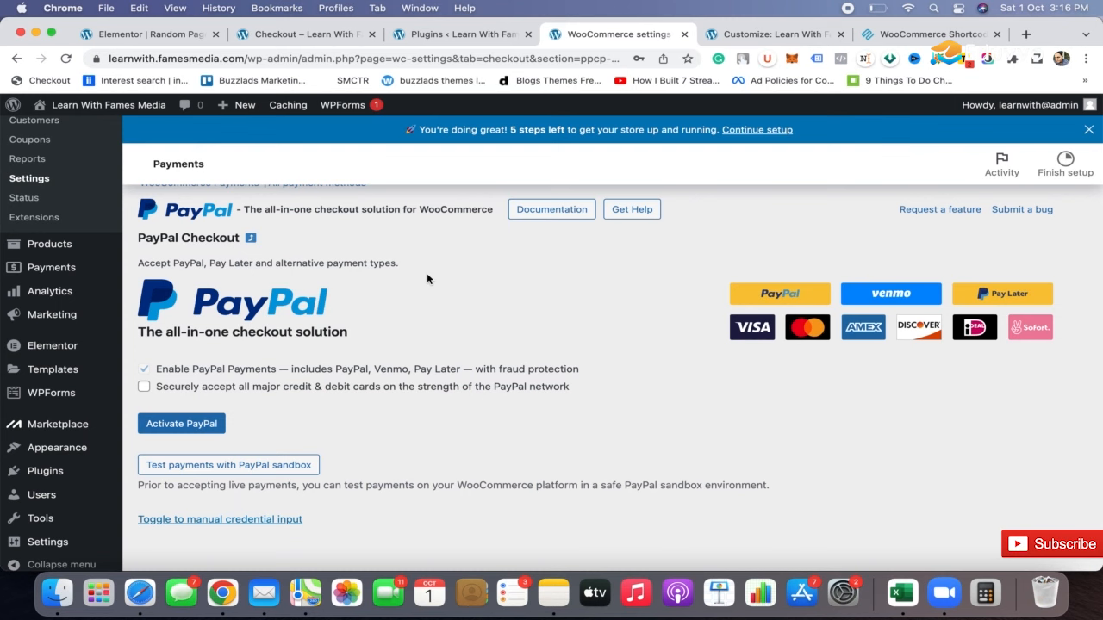
Step: Reload the checkout page to check the available payment methods, and return to the Plugins page
left_click(321, 38)
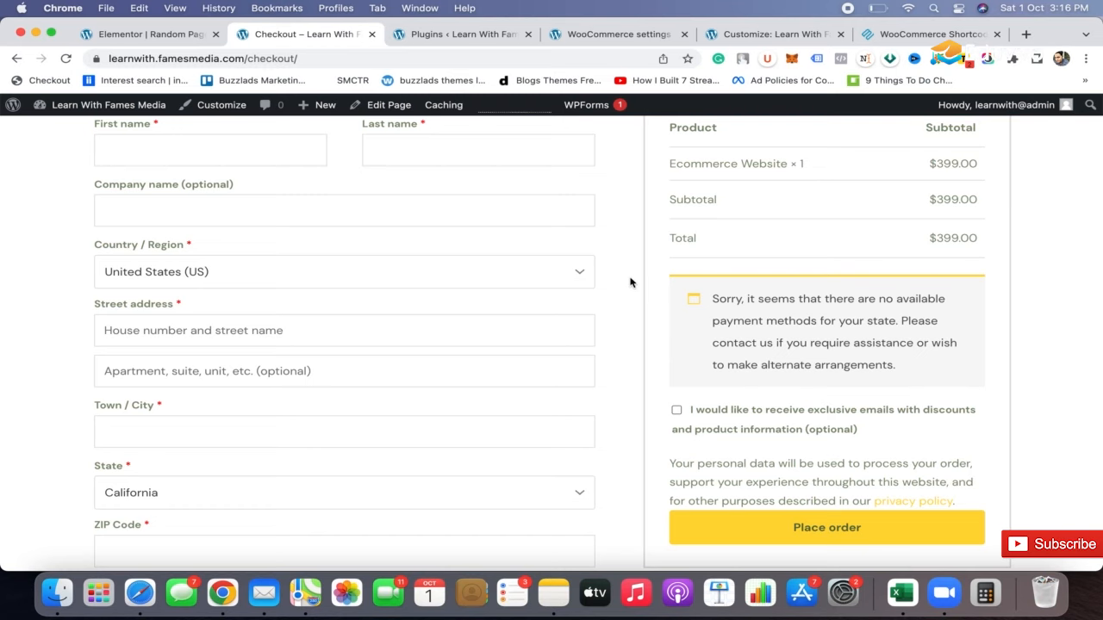
key("super+r")
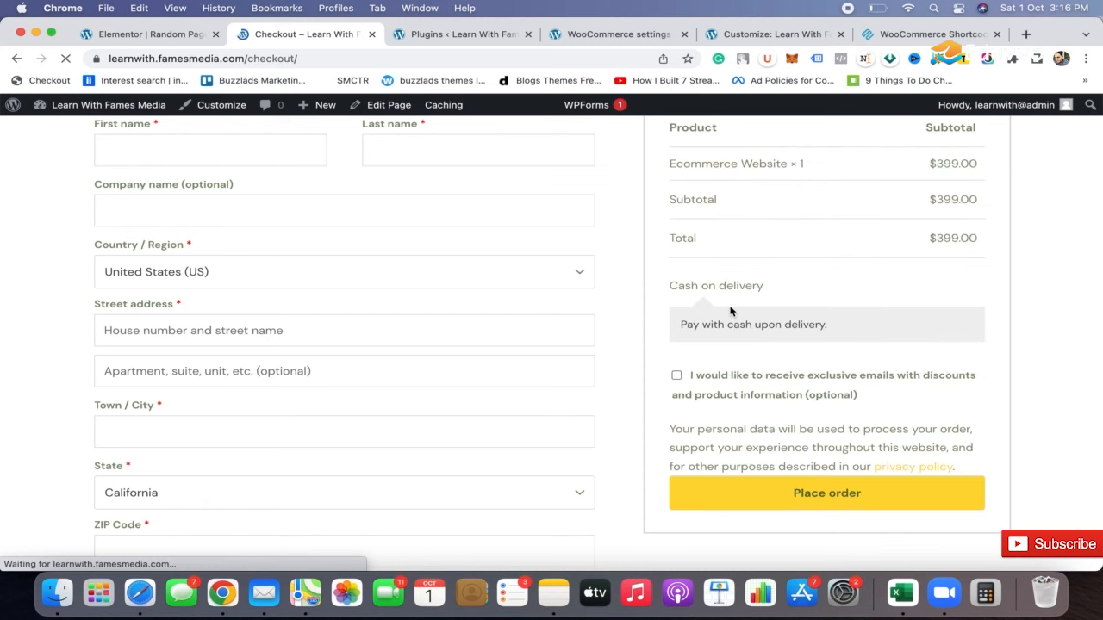
left_click(477, 37)
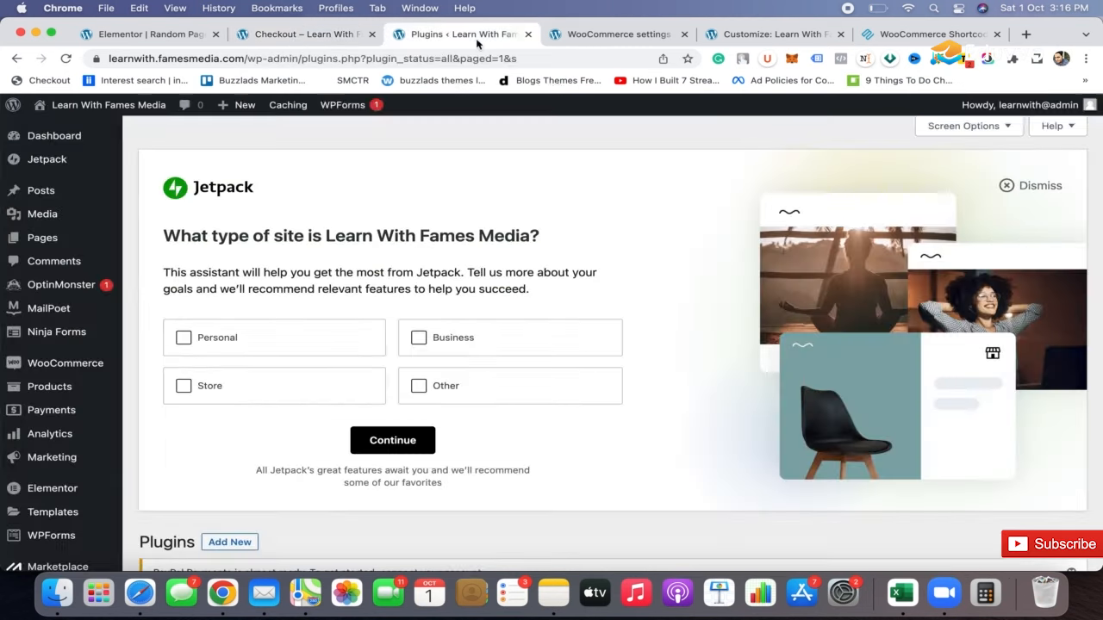
Step: Compare the PayPal Checkout activation settings with the payment methods offered on the checkout page
left_click(636, 39)
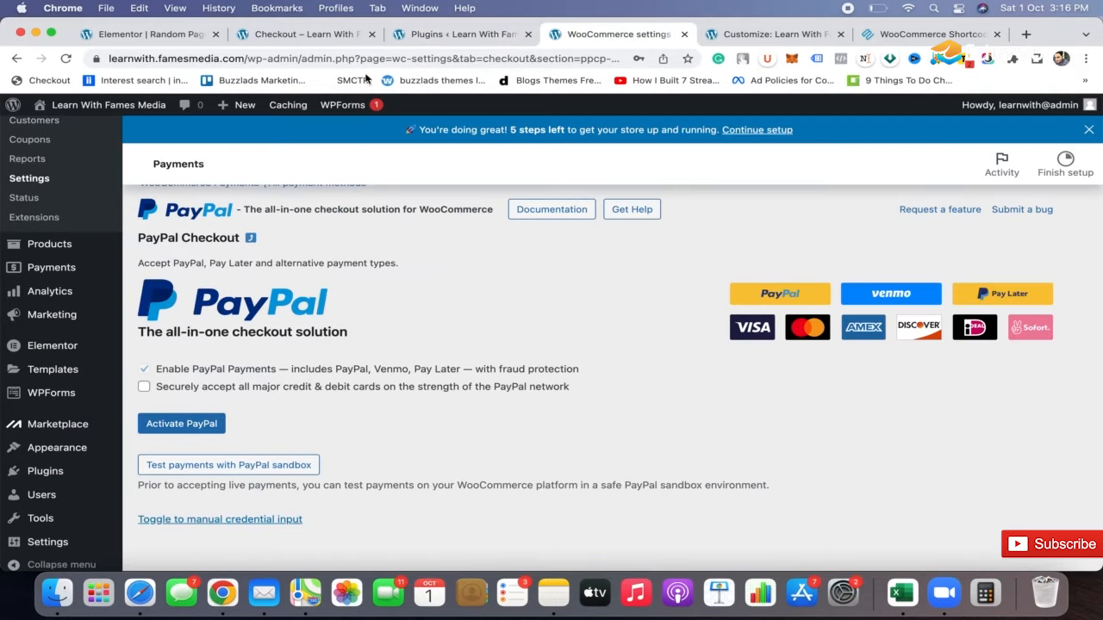
left_click(313, 34)
scroll(731, 413, "down", 3)
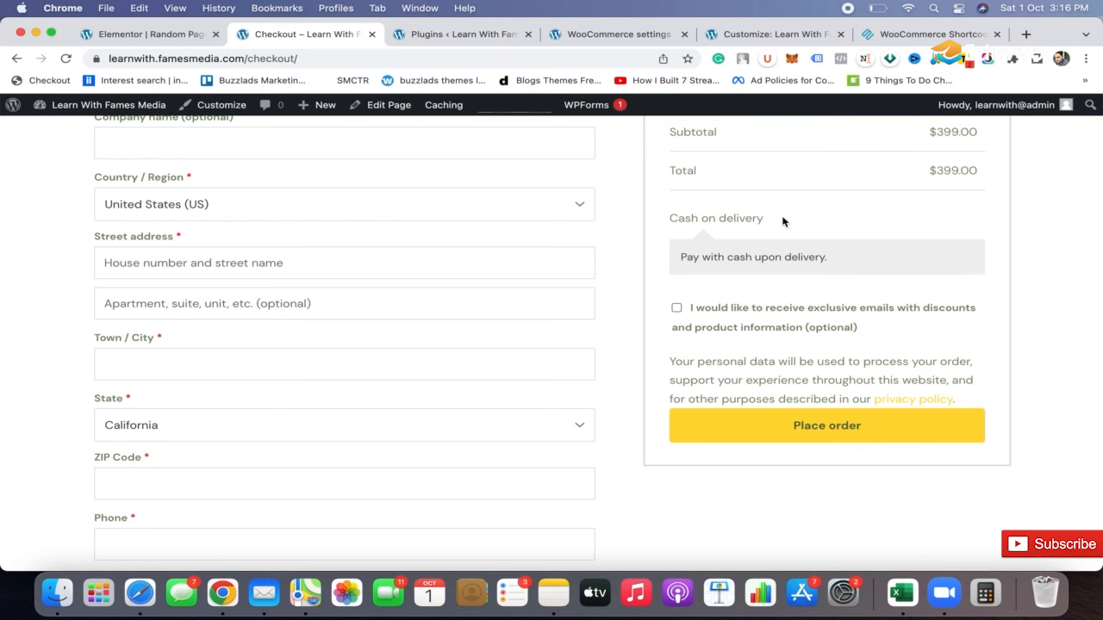
left_click(463, 35)
left_click(636, 34)
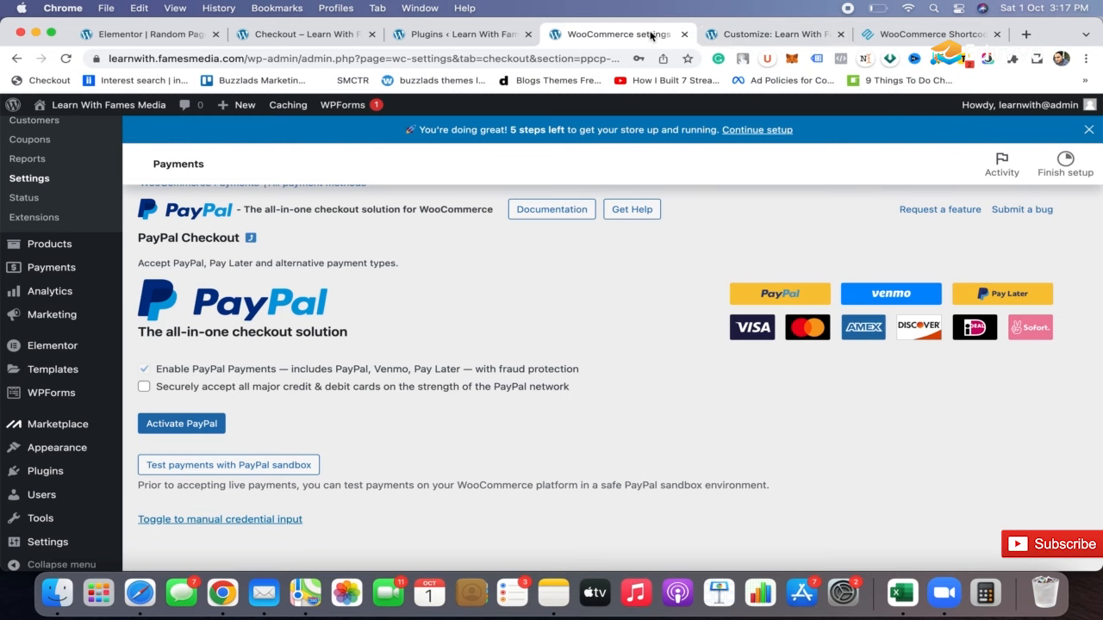
Step: Close the Customizer page and look over the Elementor page's product listings and the checkout page
left_click(741, 34)
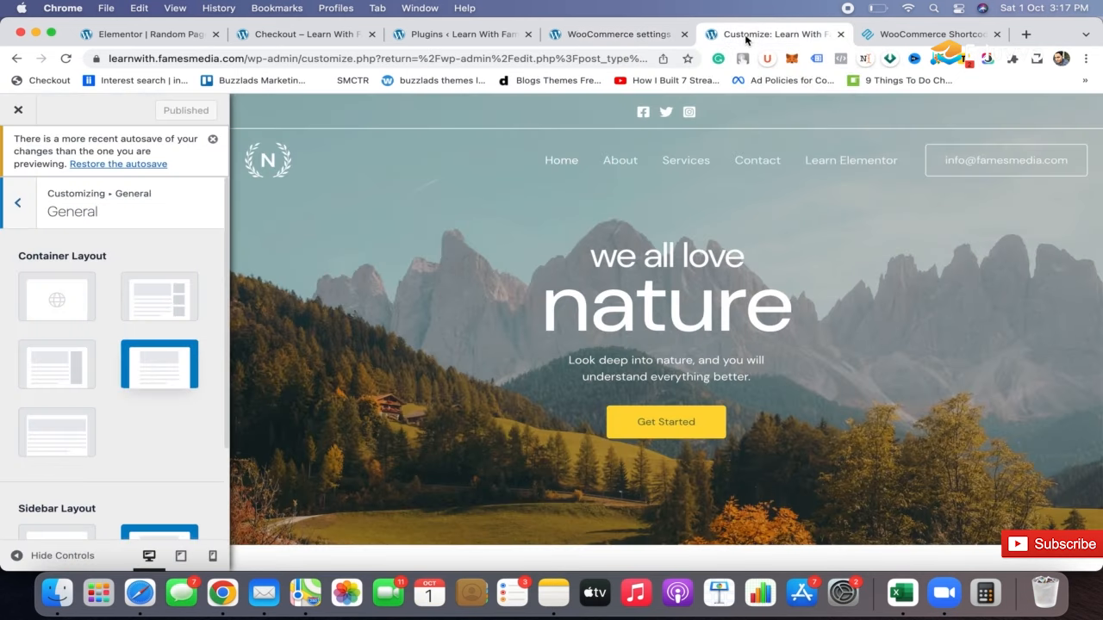
left_click(841, 36)
left_click(588, 35)
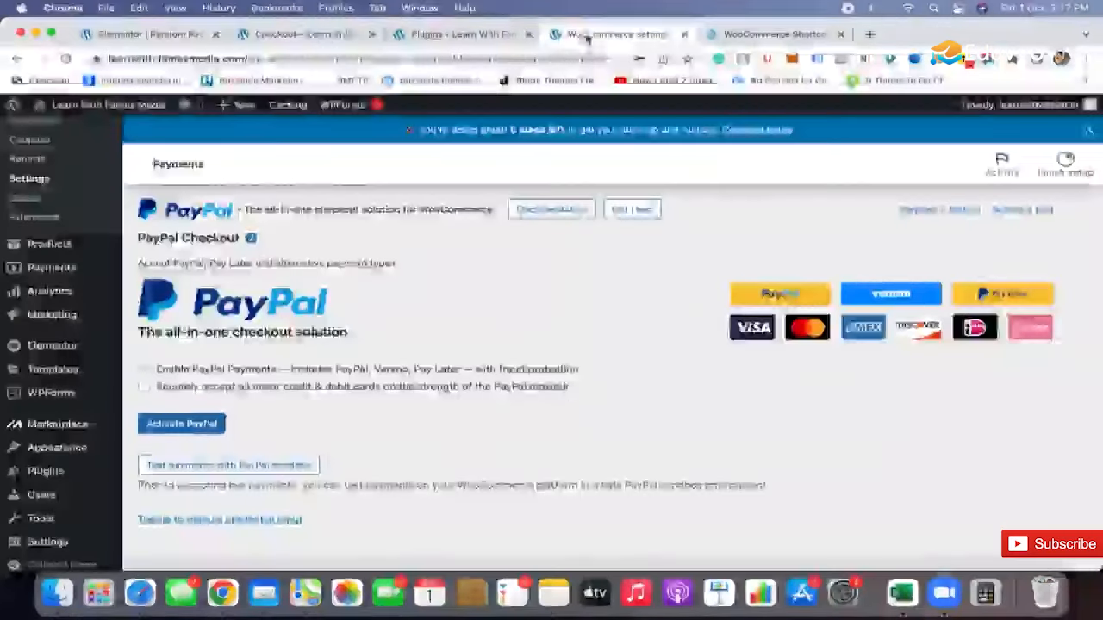
left_click(306, 35)
left_click(151, 35)
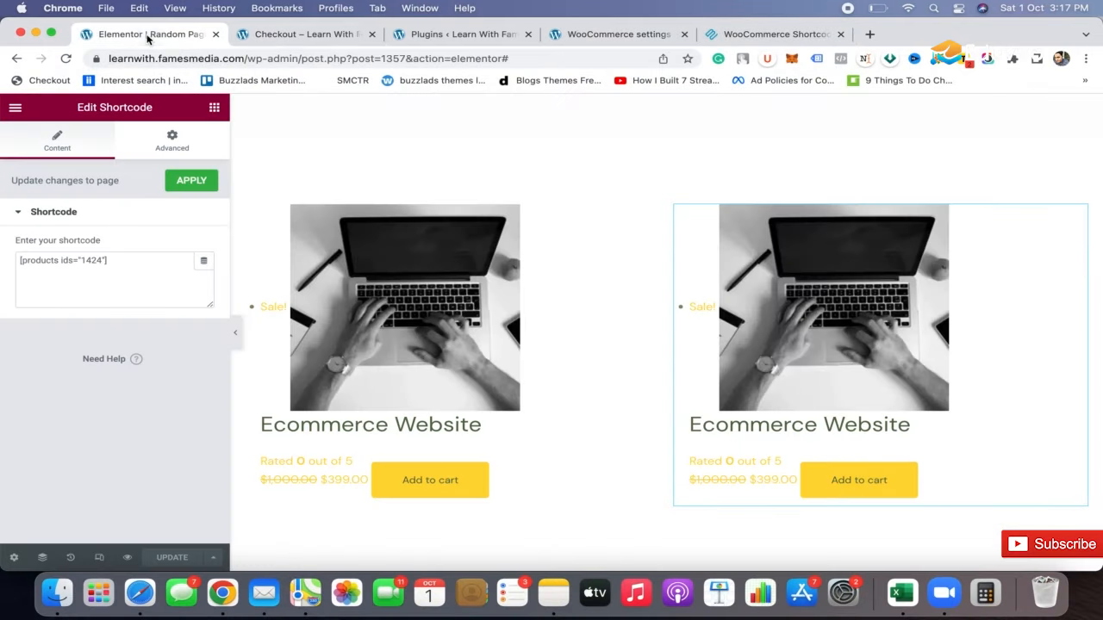
left_click(337, 36)
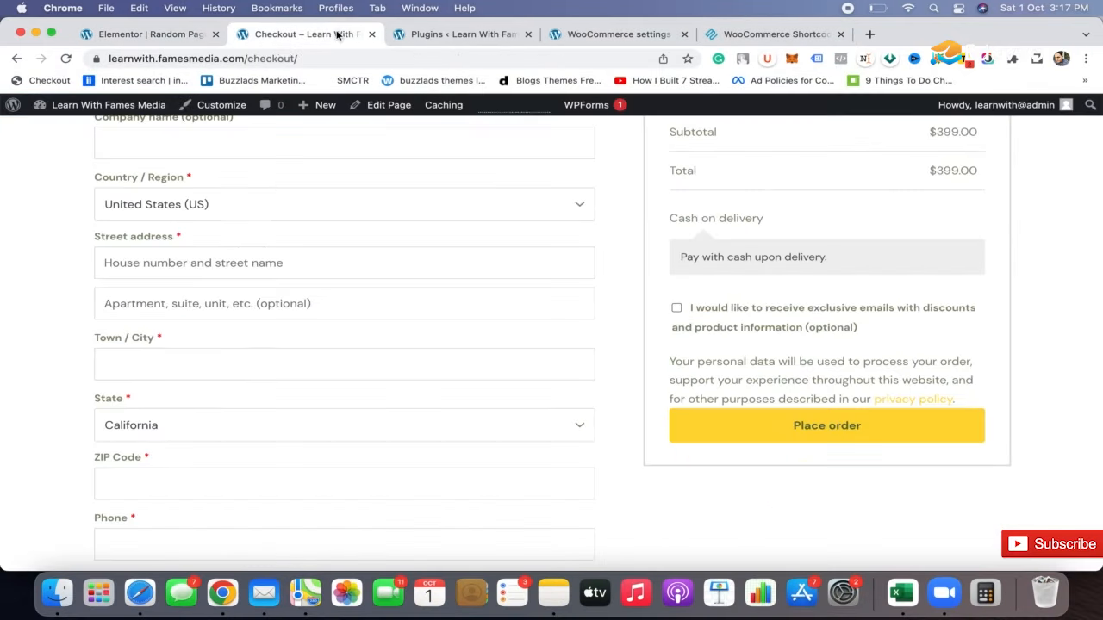
Step: Open the Starter Templates library from the WordPress admin and filter the templates by the E-Commerce category
left_click(591, 36)
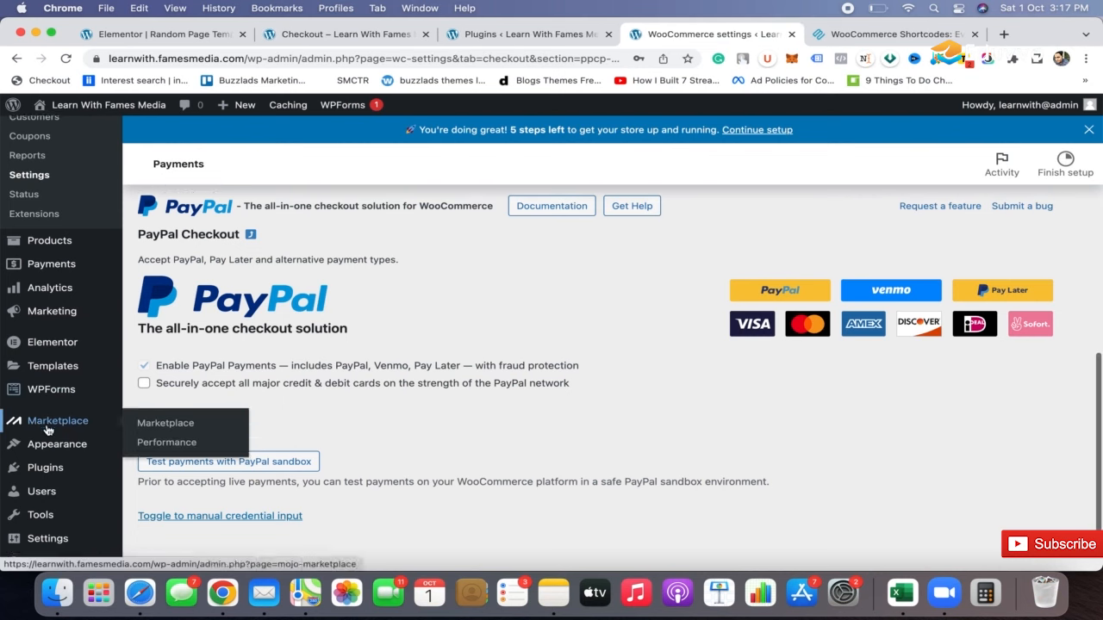
scroll(49, 423, "down", 1)
mouse_move(50, 435)
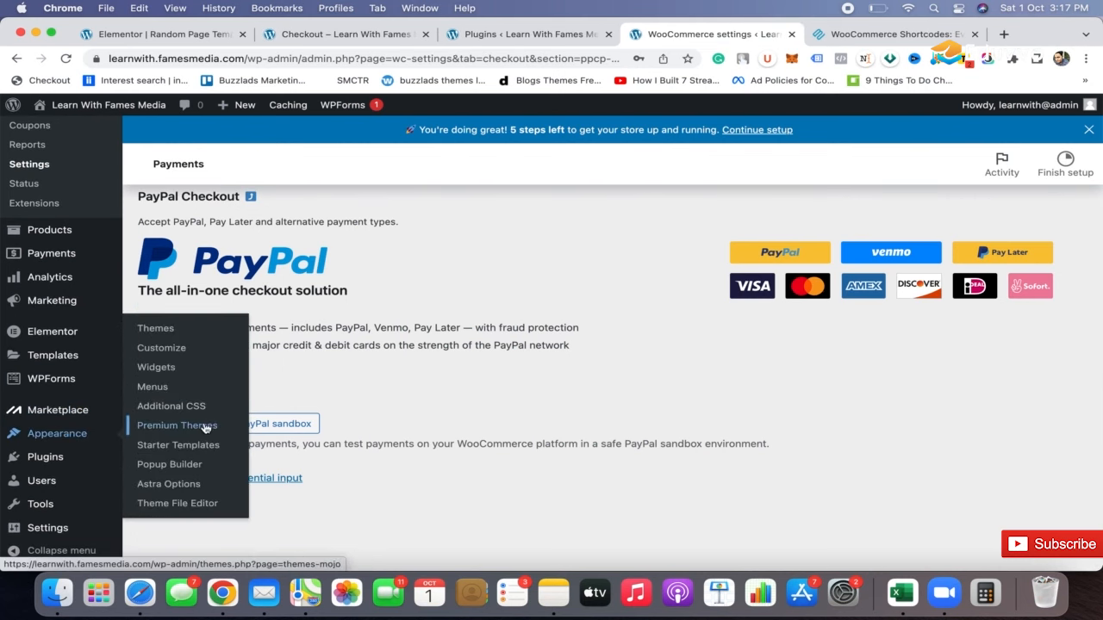
left_click(177, 446)
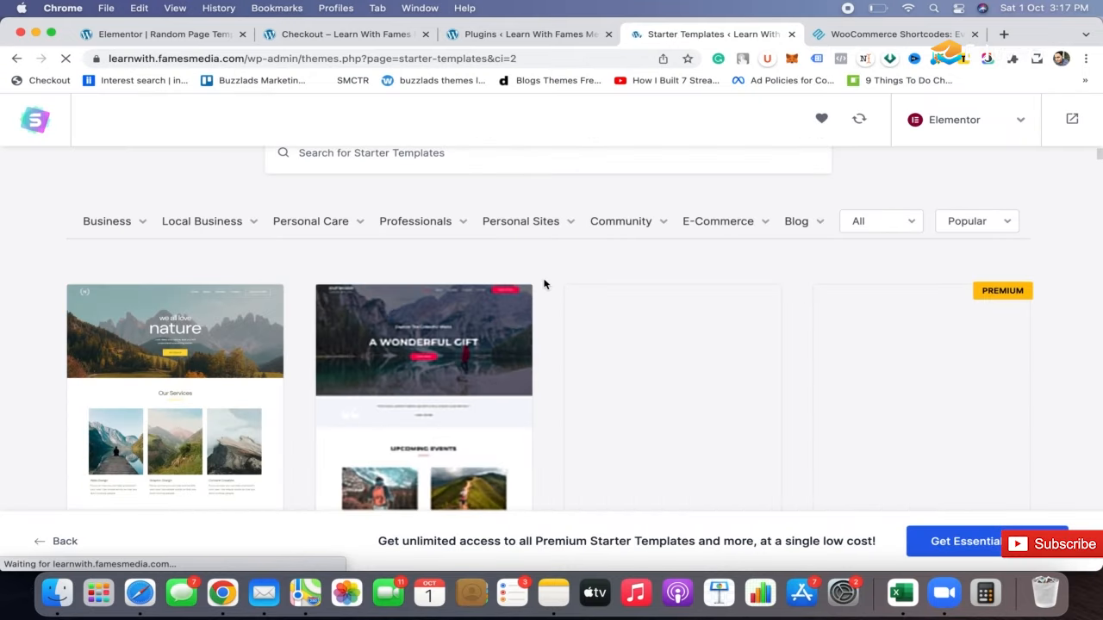
scroll(543, 284, "down", 2)
scroll(544, 284, "up", 3)
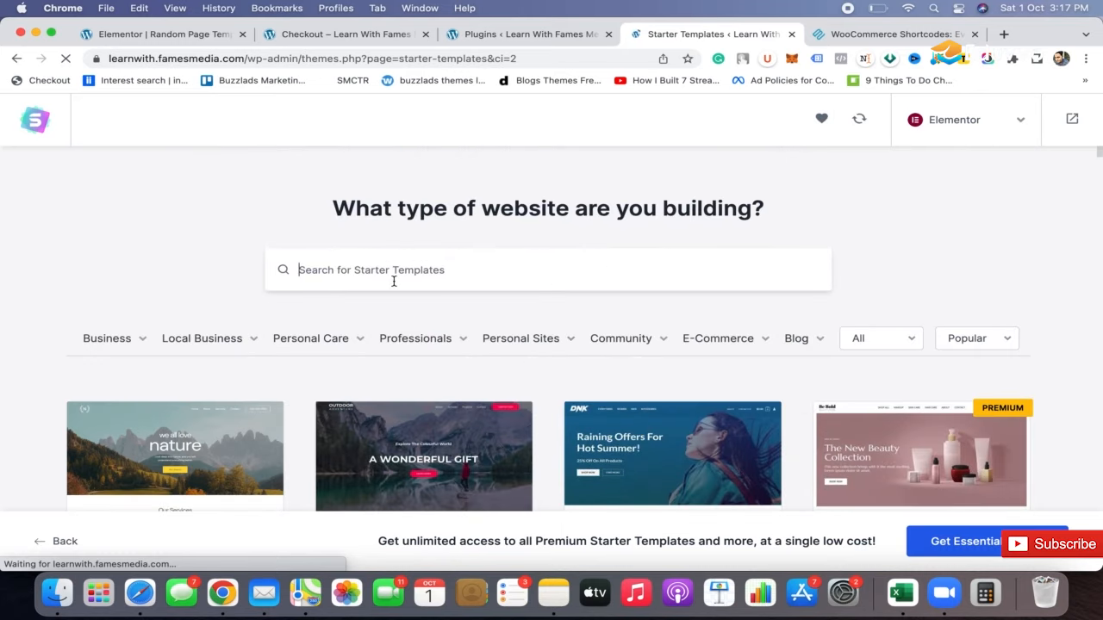
left_click(748, 344)
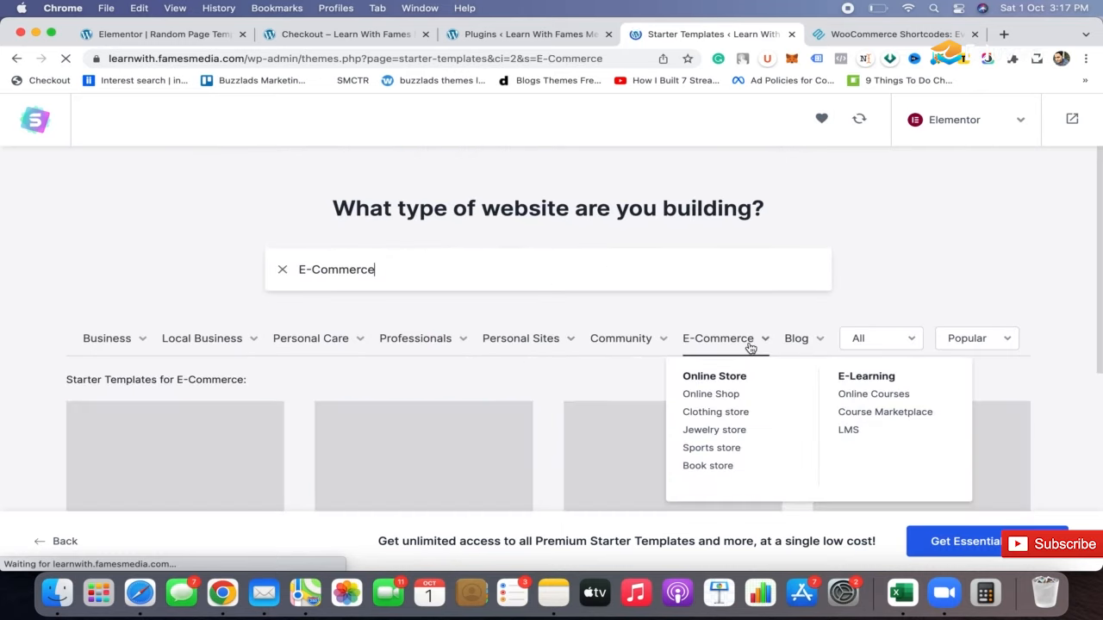
Step: Choose the Brandstore template from the e-commerce results and skip the logo upload
scroll(581, 303, "down", 4)
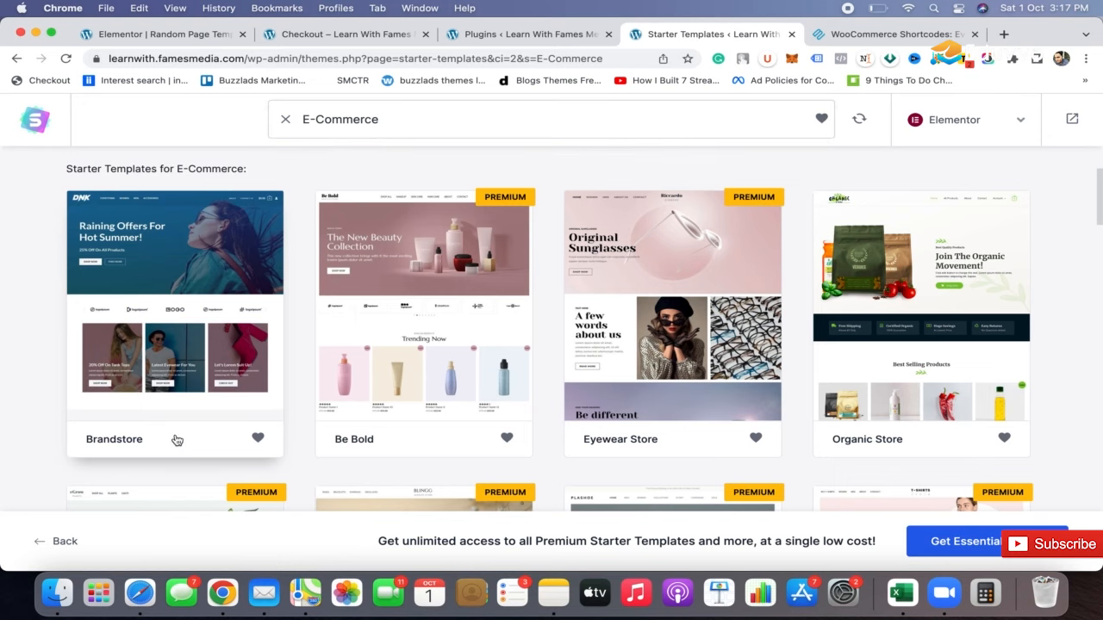
left_click(163, 340)
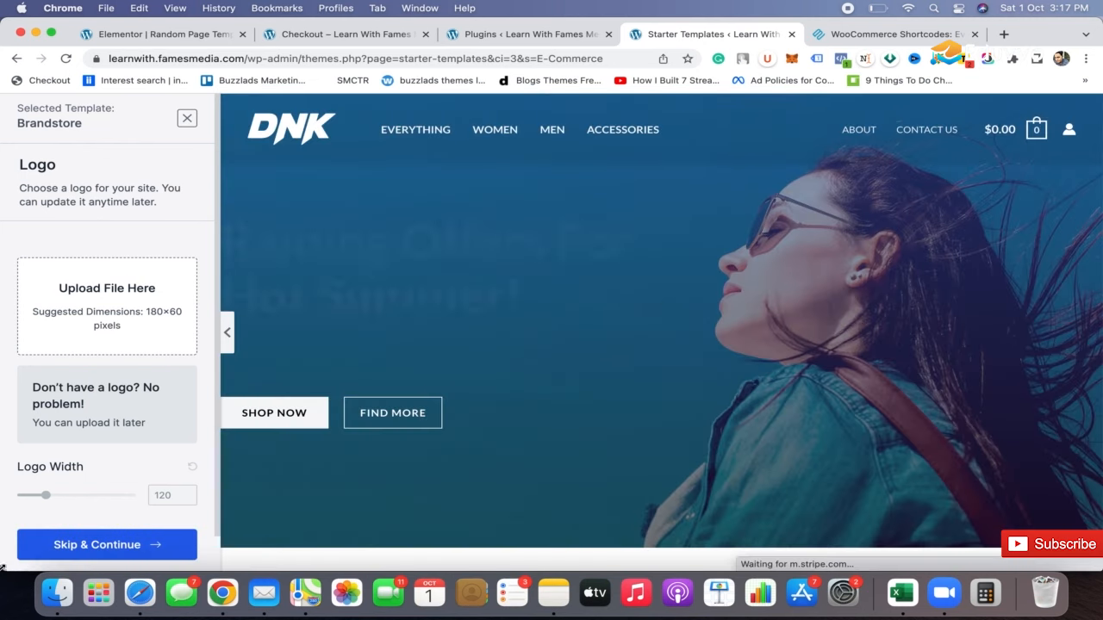
left_click(96, 545)
Step: Try the yellow, orange and dark blue color palettes on the Brandstore preview, and restore the default colors
scroll(153, 392, "down", 4)
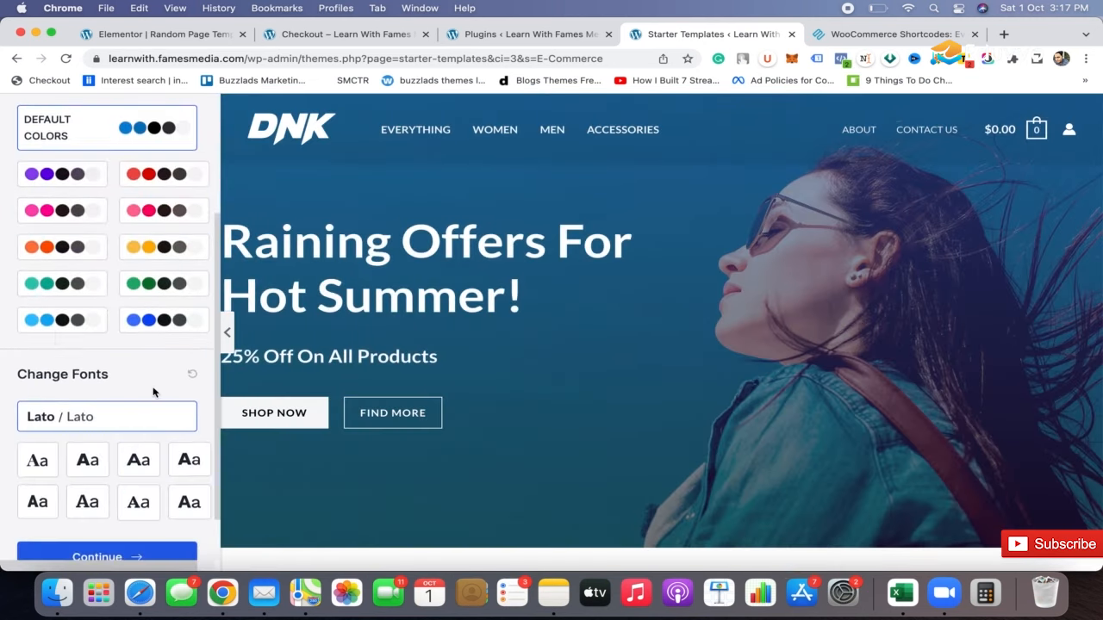
left_click(131, 249)
left_click(44, 256)
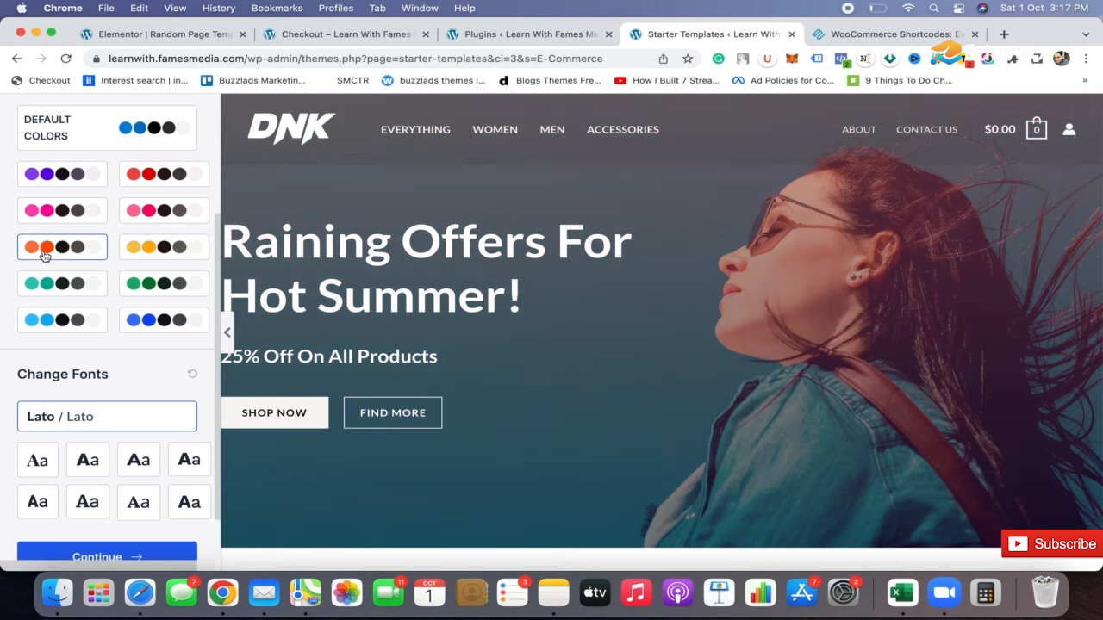
left_click(128, 141)
left_click(172, 322)
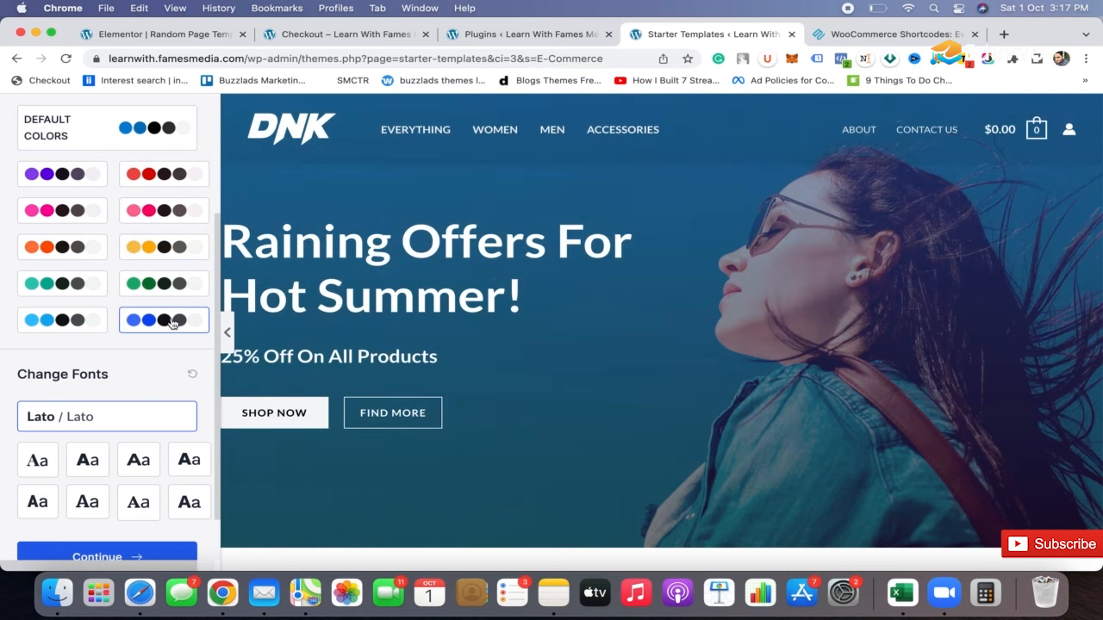
left_click(148, 133)
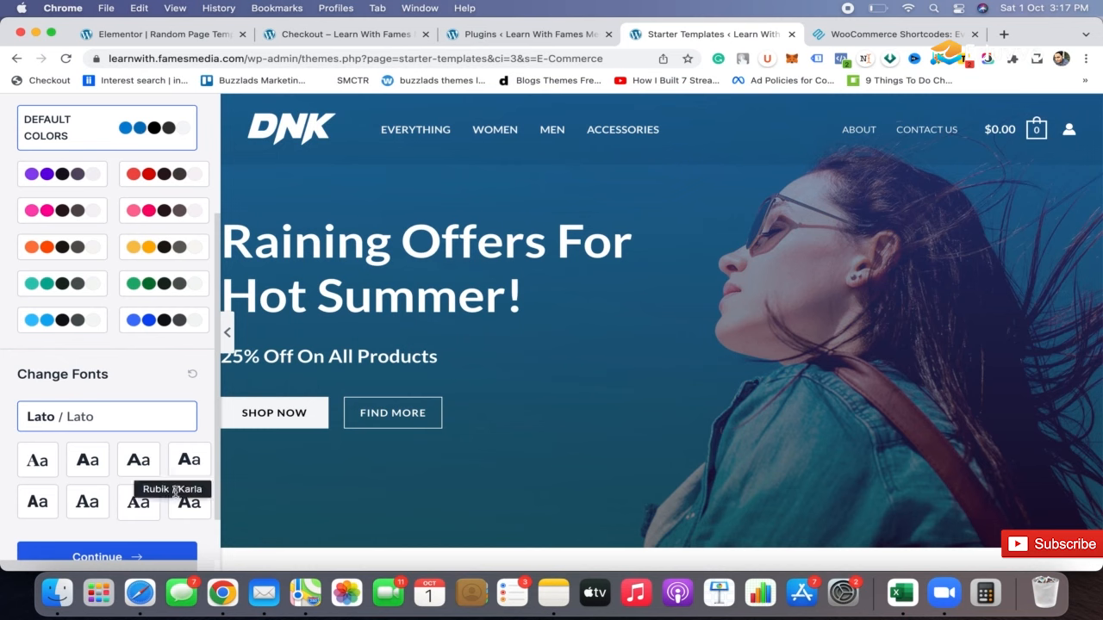
Step: Continue with the default colors and Lato fonts, and fill in the first name and work email
left_click(166, 555)
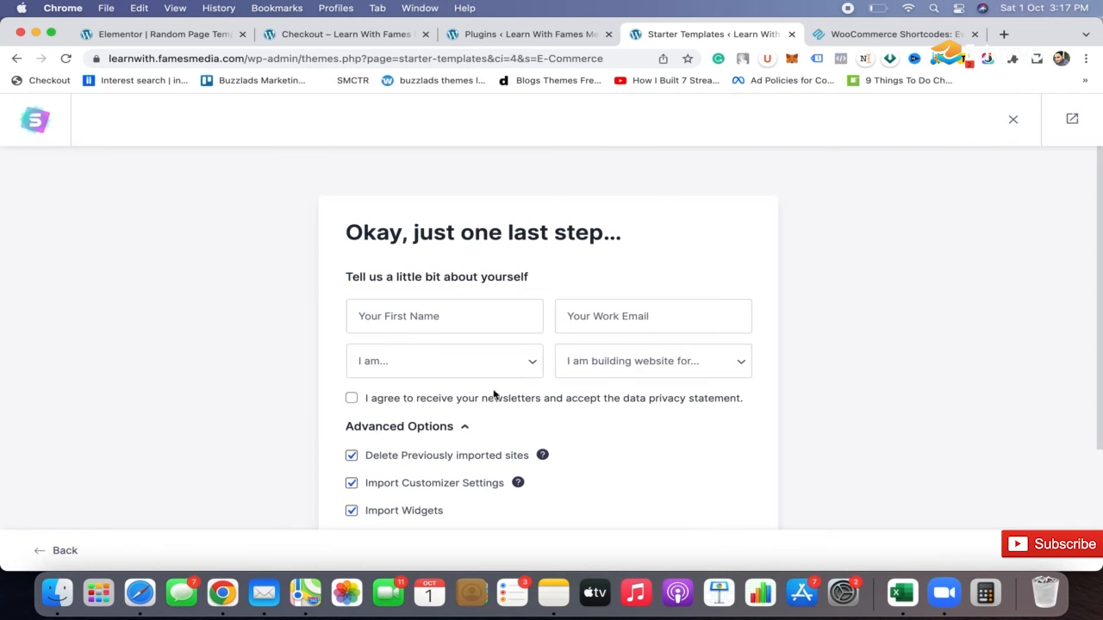
left_click(472, 325)
left_click(471, 353)
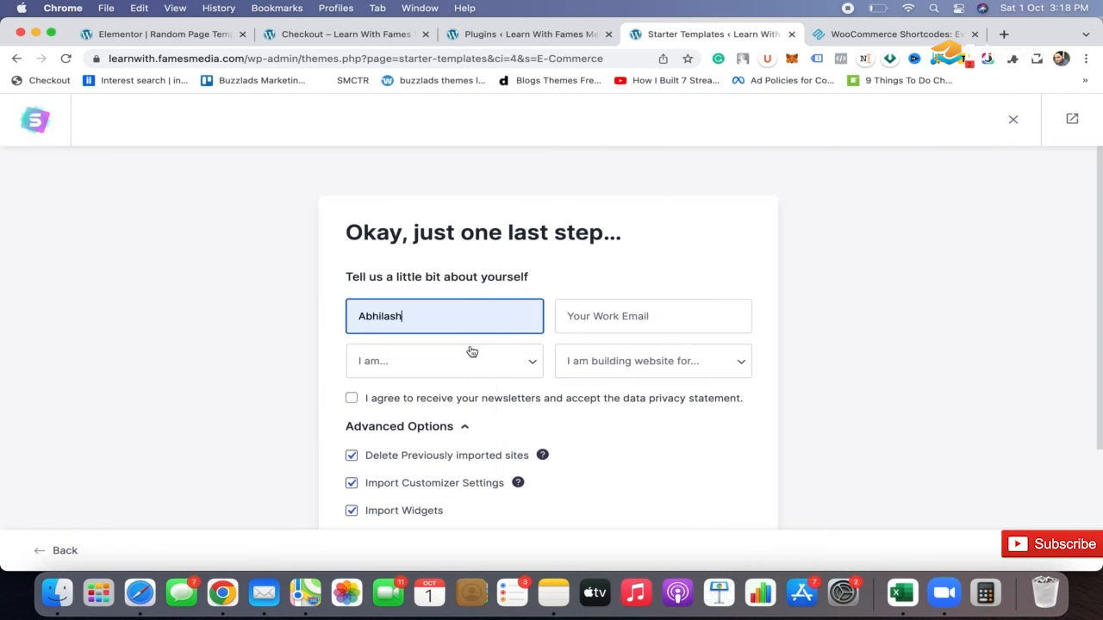
left_click(664, 321)
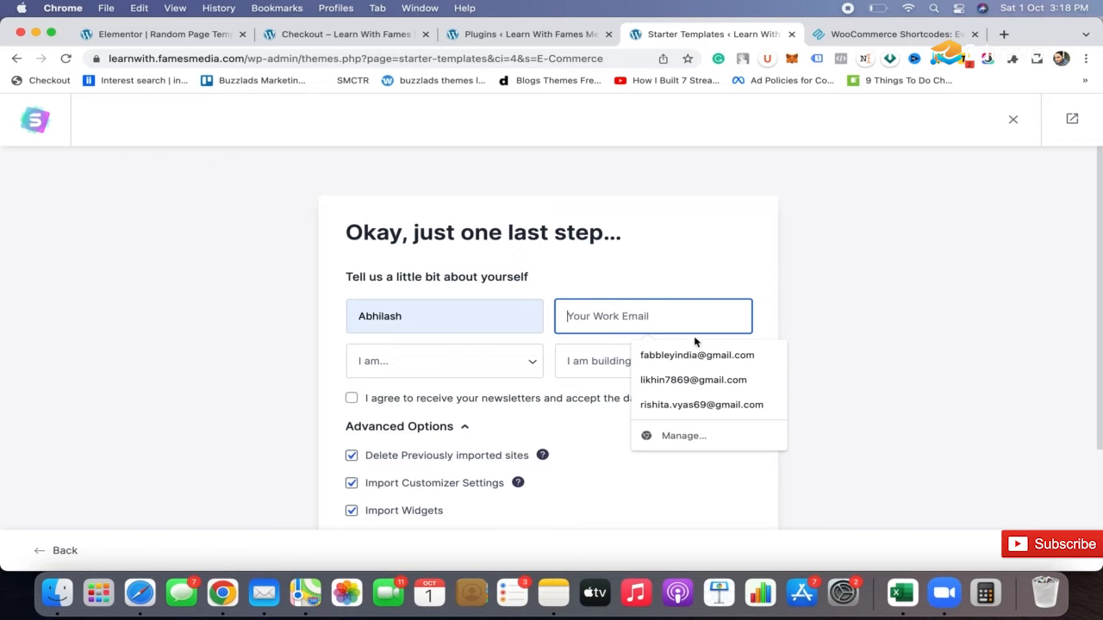
left_click(698, 354)
Step: Set the experience level to Expert and the website's purpose to Myself/My Company
left_click(468, 375)
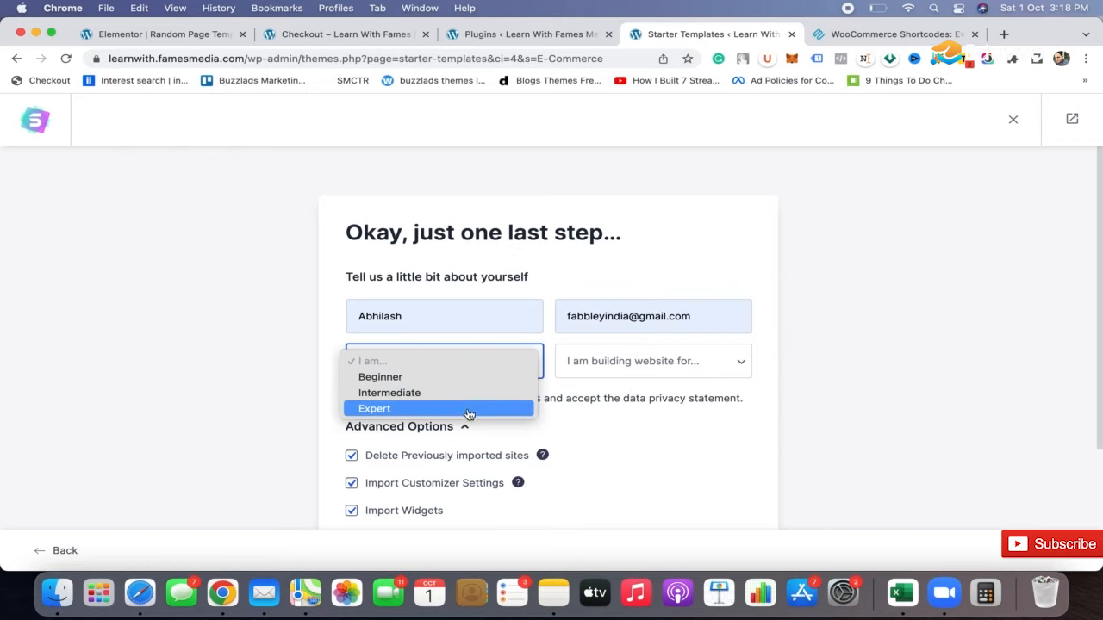
left_click(465, 411)
left_click(662, 363)
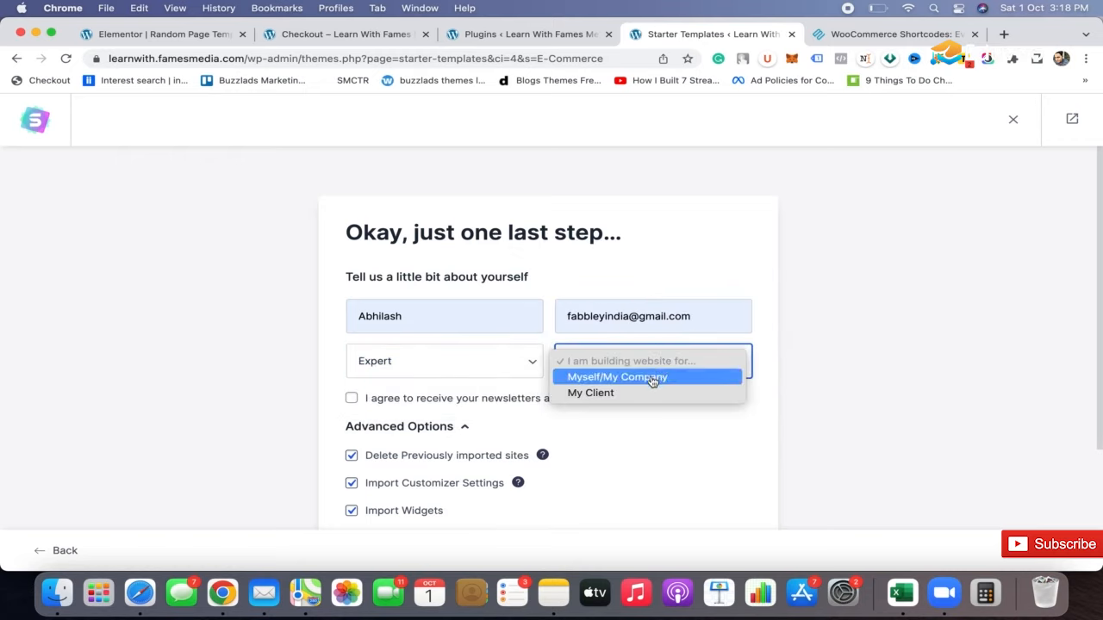
left_click(650, 377)
Step: Turn off Share Non-Sensitive Data and submit the form to build the website, declining the incoming call
scroll(427, 420, "down", 3)
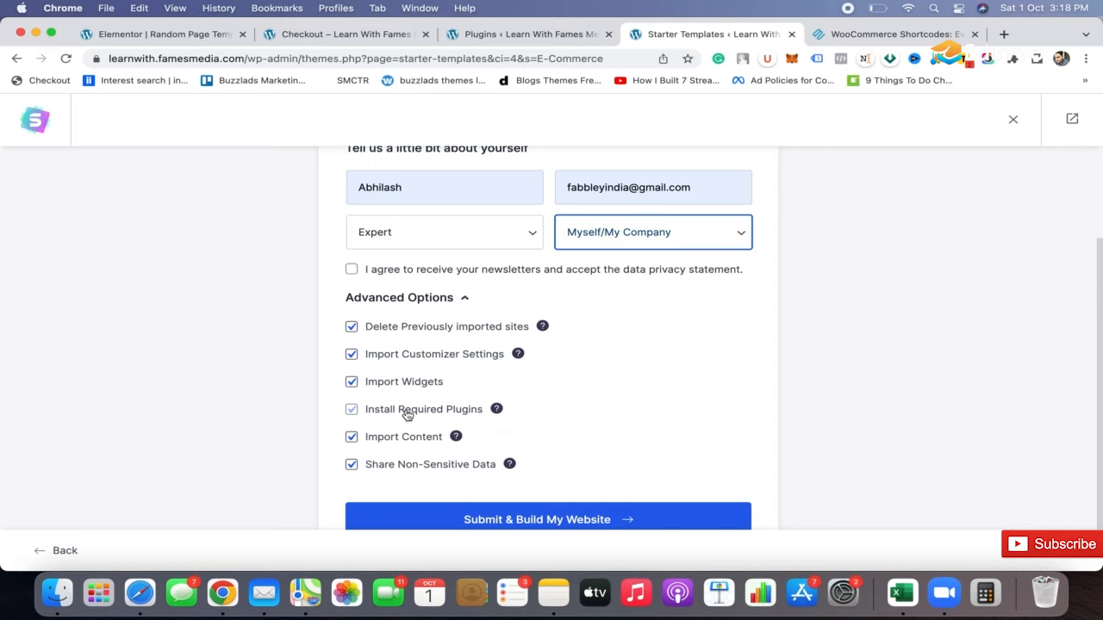
left_click(347, 467)
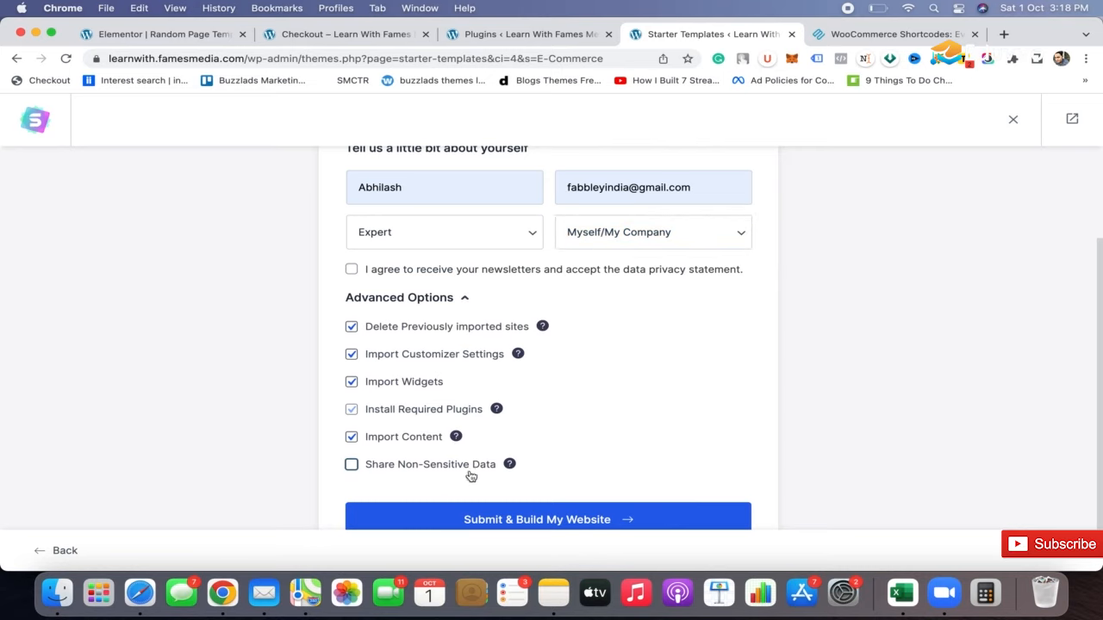
scroll(627, 459, "down", 1)
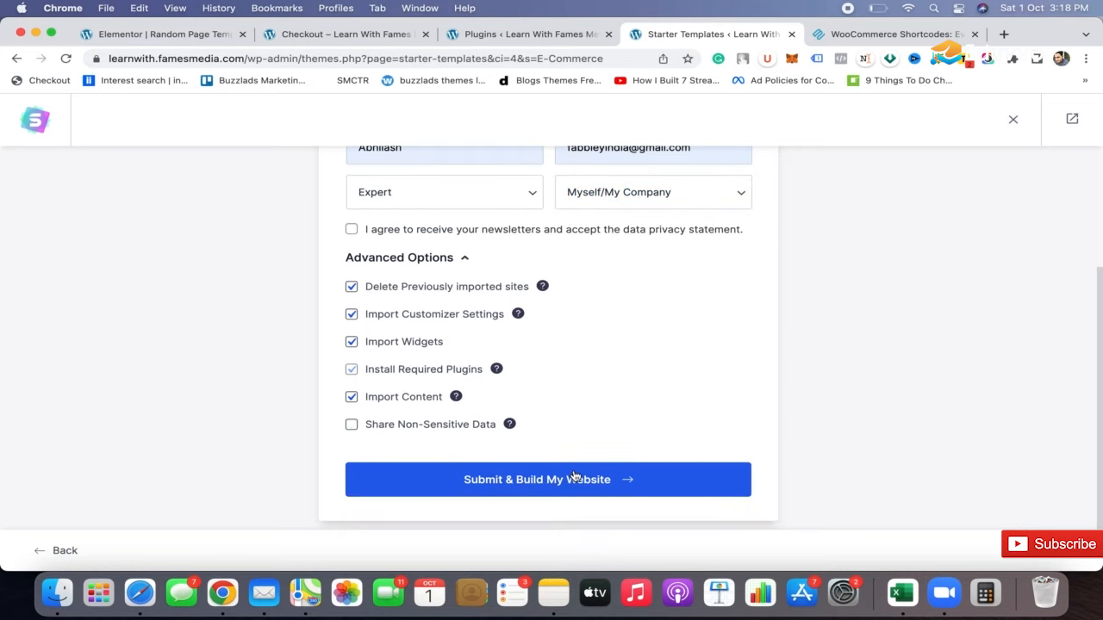
left_click(575, 477)
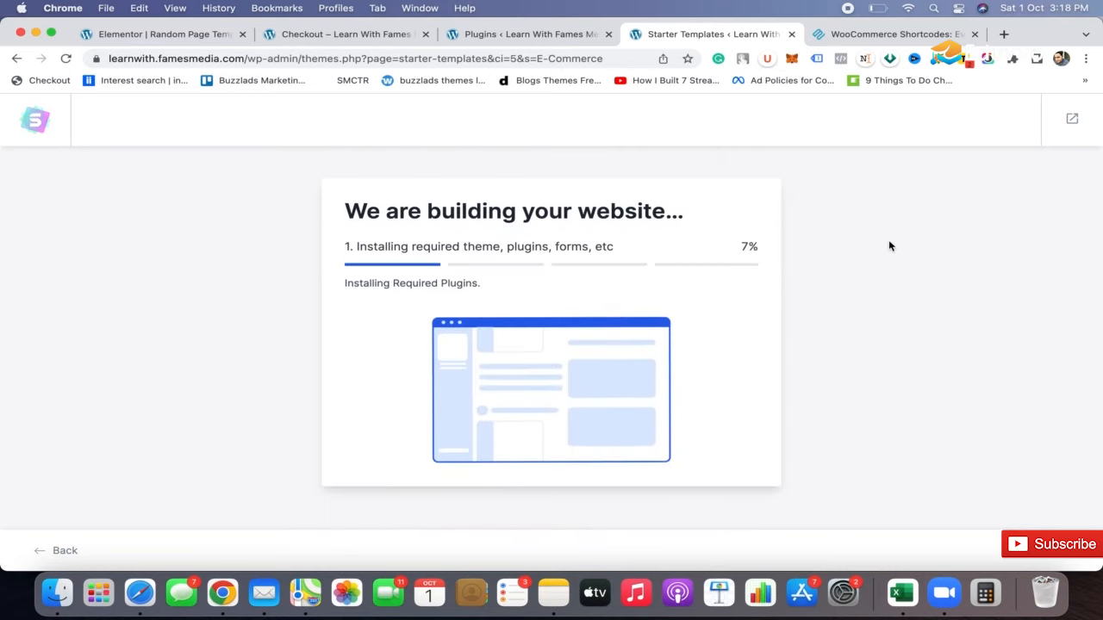
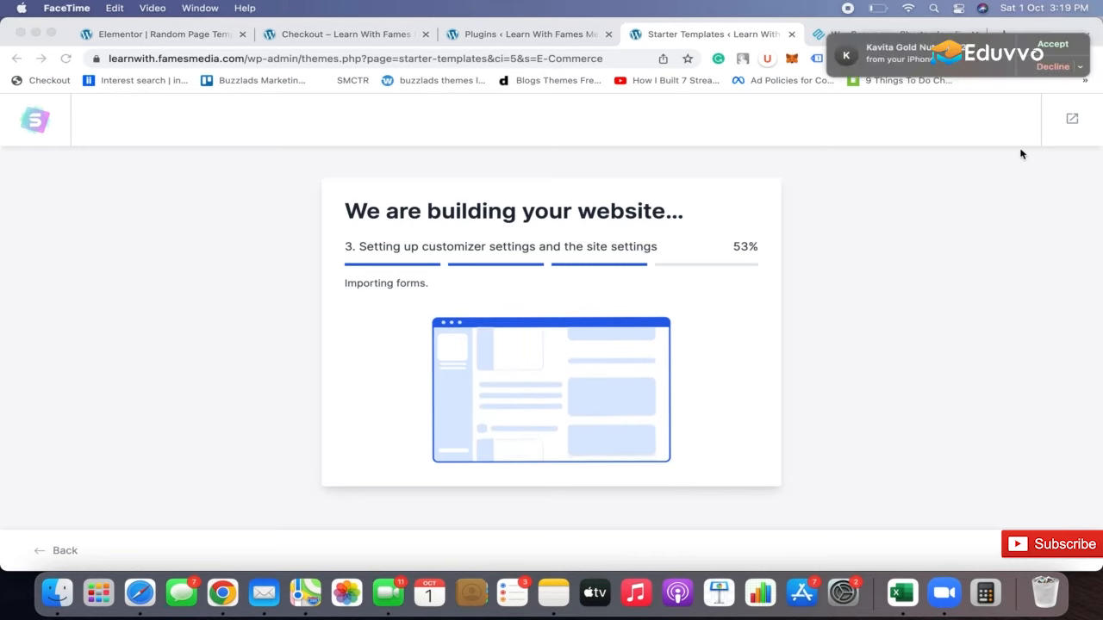
left_click(1051, 68)
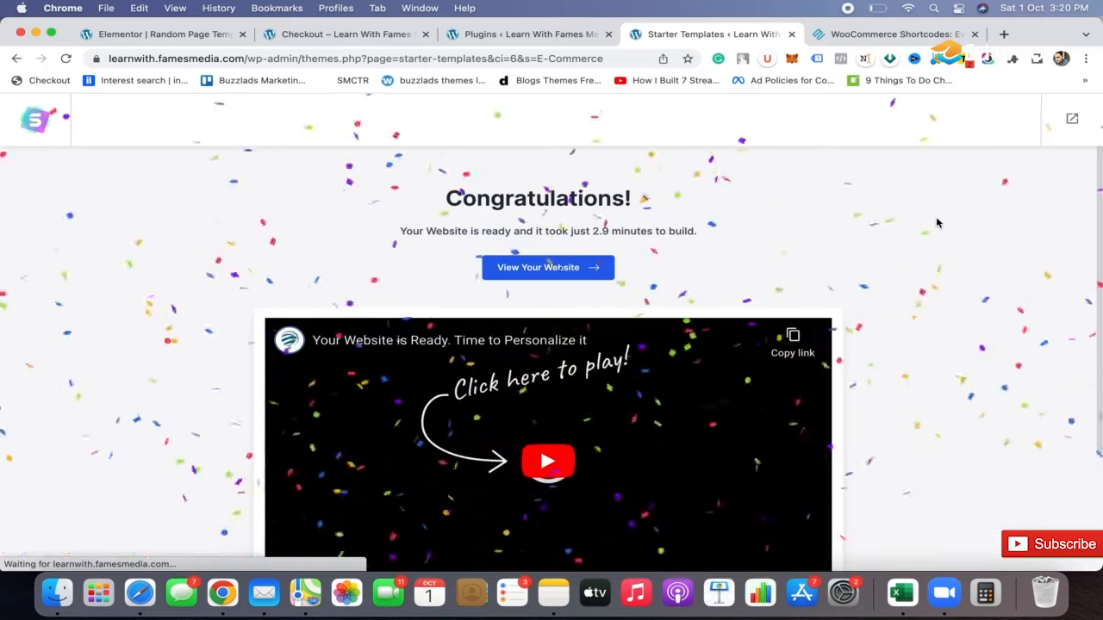
Step: View the newly built website and examine its homepage banner, promotional sections and featured products
left_click(556, 268)
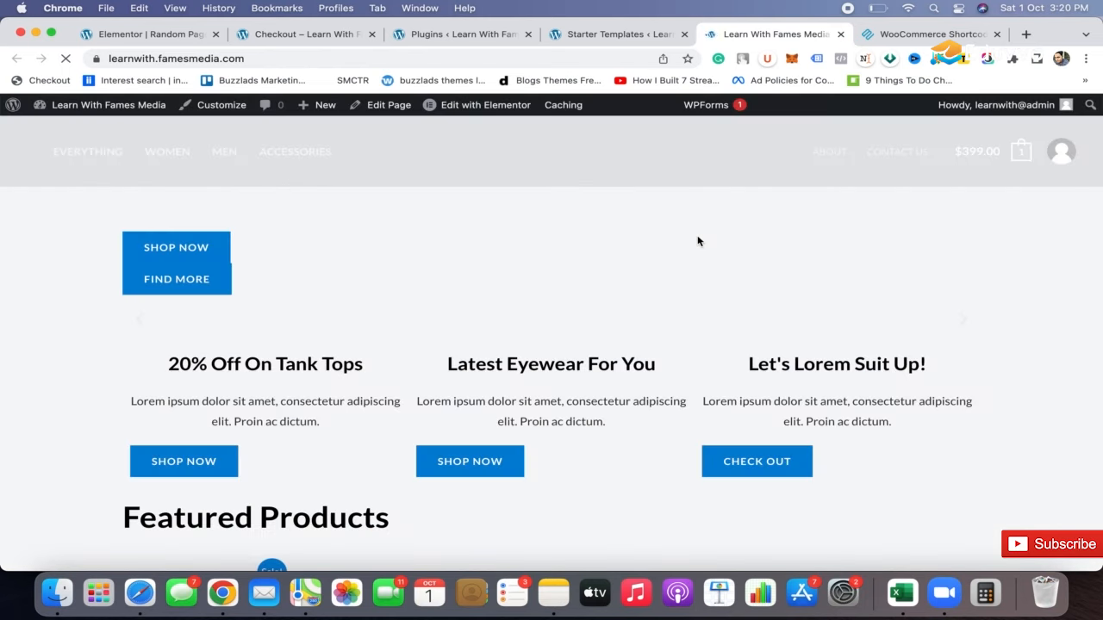
scroll(607, 316, "down", 5)
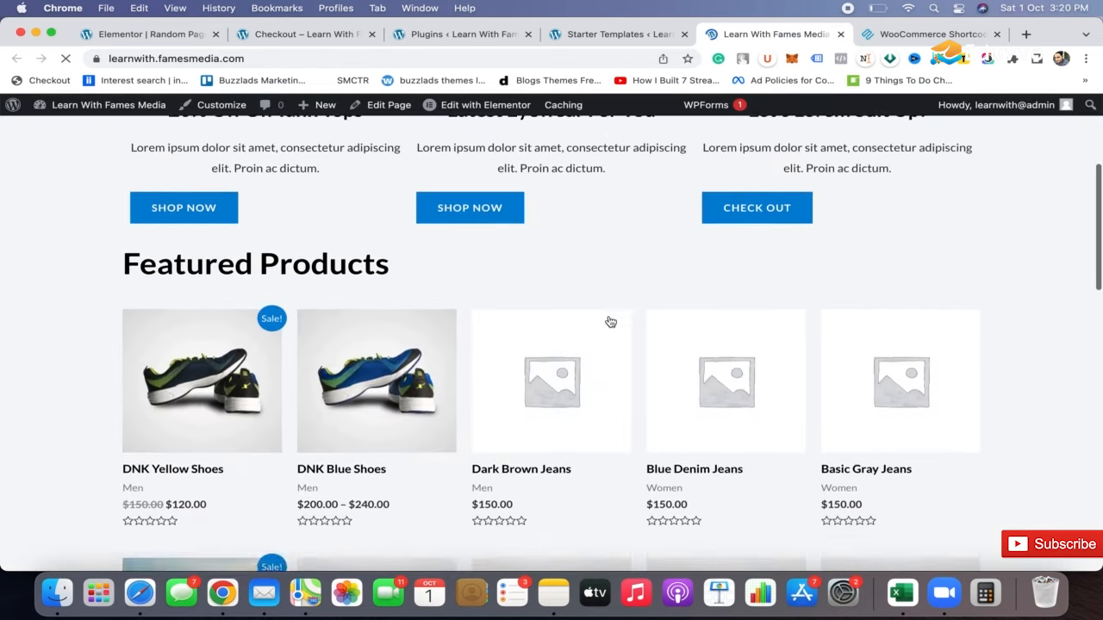
scroll(684, 296, "down", 3)
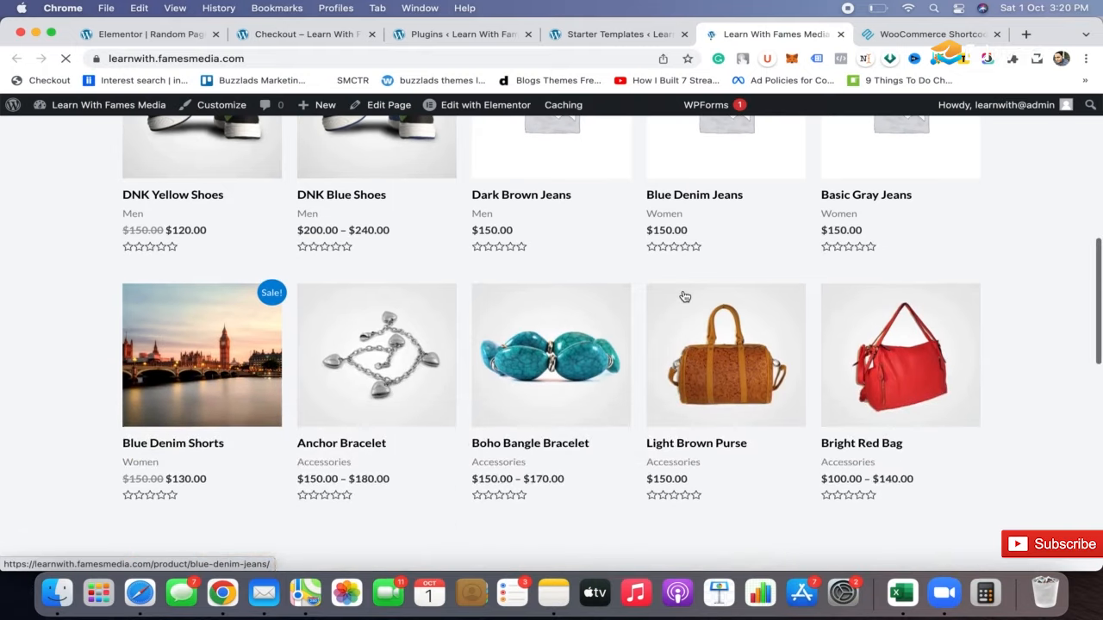
scroll(685, 297, "up", 8)
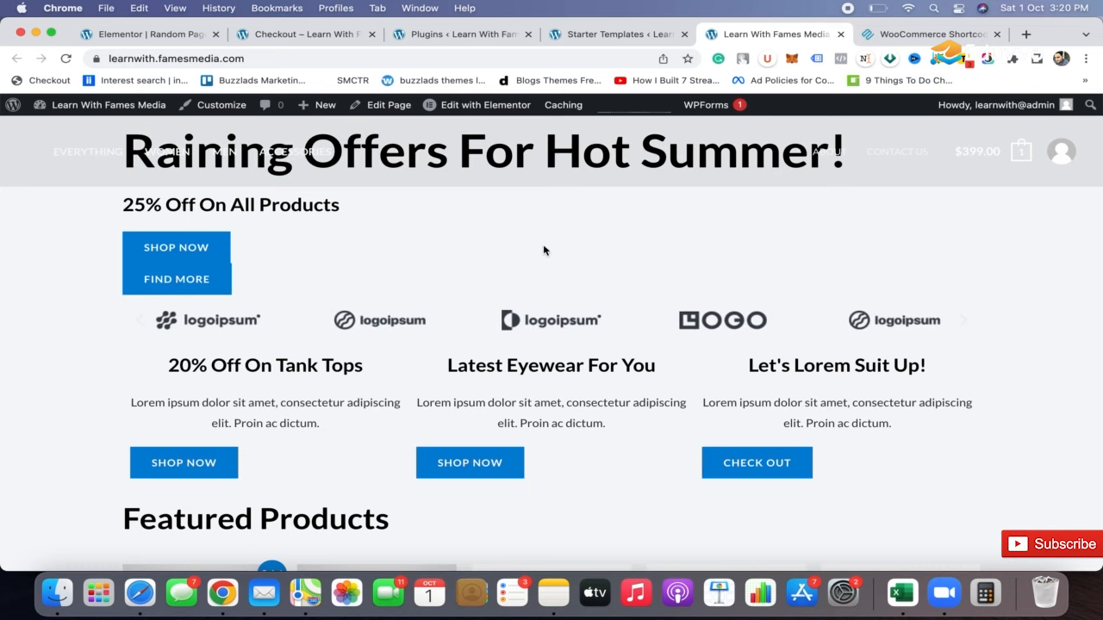
scroll(543, 251, "down", 5)
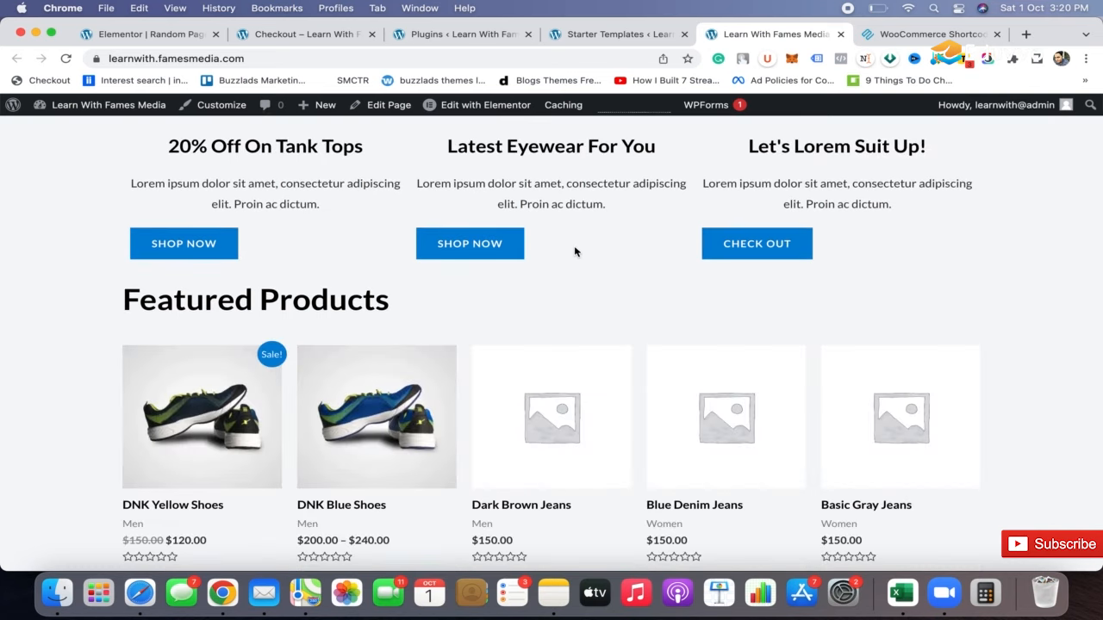
left_click(599, 34)
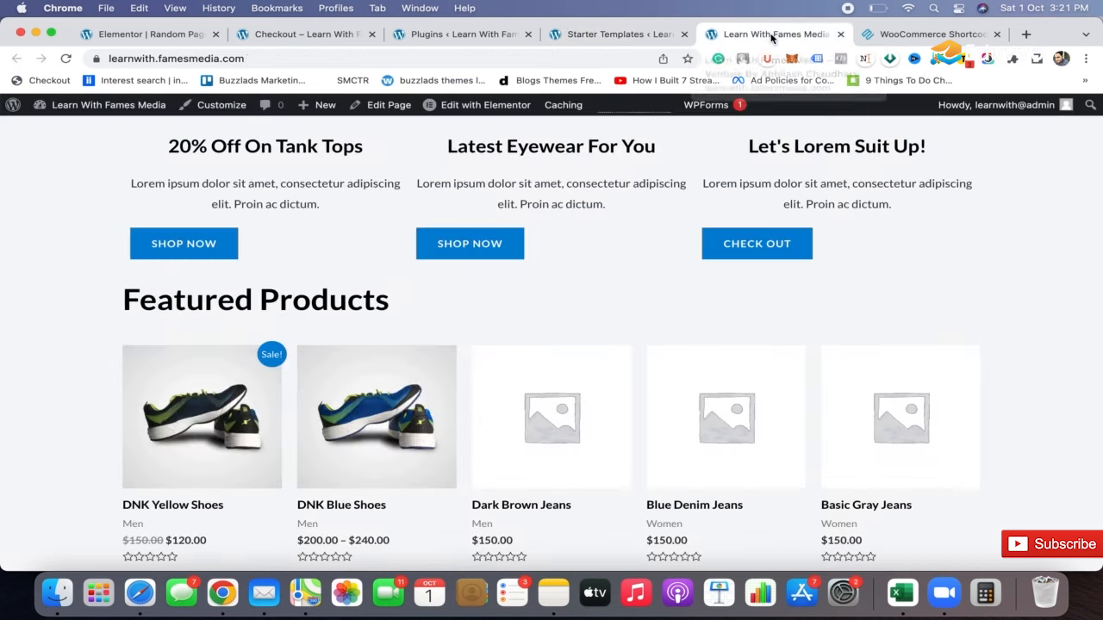
Step: Open the Boho Bangle Bracelet from the homepage's featured products and examine its product details, related products and footer
left_click(771, 37)
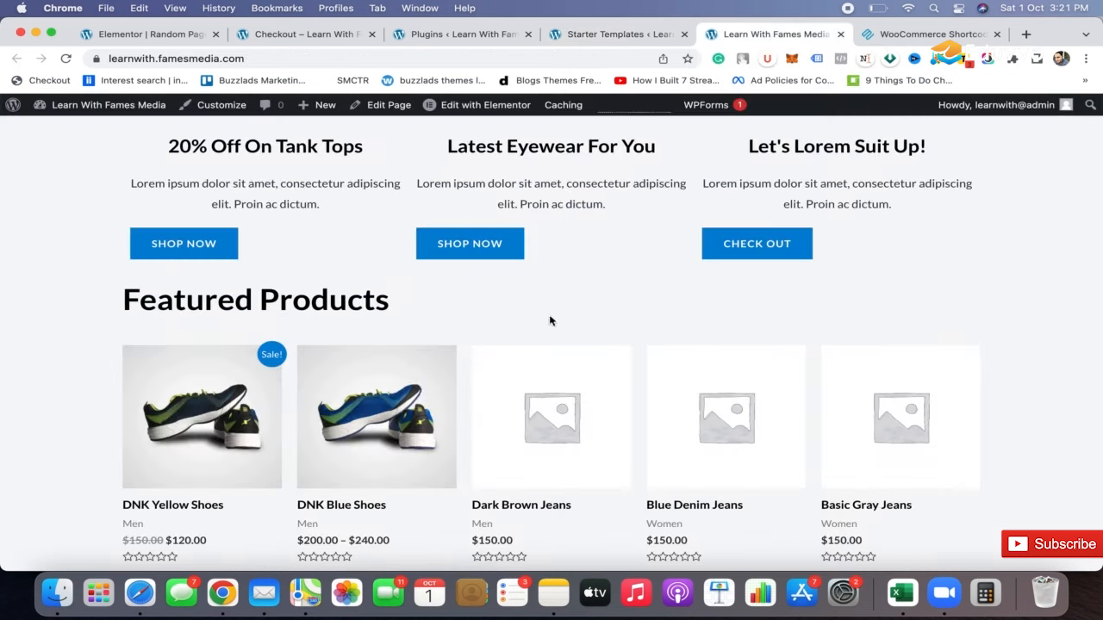
scroll(633, 288, "down", 5)
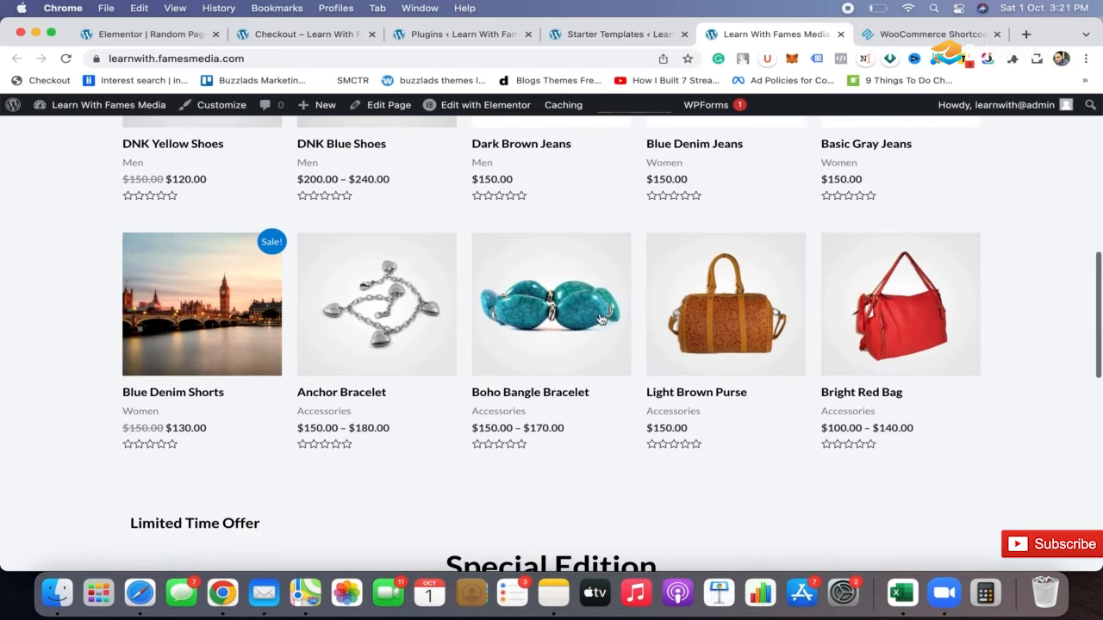
left_click(547, 306)
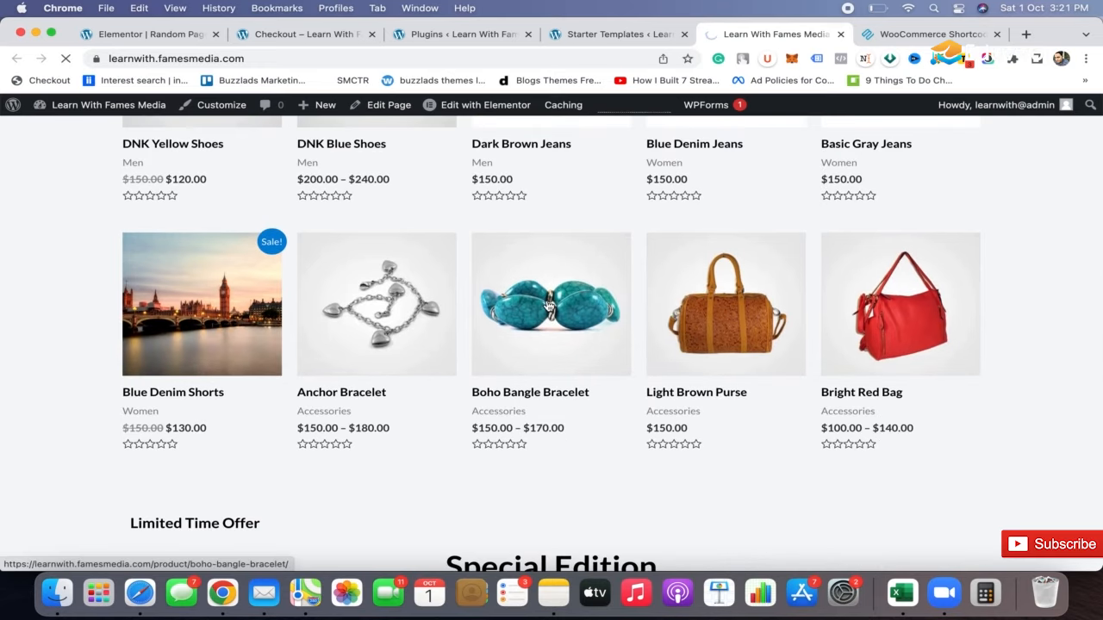
scroll(548, 307, "down", 5)
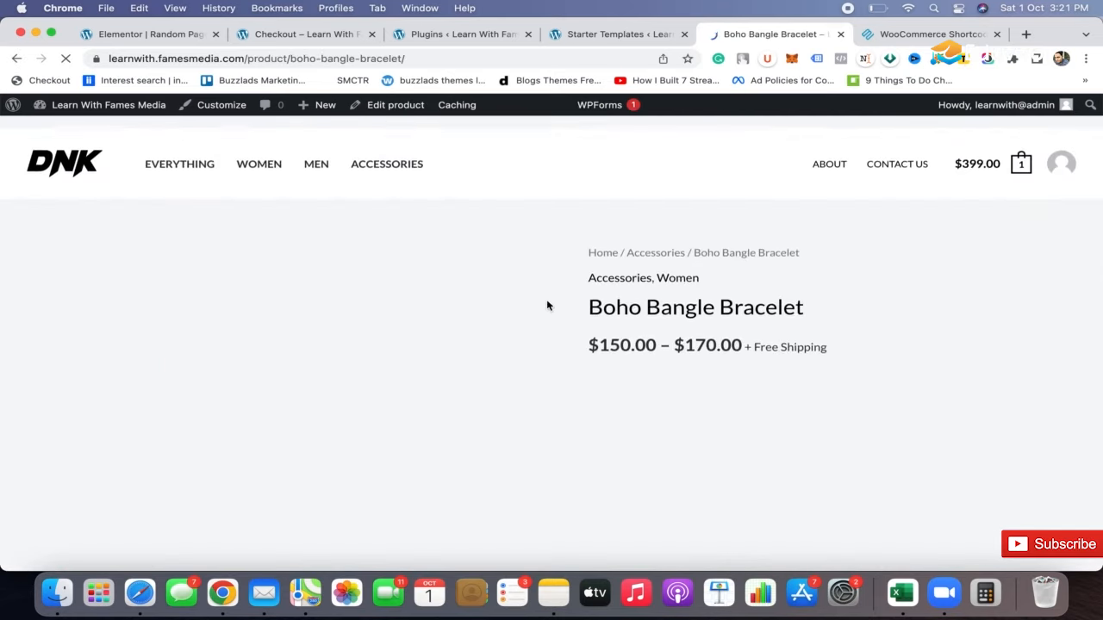
scroll(930, 336, "down", 6)
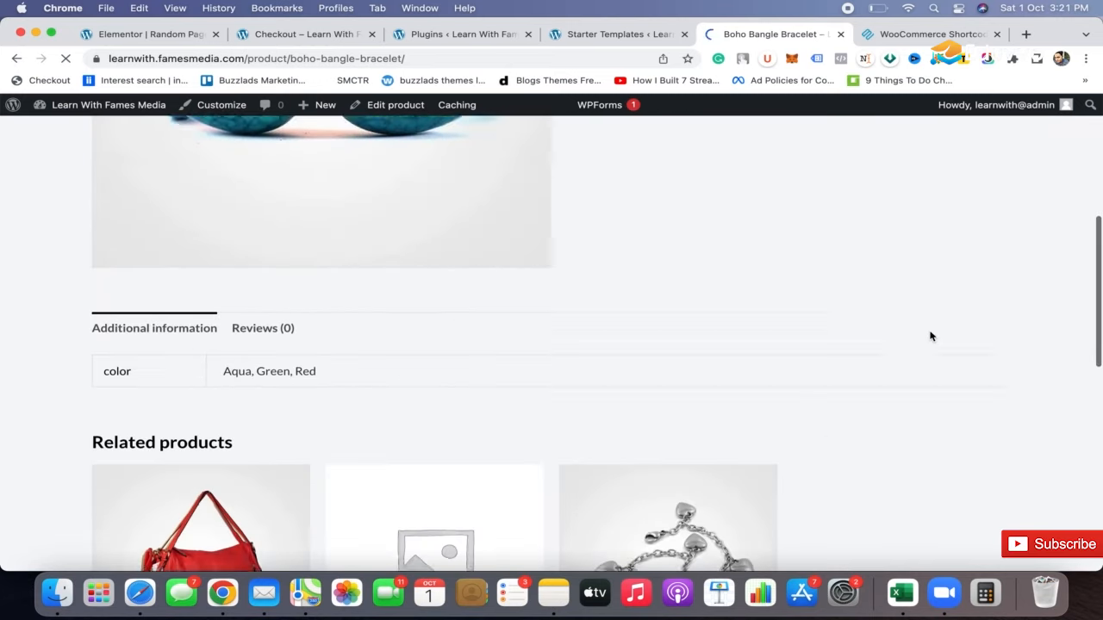
scroll(931, 336, "up", 2)
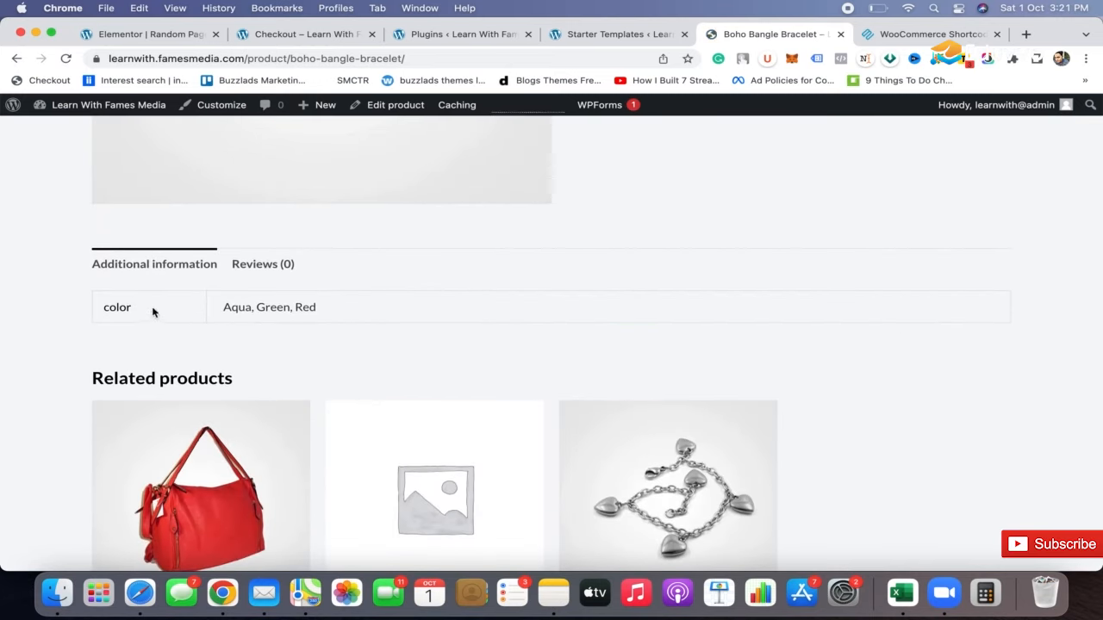
scroll(439, 377, "down", 4)
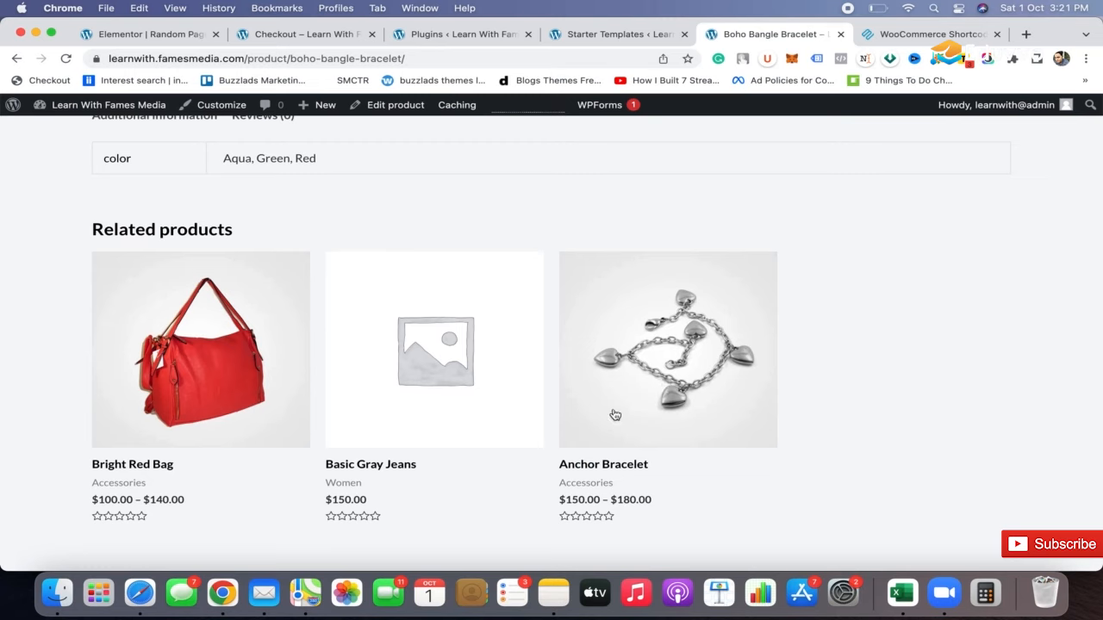
scroll(898, 357, "down", 4)
scroll(897, 356, "up", 3)
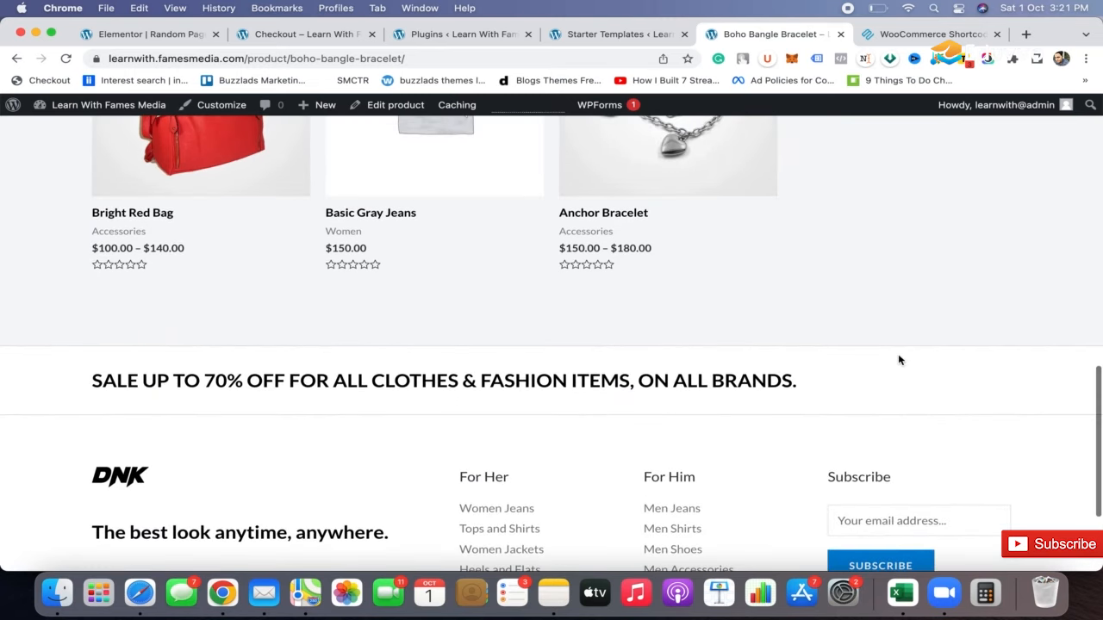
scroll(897, 360, "down", 5)
scroll(654, 308, "up", 1)
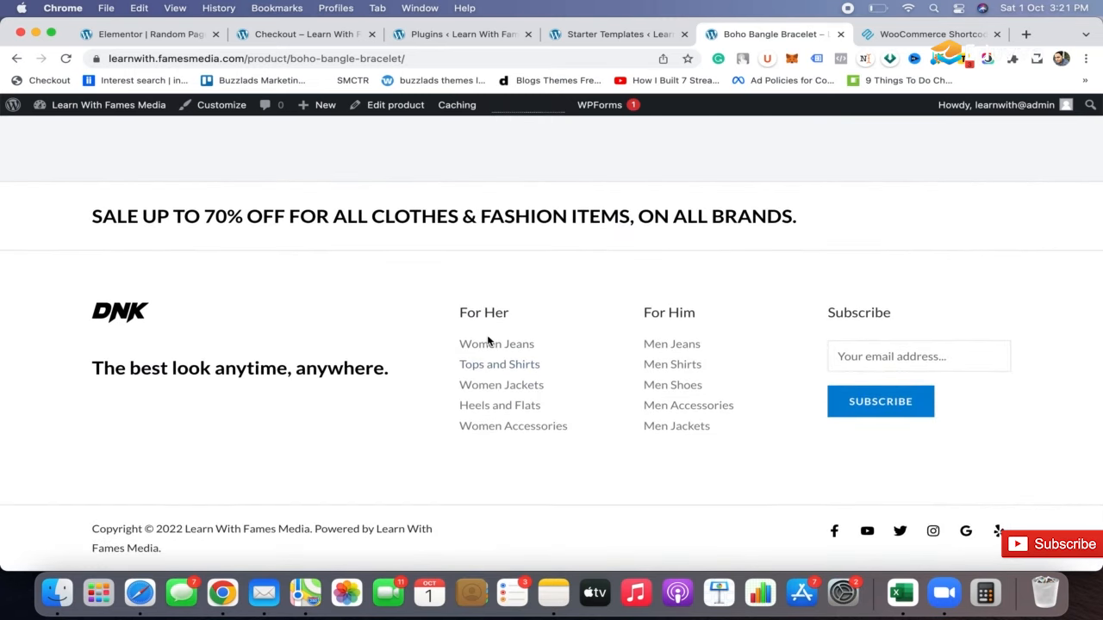
scroll(689, 242, "up", 15)
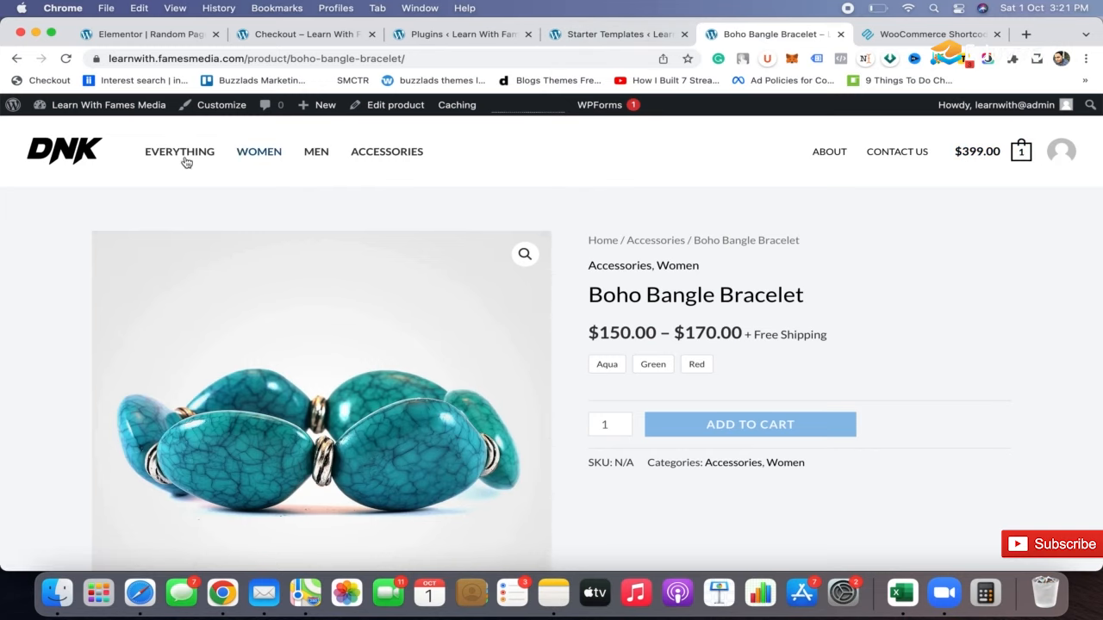
Step: Return to the shop's homepage, review its sections, and open the page for editing with Elementor
left_click(65, 151)
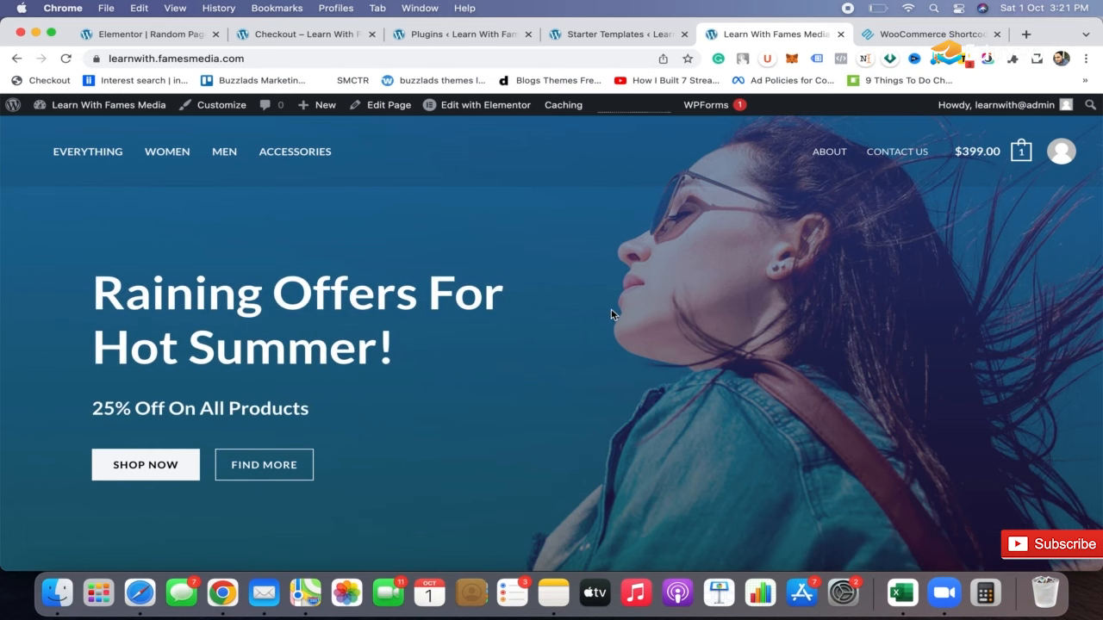
scroll(611, 313, "down", 10)
scroll(611, 314, "down", 15)
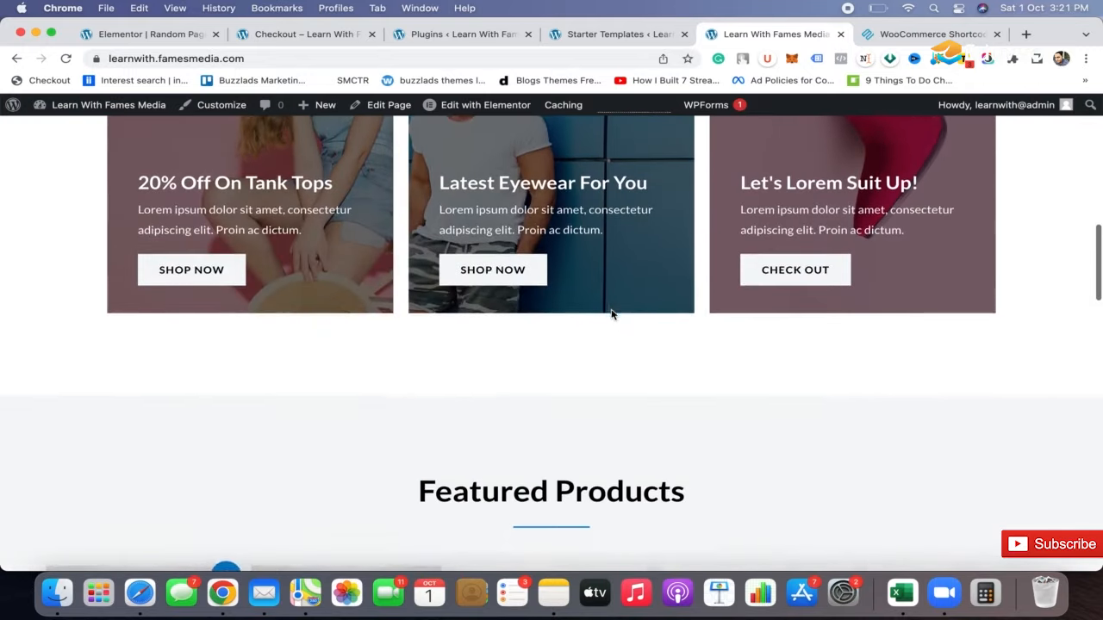
scroll(611, 314, "up", 20)
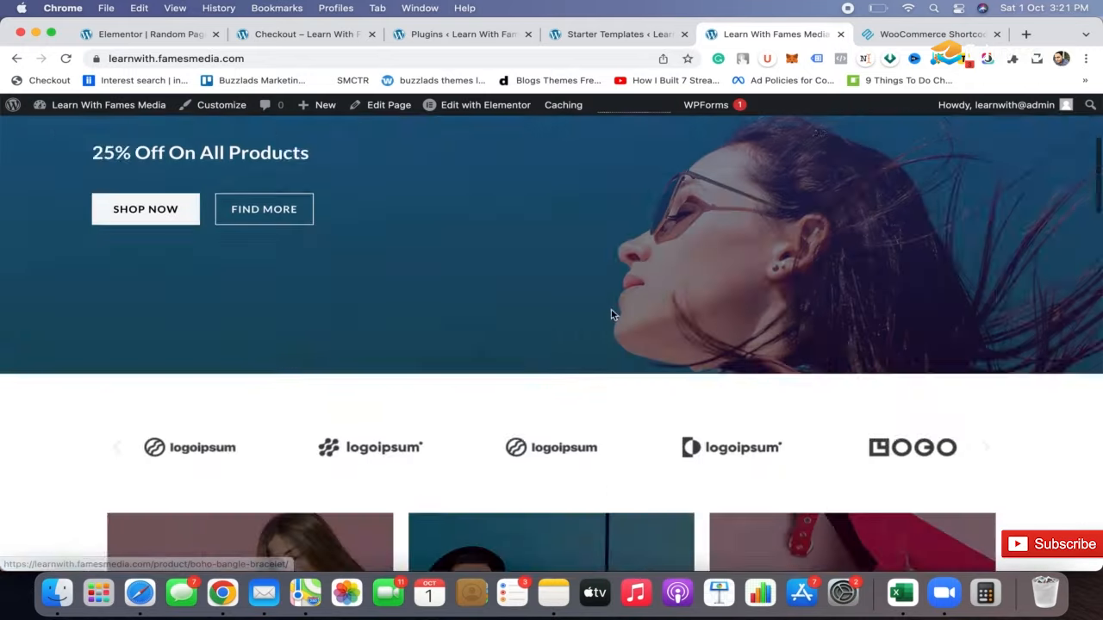
mouse_move(484, 105)
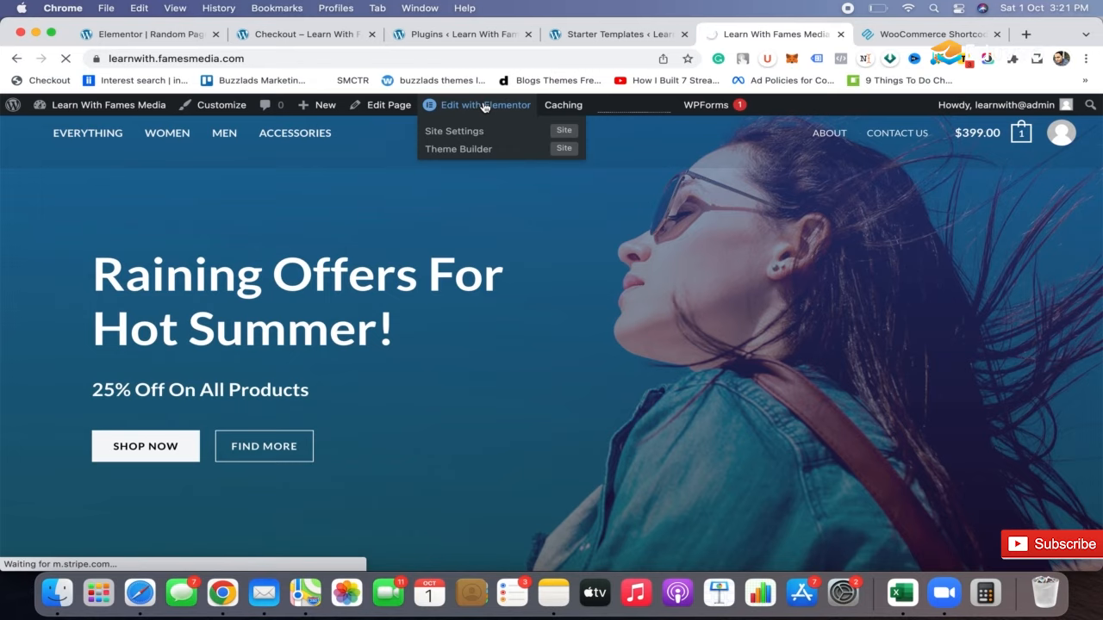
left_click(484, 105)
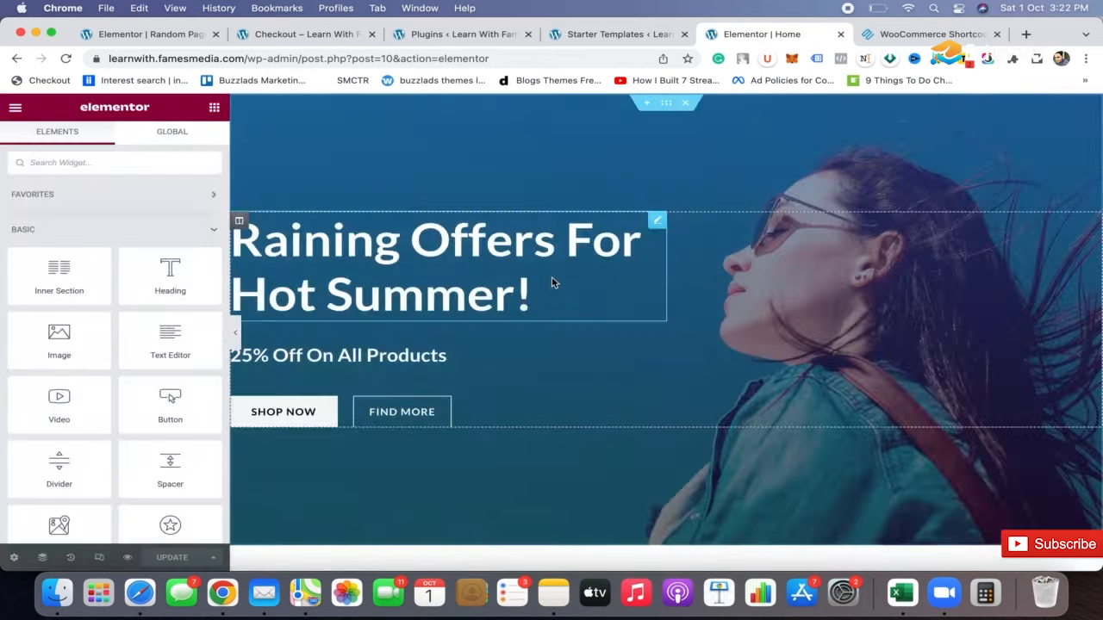
Step: Remove the background image from the "Raining Offers For Hot Summer!" hero section
scroll(552, 282, "down", 3)
scroll(553, 283, "up", 2)
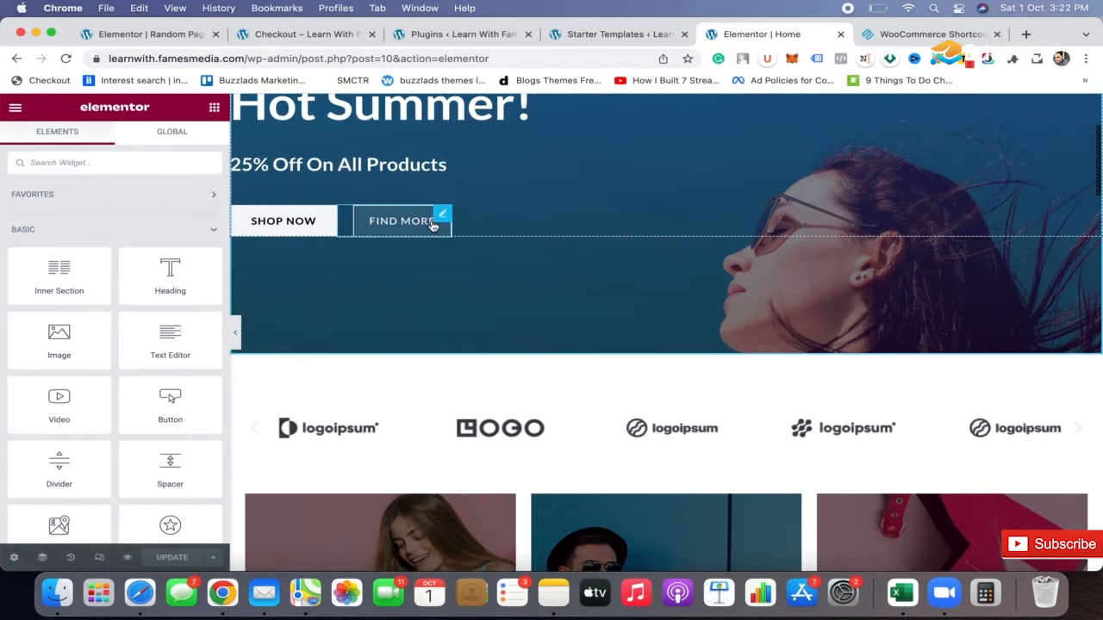
left_click(433, 221)
scroll(629, 184, "up", 2)
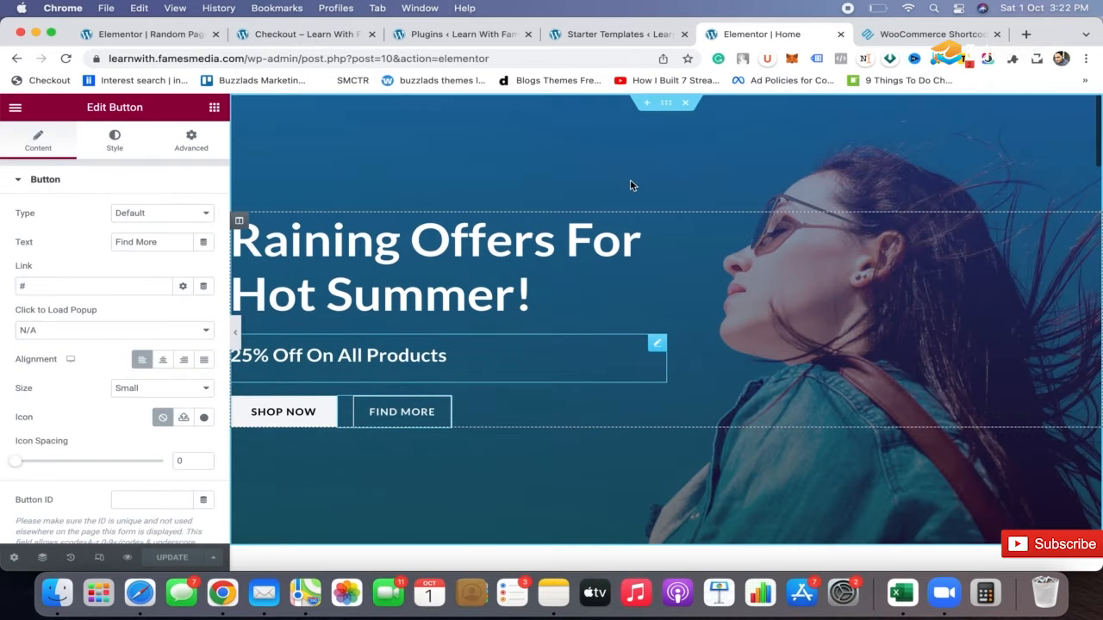
left_click(666, 103)
left_click(111, 149)
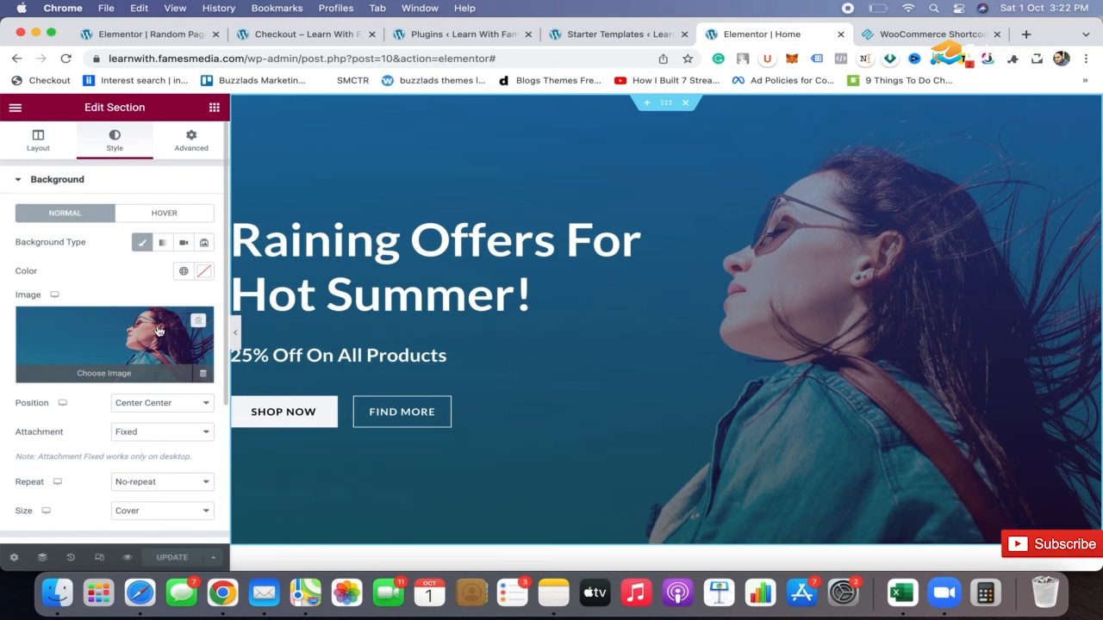
left_click(195, 326)
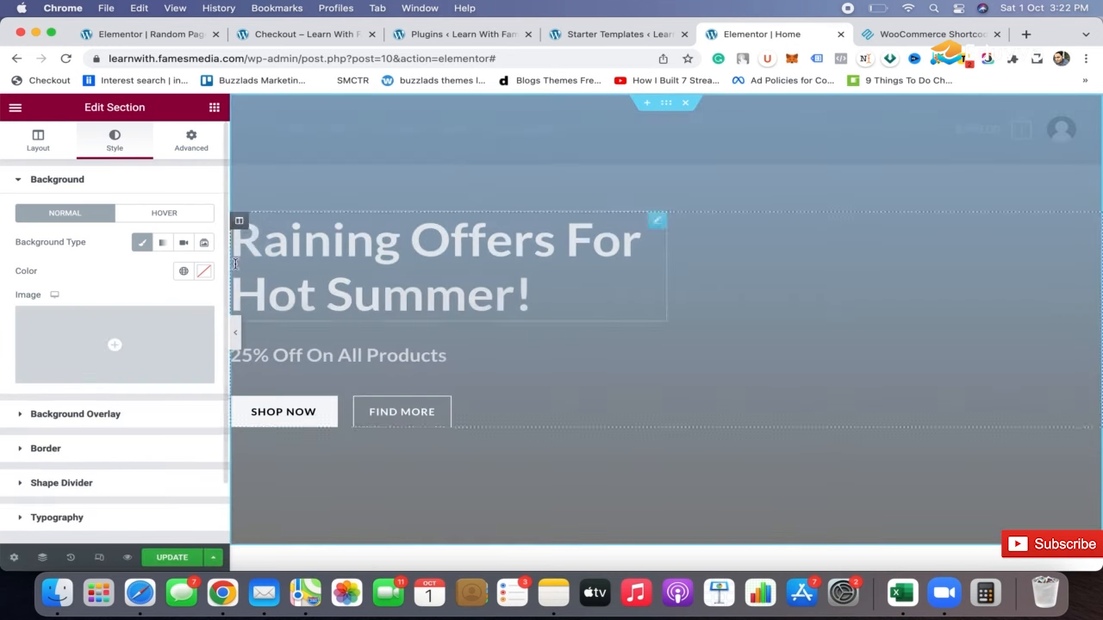
Step: Set the hero section's background color to white
left_click(203, 270)
left_click_drag(124, 333, 1, 317)
left_click(96, 271)
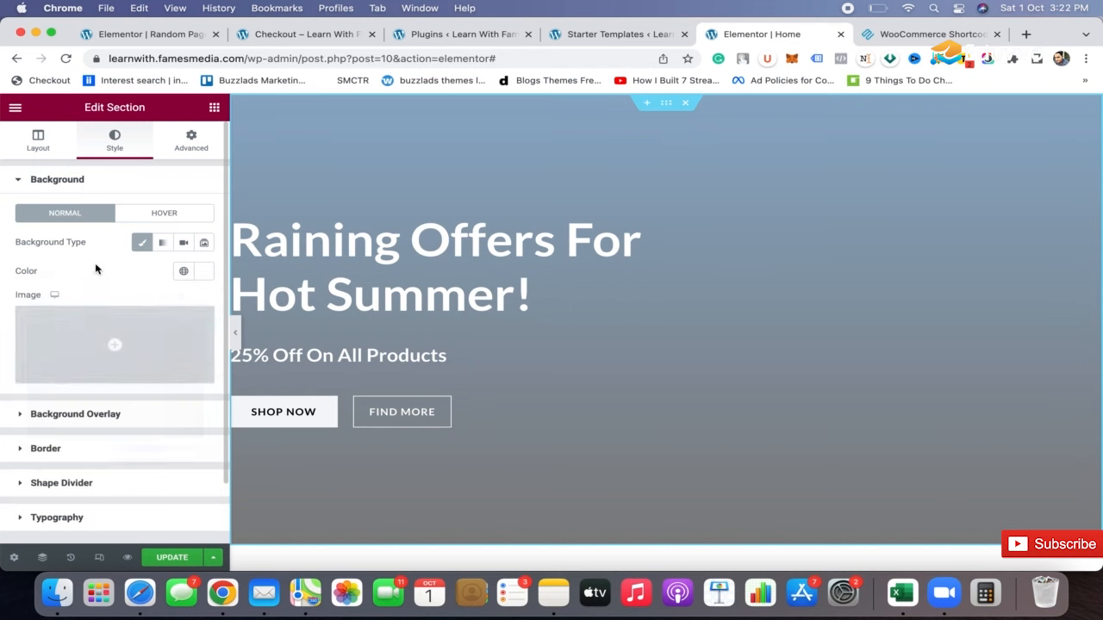
Step: Insert banner-04.jpg from the media library as the hero section's background image and check the banner
left_click(104, 339)
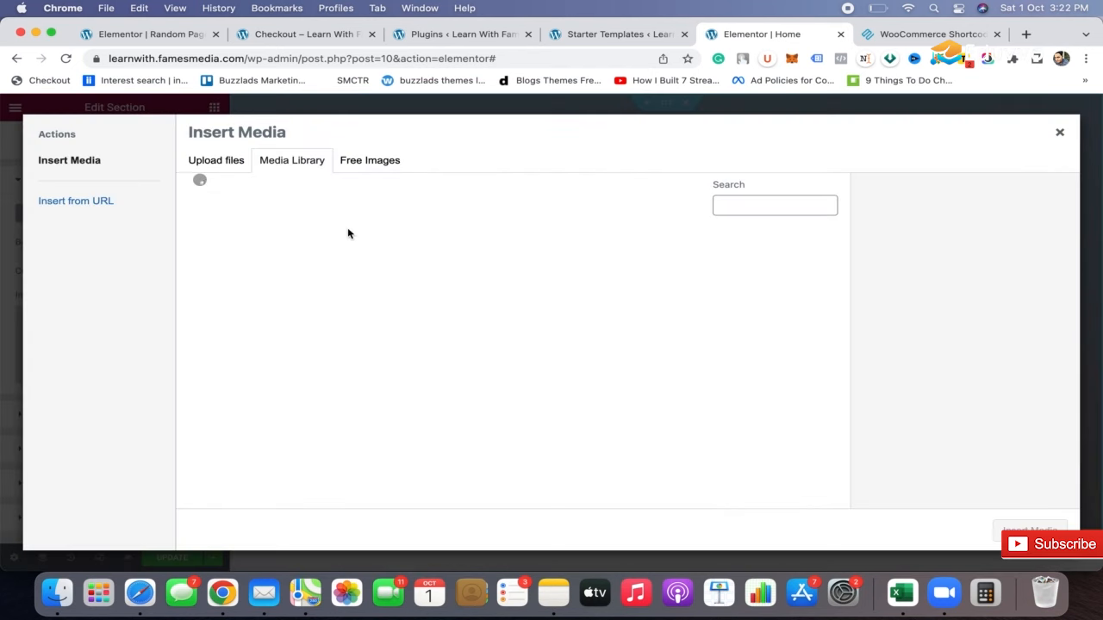
scroll(504, 451, "down", 10)
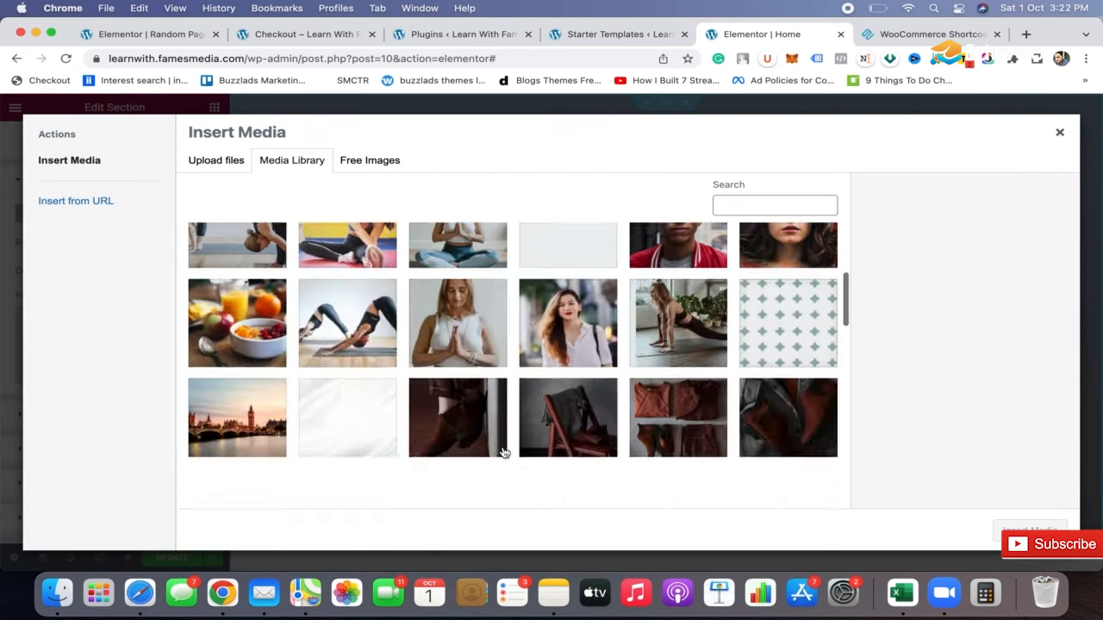
scroll(681, 327, "up", 2)
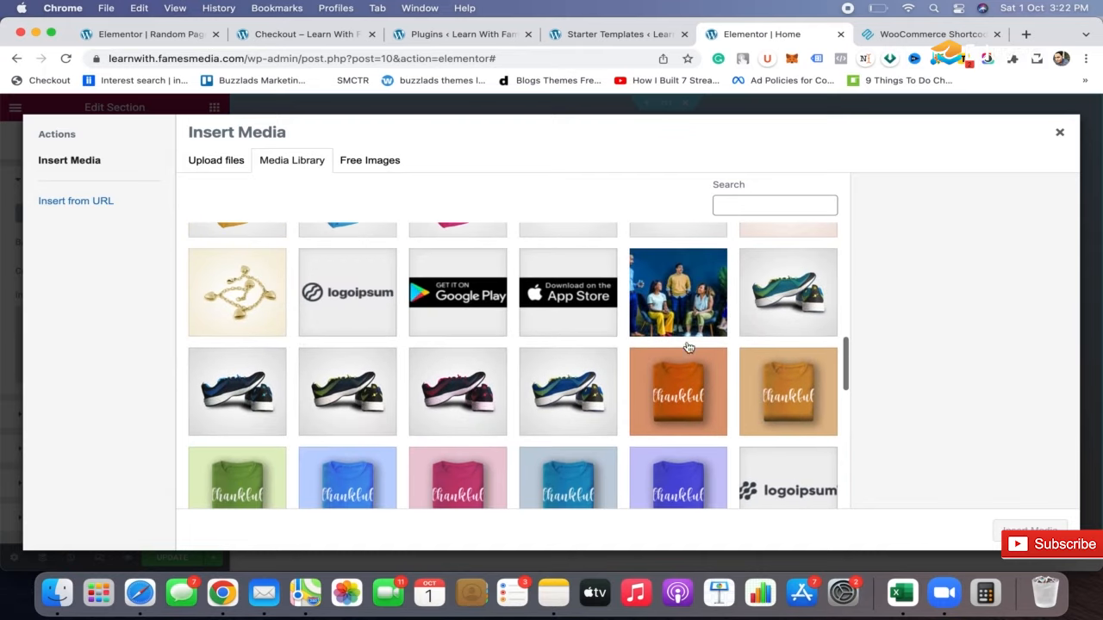
left_click(698, 309)
left_click(1031, 531)
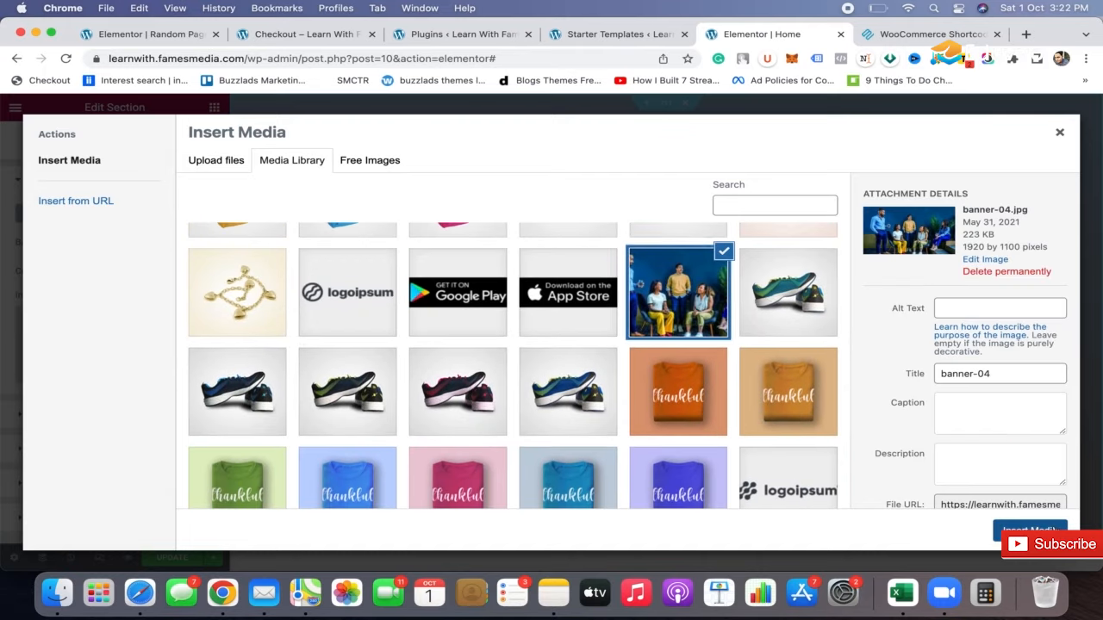
scroll(941, 288, "down", 3)
scroll(940, 288, "up", 2)
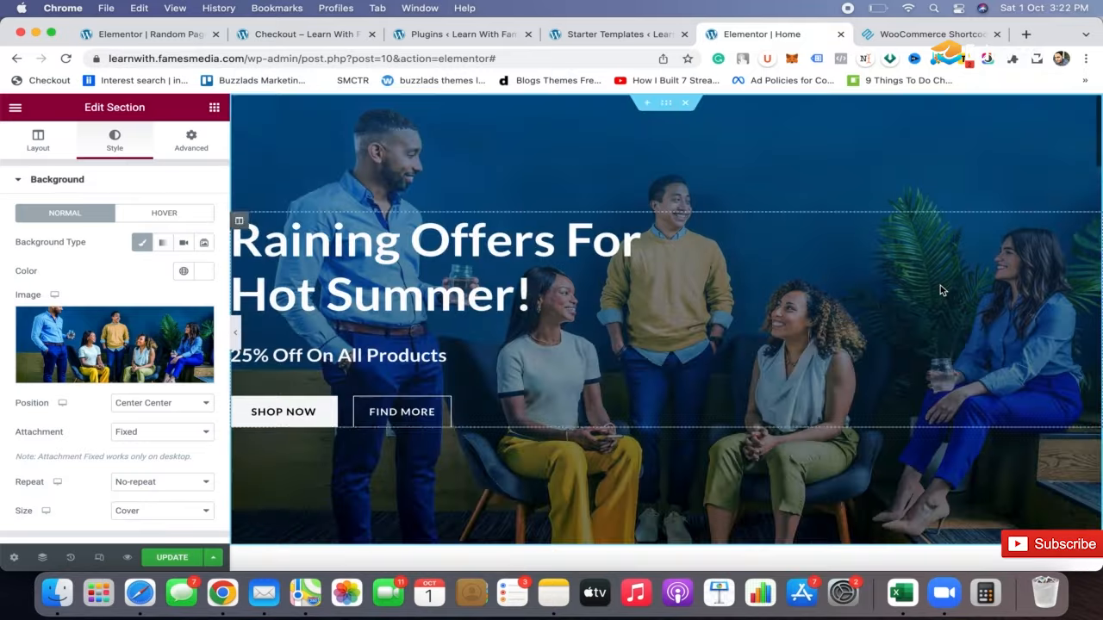
Step: Open the settings of the shortcode widget that displays the products below the Featured Products heading
scroll(941, 288, "down", 6)
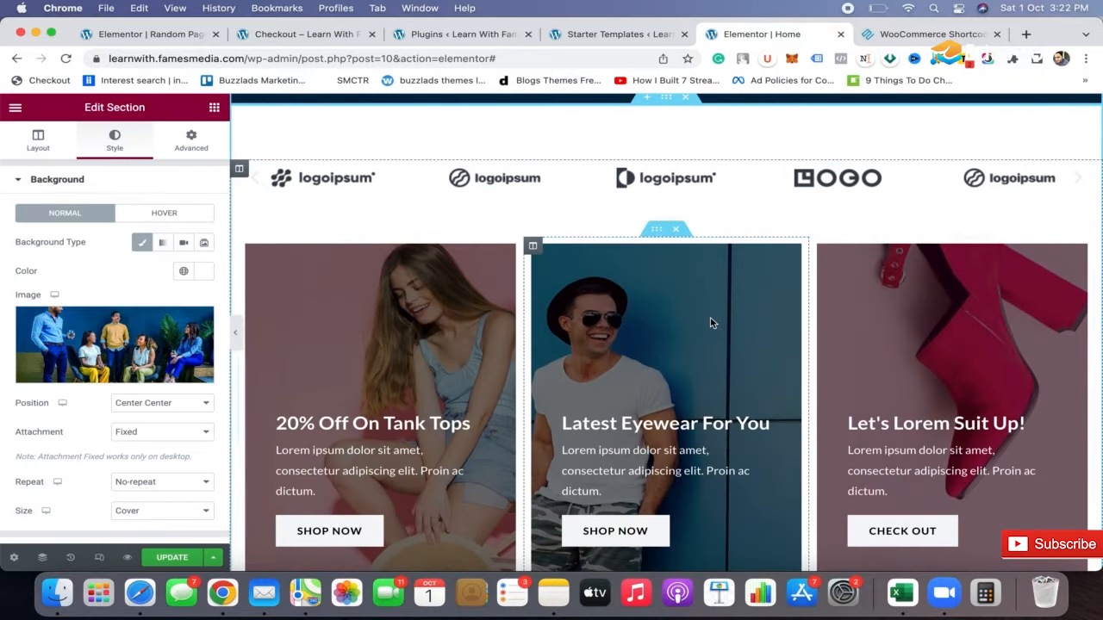
scroll(712, 319, "down", 2)
scroll(711, 322, "down", 3)
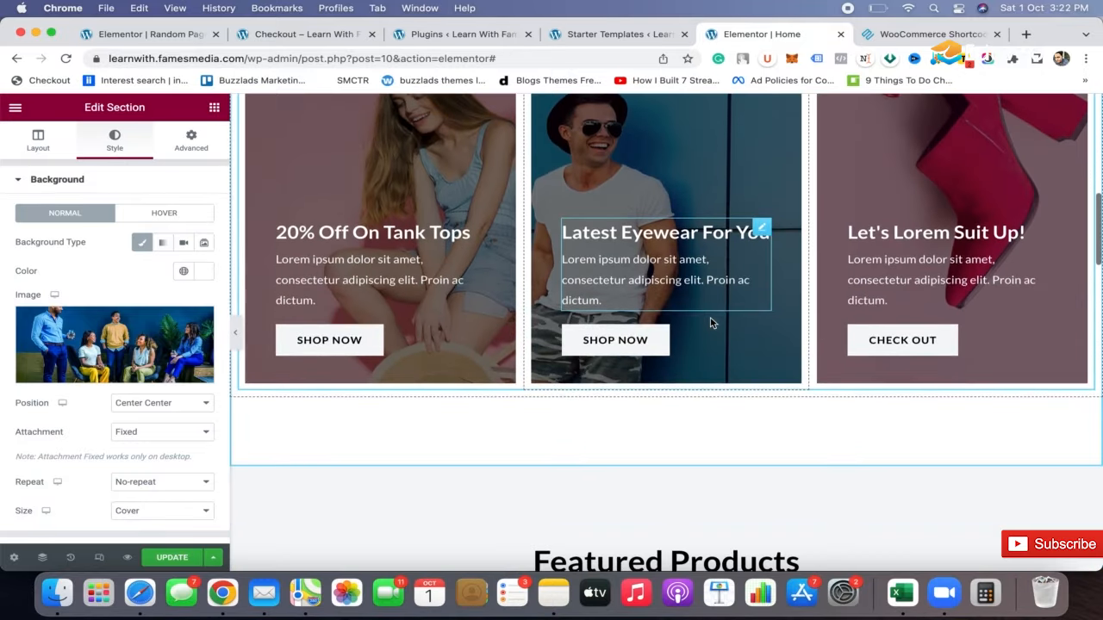
scroll(712, 322, "down", 4)
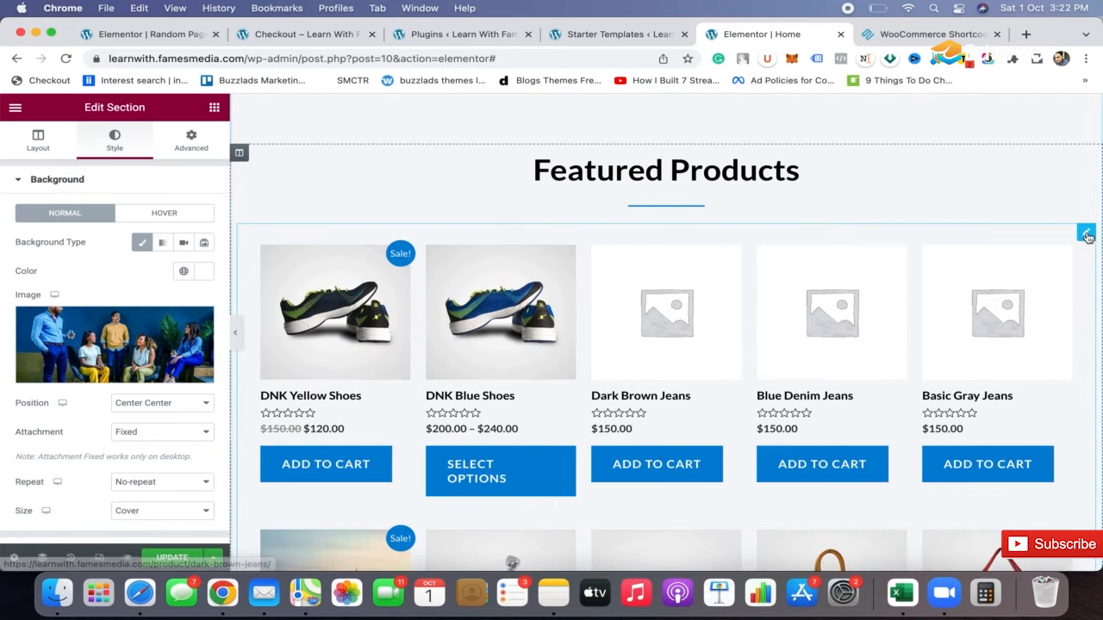
left_click(485, 320)
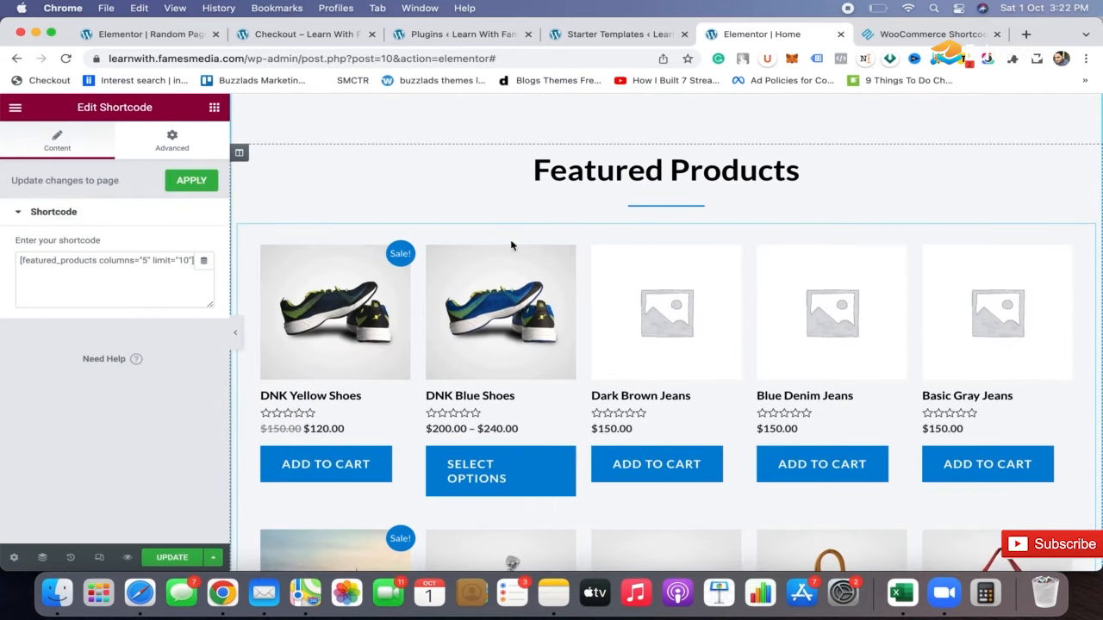
Step: Try the featured products shortcode with 4 columns and with 3 columns
left_click(145, 262)
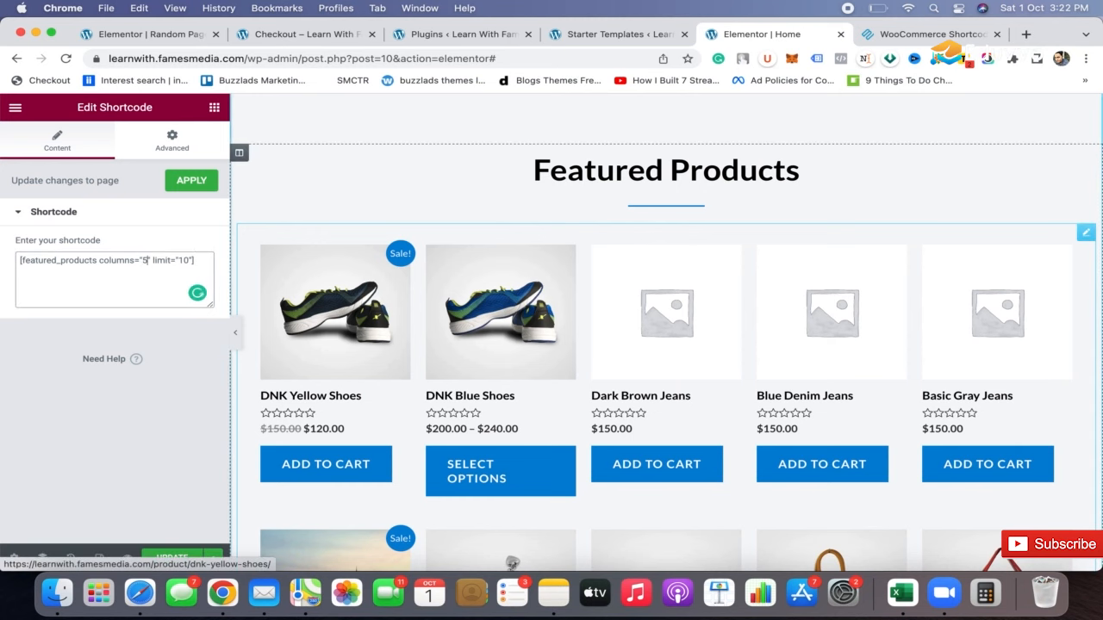
key("BackSpace")
type("4")
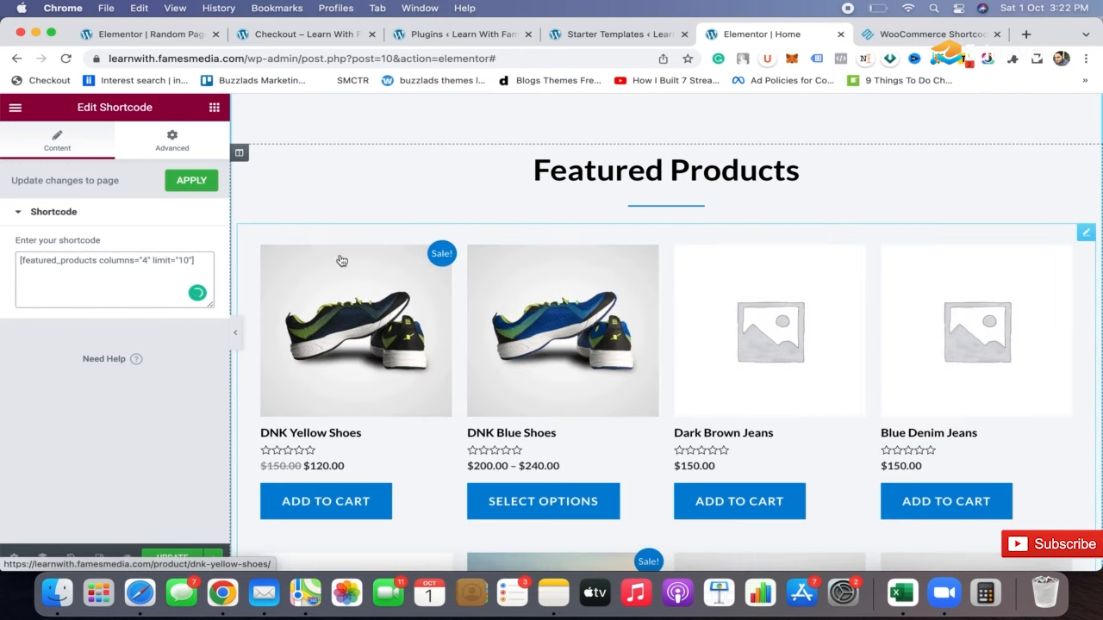
key("BackSpace")
type("3")
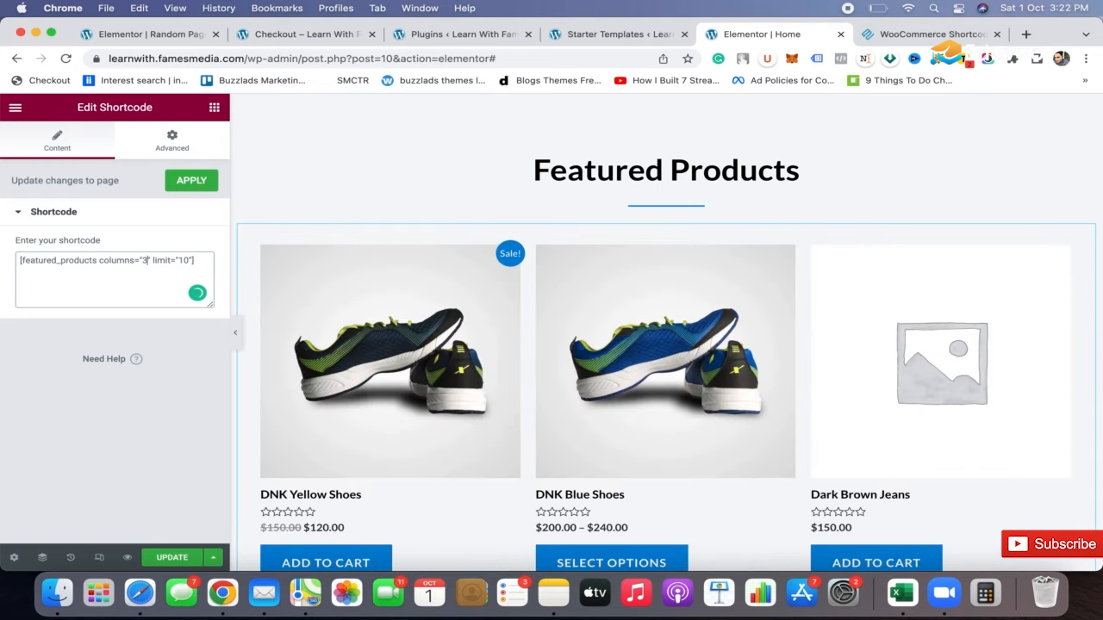
Step: Set the featured products shortcode to 6 columns and check the product grid
key("BackSpace")
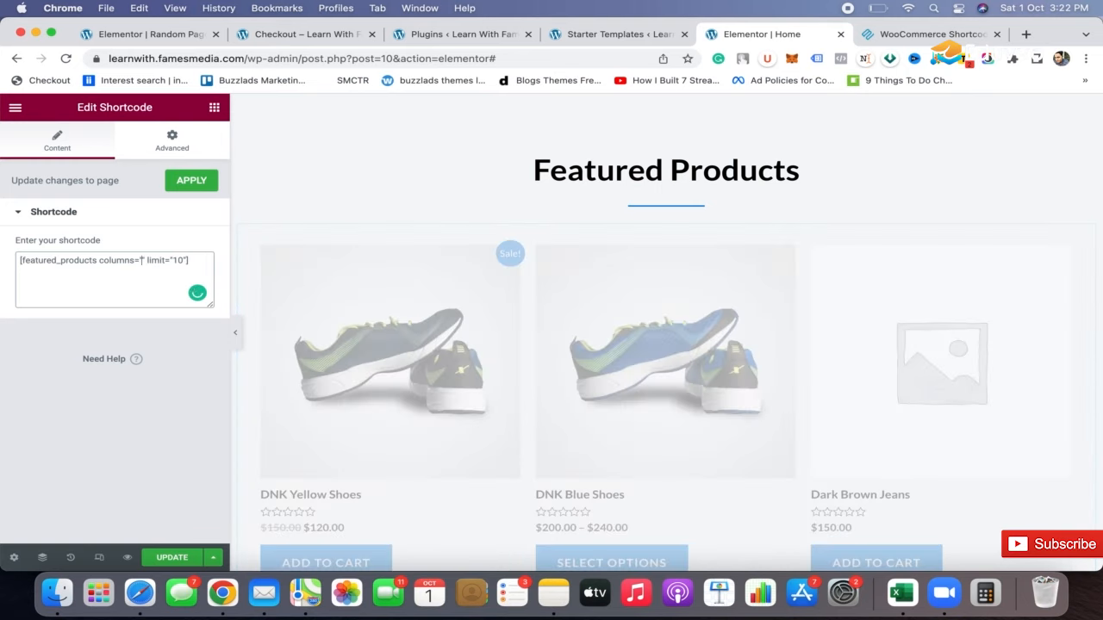
type("6")
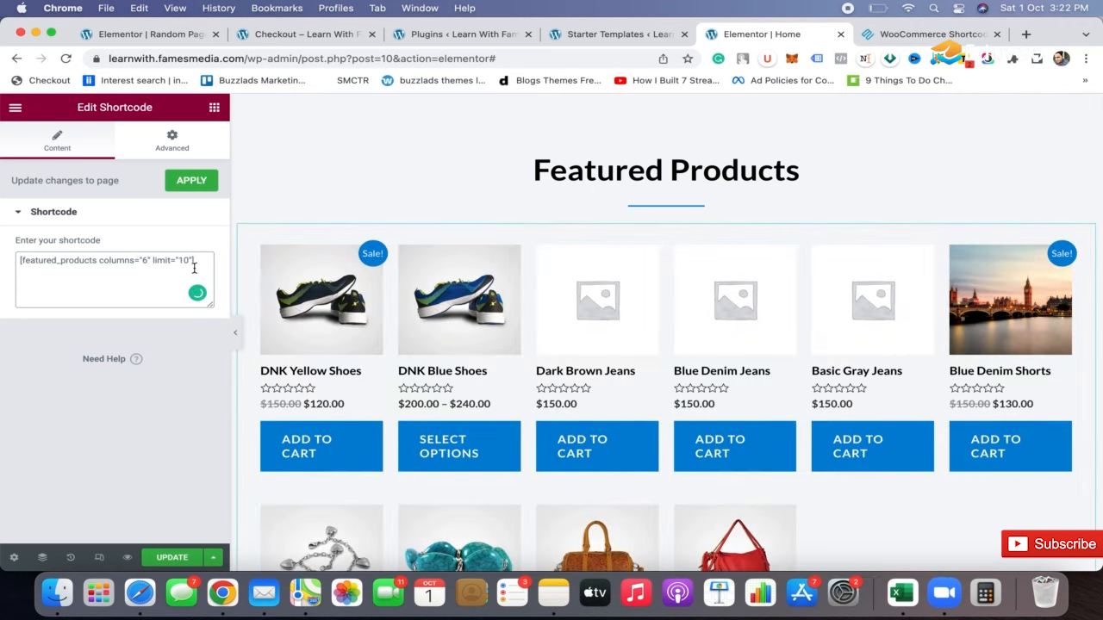
scroll(652, 231, "down", 3)
scroll(652, 231, "down", 2)
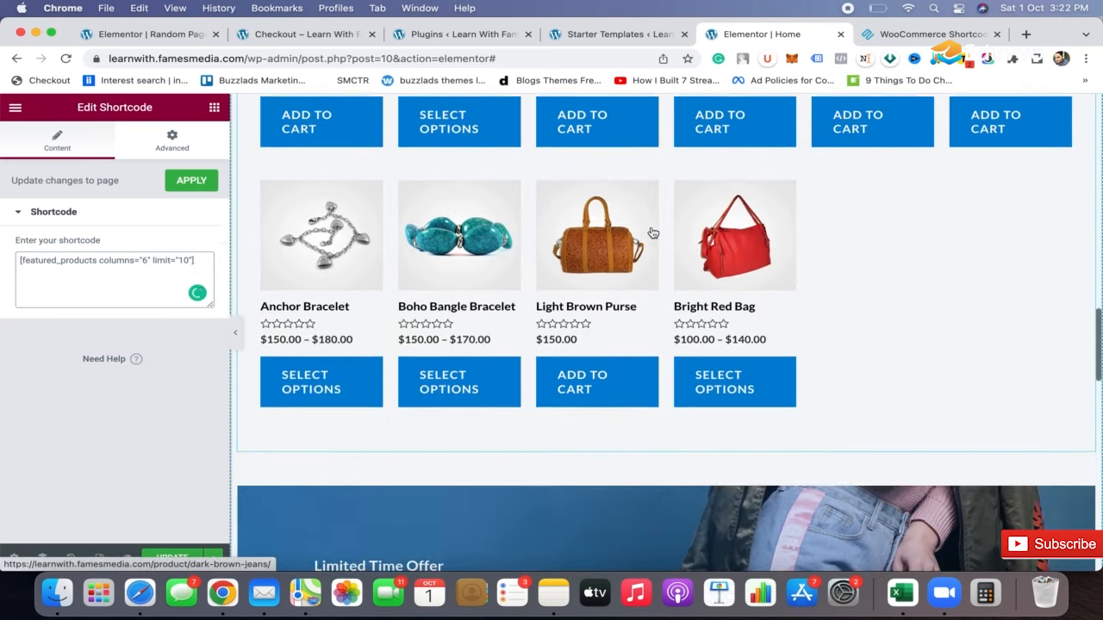
Step: Set the featured products shortcode back to 4 columns and check the product grid
scroll(652, 233, "up", 2)
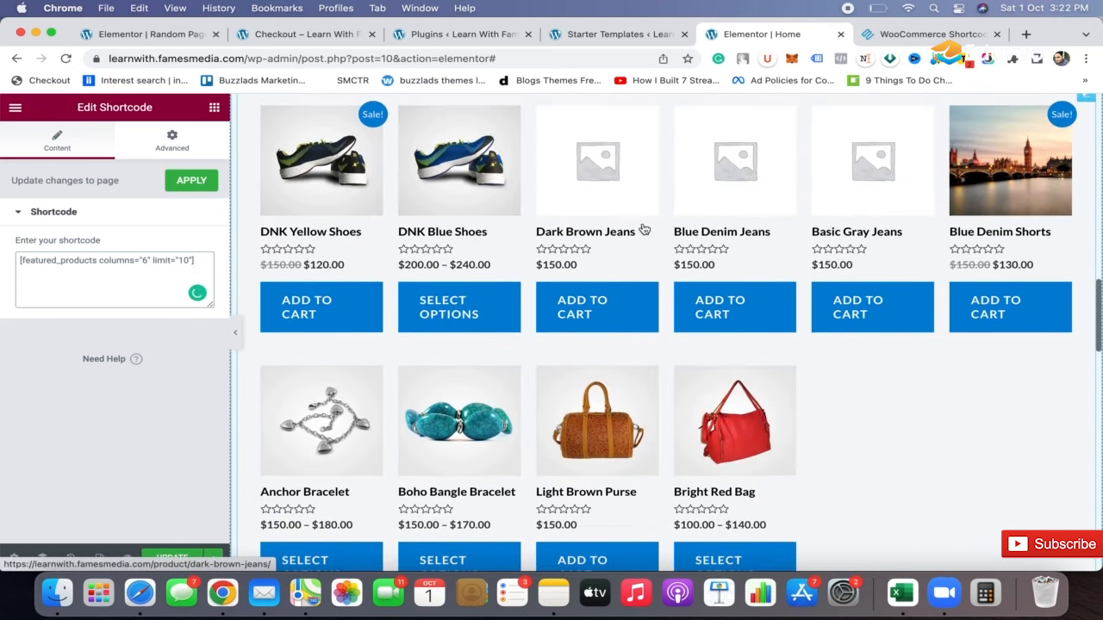
scroll(297, 220, "up", 1)
key("BackSpace")
type("4")
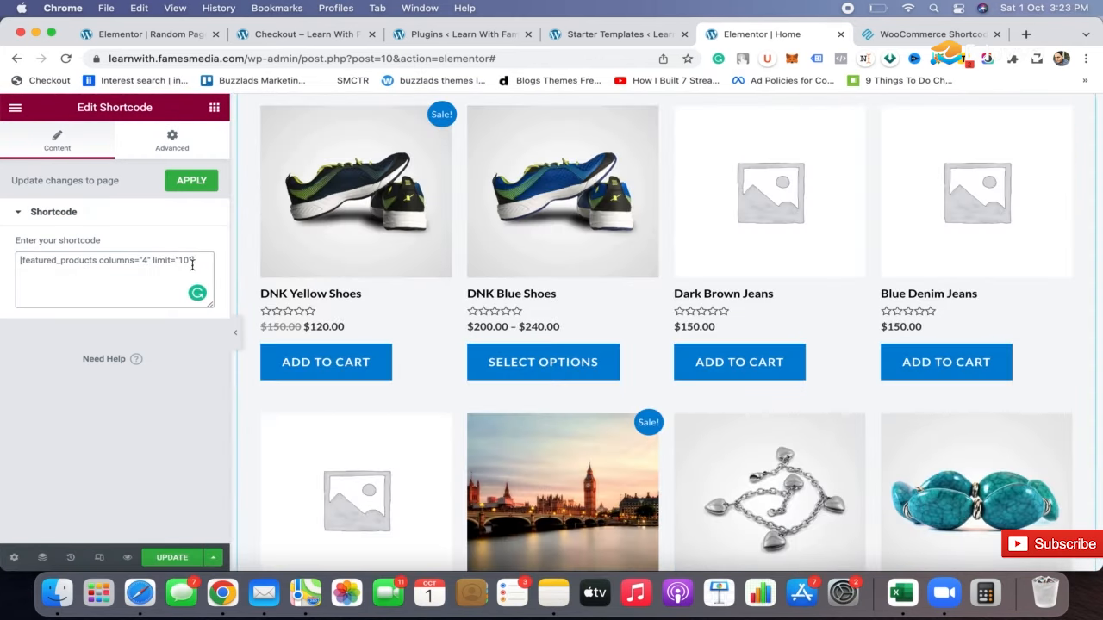
scroll(505, 273, "down", 5)
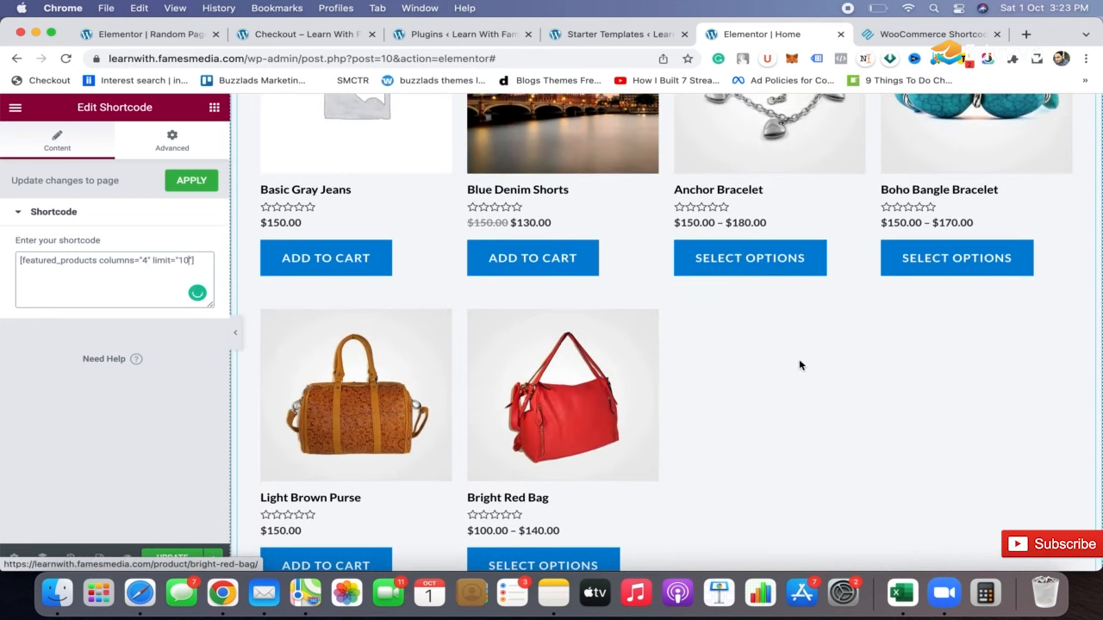
scroll(799, 365, "up", 2)
scroll(800, 364, "up", 2)
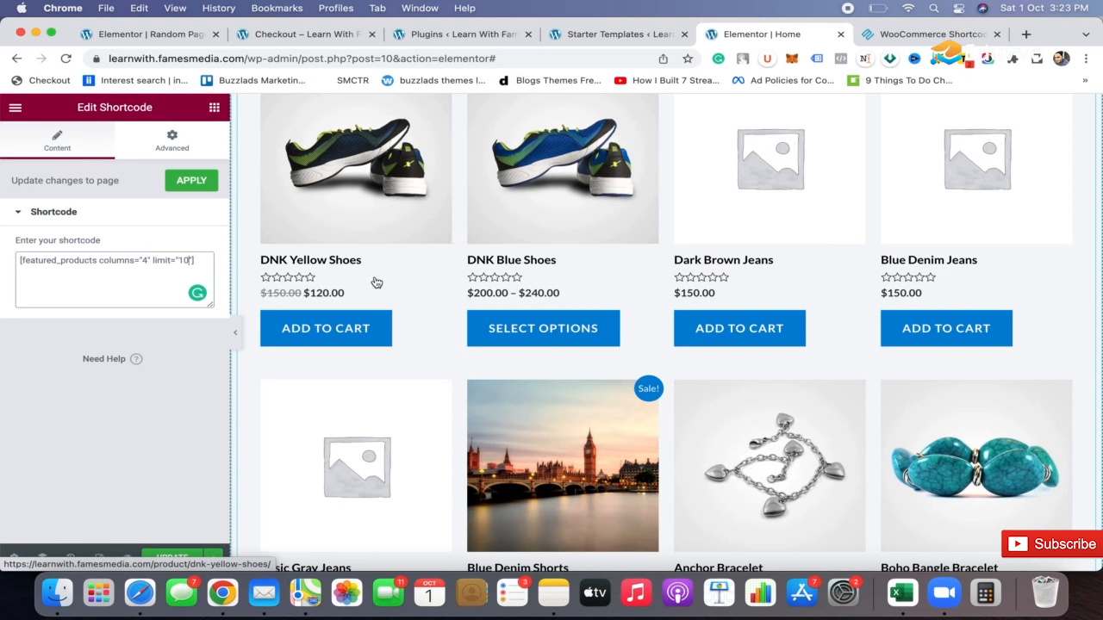
Step: Set the featured products shortcode's limit to 8 and check the rows above the Special Edition banner
key("BackSpace")
key("BackSpace")
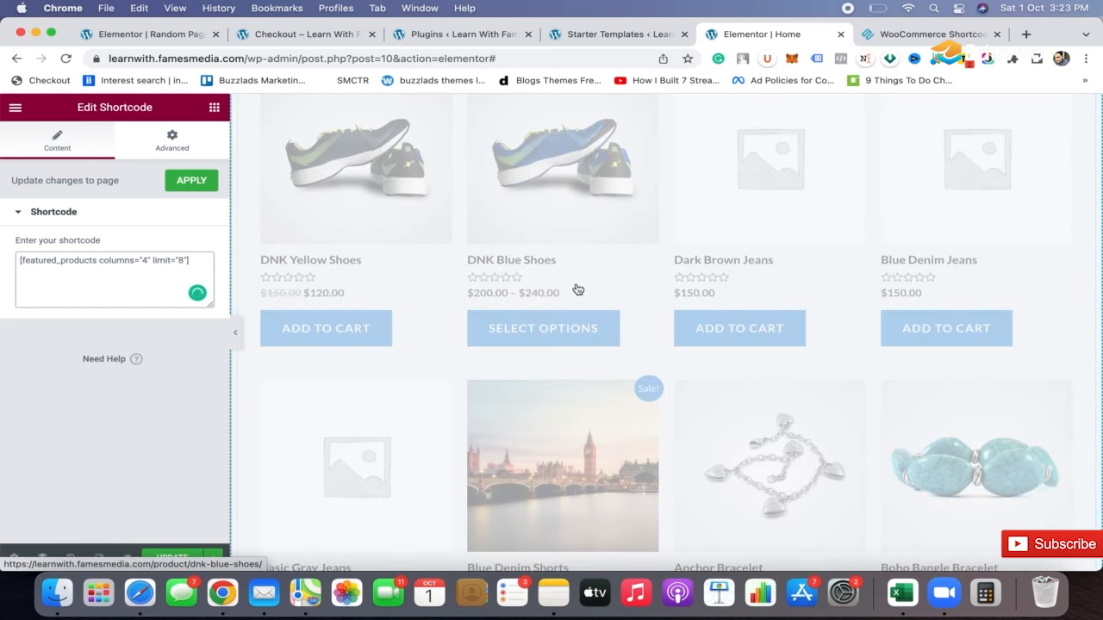
scroll(578, 289, "down", 10)
scroll(576, 289, "down", 5)
scroll(576, 284, "up", 10)
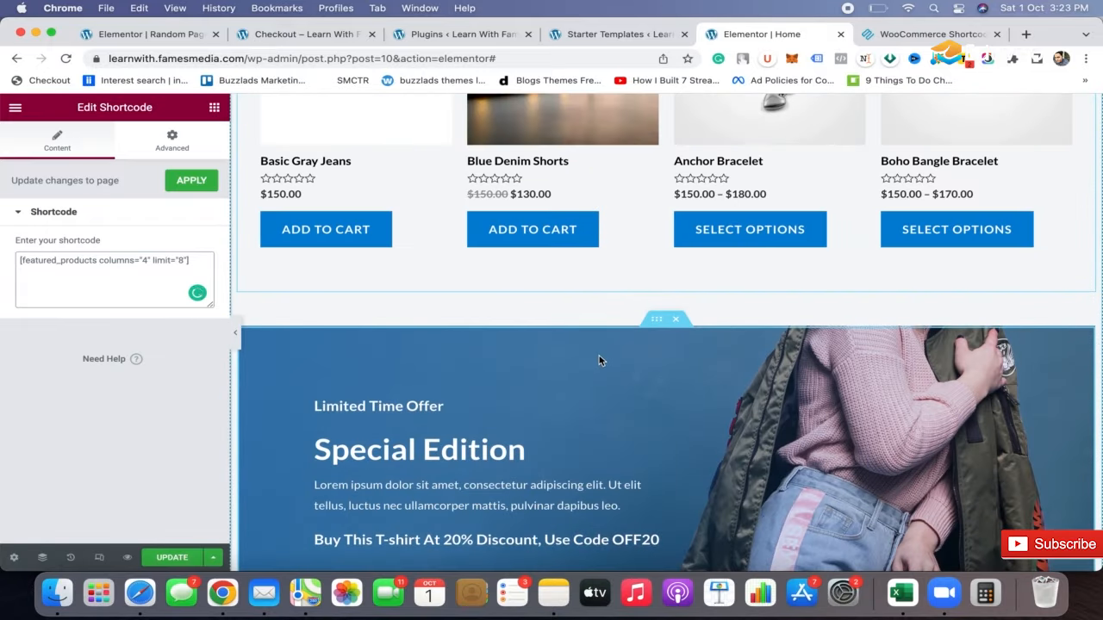
Step: Look over the rest of the homepage, save its changes and dismiss the disk space notification
scroll(600, 360, "down", 9)
scroll(600, 360, "up", 2)
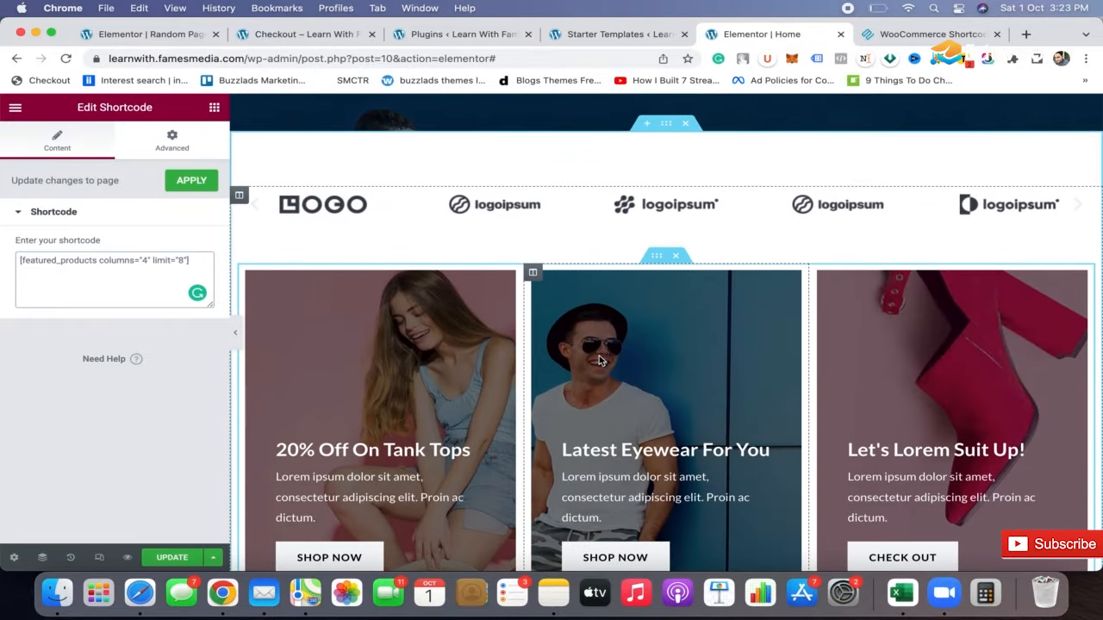
scroll(600, 360, "up", 3)
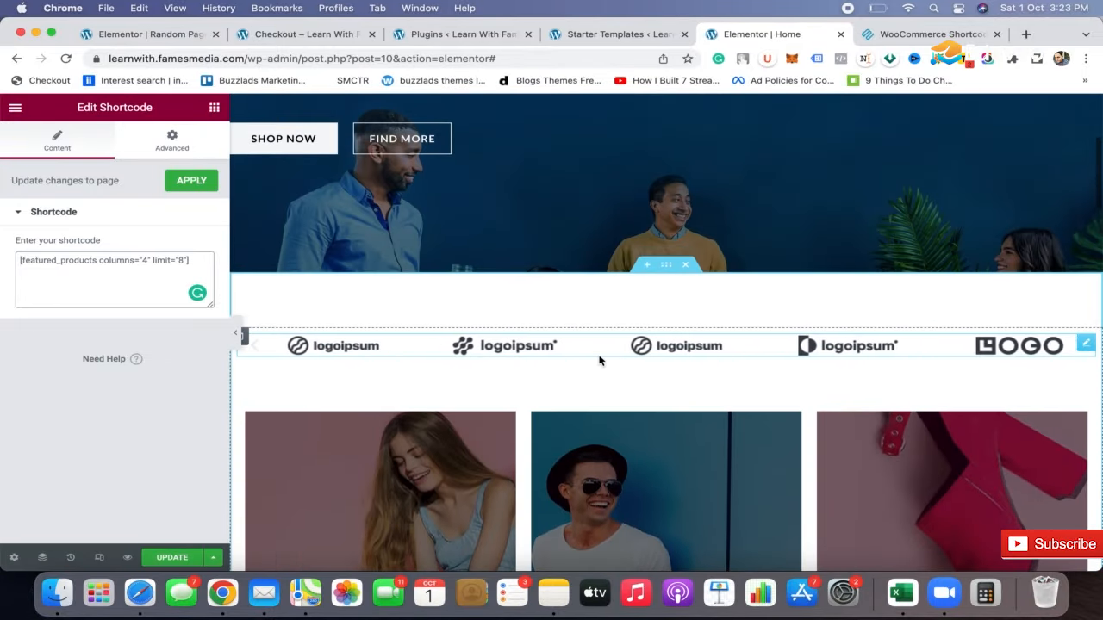
key("super+s")
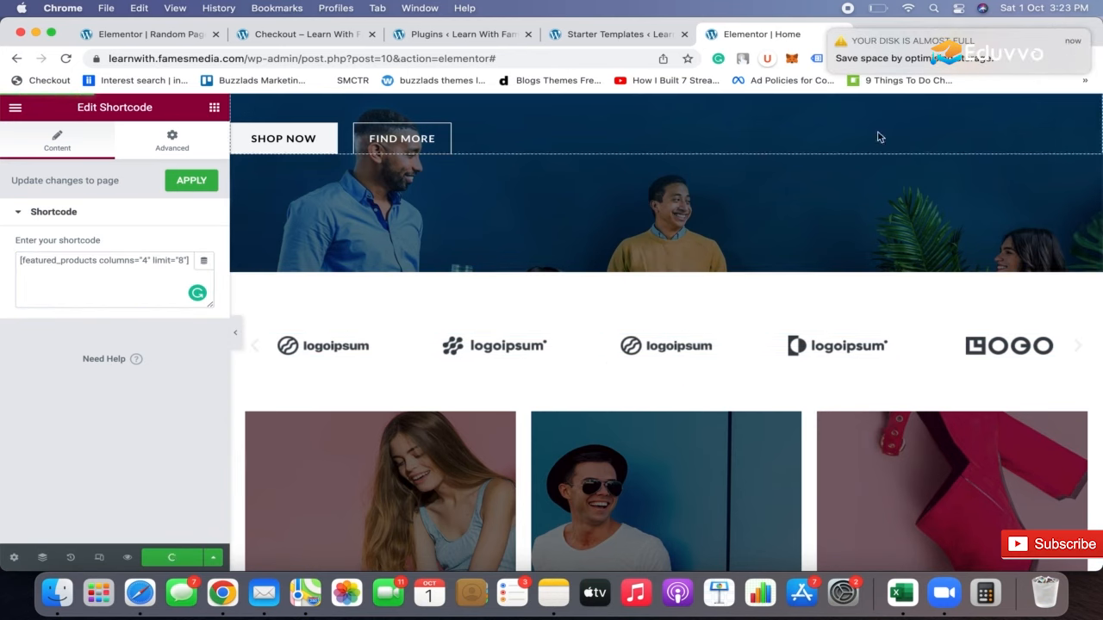
left_click(832, 31)
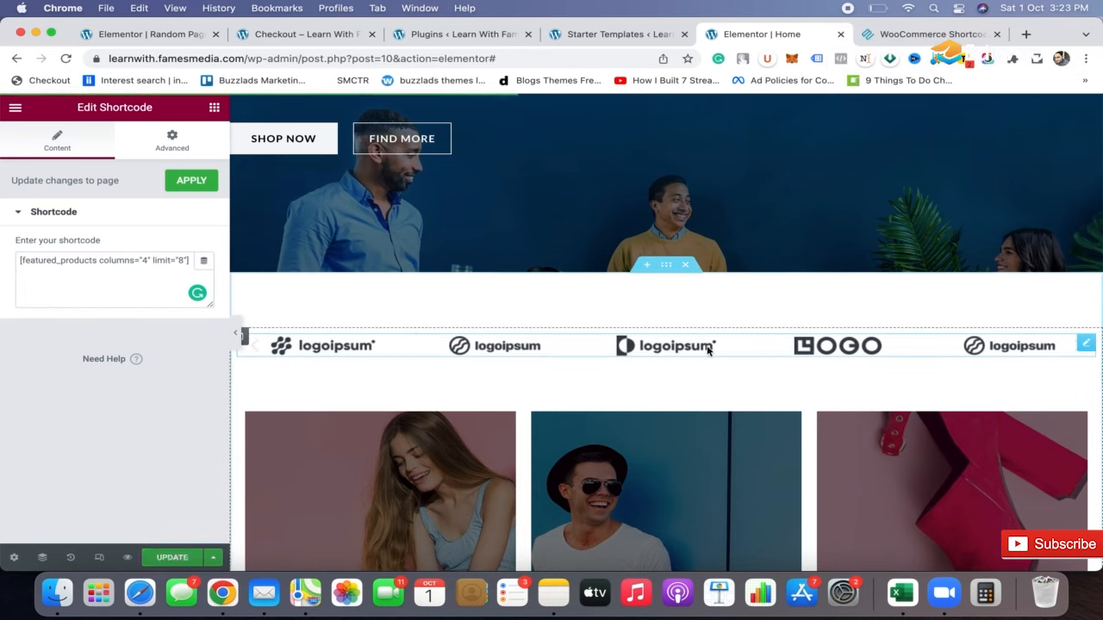